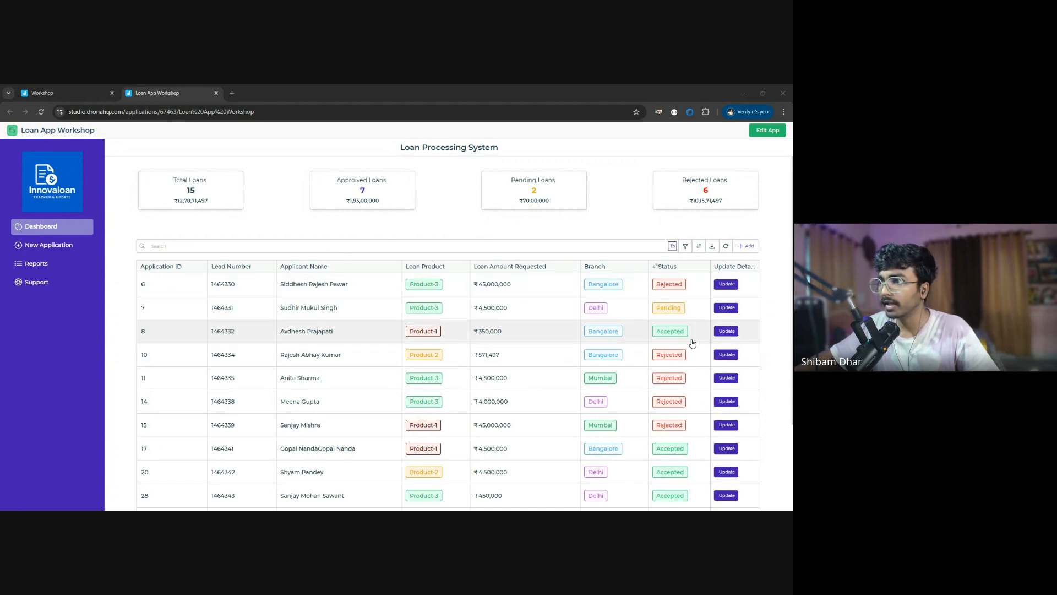
- Open the update form of loan application 8 and review its lead details through to the regional officer assignment
{"action": "left_click", "coordinate": [730, 336]}
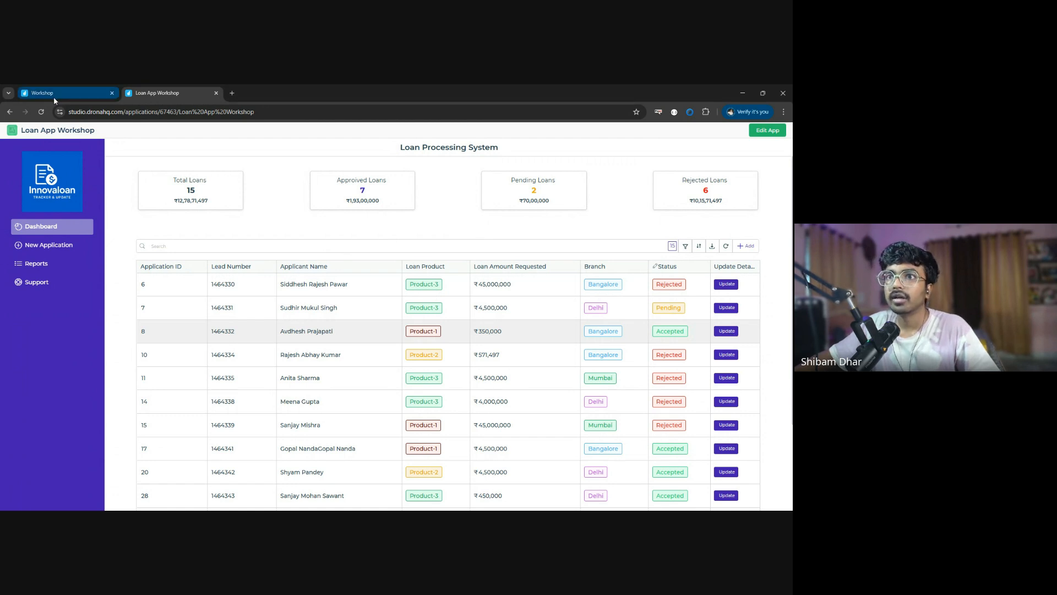
{"action": "left_click", "coordinate": [44, 112]}
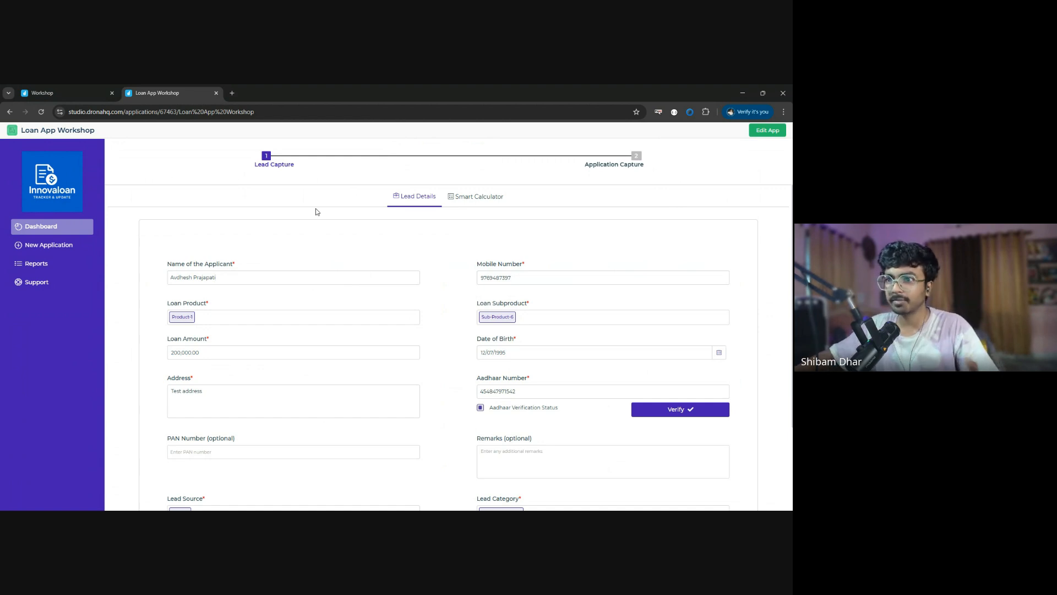
{"action": "scroll", "coordinate": [325, 226], "scroll_direction": "down", "scroll_amount": 2}
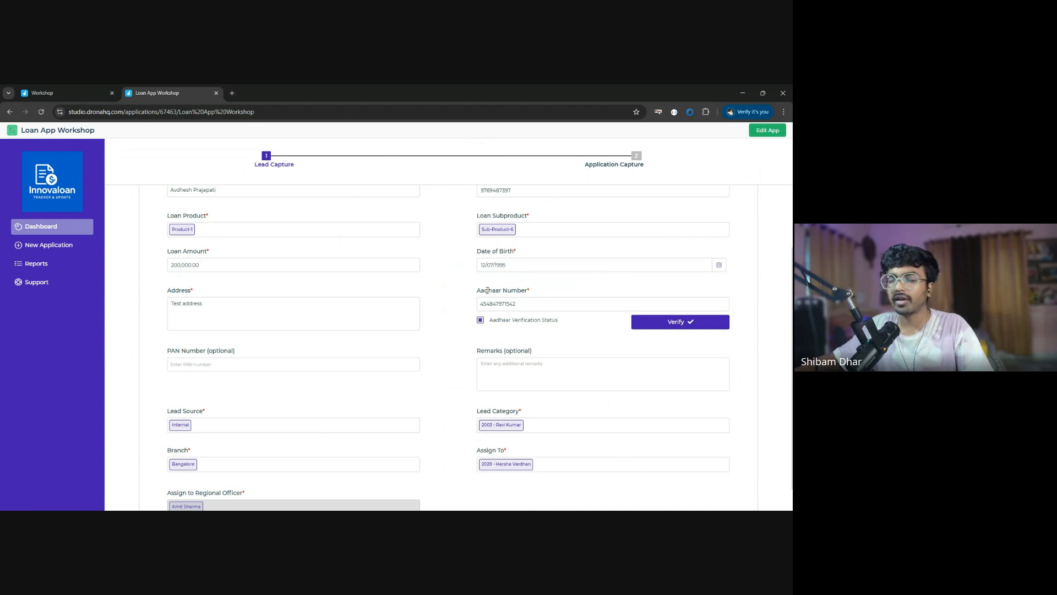
{"action": "scroll", "coordinate": [397, 364], "scroll_direction": "down", "scroll_amount": 1}
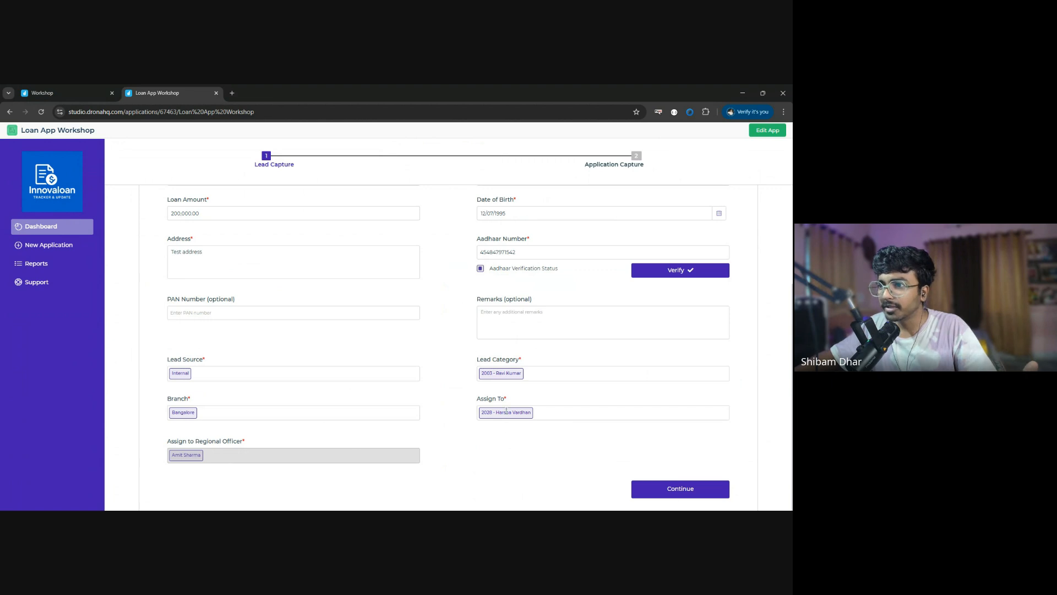
{"action": "scroll", "coordinate": [450, 275], "scroll_direction": "up", "scroll_amount": 3}
{"action": "scroll", "coordinate": [526, 291], "scroll_direction": "down", "scroll_amount": 3}
{"action": "scroll", "coordinate": [482, 229], "scroll_direction": "up", "scroll_amount": 3}
- Examine the Smart Calculator inputs and eligibility results of loan application 8
{"action": "left_click", "coordinate": [472, 197]}
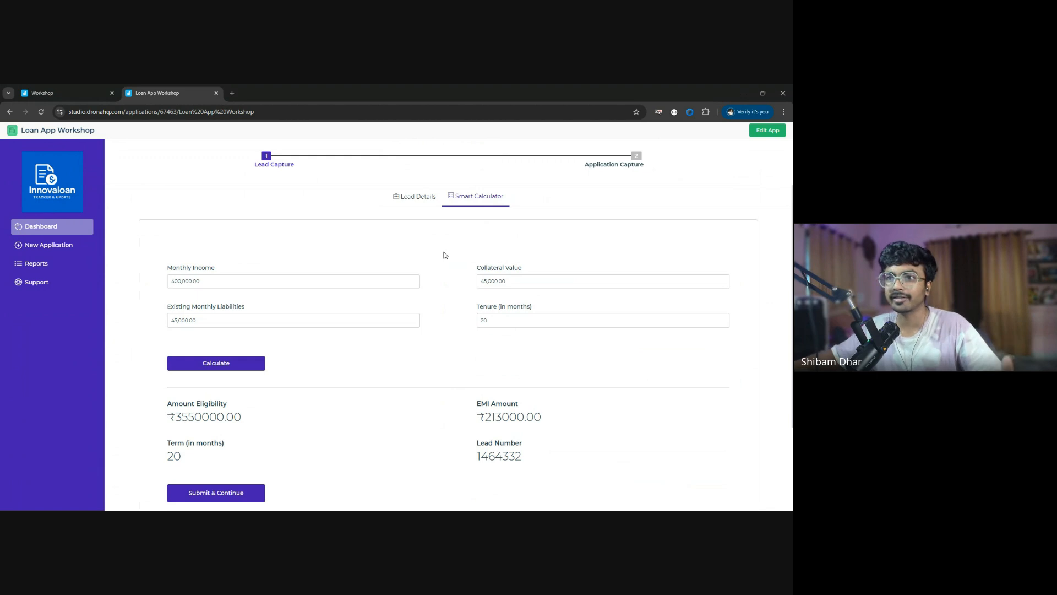
{"action": "scroll", "coordinate": [496, 247], "scroll_direction": "down", "scroll_amount": 3}
{"action": "scroll", "coordinate": [472, 331], "scroll_direction": "up", "scroll_amount": 3}
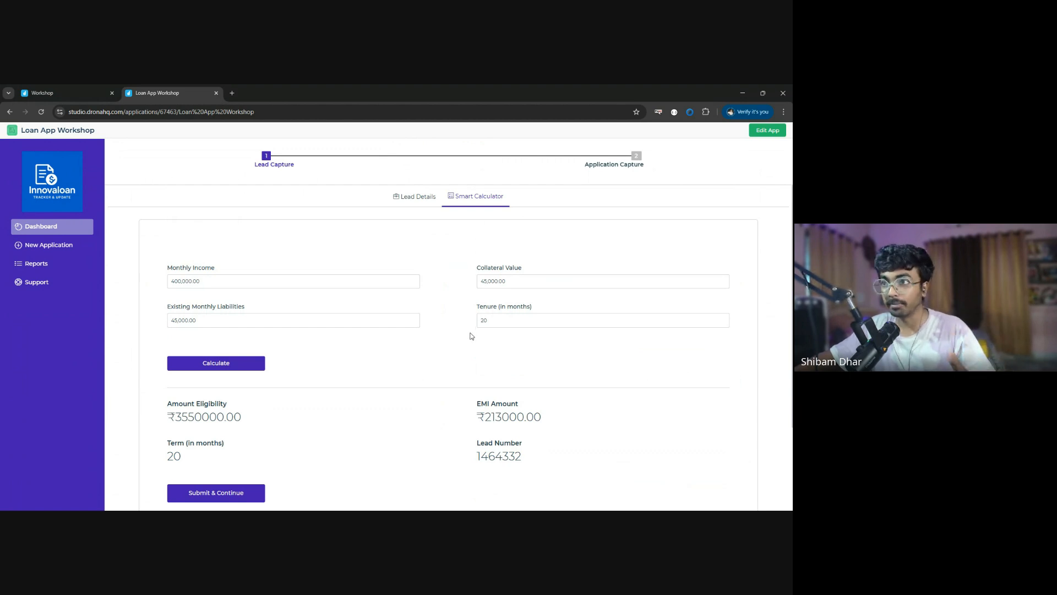
{"action": "scroll", "coordinate": [394, 235], "scroll_direction": "down", "scroll_amount": 3}
{"action": "scroll", "coordinate": [482, 295], "scroll_direction": "up", "scroll_amount": 3}
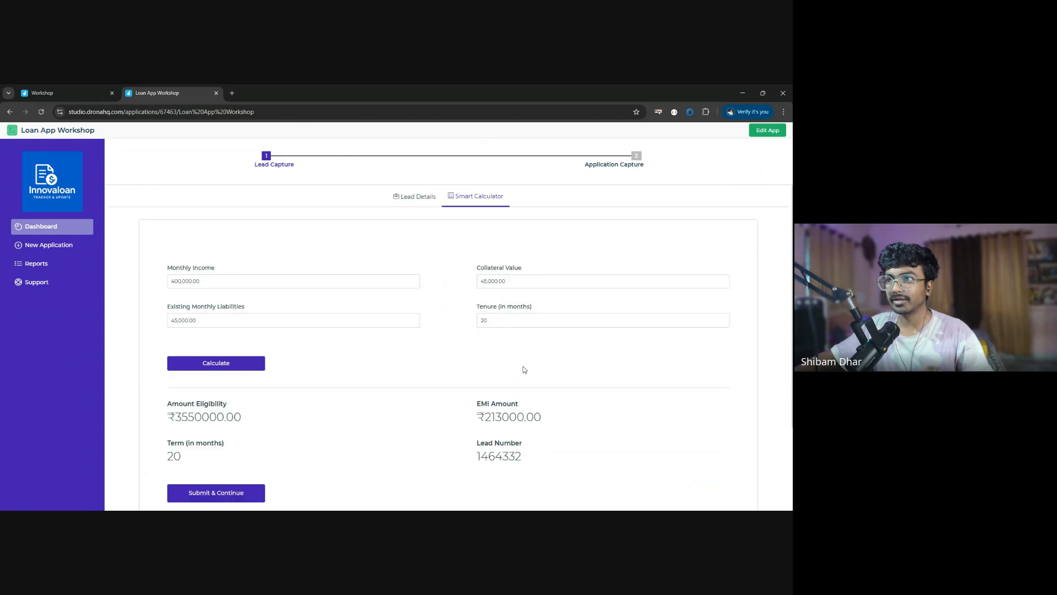
- View the blank new application form and return to the dashboard's loan table
{"action": "left_click", "coordinate": [45, 245]}
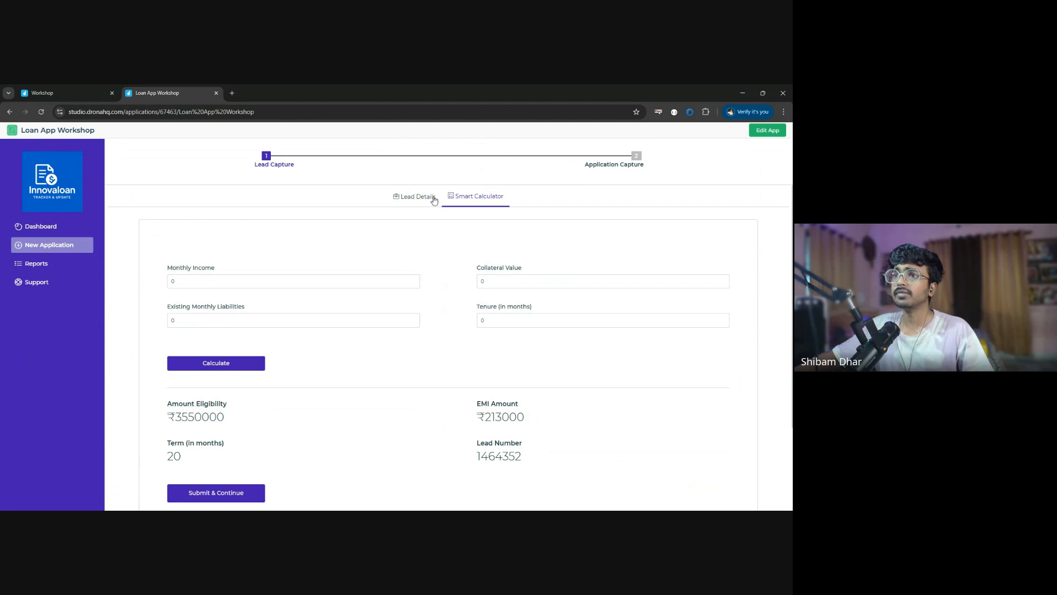
{"action": "left_click", "coordinate": [49, 227]}
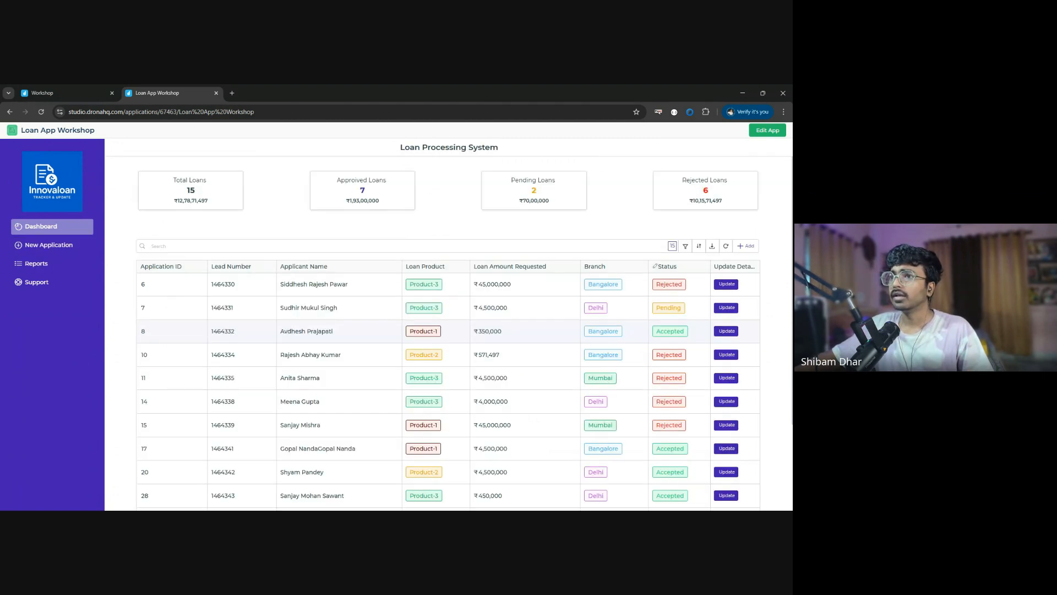
{"action": "scroll", "coordinate": [595, 342], "scroll_direction": "down", "scroll_amount": 3}
{"action": "scroll", "coordinate": [217, 312], "scroll_direction": "up", "scroll_amount": 3}
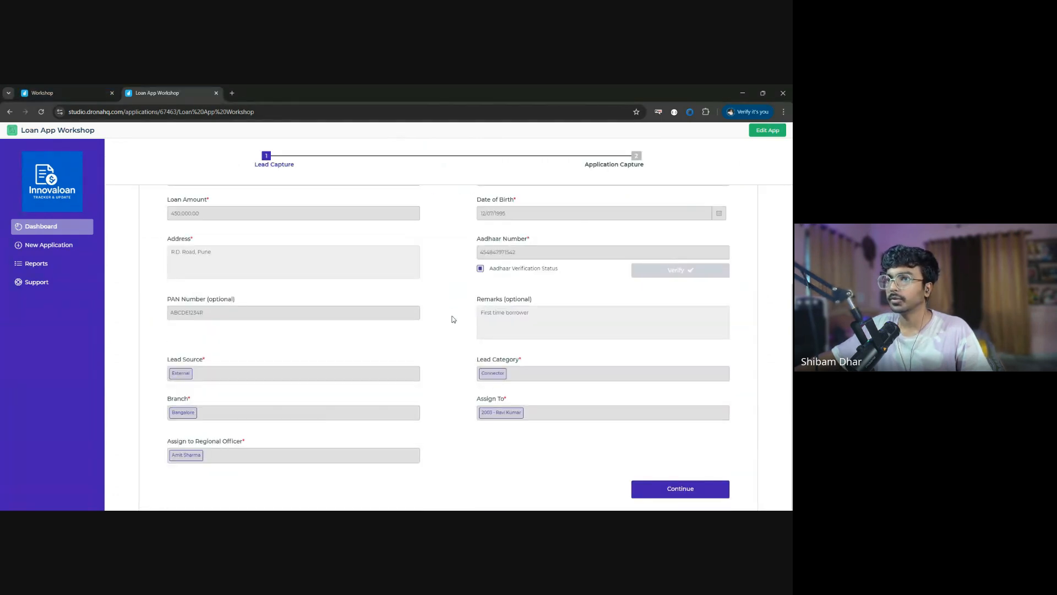
- Open loan application 6 for updating and submit its lead capture stage to reach Application Capture
{"action": "scroll", "coordinate": [452, 318], "scroll_direction": "up", "scroll_amount": 3}
{"action": "scroll", "coordinate": [668, 321], "scroll_direction": "down", "scroll_amount": 3}
{"action": "left_click", "coordinate": [683, 490]}
{"action": "scroll", "coordinate": [229, 441], "scroll_direction": "down", "scroll_amount": 3}
{"action": "scroll", "coordinate": [238, 384], "scroll_direction": "up", "scroll_amount": 3}
{"action": "scroll", "coordinate": [232, 404], "scroll_direction": "down", "scroll_amount": 3}
{"action": "left_click", "coordinate": [237, 358]}
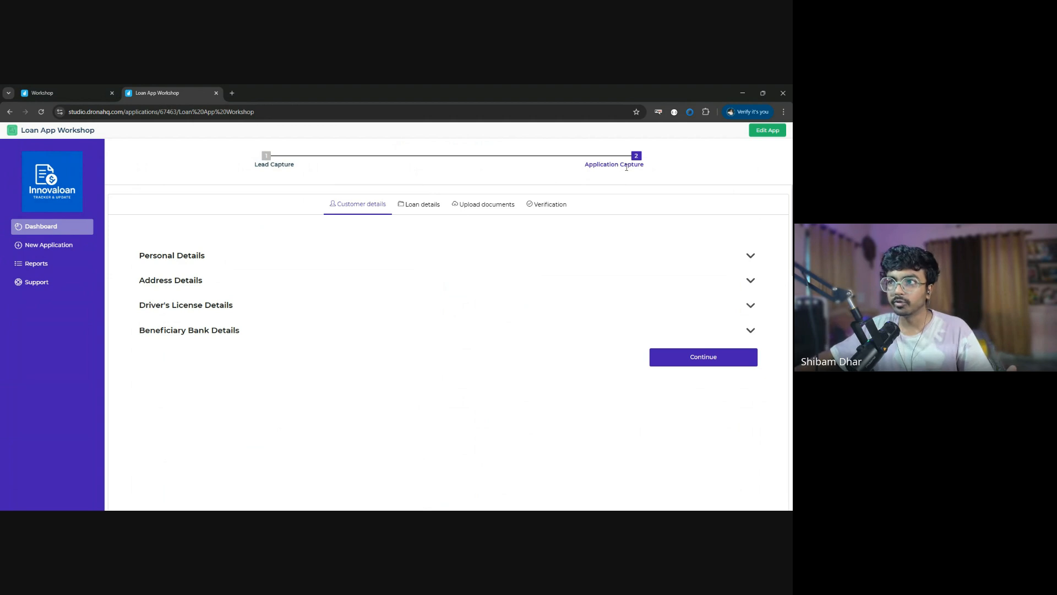
- Examine the application's personal details, loan details and uploaded documents
{"action": "left_click", "coordinate": [751, 255]}
{"action": "scroll", "coordinate": [379, 331], "scroll_direction": "down", "scroll_amount": 10}
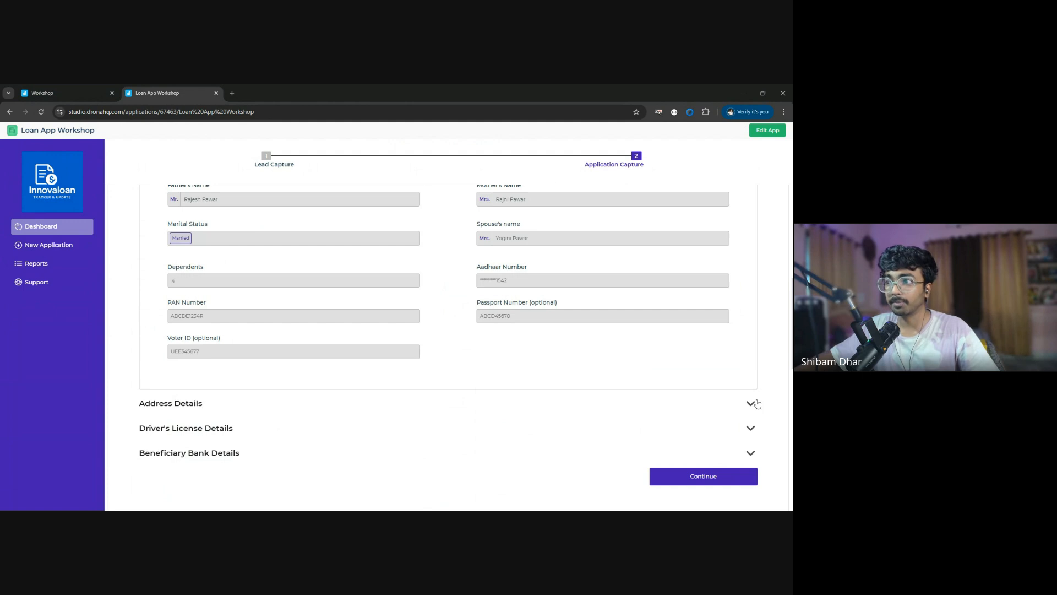
{"action": "left_click", "coordinate": [729, 484]}
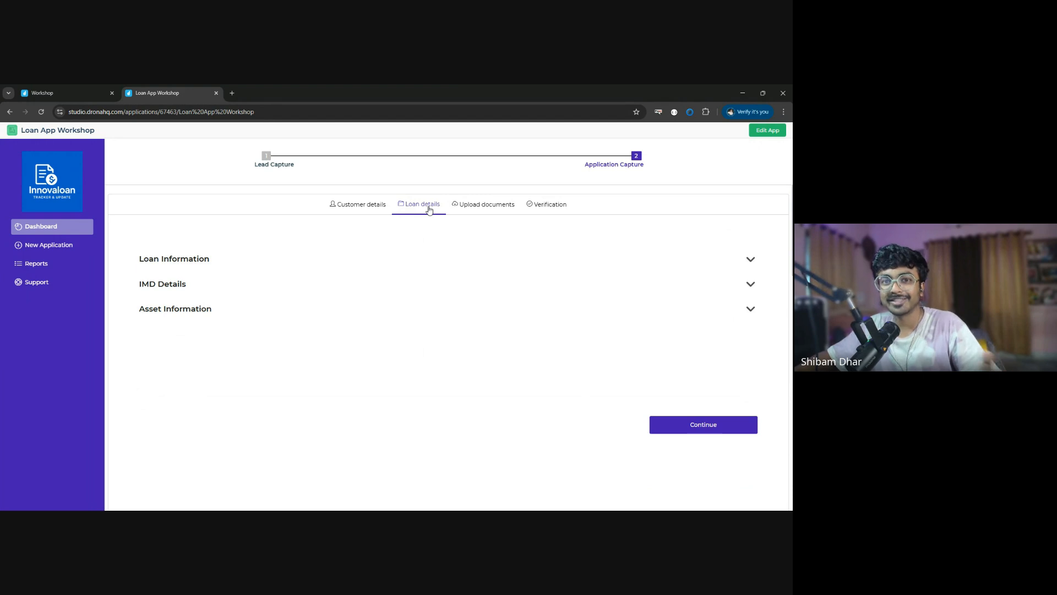
{"action": "left_click", "coordinate": [753, 259]}
{"action": "left_click", "coordinate": [483, 208]}
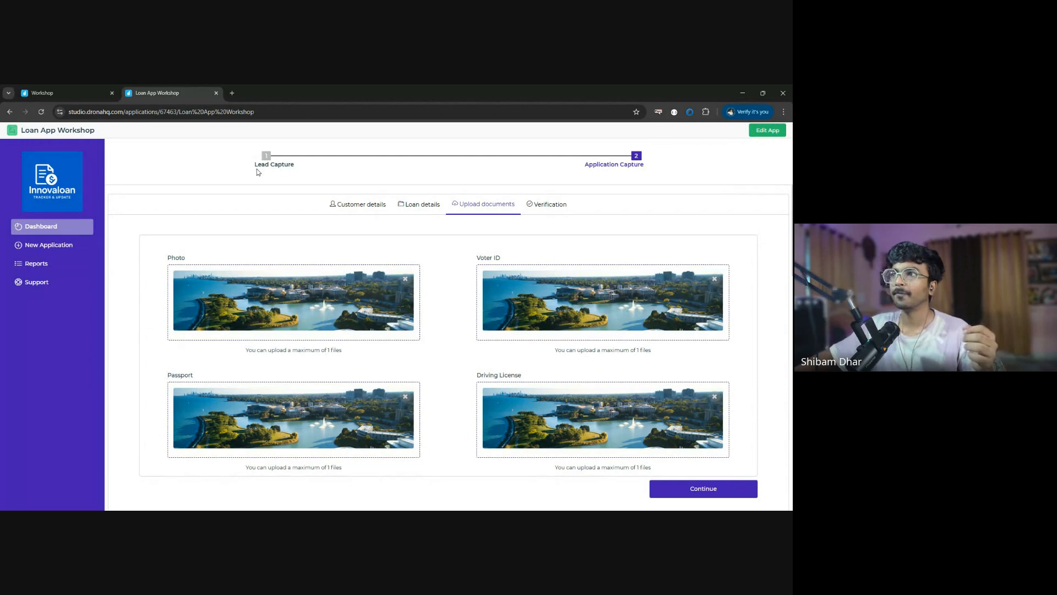
- Return to the dashboard and look through the table of loan applications
{"action": "left_click", "coordinate": [73, 231]}
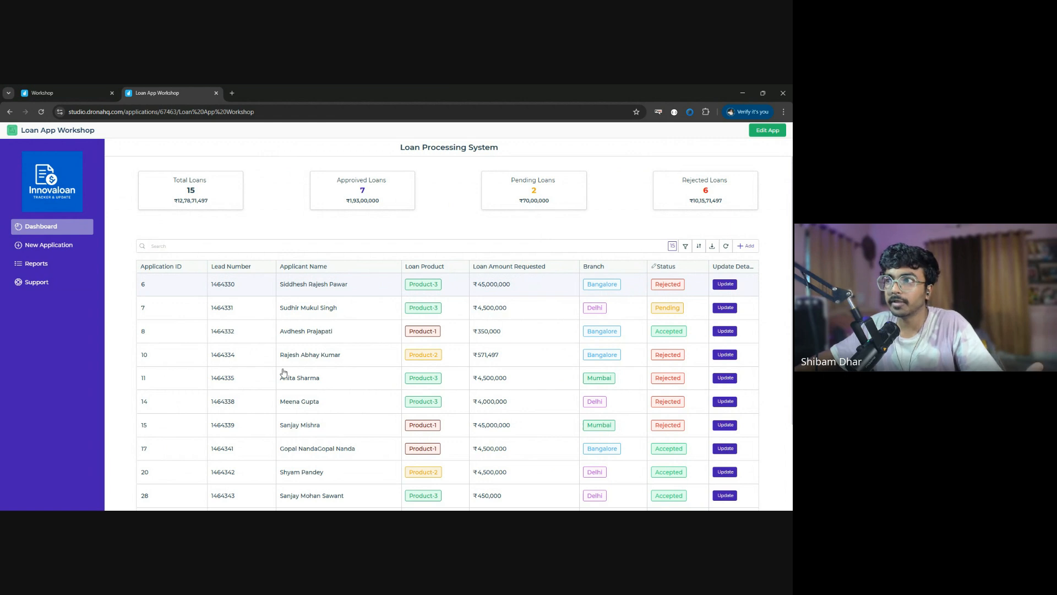
{"action": "scroll", "coordinate": [593, 382], "scroll_direction": "down", "scroll_amount": 4}
{"action": "scroll", "coordinate": [593, 382], "scroll_direction": "up", "scroll_amount": 4}
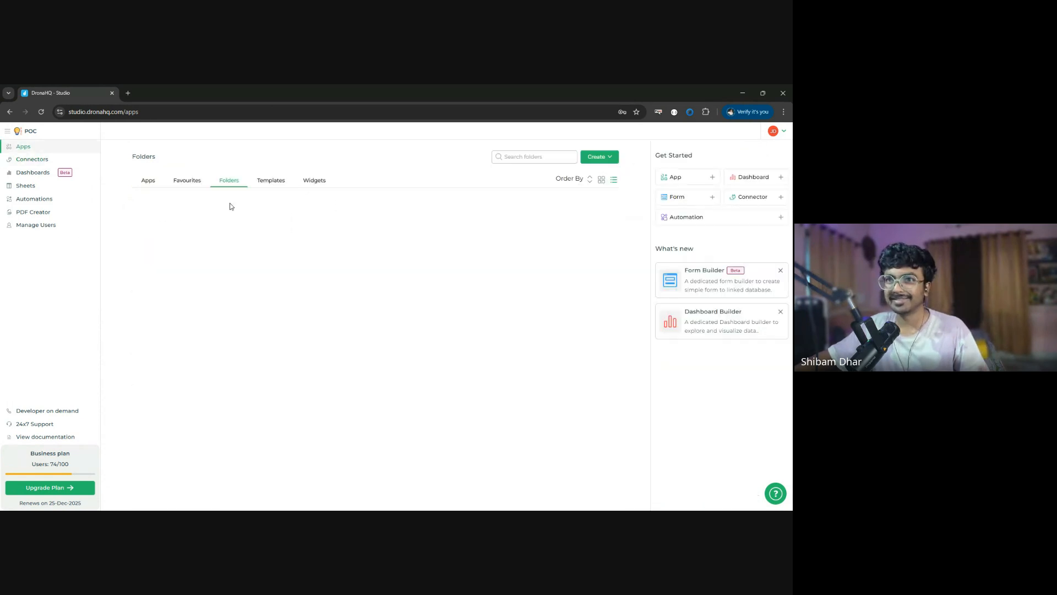
- View the list of apps in DronaHQ Studio and open the list of all connectors
{"action": "left_click", "coordinate": [144, 186]}
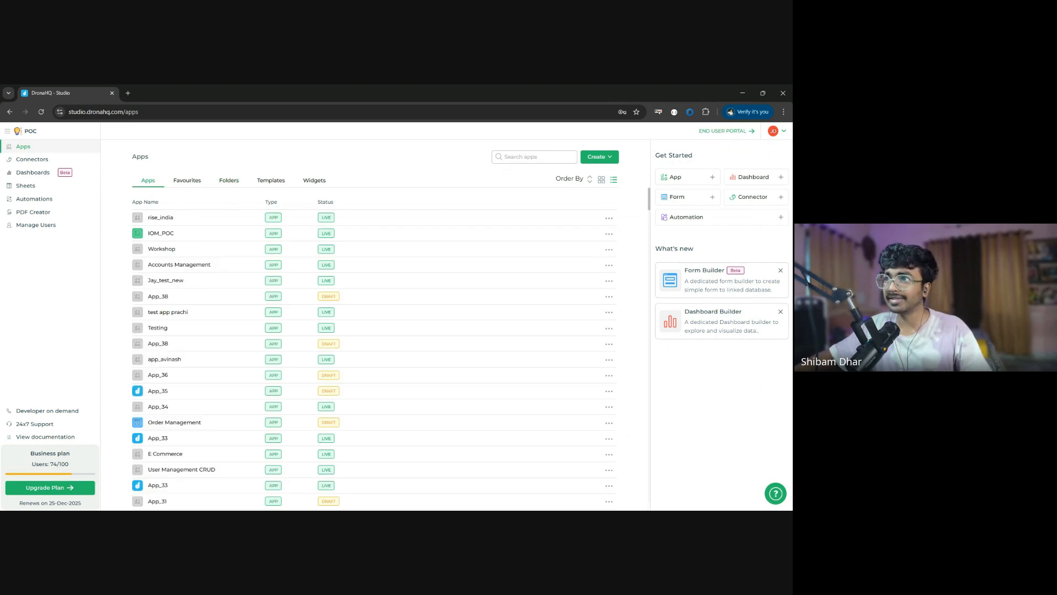
{"action": "left_click", "coordinate": [41, 164]}
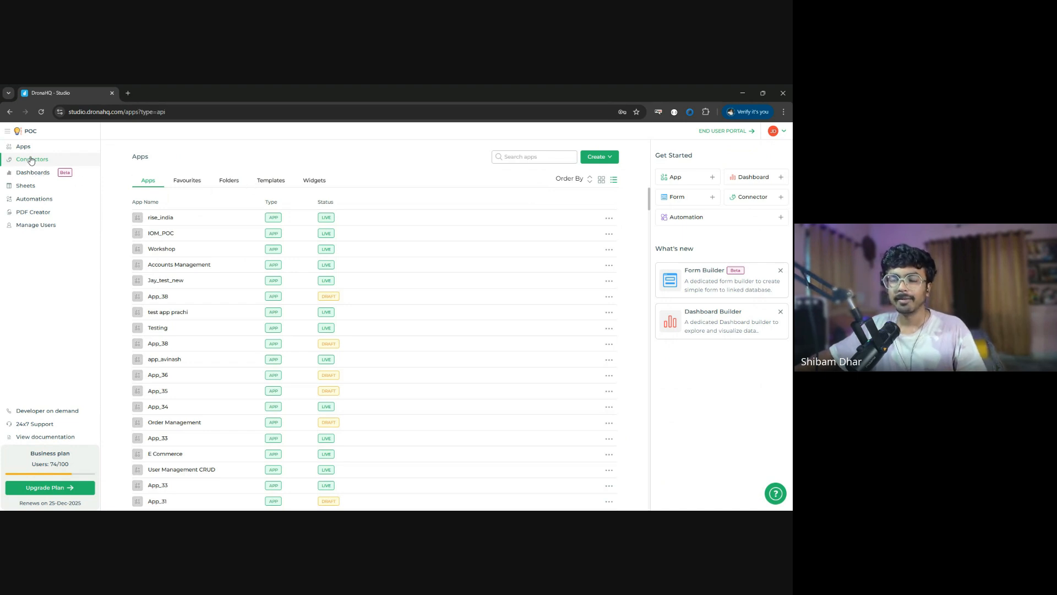
{"action": "left_click", "coordinate": [33, 159]}
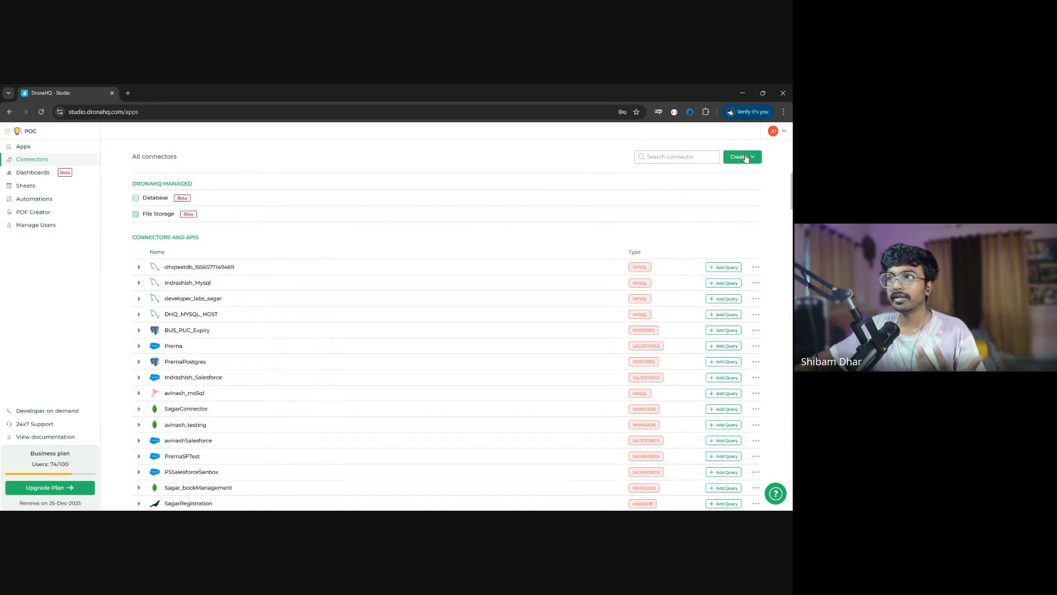
- Browse the available connector types, view the REST API connector's authentication options, and close the form without saving
{"action": "left_click", "coordinate": [748, 158]}
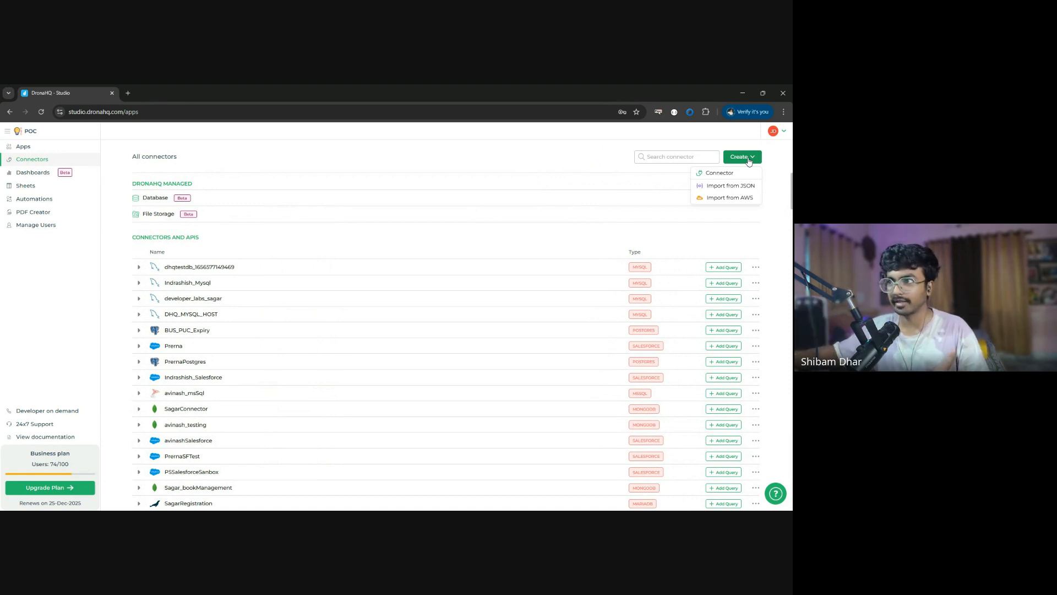
{"action": "left_click", "coordinate": [718, 173]}
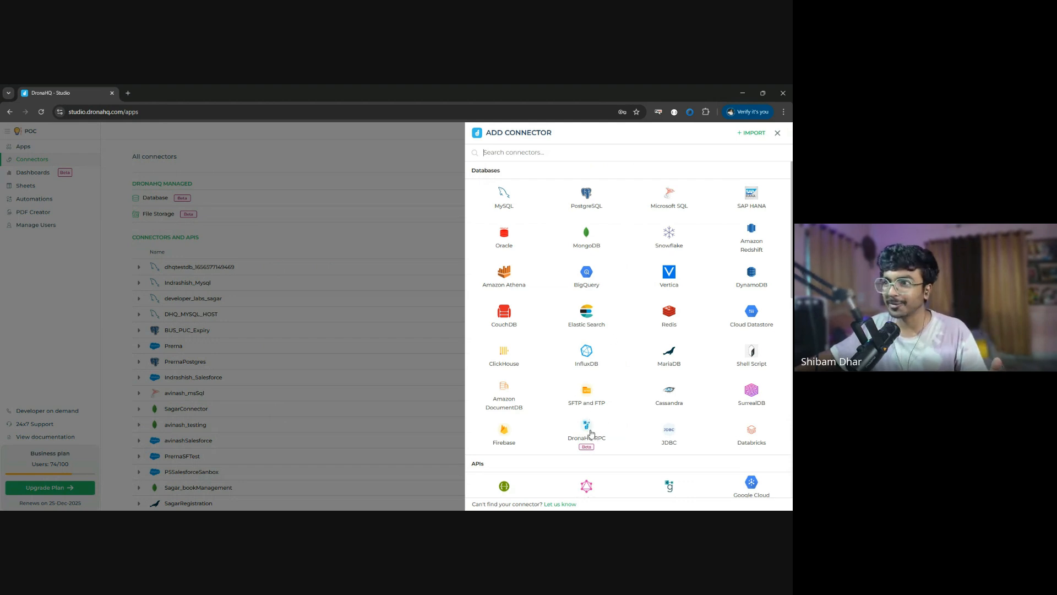
{"action": "scroll", "coordinate": [626, 435], "scroll_direction": "down", "scroll_amount": 5}
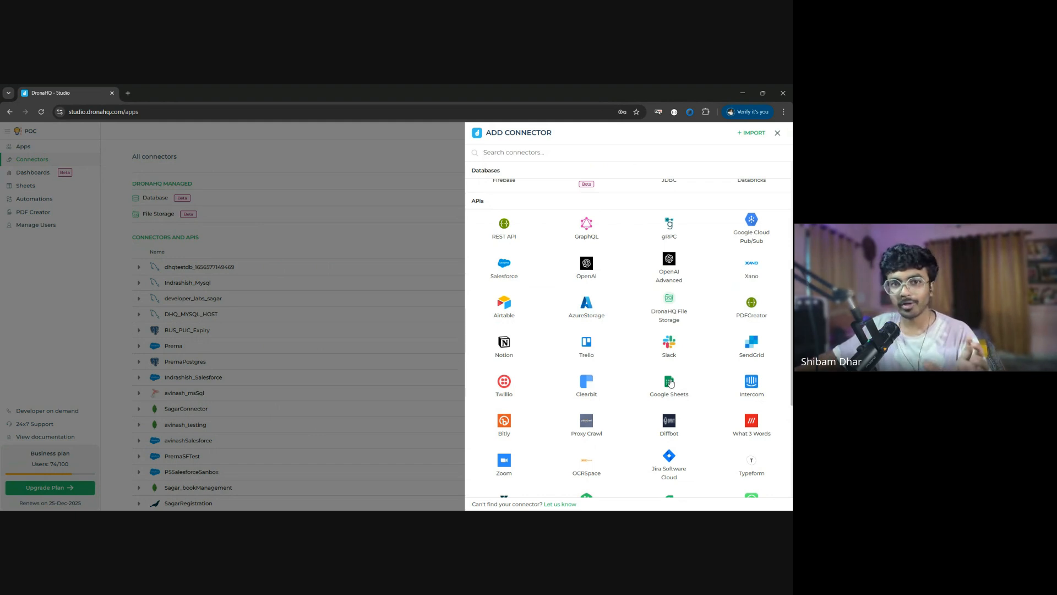
{"action": "left_click", "coordinate": [540, 240]}
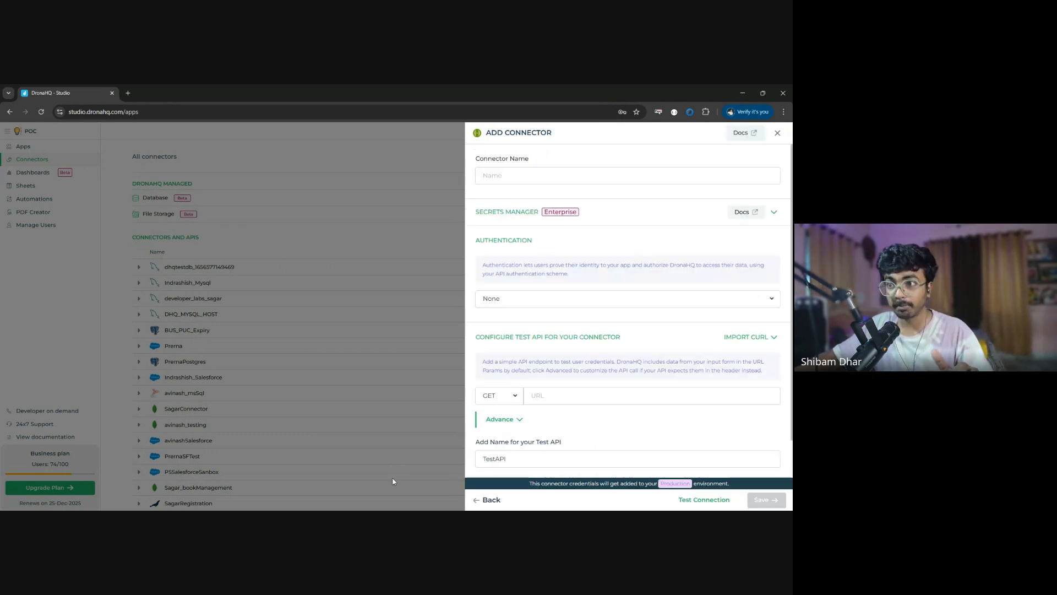
{"action": "left_click", "coordinate": [600, 299]}
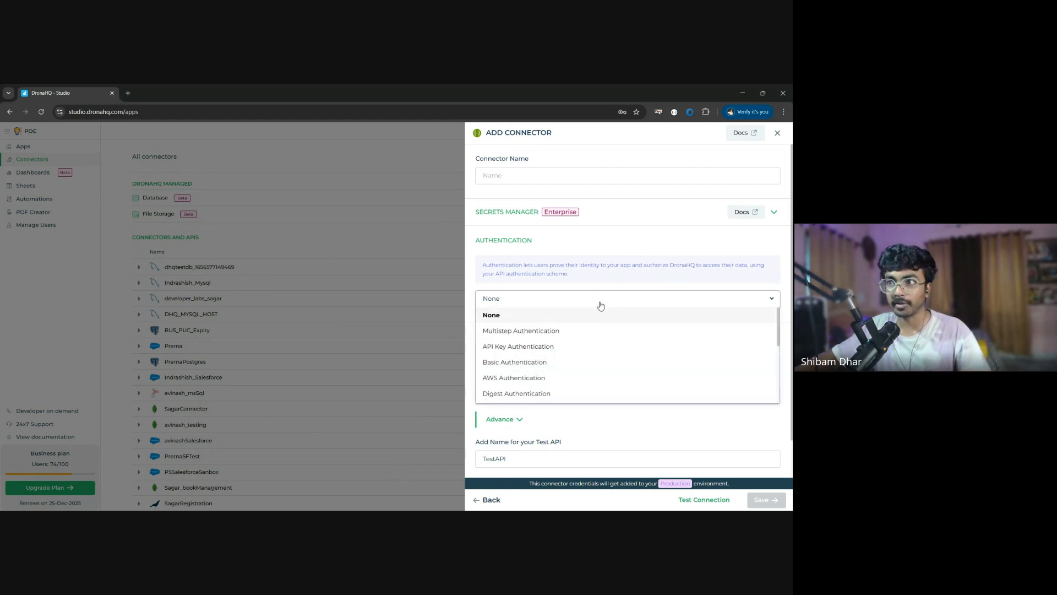
{"action": "left_click", "coordinate": [778, 133]}
{"action": "left_click", "coordinate": [777, 133]}
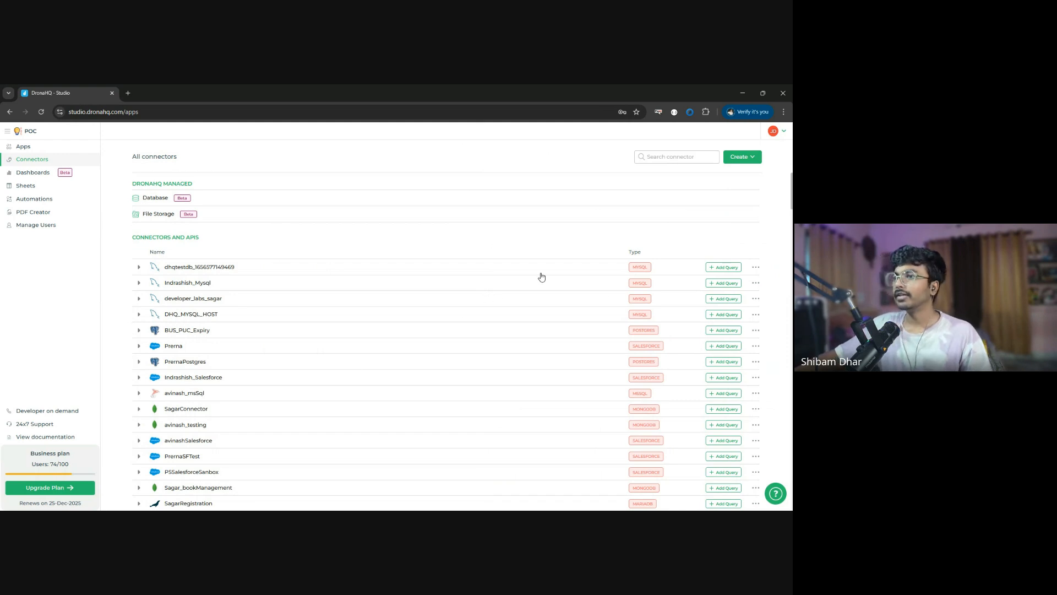
- Open a new MySQL connector form, examine its host, database and authentication fields, and close it without saving
{"action": "key", "text": "alt+Tab"}
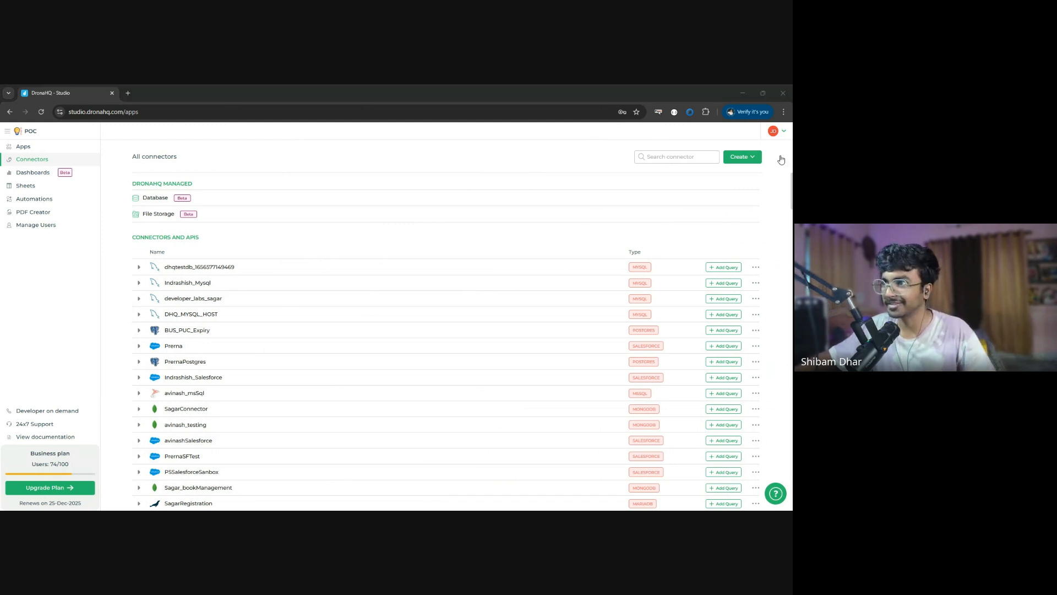
{"action": "left_click", "coordinate": [739, 158]}
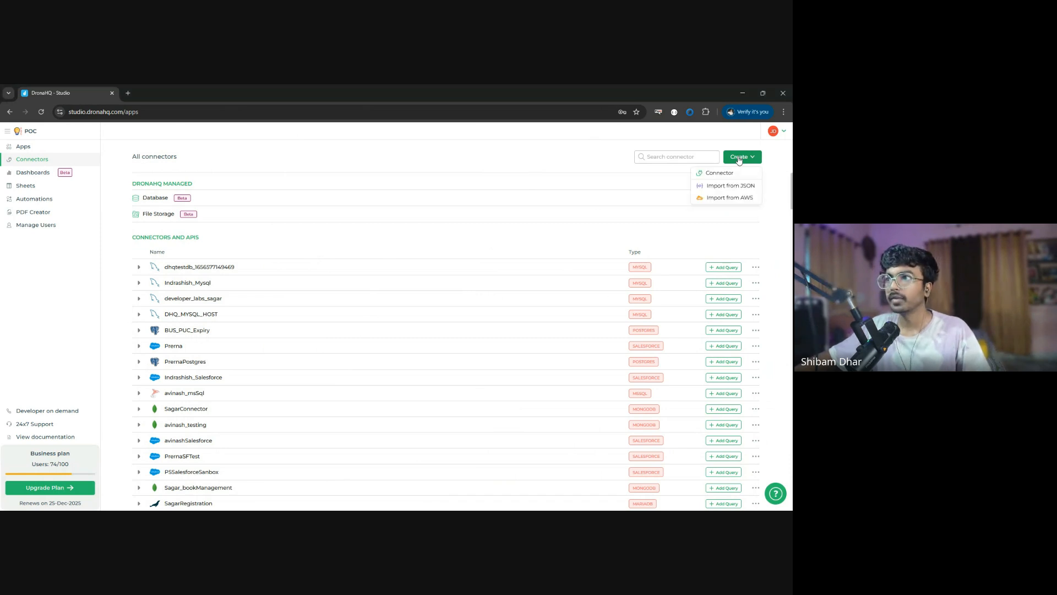
{"action": "left_click", "coordinate": [724, 175]}
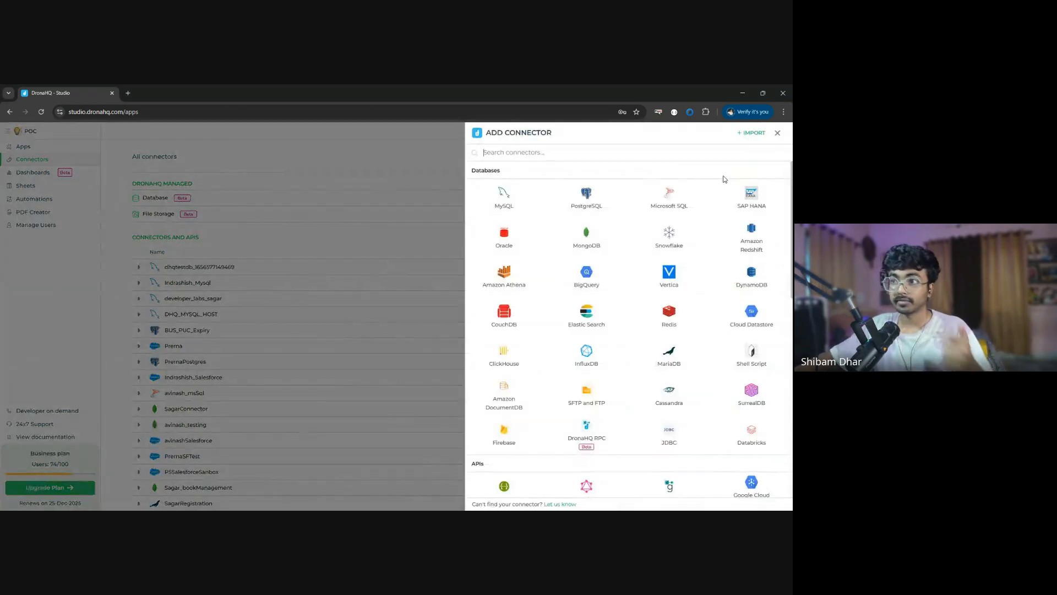
{"action": "left_click", "coordinate": [502, 201]}
{"action": "scroll", "coordinate": [576, 430], "scroll_direction": "down", "scroll_amount": 3}
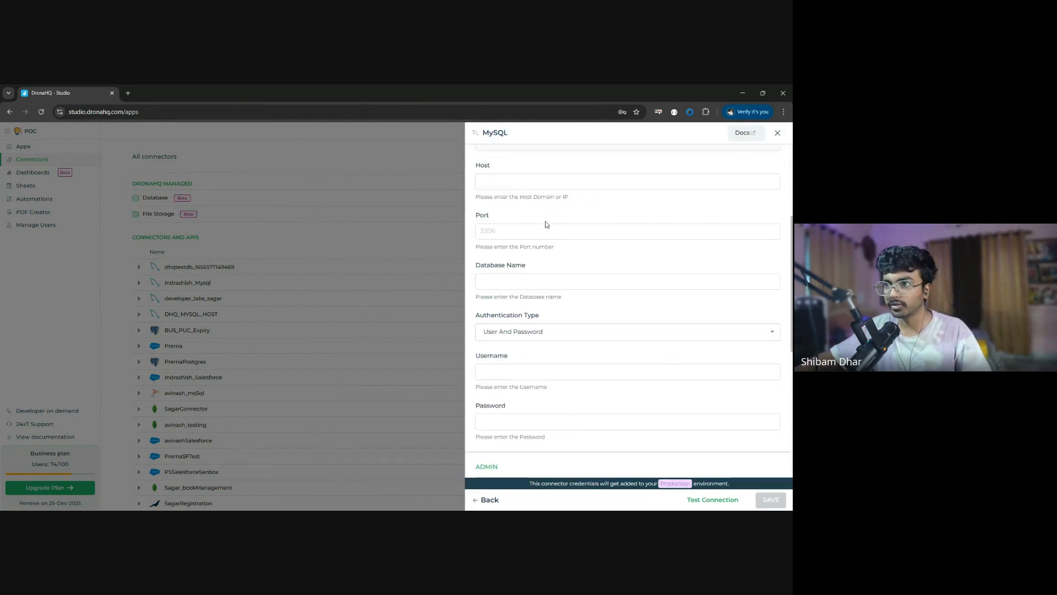
{"action": "left_click", "coordinate": [778, 133]}
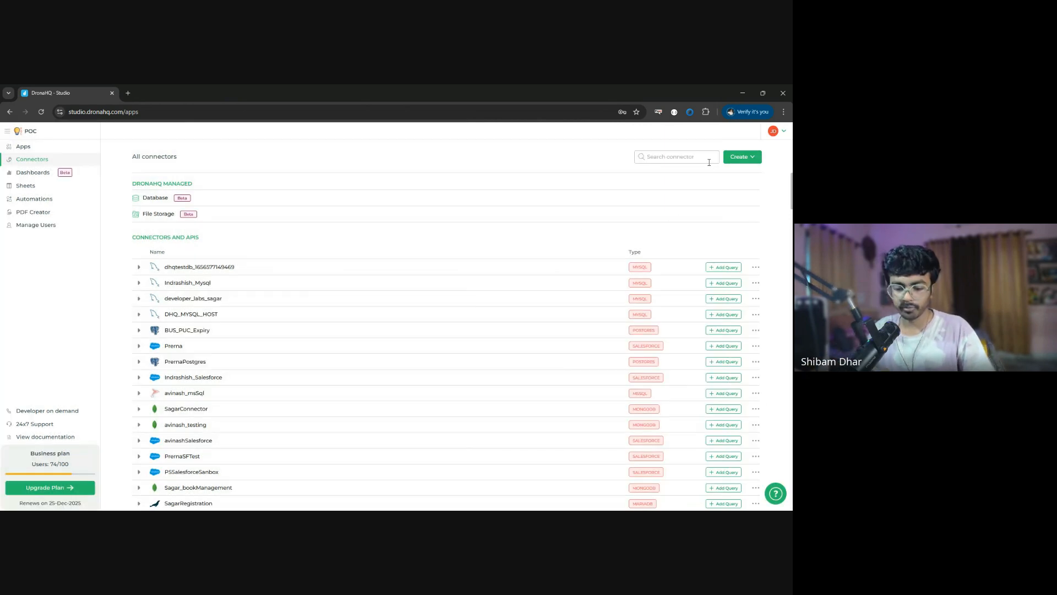
- Search the connectors for "work" and expand WorkshopDB-SD to view its queries
{"action": "left_click", "coordinate": [709, 162]}
{"action": "type", "text": "work"}
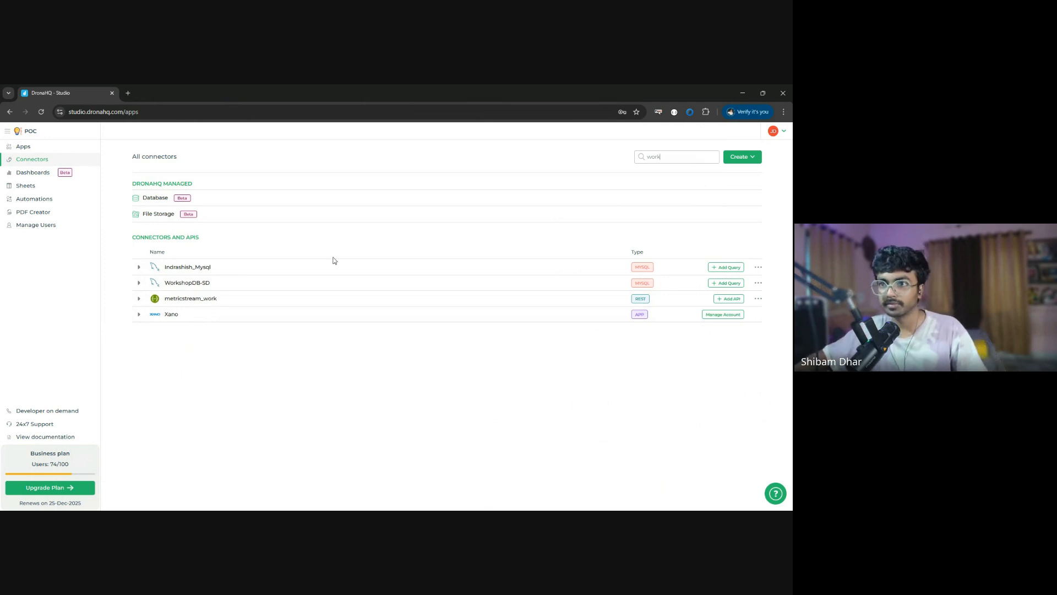
{"action": "left_click", "coordinate": [172, 282]}
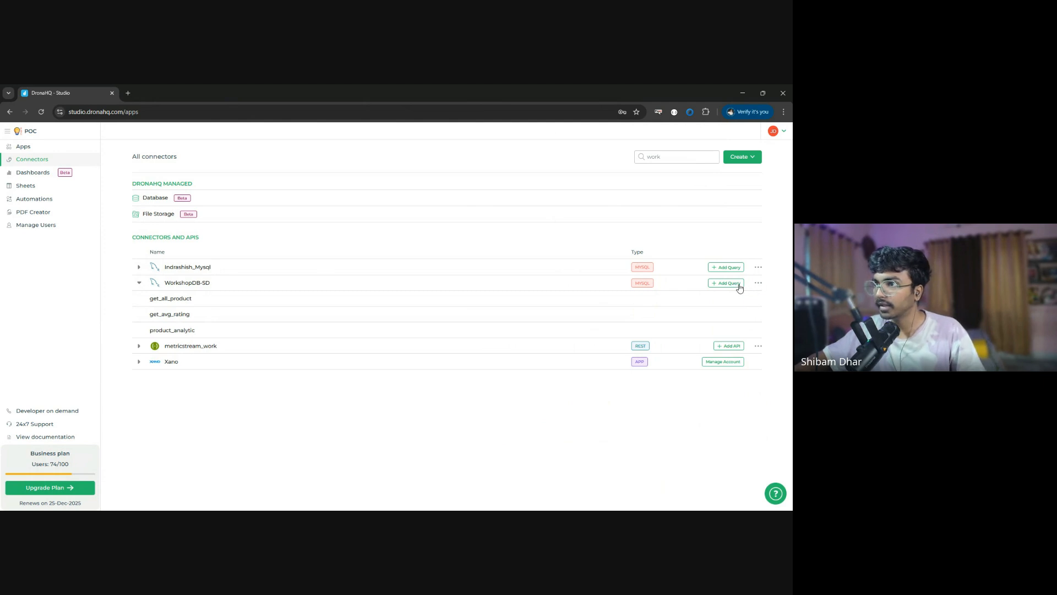
- Open the WorkshopDB-SD connector for editing and review its host, port, database and authentication settings
{"action": "left_click", "coordinate": [758, 283]}
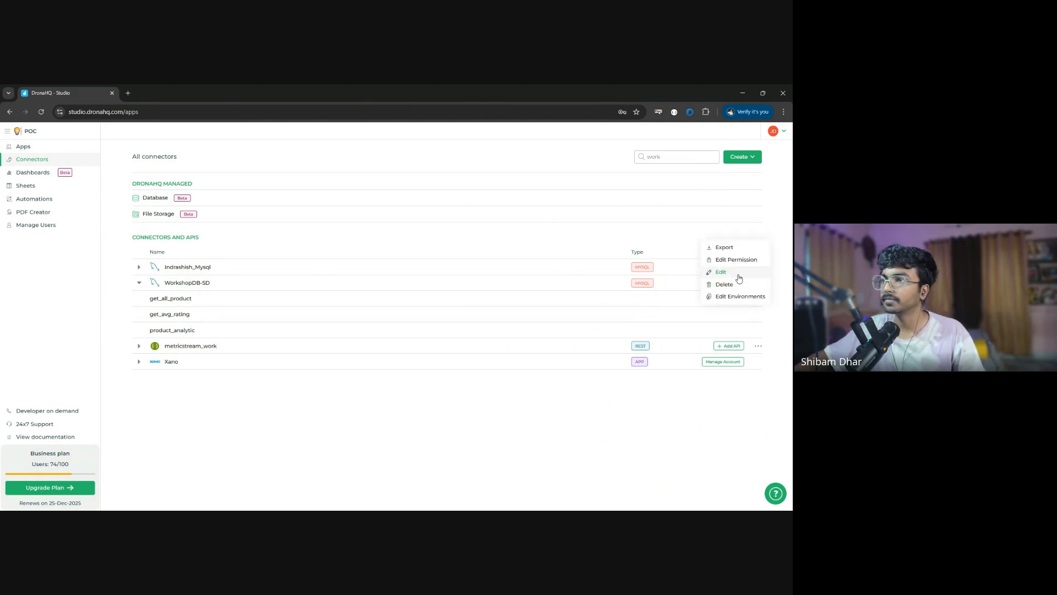
{"action": "left_click", "coordinate": [739, 278]}
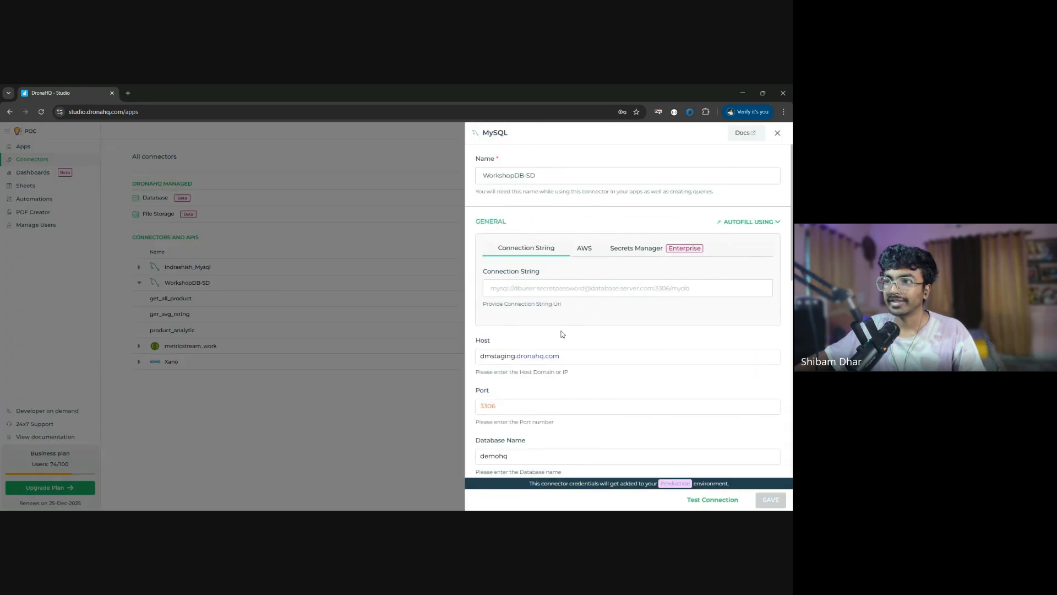
{"action": "scroll", "coordinate": [556, 331], "scroll_direction": "down", "scroll_amount": 3}
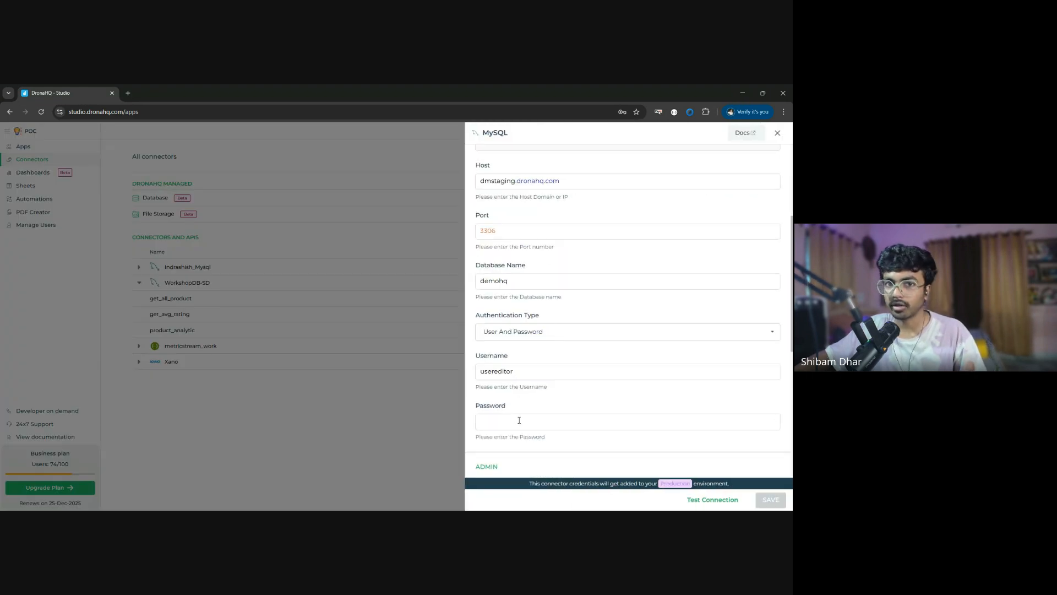
- Review the WorkshopDB-SD connector's admin and advanced connection options, such as SSL and SSH tunneling, and close it without saving
{"action": "scroll", "coordinate": [581, 374], "scroll_direction": "down", "scroll_amount": 5}
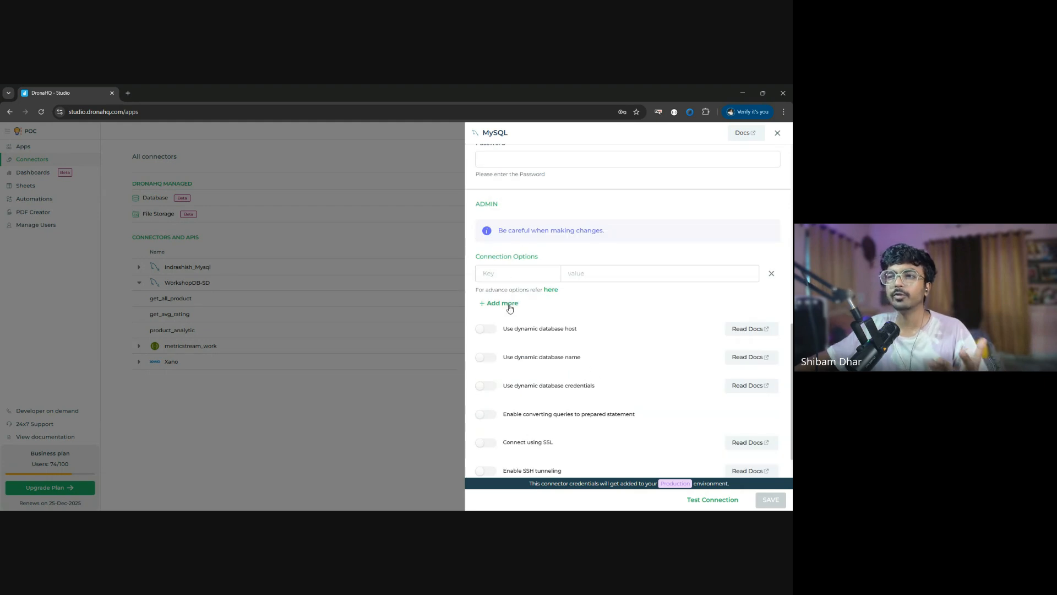
{"action": "scroll", "coordinate": [529, 360], "scroll_direction": "down", "scroll_amount": 1}
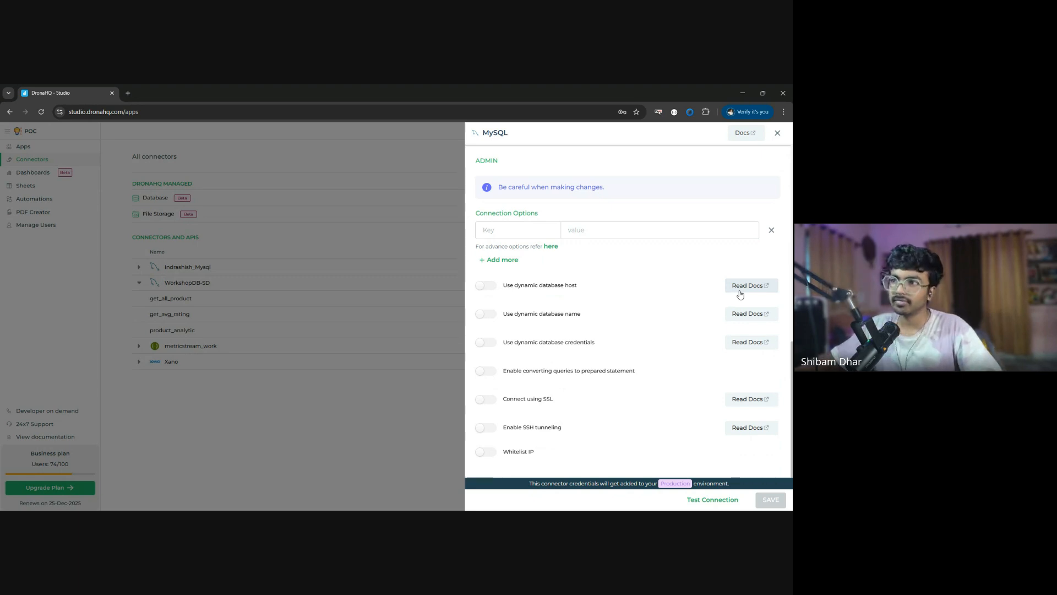
{"action": "left_click", "coordinate": [778, 133]}
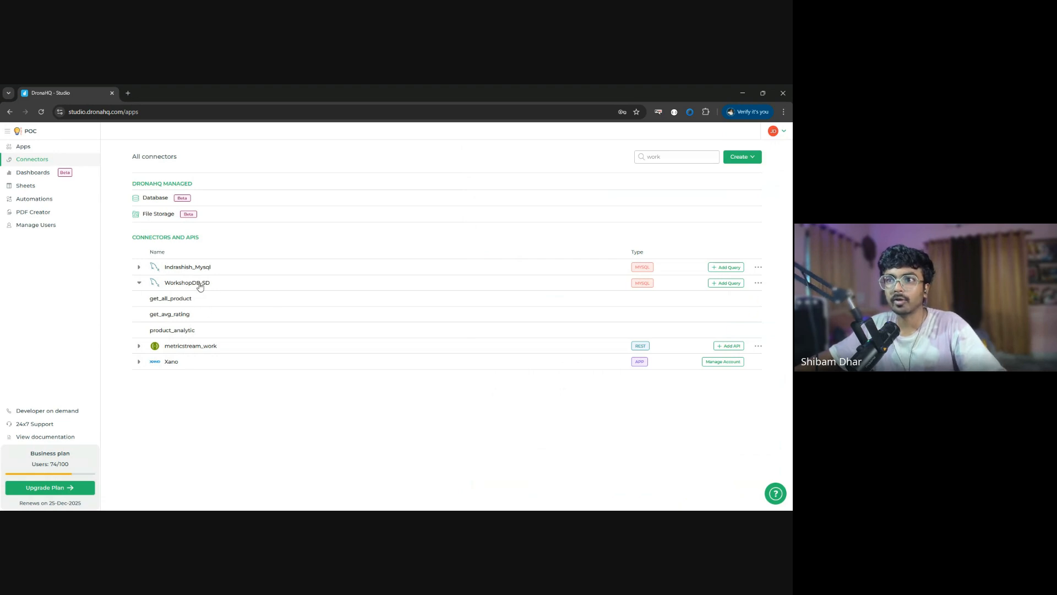
- Start a new query on WorkshopDB-SD with the statement SELECT * FROM leads_capture and run it as a test
{"action": "left_click", "coordinate": [725, 283]}
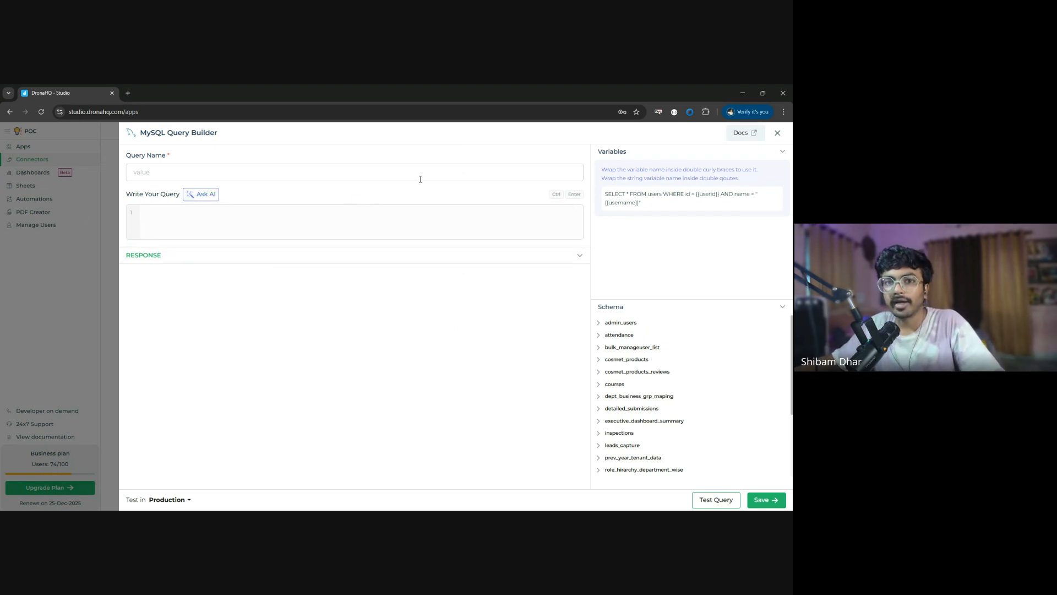
{"action": "left_click", "coordinate": [320, 210]}
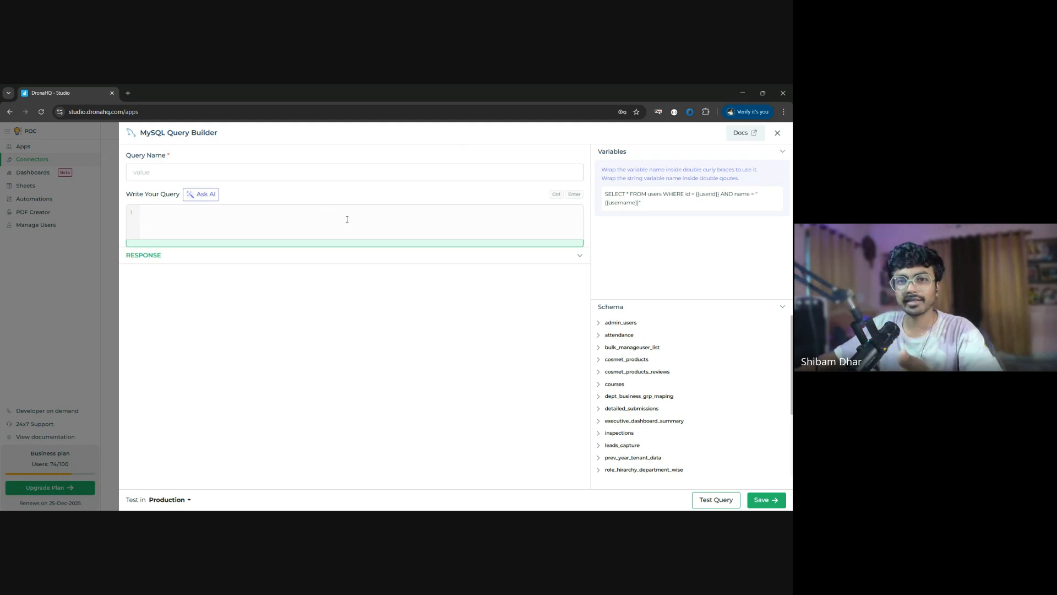
{"action": "type", "text": "SELECT"}
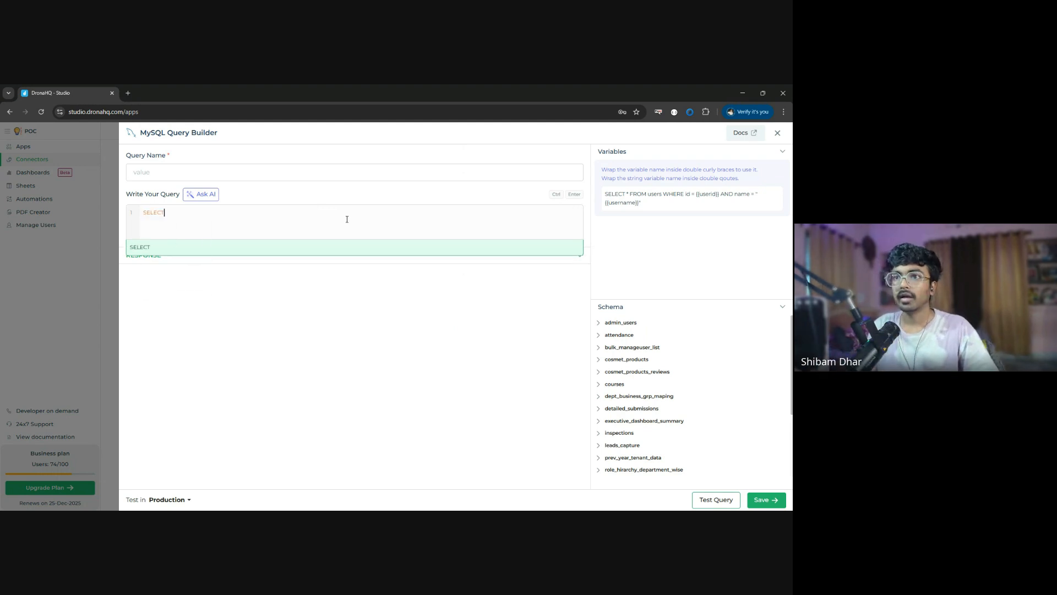
{"action": "type", "text": "FROM "}
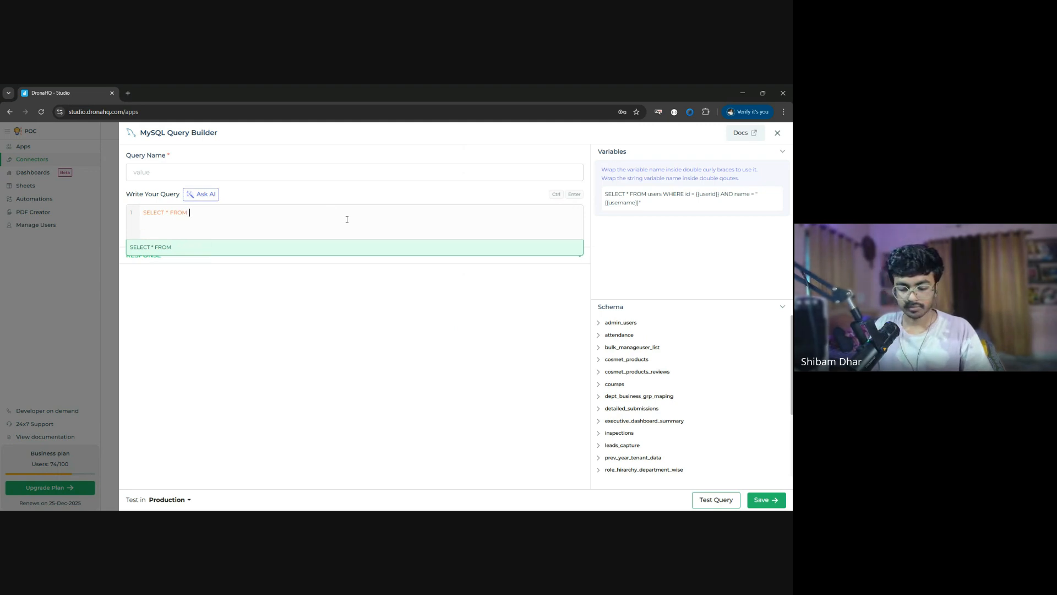
{"action": "type", "text": "leads_capture"}
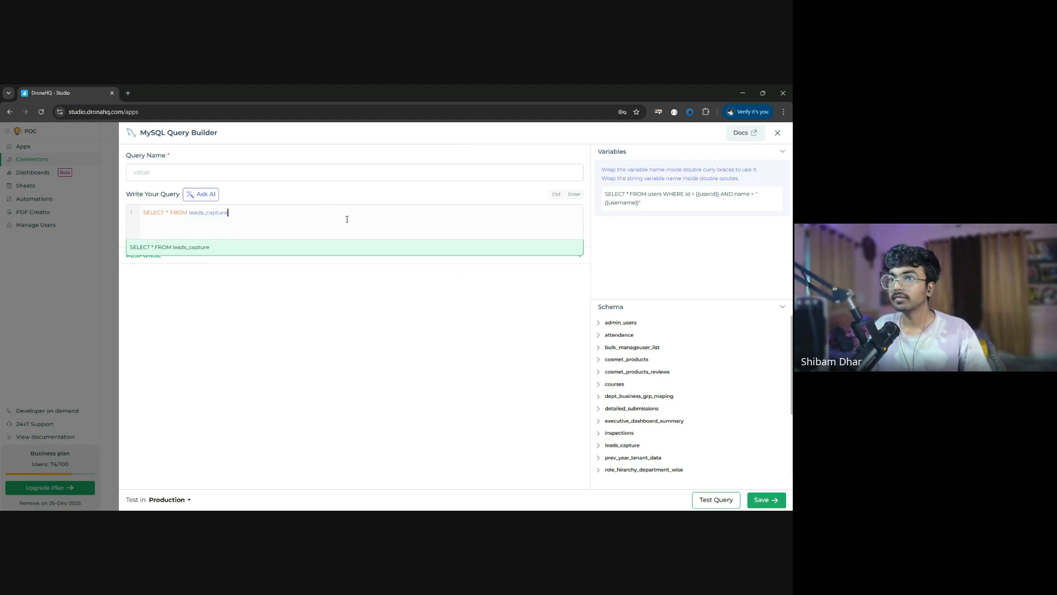
{"action": "key", "text": "ctrl+Return"}
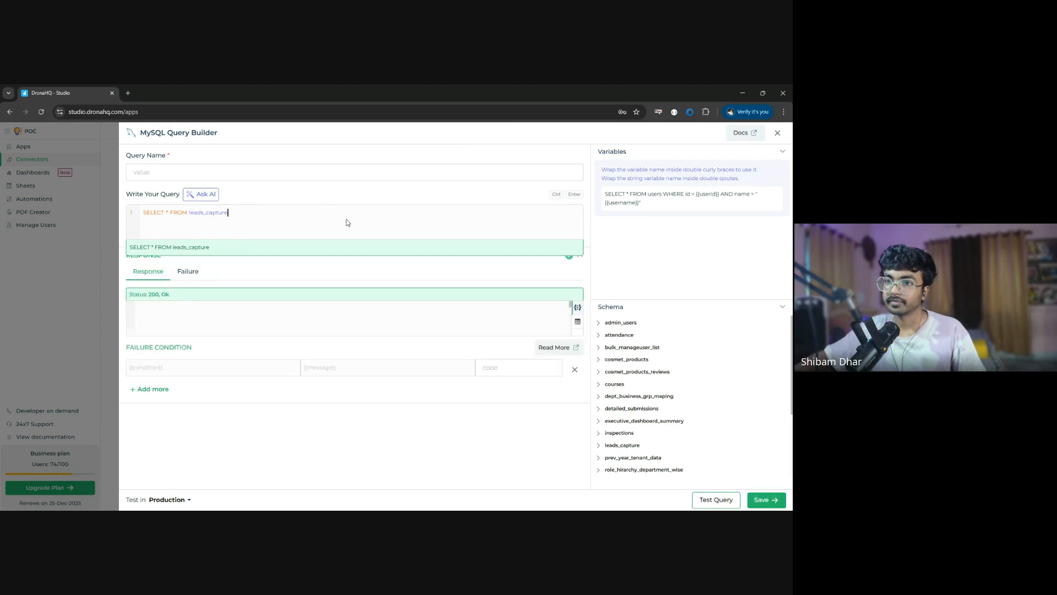
- Examine the leads_capture query response as JSON and in table view, and close the query builder without saving
{"action": "scroll", "coordinate": [347, 222], "scroll_direction": "down", "scroll_amount": 2}
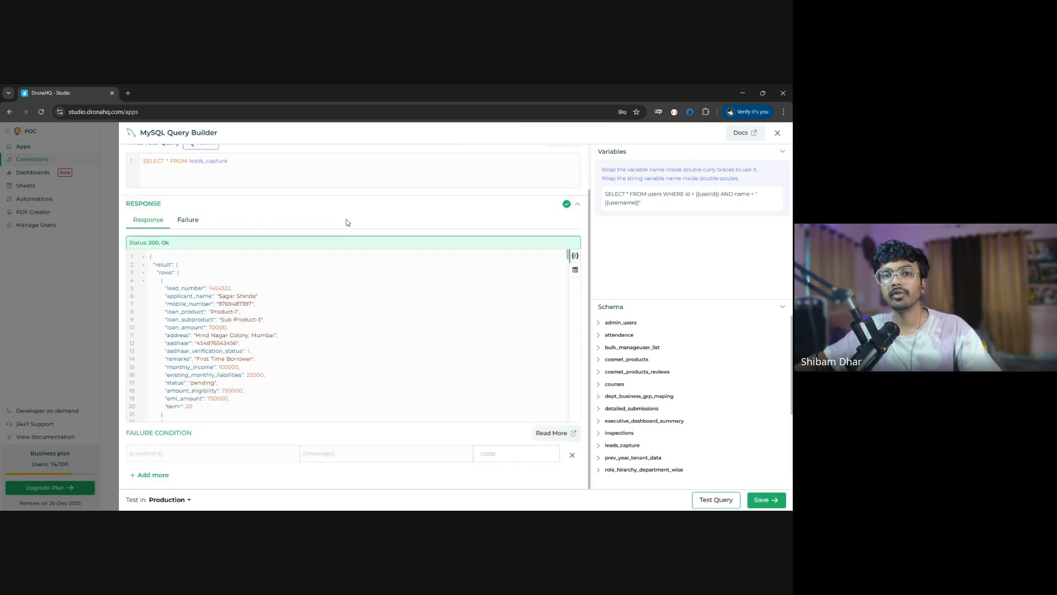
{"action": "left_click", "coordinate": [220, 169]}
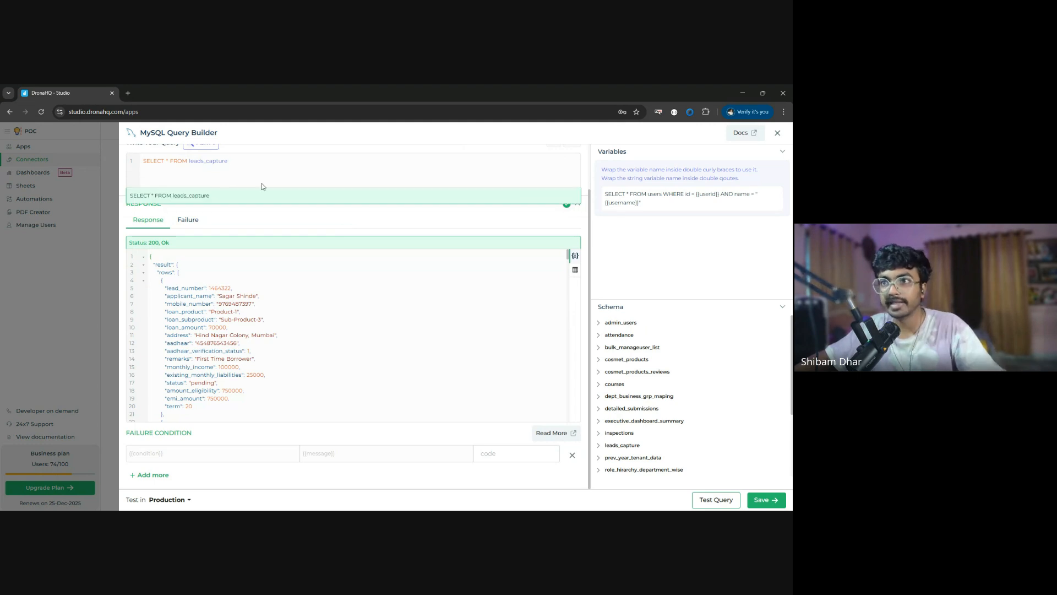
{"action": "scroll", "coordinate": [279, 303], "scroll_direction": "down", "scroll_amount": 2}
{"action": "scroll", "coordinate": [278, 303], "scroll_direction": "down", "scroll_amount": 19}
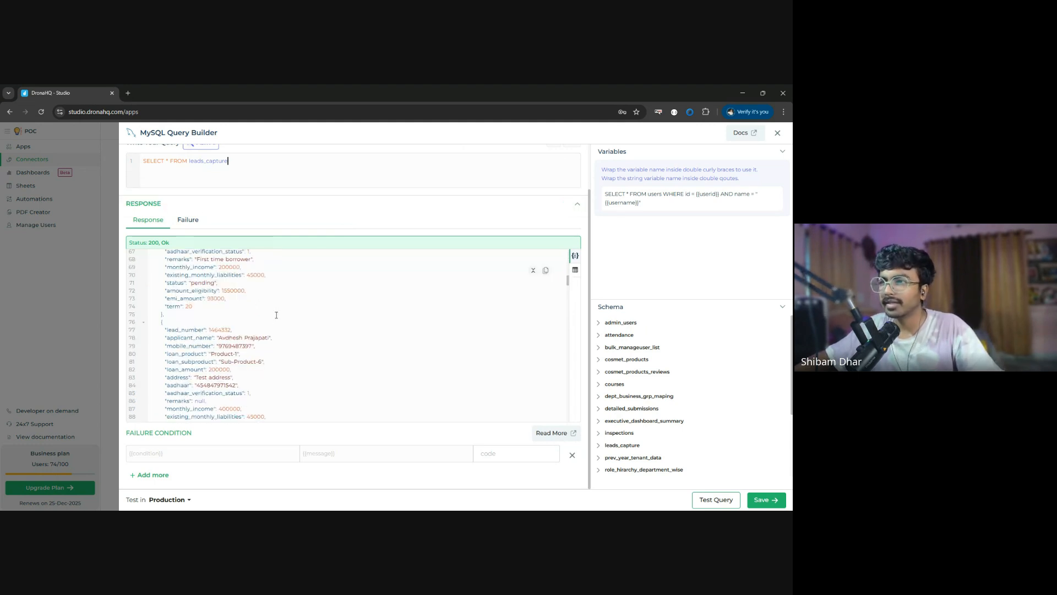
{"action": "scroll", "coordinate": [395, 356], "scroll_direction": "down", "scroll_amount": 20}
{"action": "scroll", "coordinate": [395, 355], "scroll_direction": "down", "scroll_amount": 5}
{"action": "scroll", "coordinate": [395, 356], "scroll_direction": "down", "scroll_amount": 5}
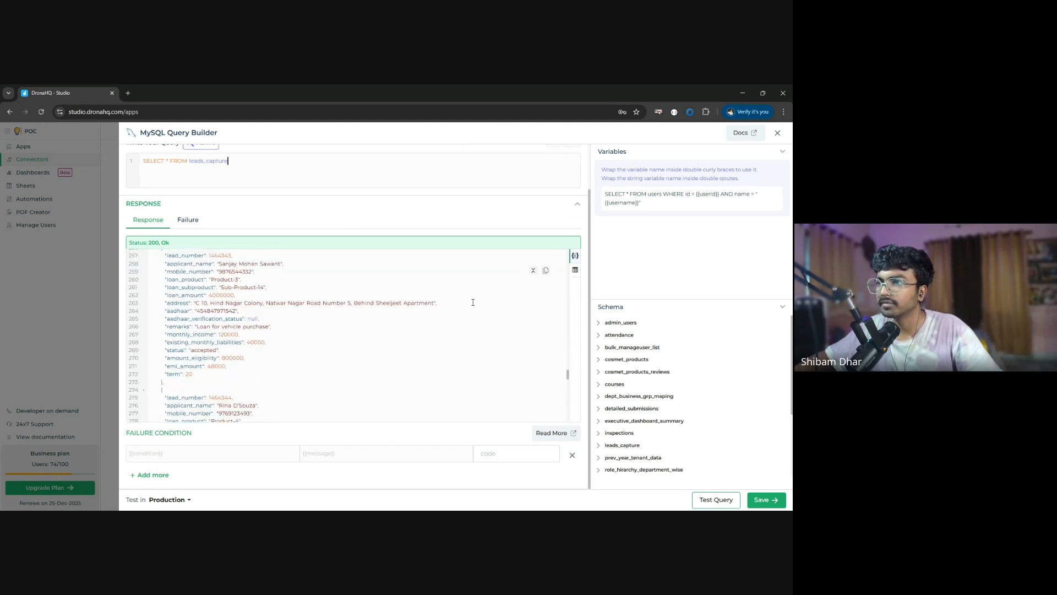
{"action": "left_click", "coordinate": [575, 270]}
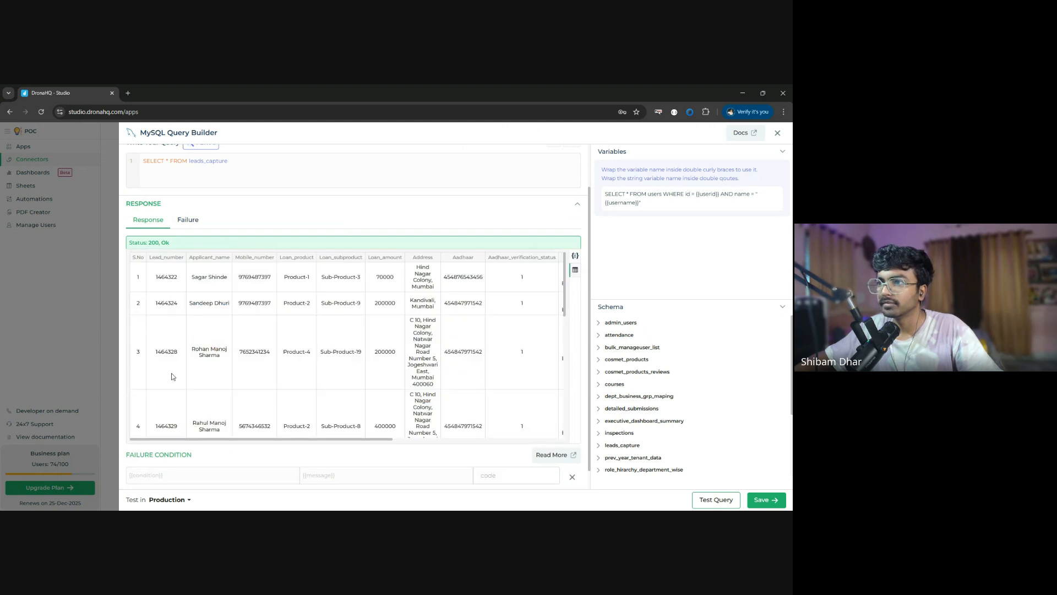
{"action": "scroll", "coordinate": [279, 367], "scroll_direction": "down", "scroll_amount": 10}
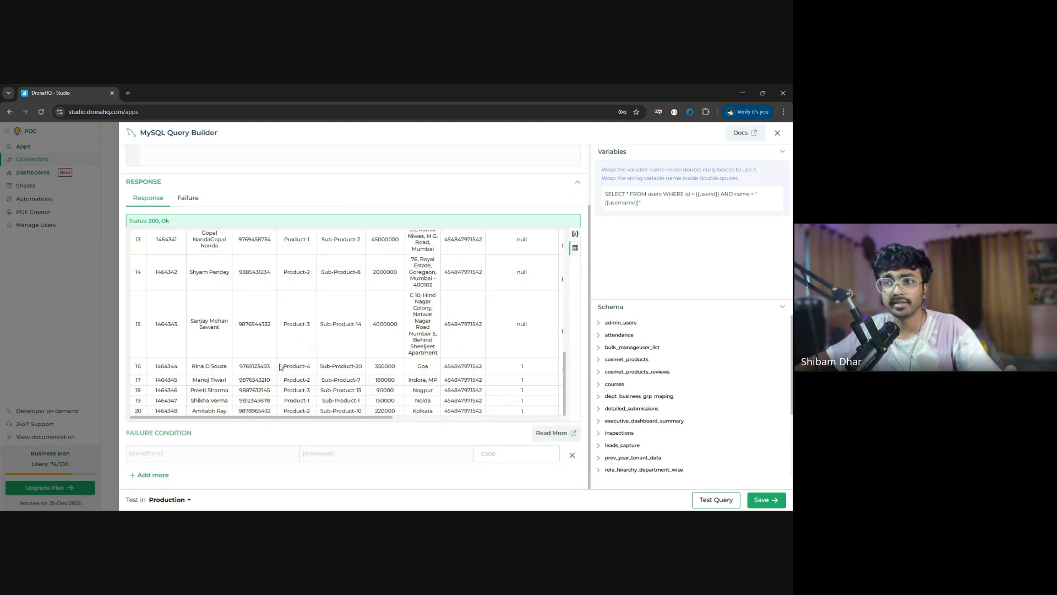
{"action": "scroll", "coordinate": [279, 364], "scroll_direction": "up", "scroll_amount": 10}
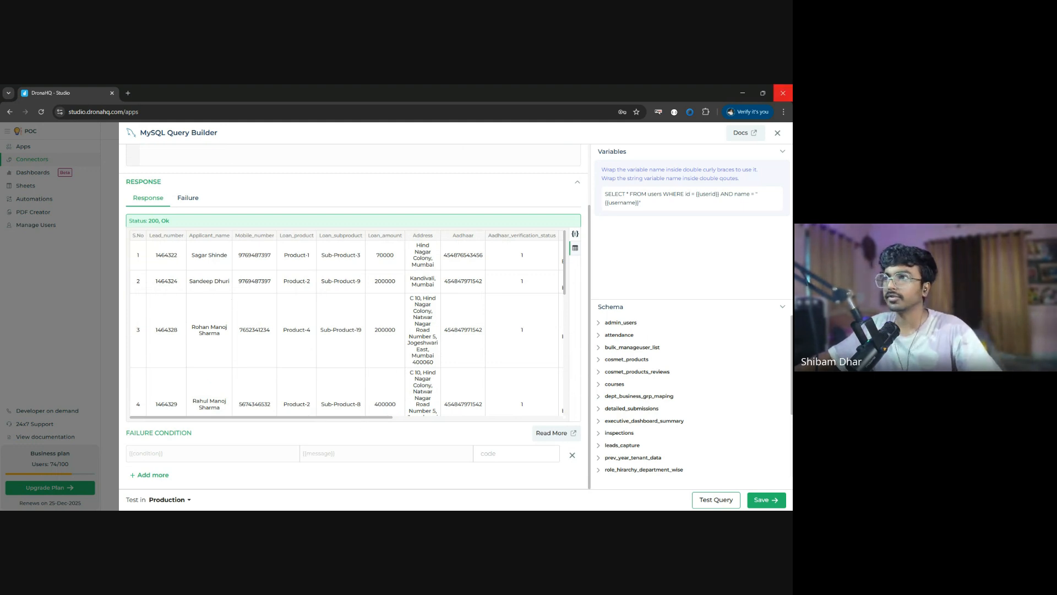
{"action": "left_click", "coordinate": [777, 134]}
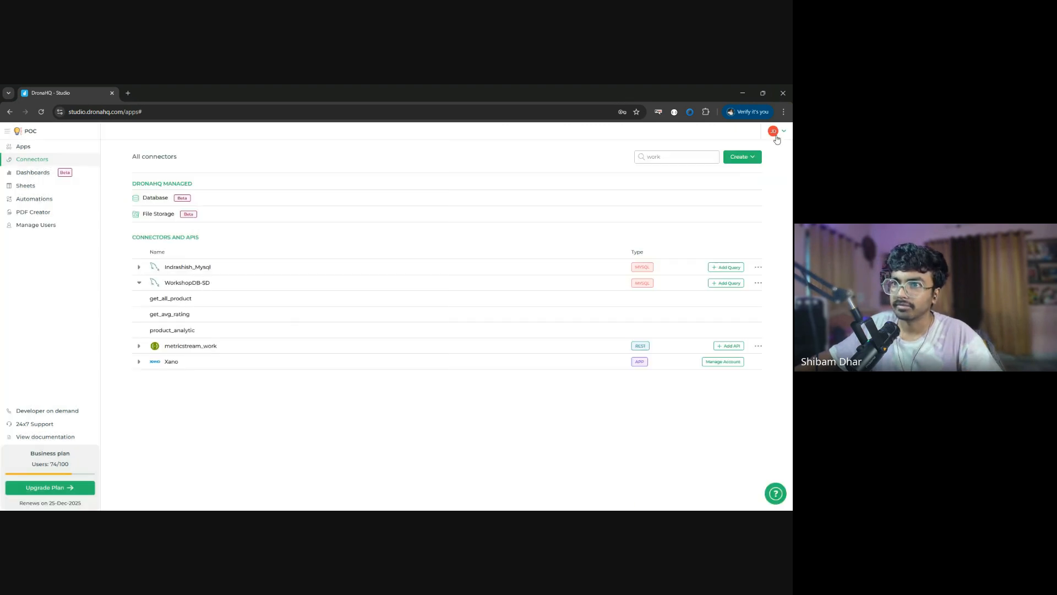
- Create a new blank app from the Apps page and switch to its editor tab
{"action": "left_click", "coordinate": [48, 148]}
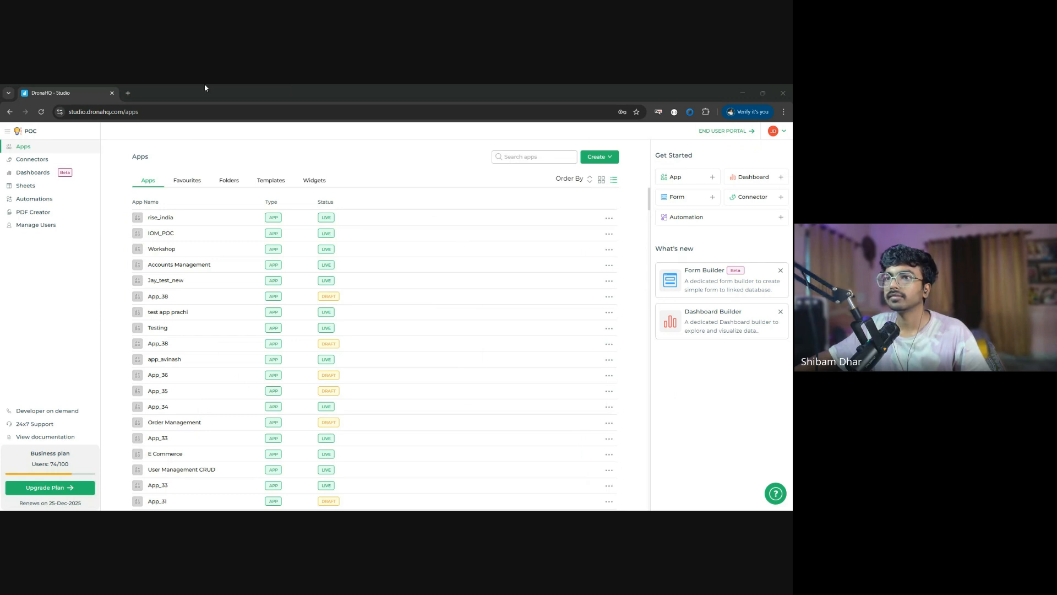
{"action": "left_click", "coordinate": [742, 93]}
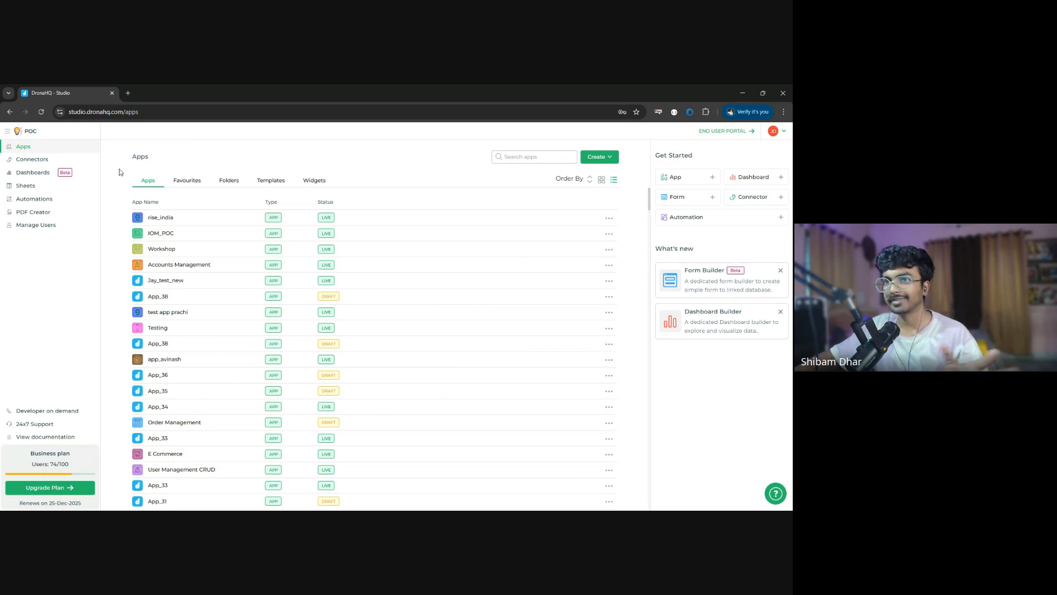
{"action": "left_click", "coordinate": [712, 179]}
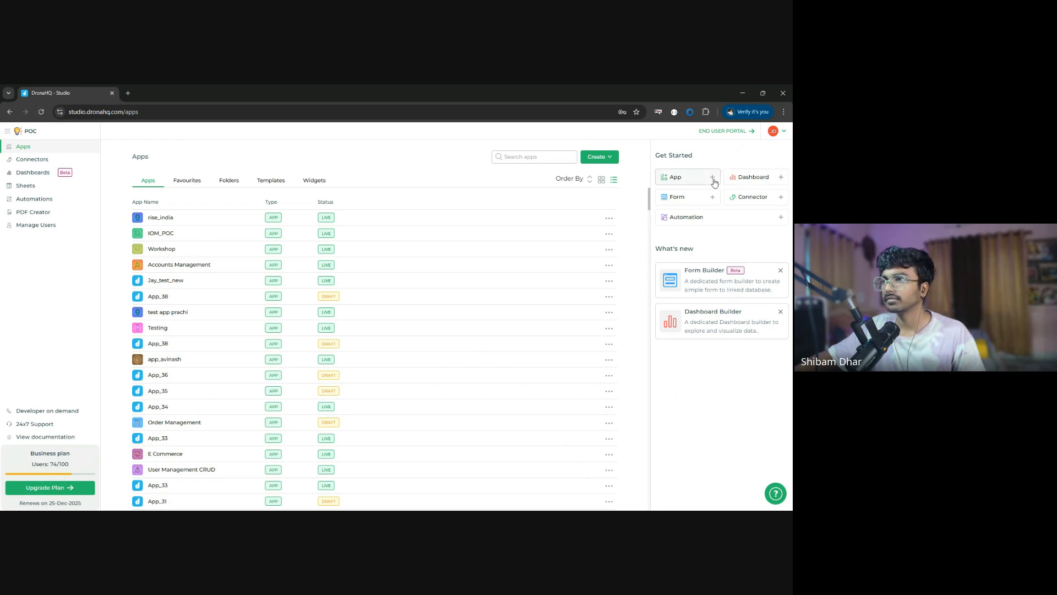
{"action": "left_click", "coordinate": [713, 179]}
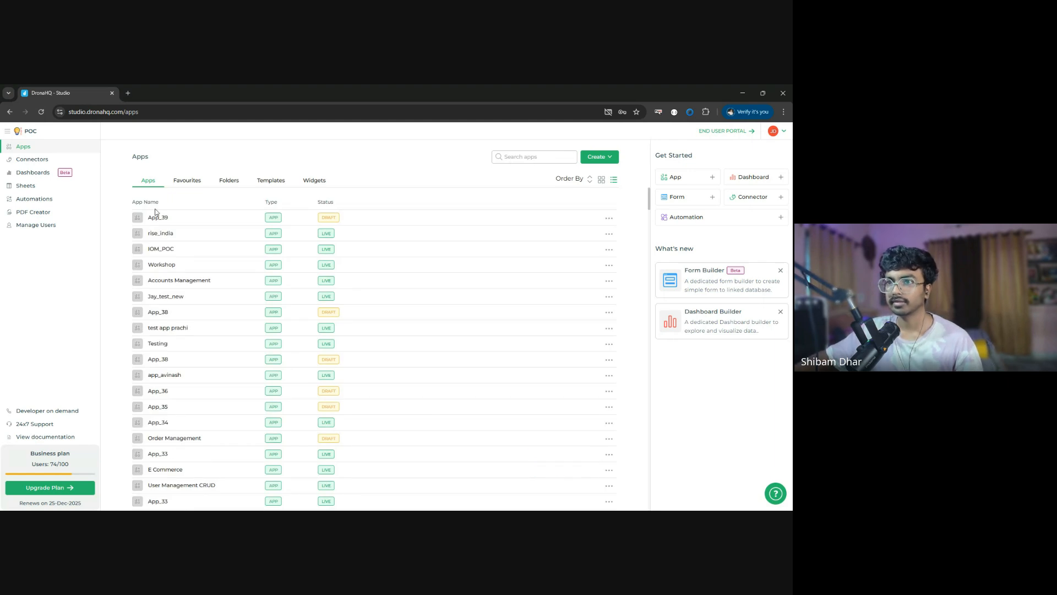
{"action": "mouse_move", "coordinate": [158, 217]}
{"action": "left_click", "coordinate": [573, 218]}
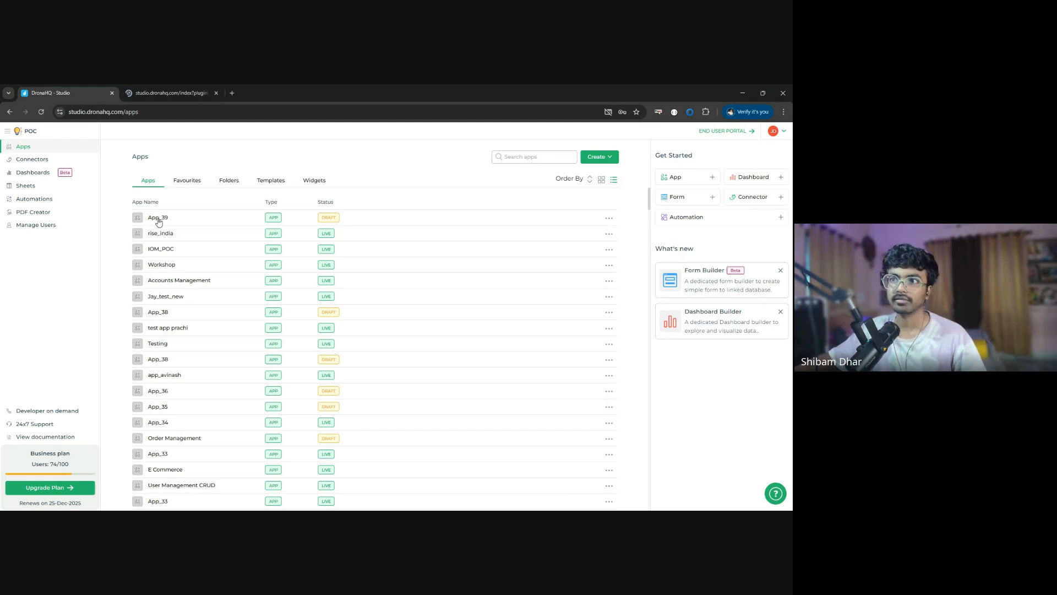
{"action": "left_click", "coordinate": [165, 88]}
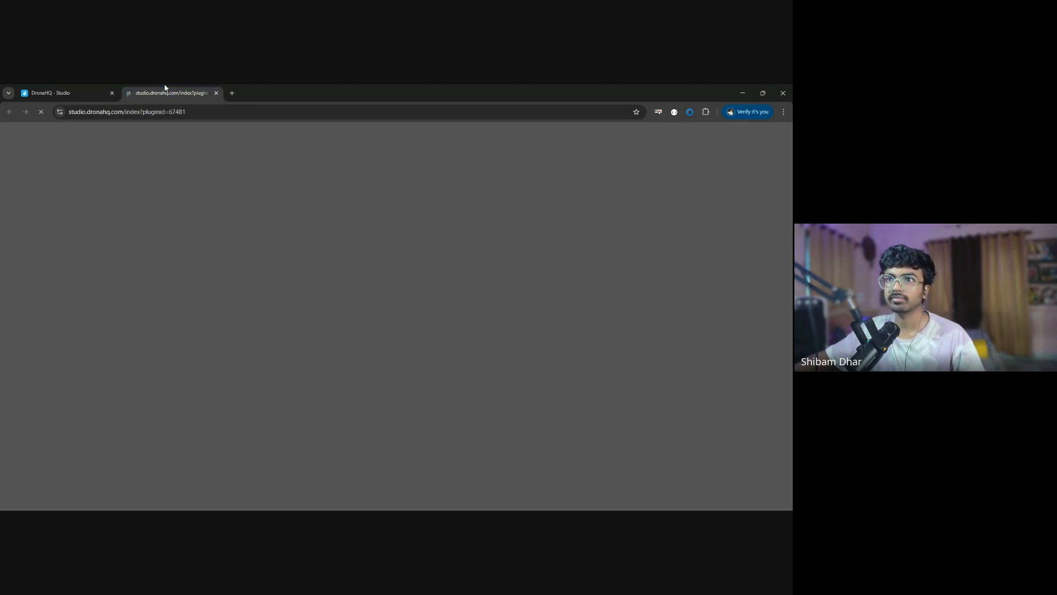
{"action": "left_click", "coordinate": [97, 90]}
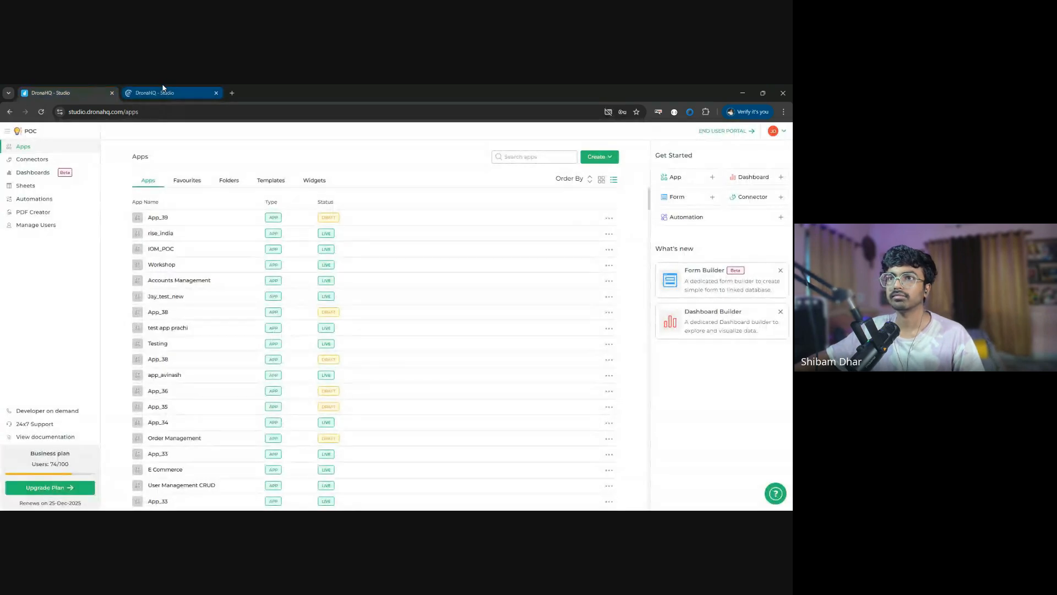
{"action": "left_click", "coordinate": [162, 90]}
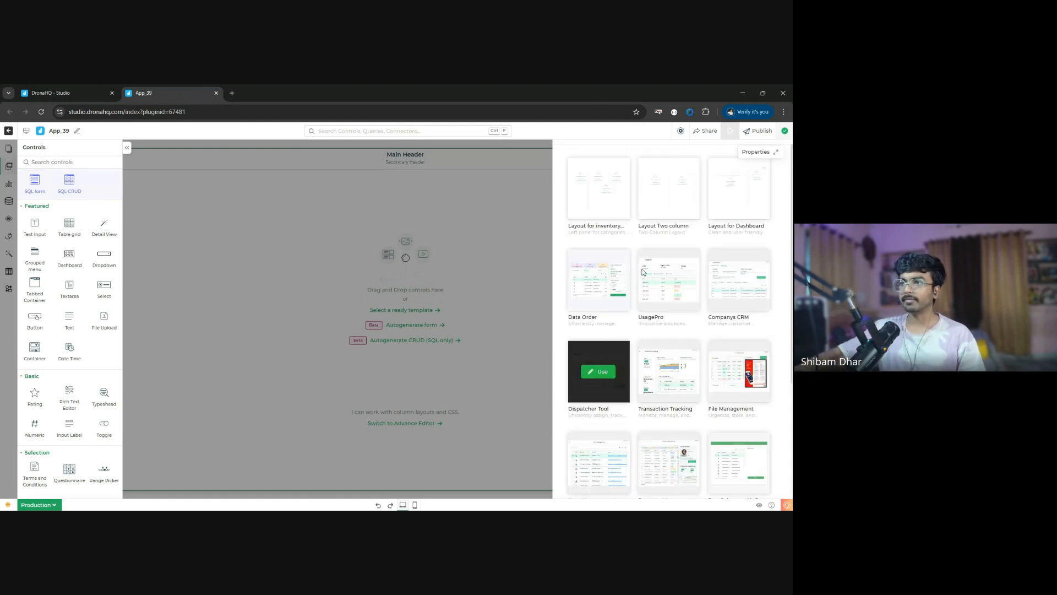
- Apply the ready-made Data Order template to the blank app and collapse the controls list
{"action": "mouse_move", "coordinate": [608, 291]}
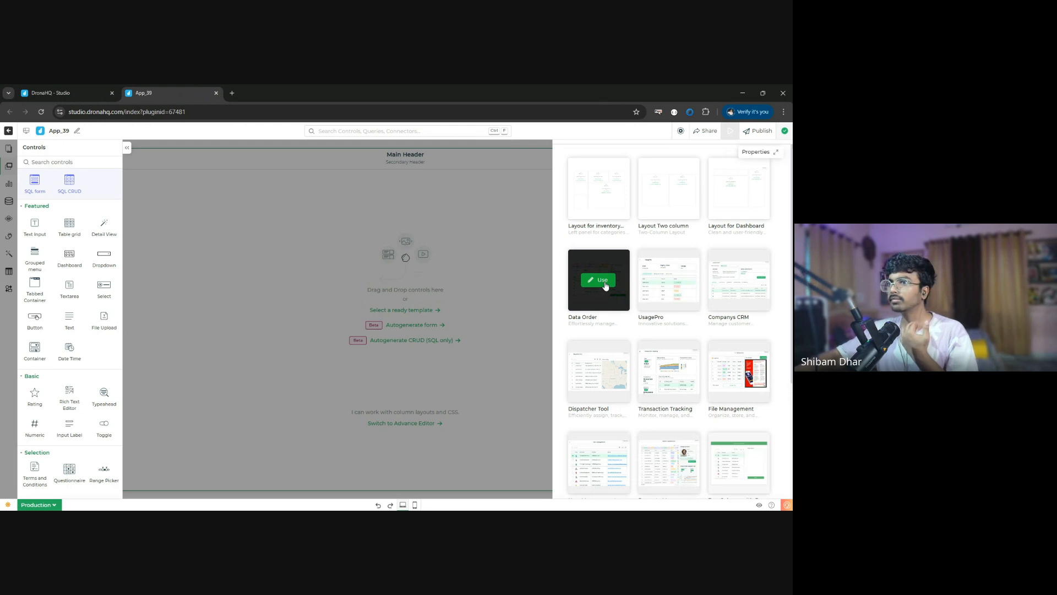
{"action": "left_click", "coordinate": [606, 285]}
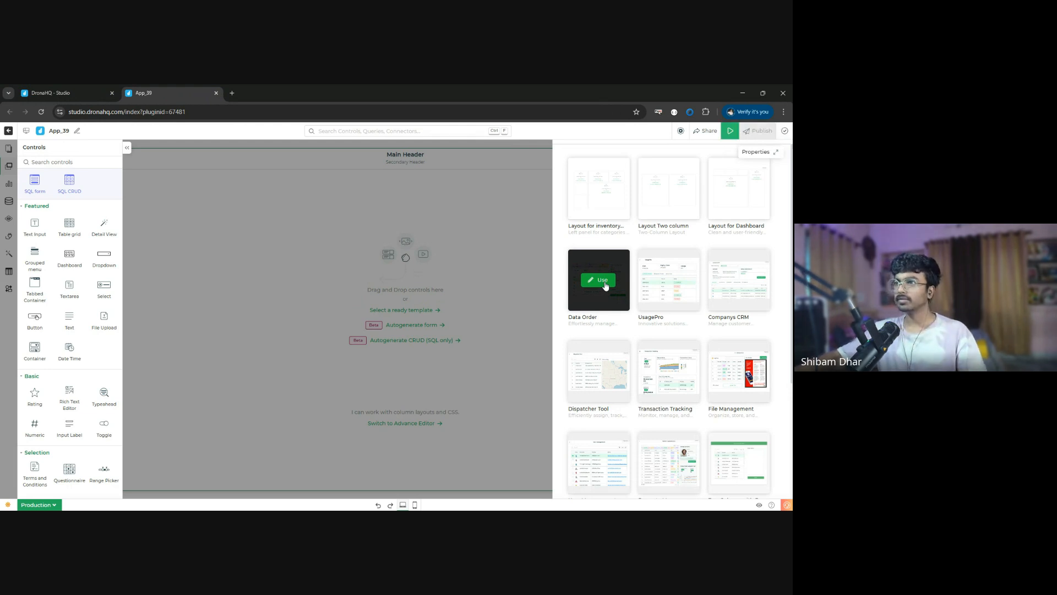
{"action": "left_click", "coordinate": [596, 283]}
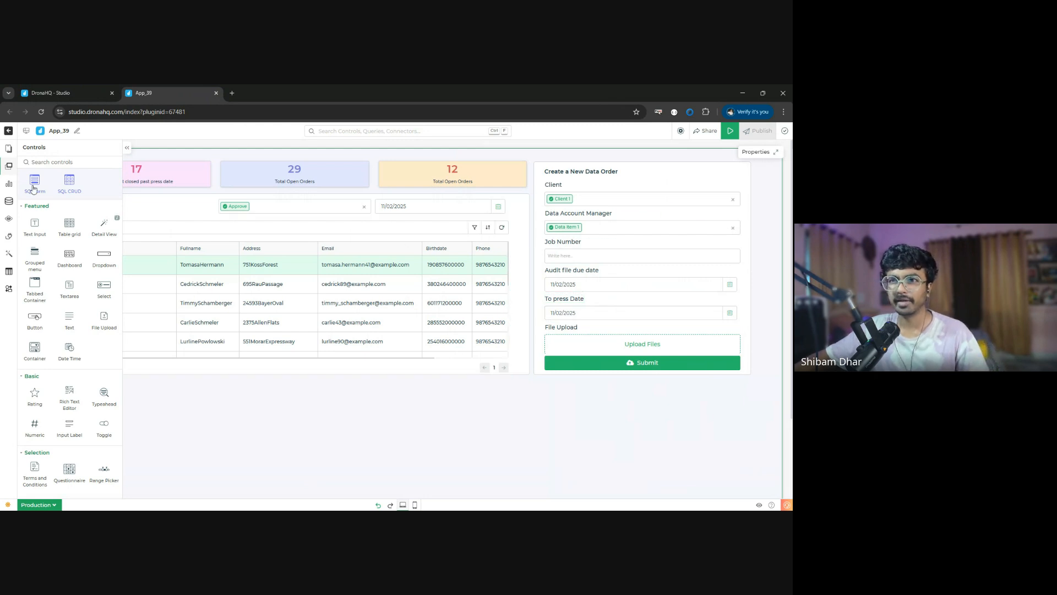
{"action": "left_click", "coordinate": [10, 167]}
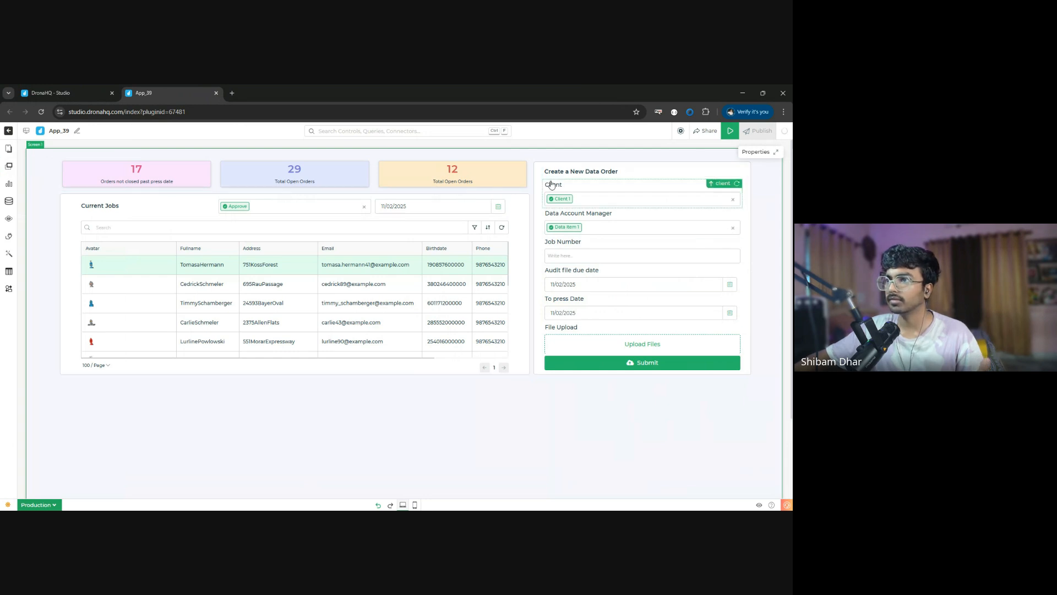
- Delete the container holding the Create a New Data Order form, using its properties
{"action": "left_click", "coordinate": [536, 172]}
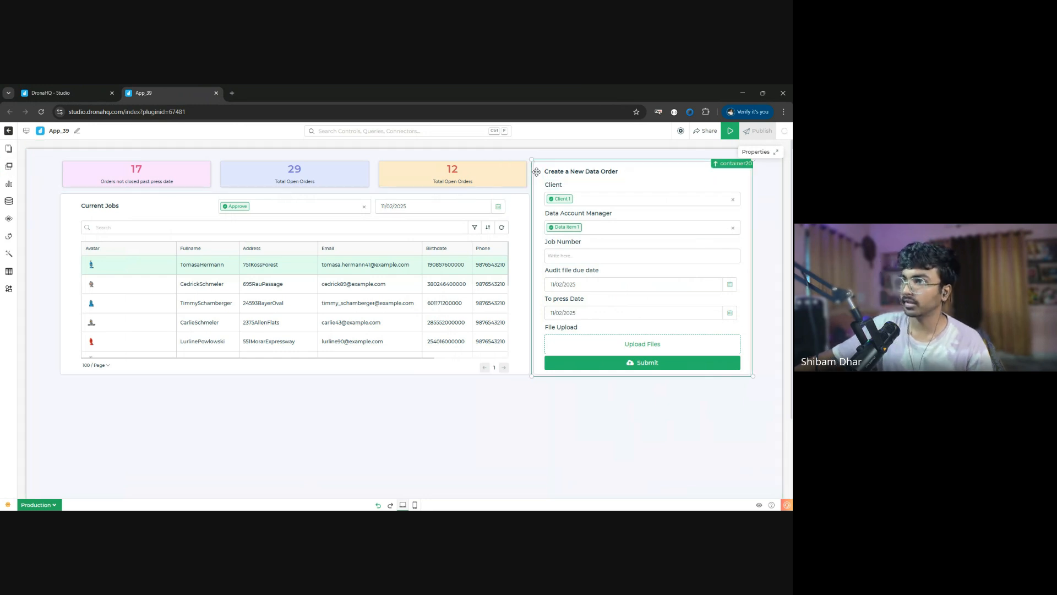
{"action": "left_click", "coordinate": [777, 154]}
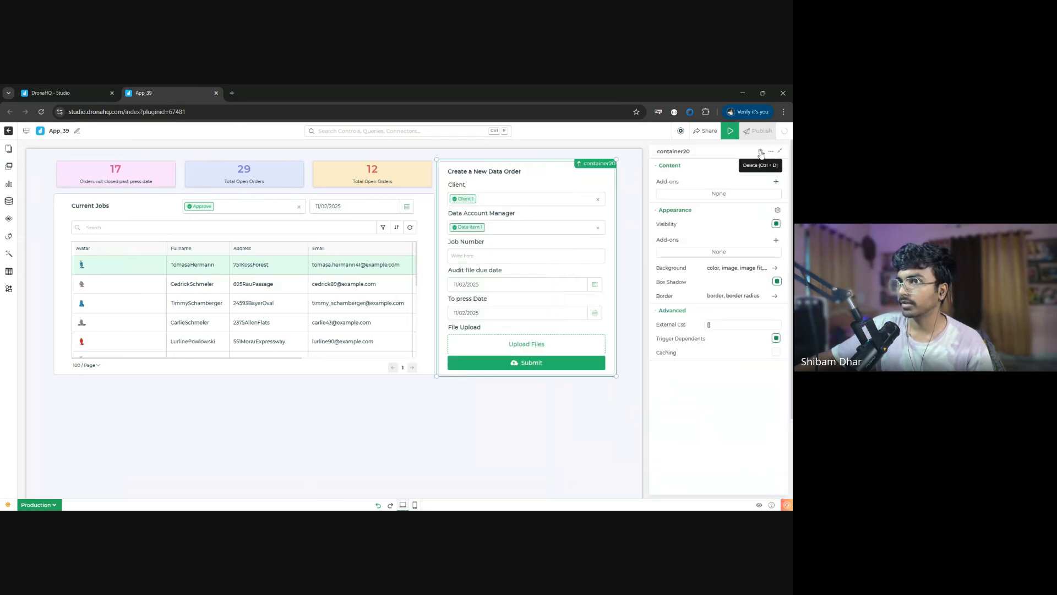
{"action": "left_click", "coordinate": [761, 153]}
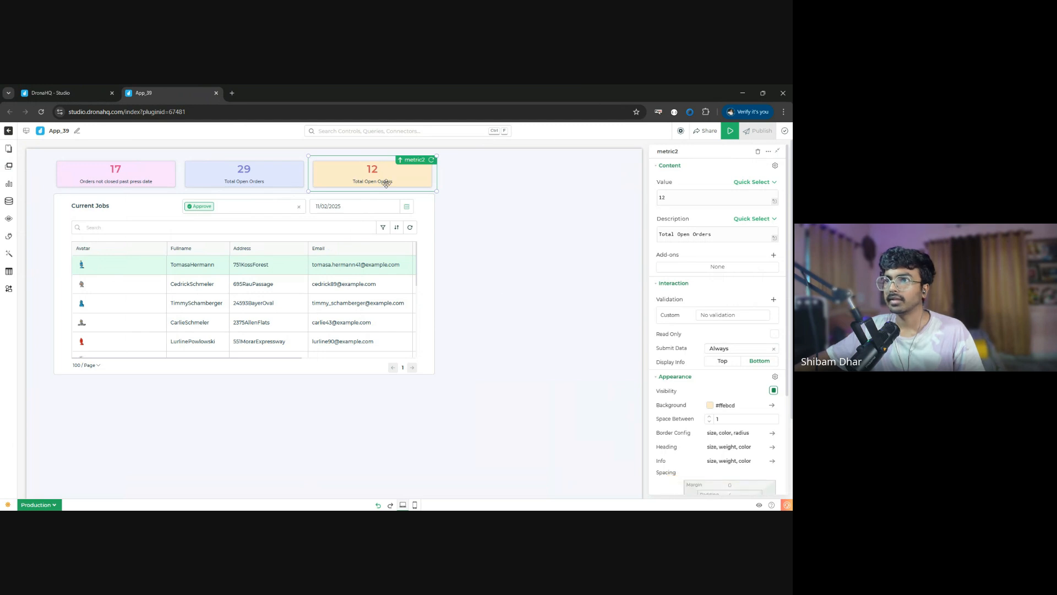
- Delete the orange Total Open Orders metric card and undo that deletion
{"action": "left_click", "coordinate": [758, 151]}
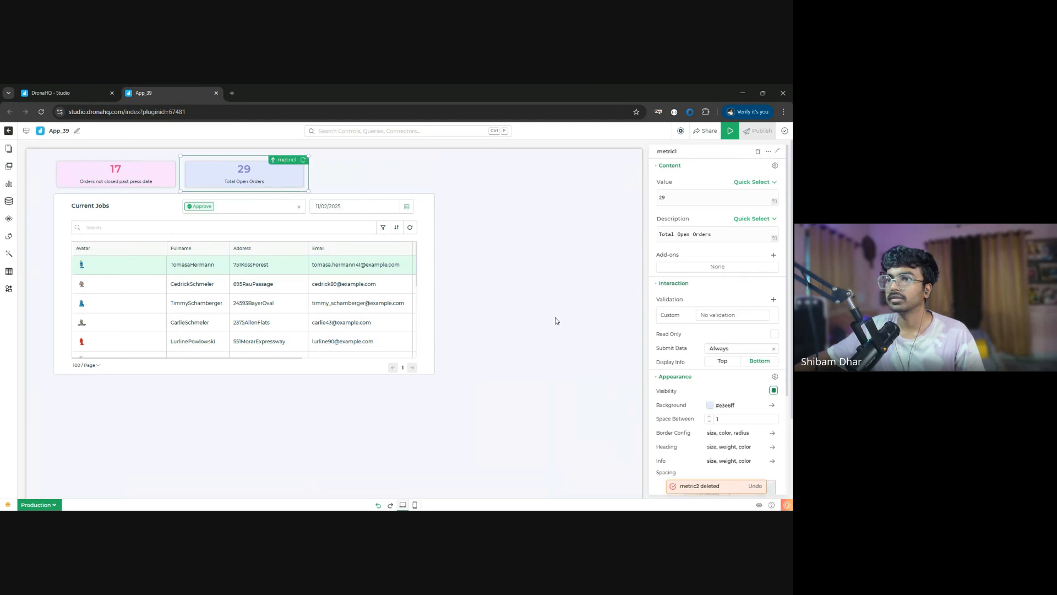
{"action": "scroll", "coordinate": [528, 343], "scroll_direction": "down", "scroll_amount": 2}
{"action": "scroll", "coordinate": [556, 353], "scroll_direction": "up", "scroll_amount": 2}
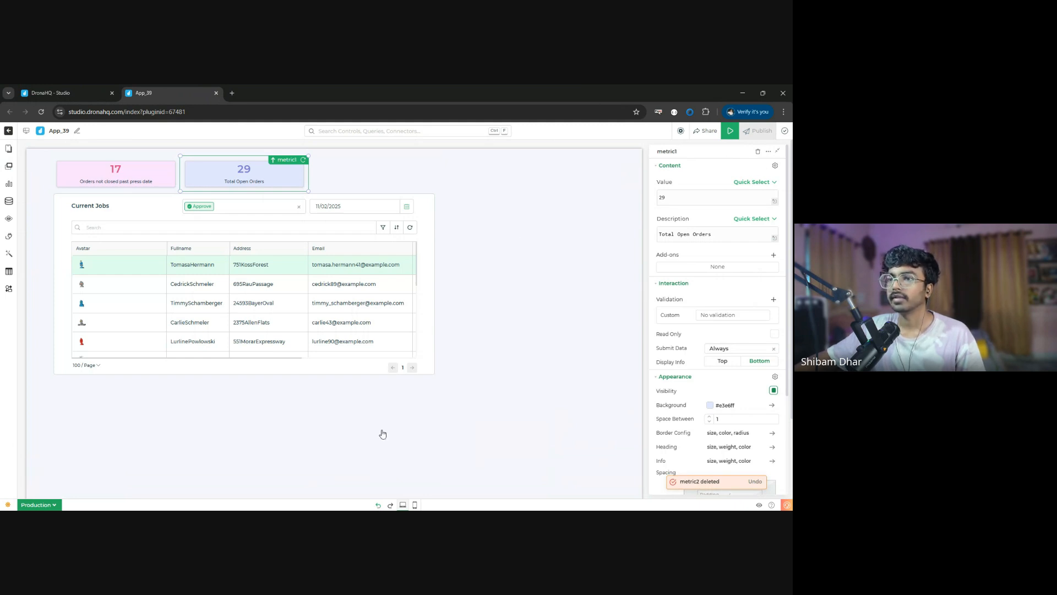
{"action": "key", "text": "ctrl+z"}
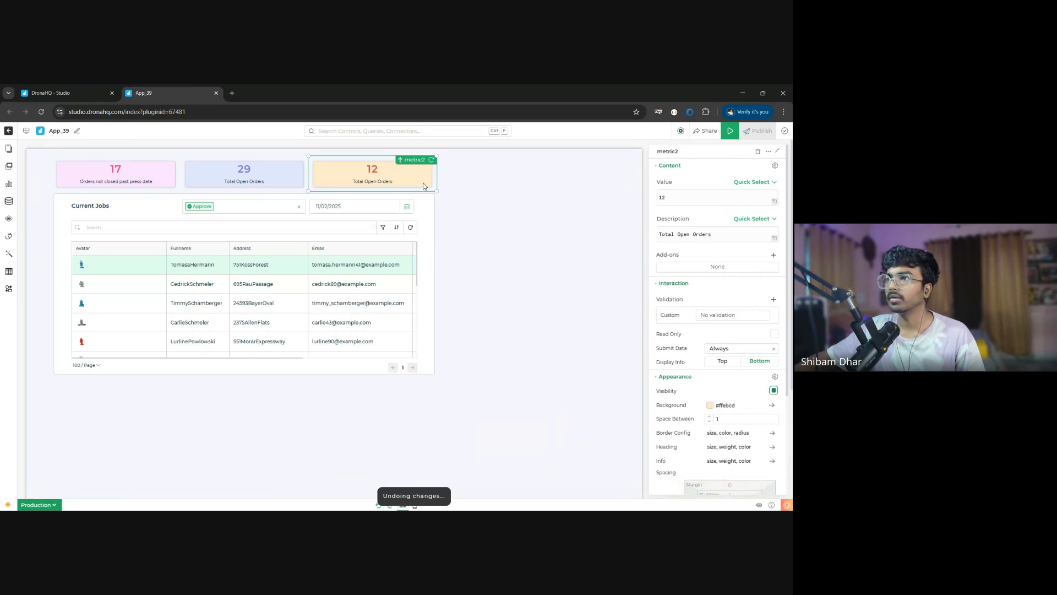
- Duplicate the orange Total Open Orders metric card and place the copy at the end of the metric row
{"action": "left_click", "coordinate": [768, 151]}
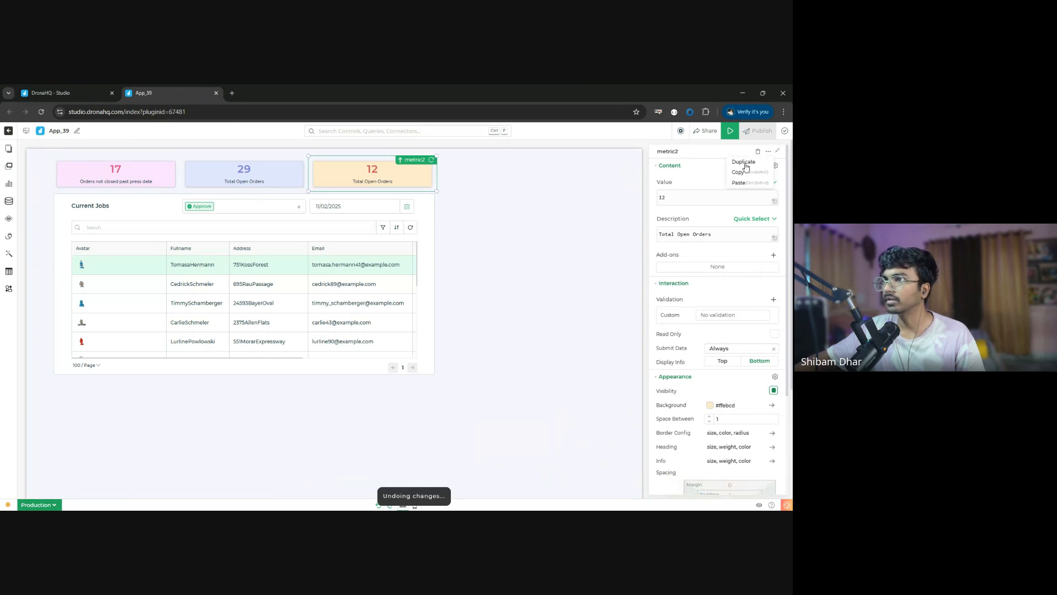
{"action": "left_click", "coordinate": [743, 162]}
{"action": "left_click_drag", "start_coordinate": [371, 400], "coordinate": [505, 190]}
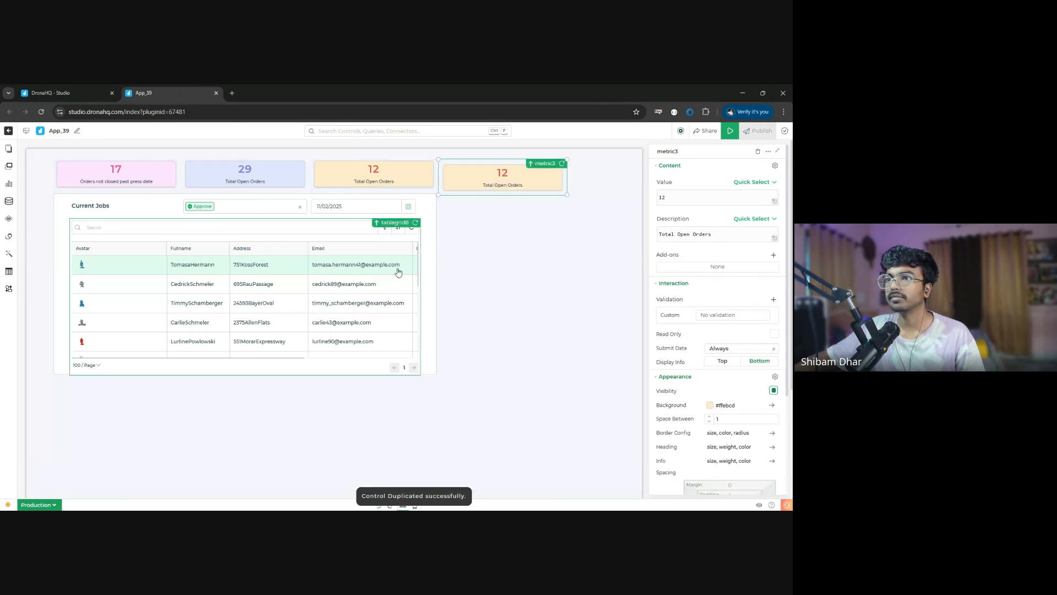
- Enlarge the Current Jobs container to the width of the four metric cards and delete its dropdown, date picker and title text
{"action": "left_click", "coordinate": [427, 345]}
{"action": "left_click_drag", "start_coordinate": [429, 343], "coordinate": [569, 383]}
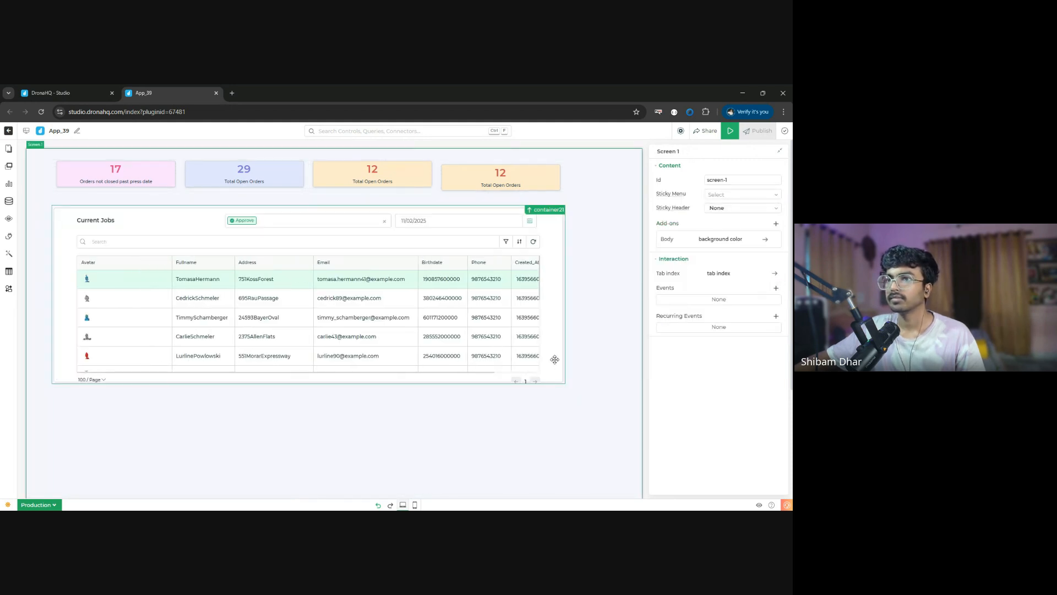
{"action": "left_click", "coordinate": [330, 218]}
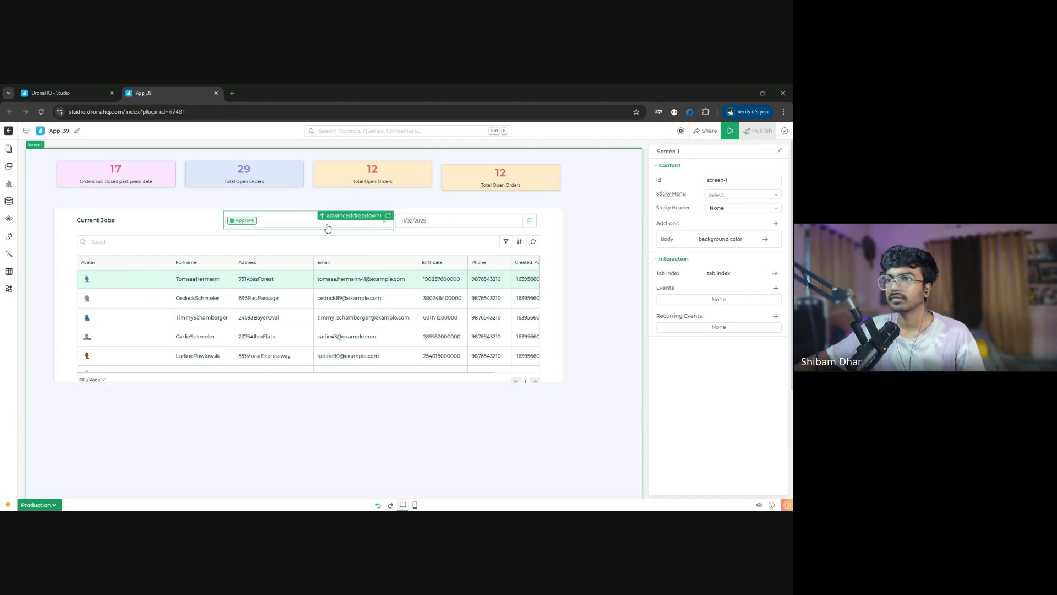
{"action": "left_click", "coordinate": [758, 152]}
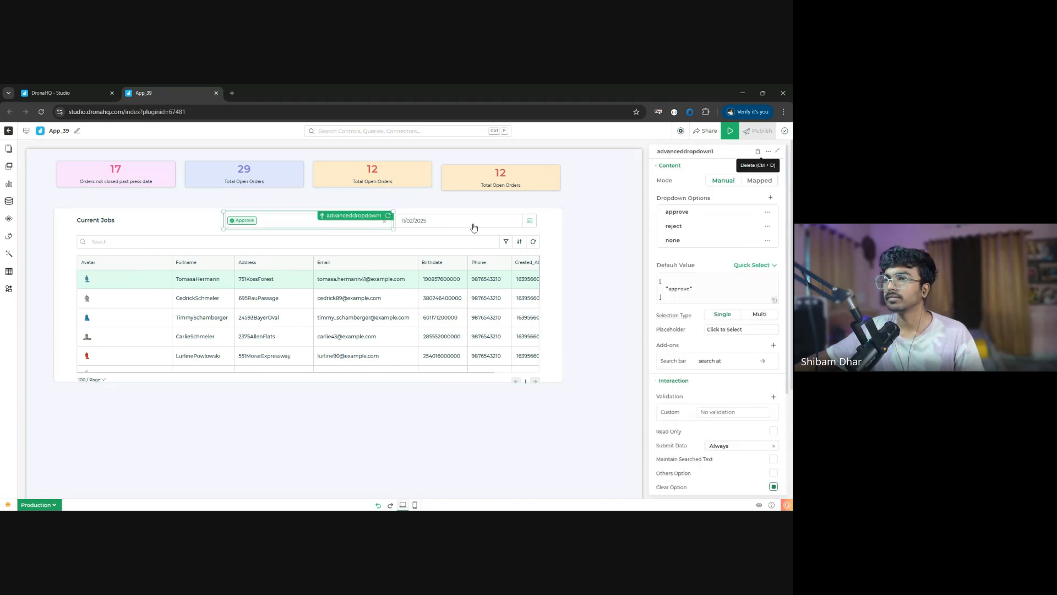
{"action": "left_click", "coordinate": [473, 221]}
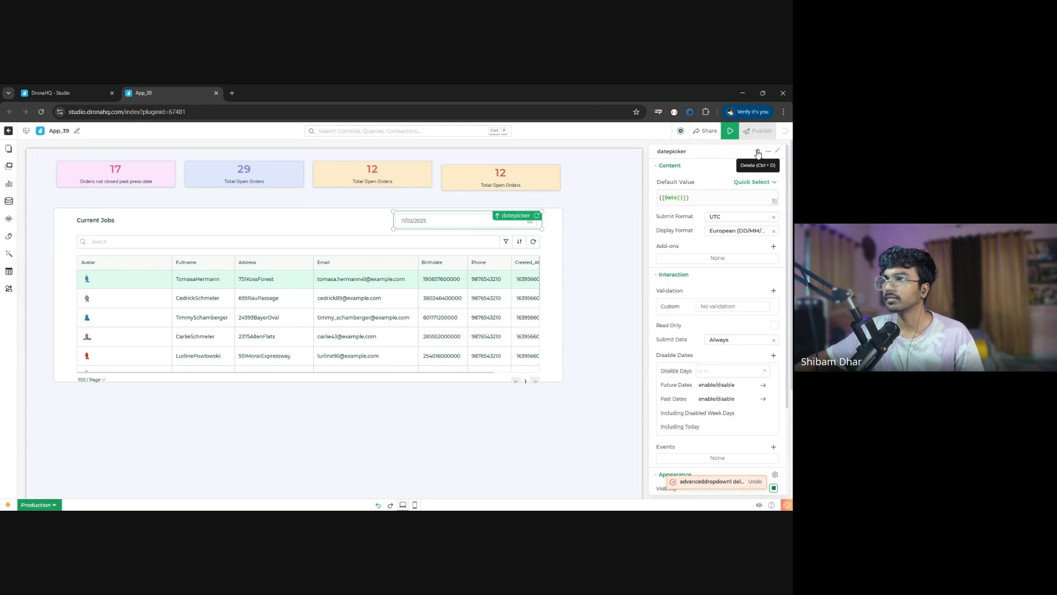
{"action": "left_click", "coordinate": [759, 152]}
{"action": "left_click", "coordinate": [759, 151]}
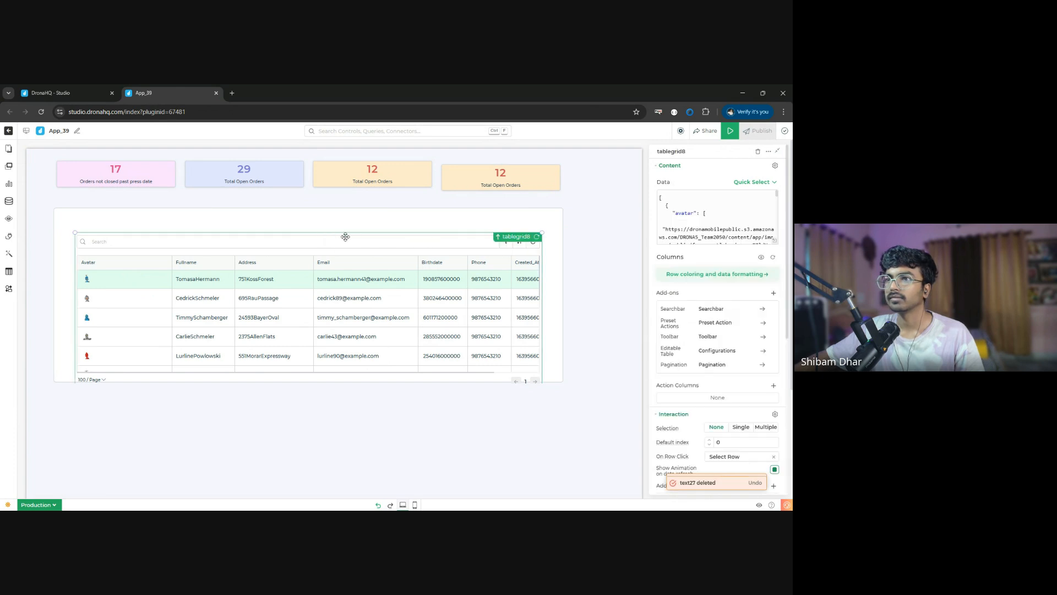
- Move the table grid up to the container's upper edge and extend the container downward so the table's pagination fits
{"action": "left_click_drag", "start_coordinate": [314, 223], "coordinate": [320, 211]}
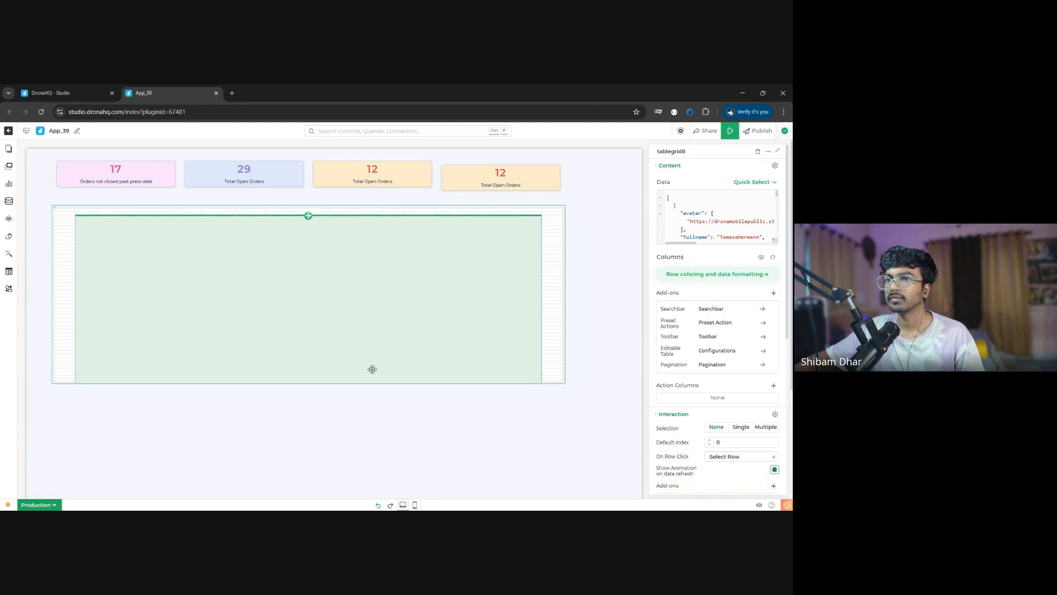
{"action": "left_click", "coordinate": [554, 341]}
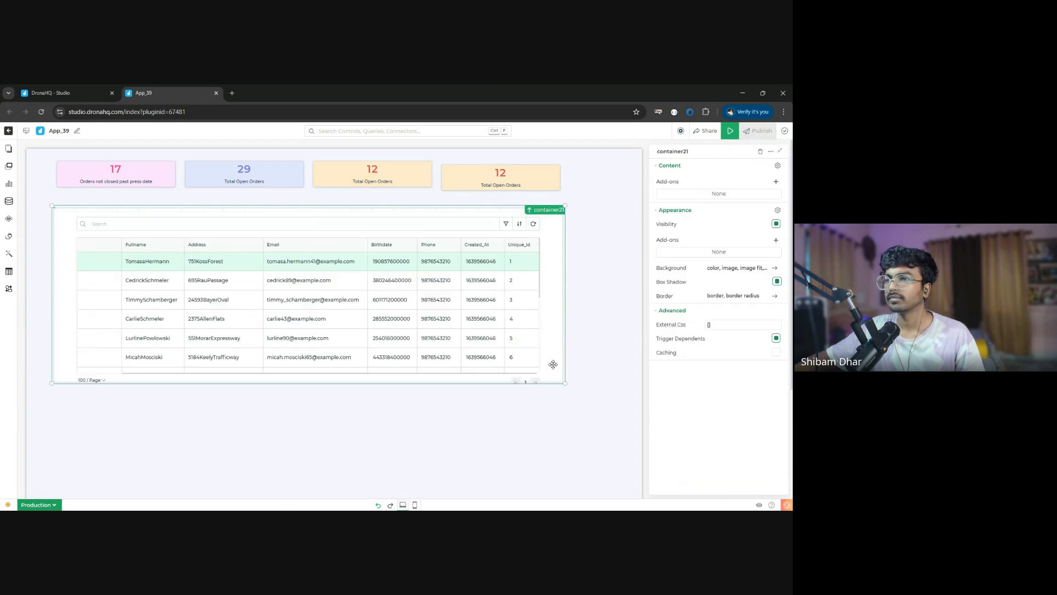
{"action": "left_click_drag", "start_coordinate": [563, 381], "coordinate": [564, 392]}
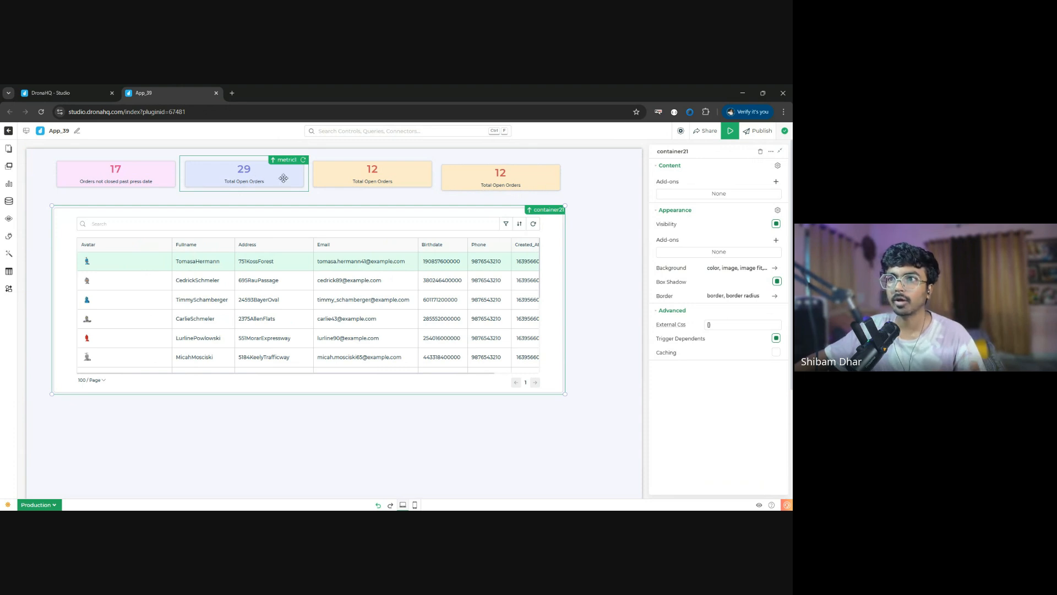
- Align the duplicated metric card vertically with the other three cards
{"action": "left_click_drag", "start_coordinate": [506, 176], "coordinate": [505, 181]}
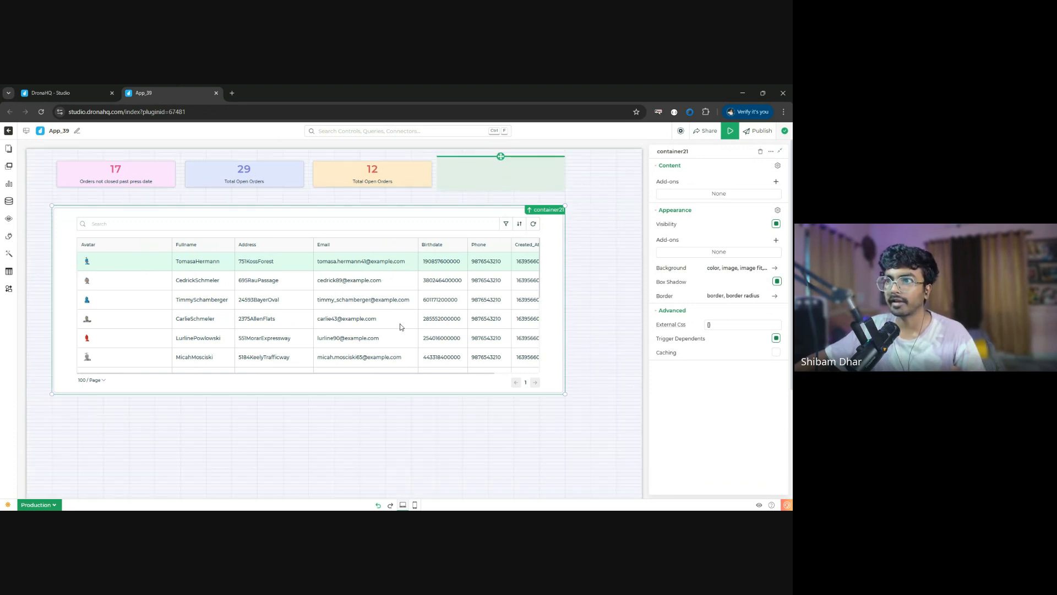
{"action": "left_click_drag", "start_coordinate": [305, 235], "coordinate": [380, 225]}
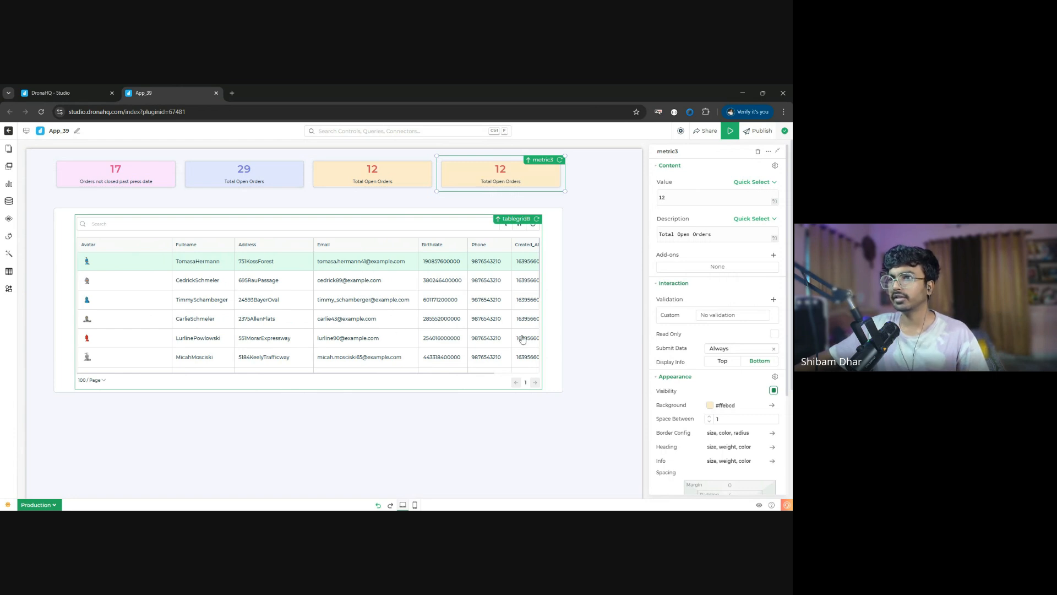
- Add a second screen to the app and dismiss the page templates without applying one
{"action": "left_click", "coordinate": [8, 148]}
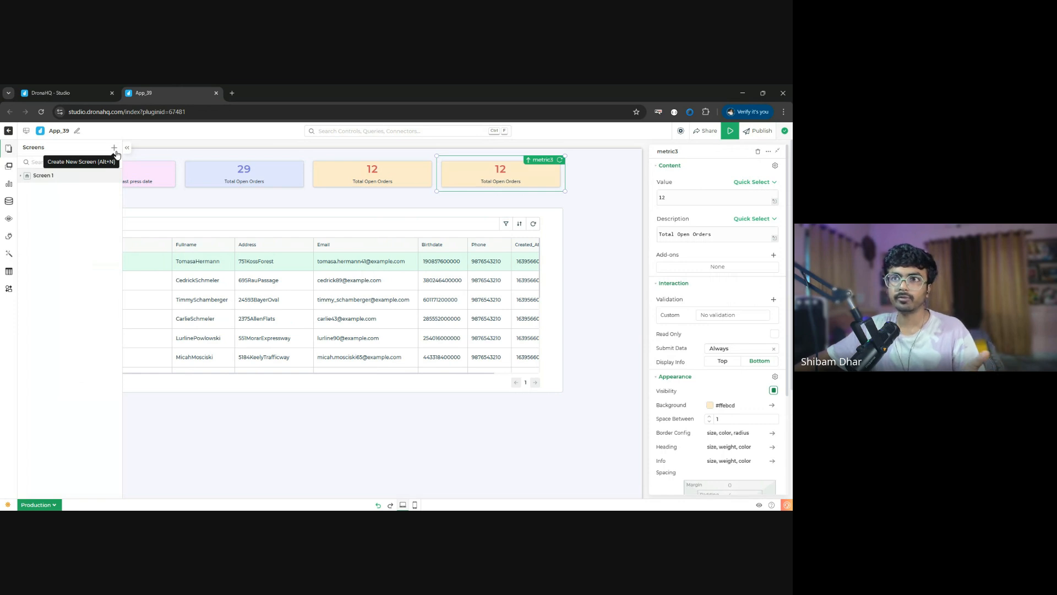
{"action": "left_click", "coordinate": [115, 149]}
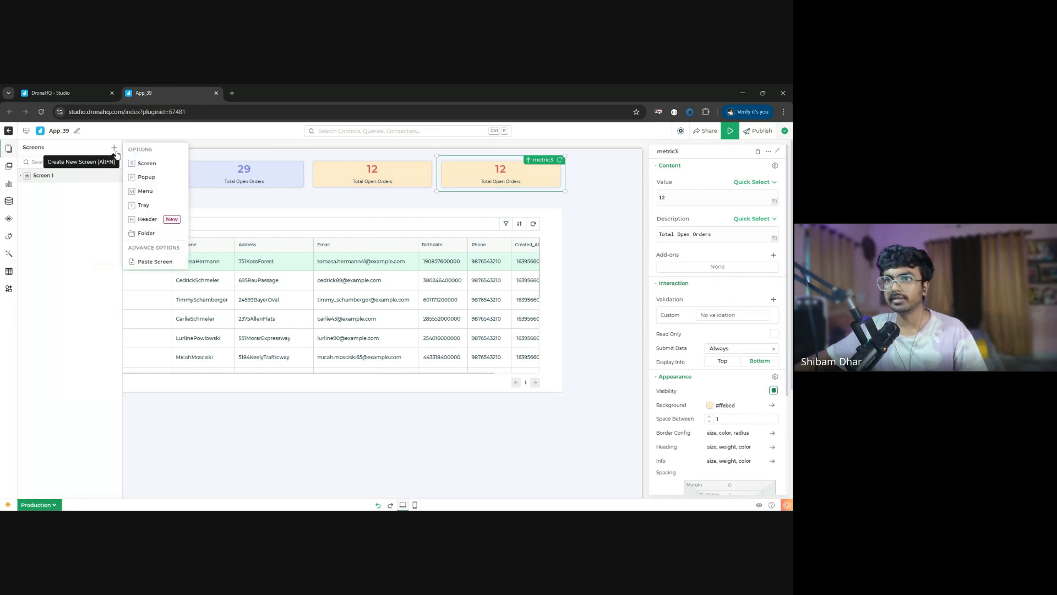
{"action": "left_click", "coordinate": [168, 170]}
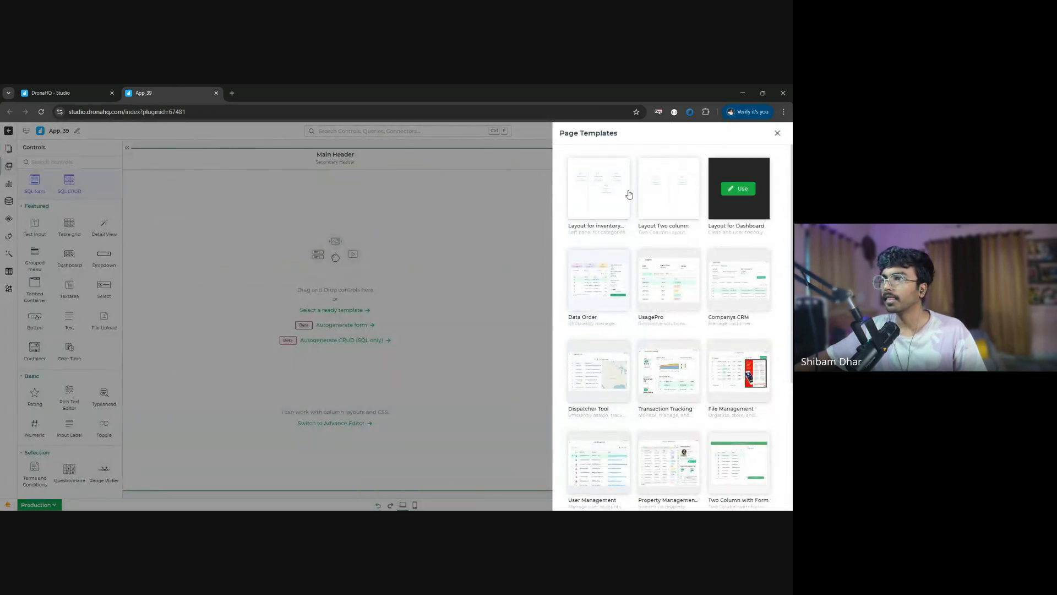
{"action": "mouse_move", "coordinate": [594, 293]}
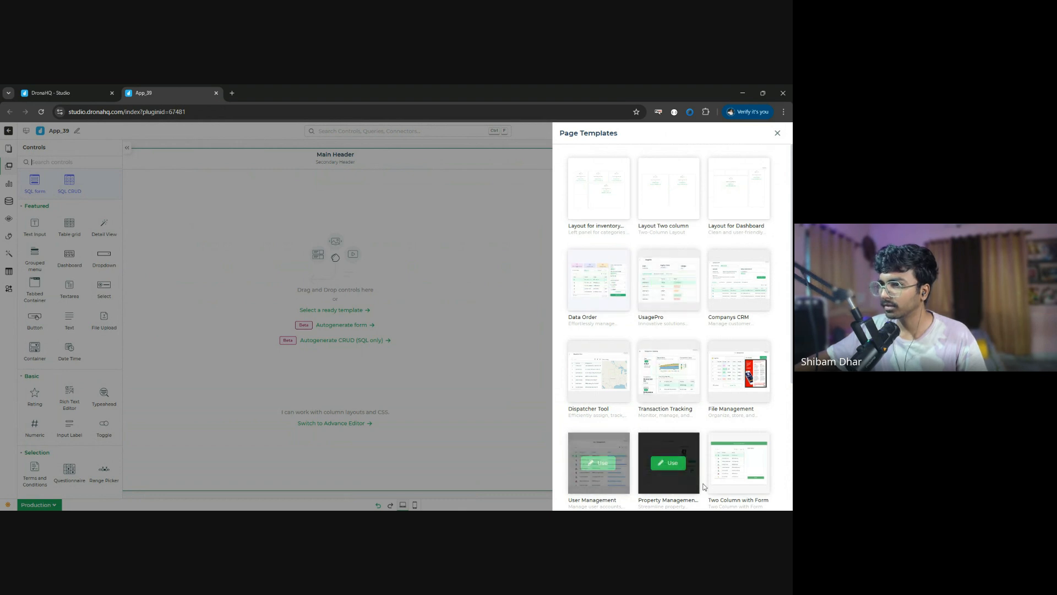
{"action": "mouse_move", "coordinate": [697, 452]}
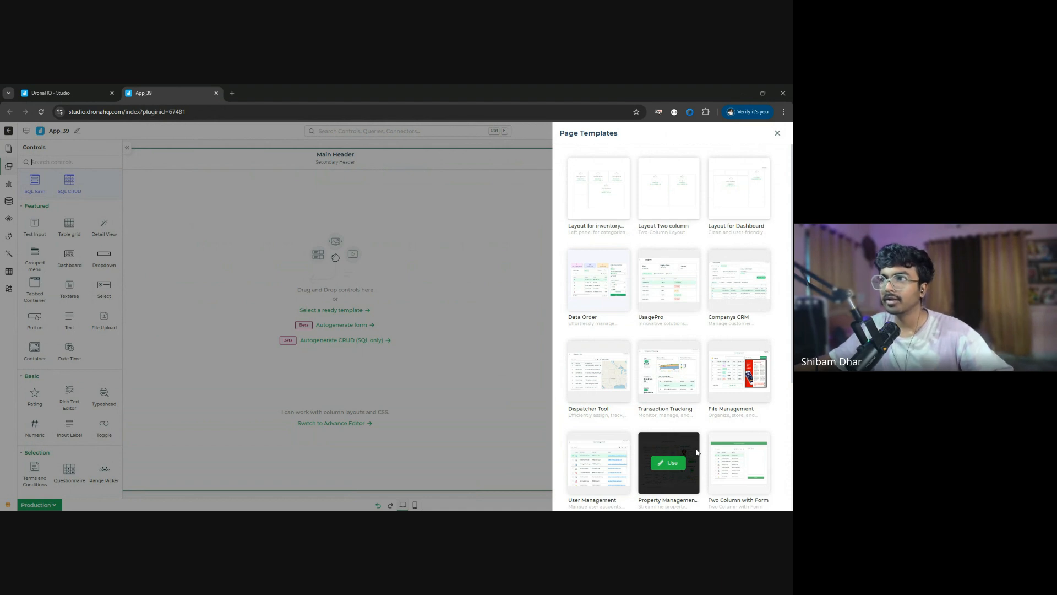
{"action": "left_click", "coordinate": [779, 134]}
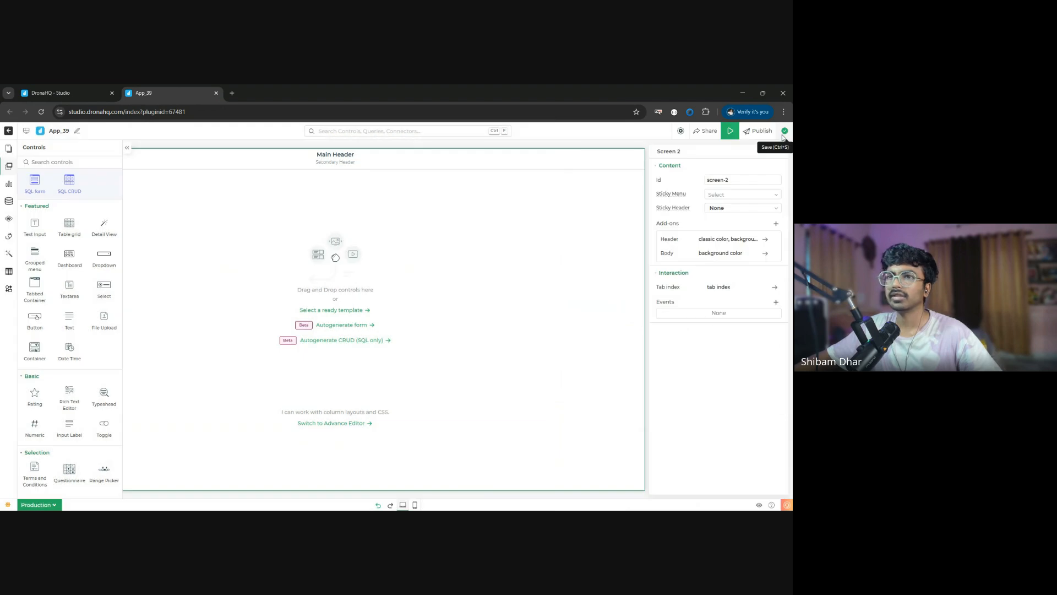
- Add a Tabbed Container to the new screen, enlarge it across most of the canvas and shift it down slightly
{"action": "left_click", "coordinate": [39, 163]}
{"action": "type", "text": "tabb"}
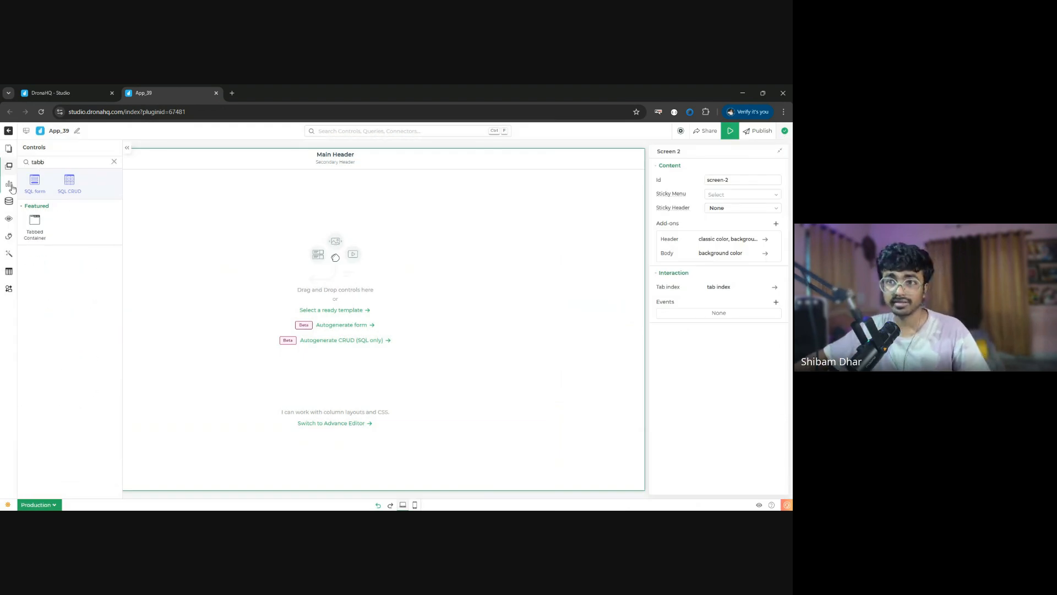
{"action": "left_click_drag", "start_coordinate": [34, 241], "coordinate": [87, 221]}
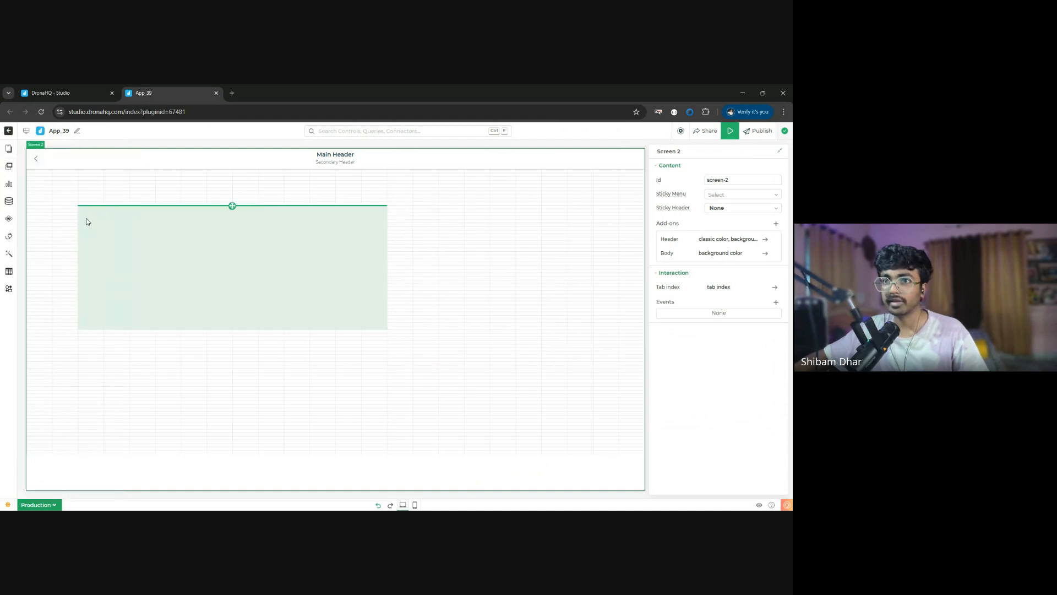
{"action": "left_click_drag", "start_coordinate": [387, 330], "coordinate": [616, 478]}
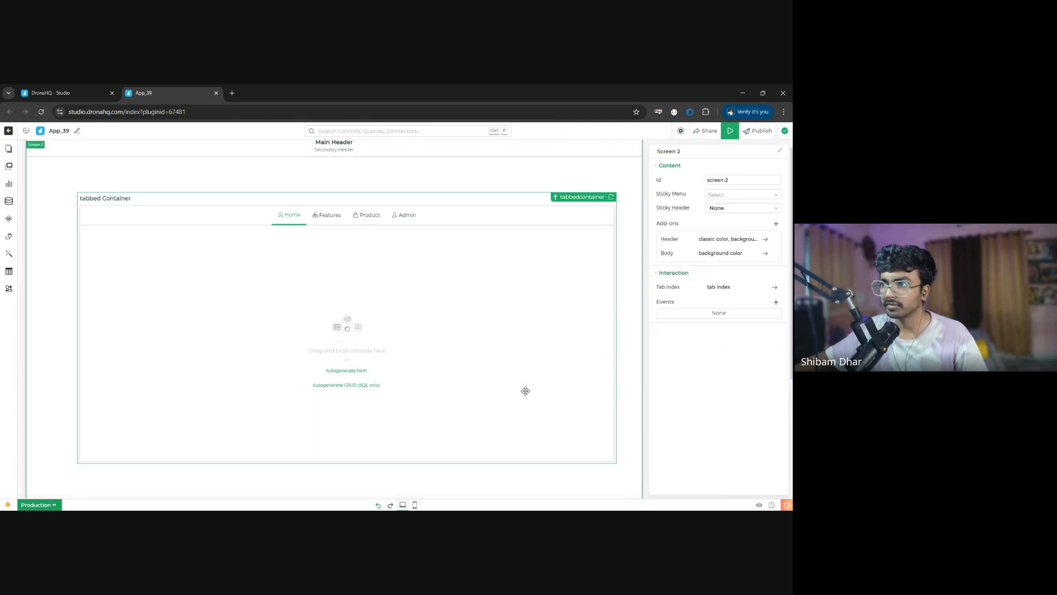
{"action": "left_click_drag", "start_coordinate": [302, 212], "coordinate": [303, 236]}
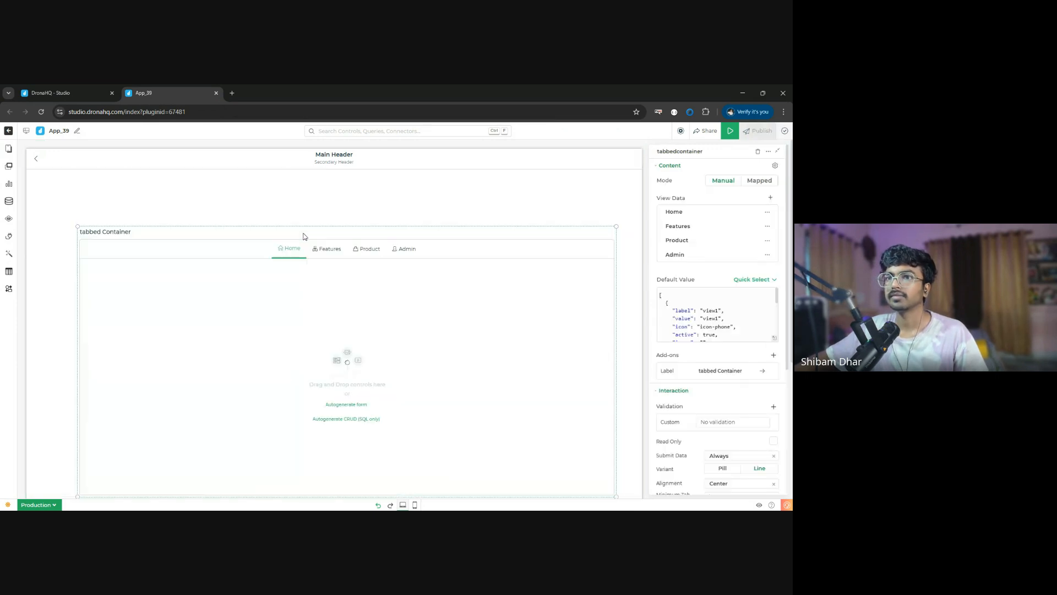
- Add a widened Horizontal Steps control above the tabbed container and delete its account Setup and Social profile items
{"action": "left_click", "coordinate": [8, 166]}
{"action": "type", "text": "tabb"}
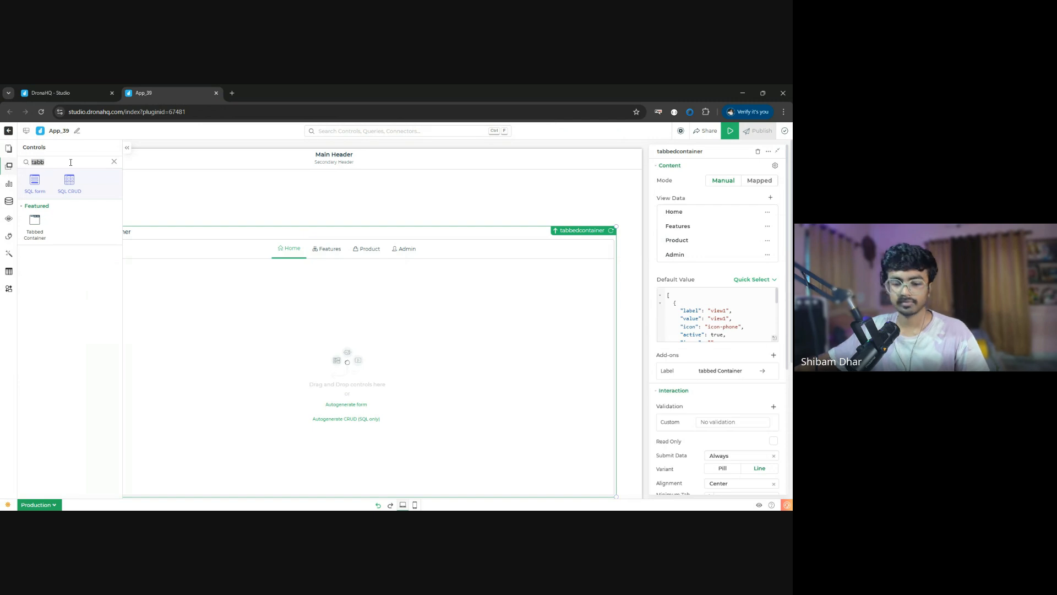
{"action": "type", "text": "hori"}
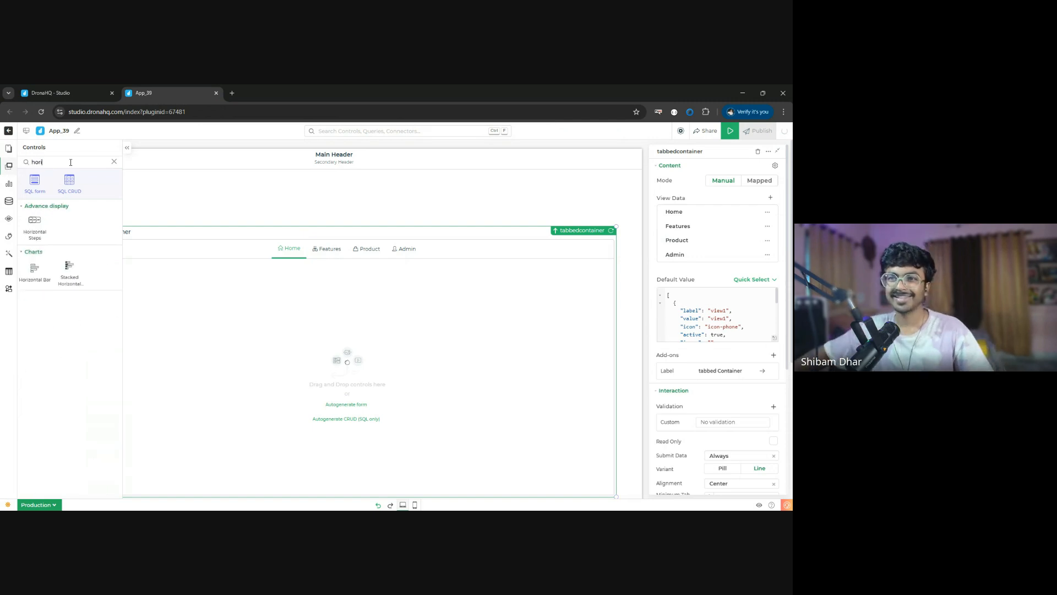
{"action": "left_click_drag", "start_coordinate": [36, 220], "coordinate": [209, 198]}
{"action": "left_click_drag", "start_coordinate": [278, 196], "coordinate": [216, 204]}
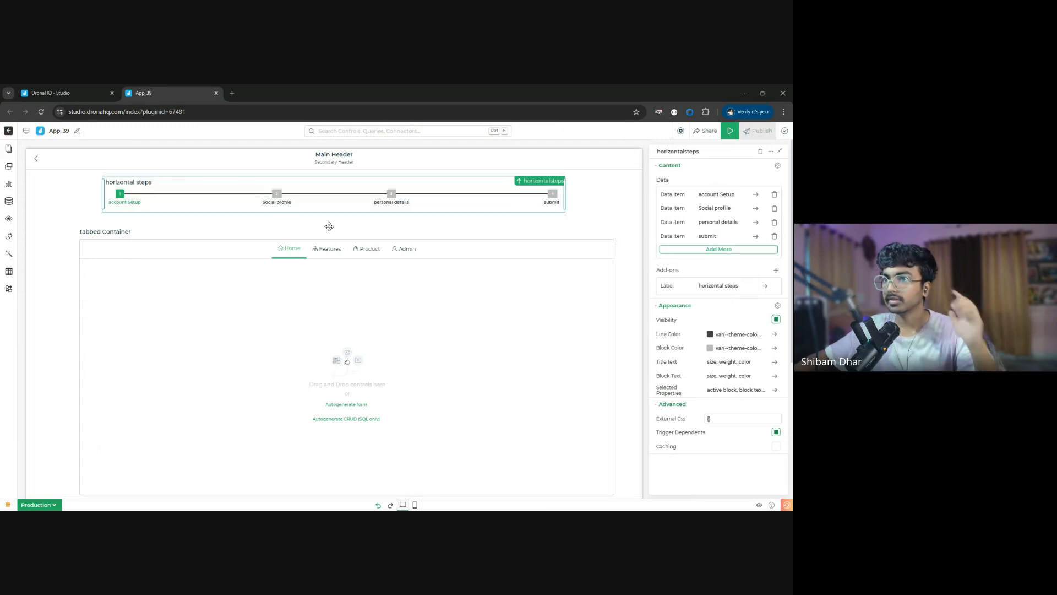
{"action": "left_click", "coordinate": [774, 196]}
{"action": "left_click", "coordinate": [774, 195]}
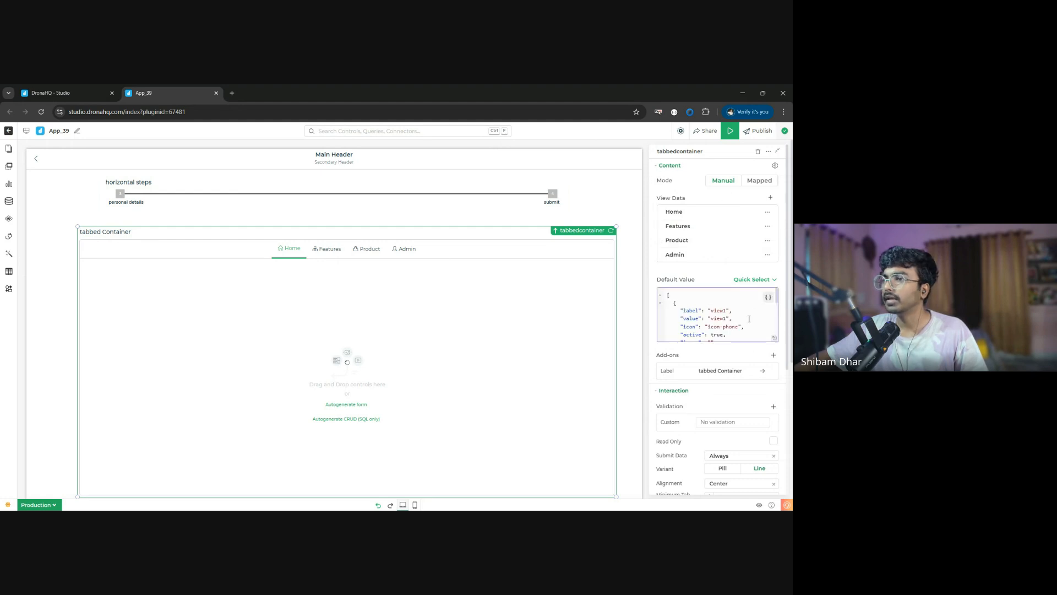
- Clear the tabbed container's label text and narrow the container slightly
{"action": "left_click", "coordinate": [738, 371]}
{"action": "triple_click", "coordinate": [753, 166]}
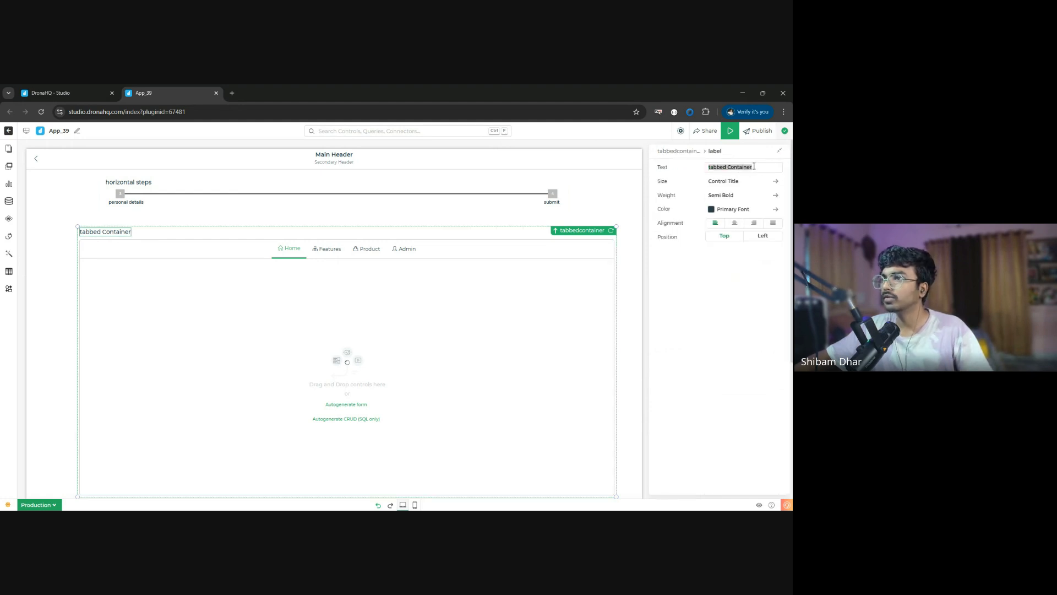
{"action": "key", "text": "BackSpace"}
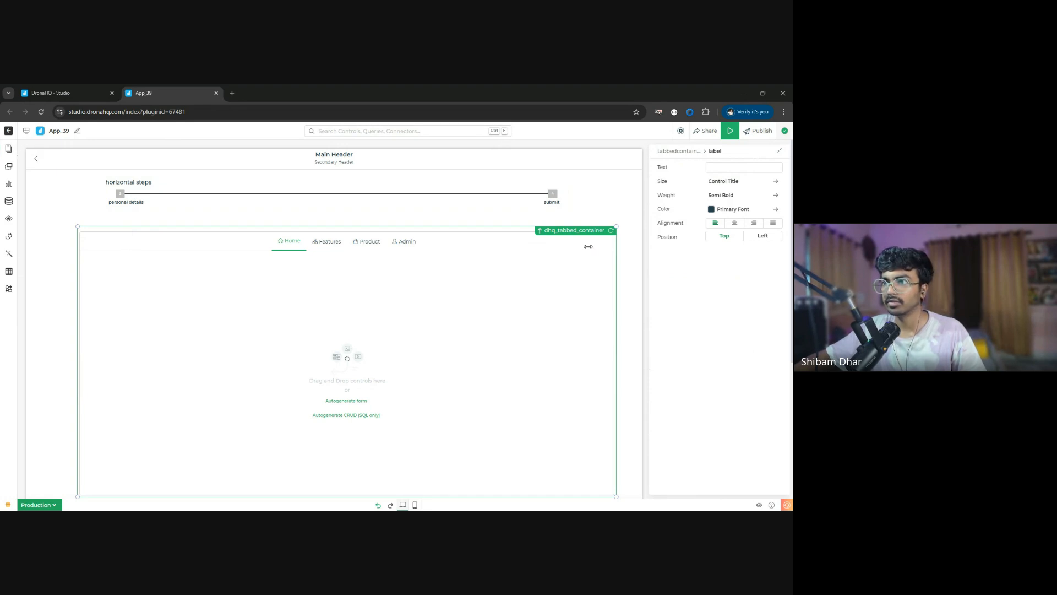
{"action": "left_click_drag", "start_coordinate": [598, 174], "coordinate": [600, 178]}
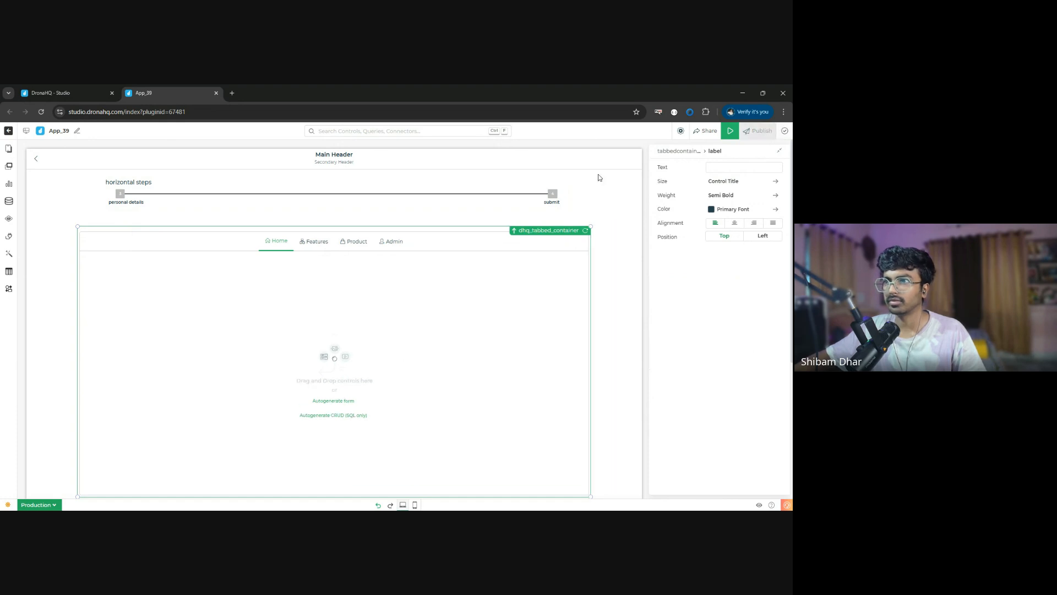
{"action": "scroll", "coordinate": [437, 347], "scroll_direction": "down", "scroll_amount": 2}
{"action": "scroll", "coordinate": [431, 356], "scroll_direction": "up", "scroll_amount": 2}
- Add a new menu screen to the app and delete its grouped menu
{"action": "left_click", "coordinate": [8, 150]}
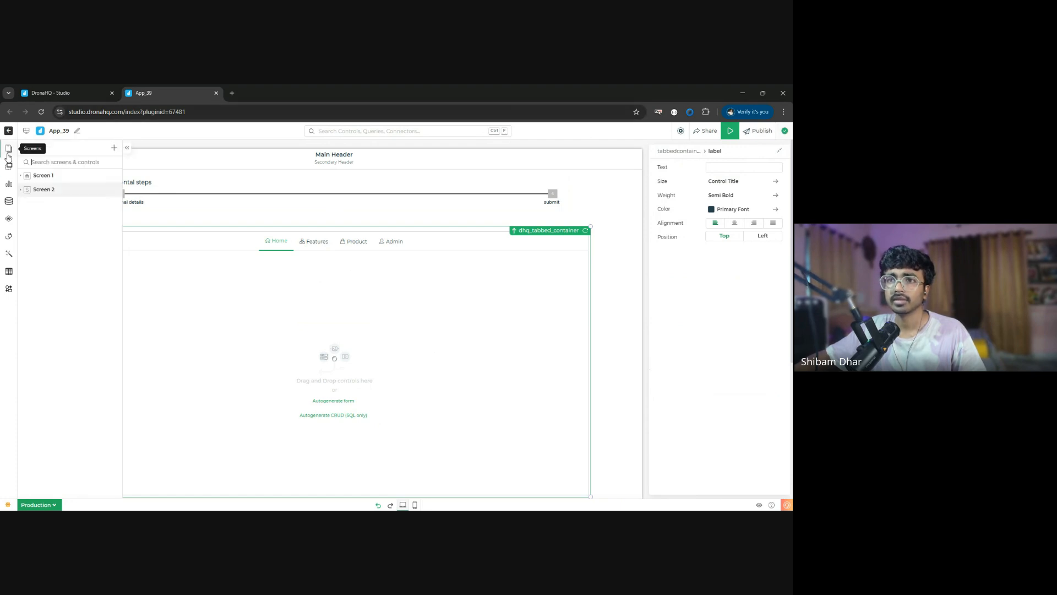
{"action": "left_click", "coordinate": [114, 148]}
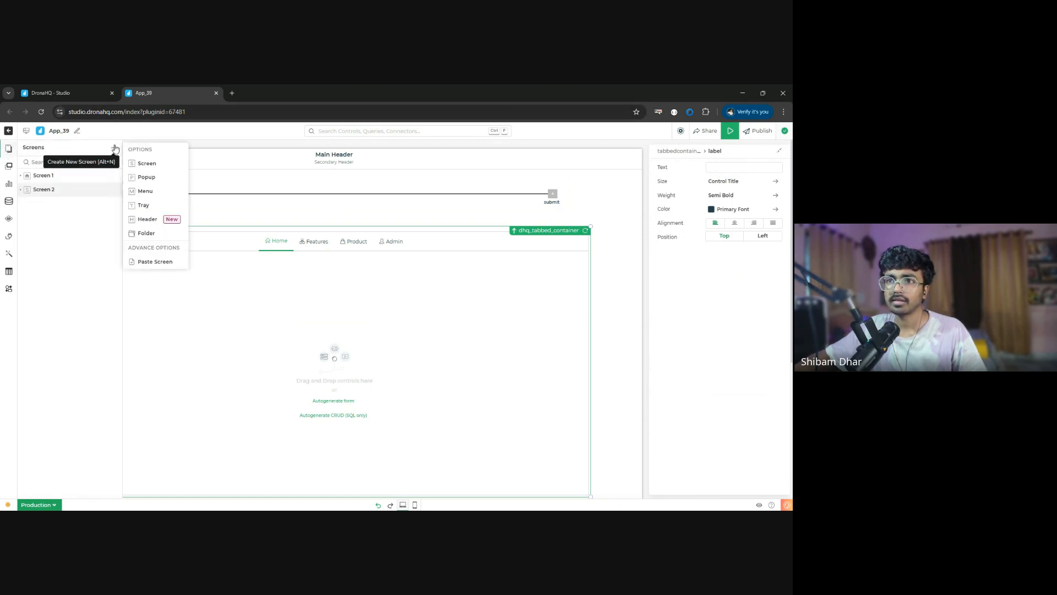
{"action": "left_click", "coordinate": [156, 198]}
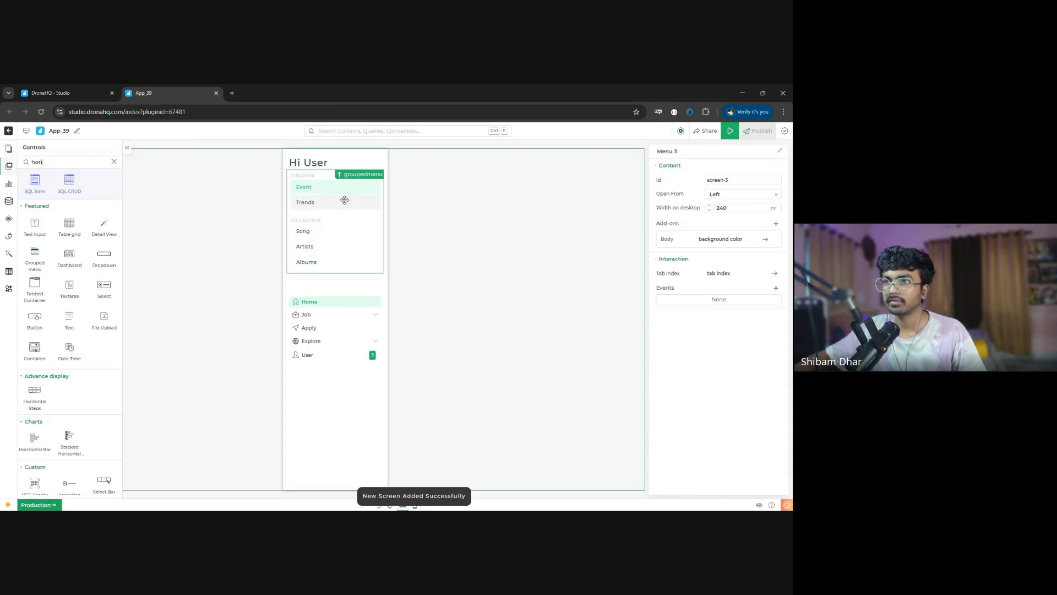
{"action": "left_click", "coordinate": [347, 229]}
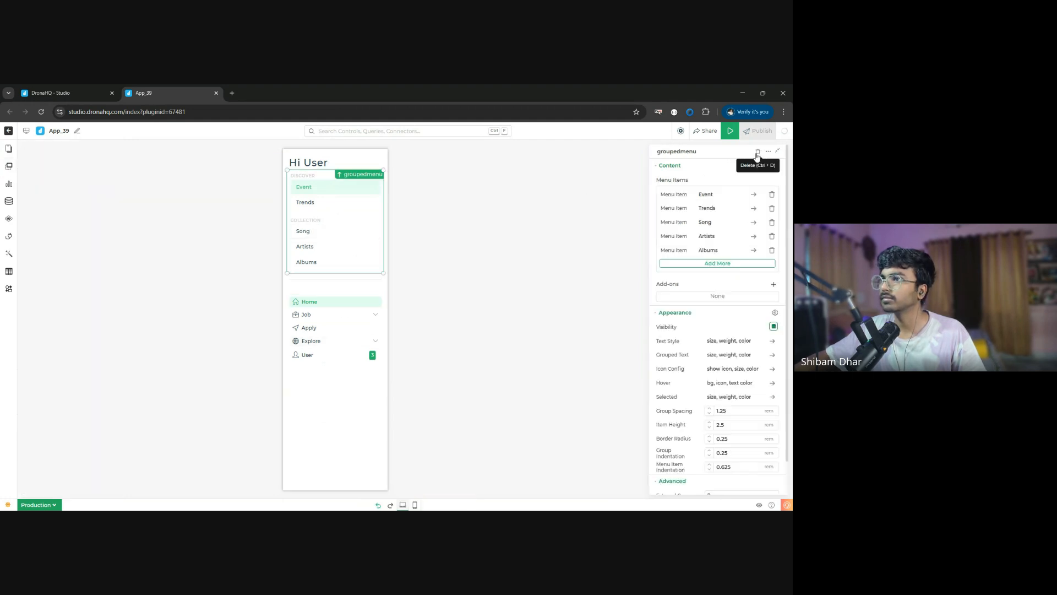
{"action": "left_click", "coordinate": [757, 152]}
{"action": "left_click", "coordinate": [336, 300]}
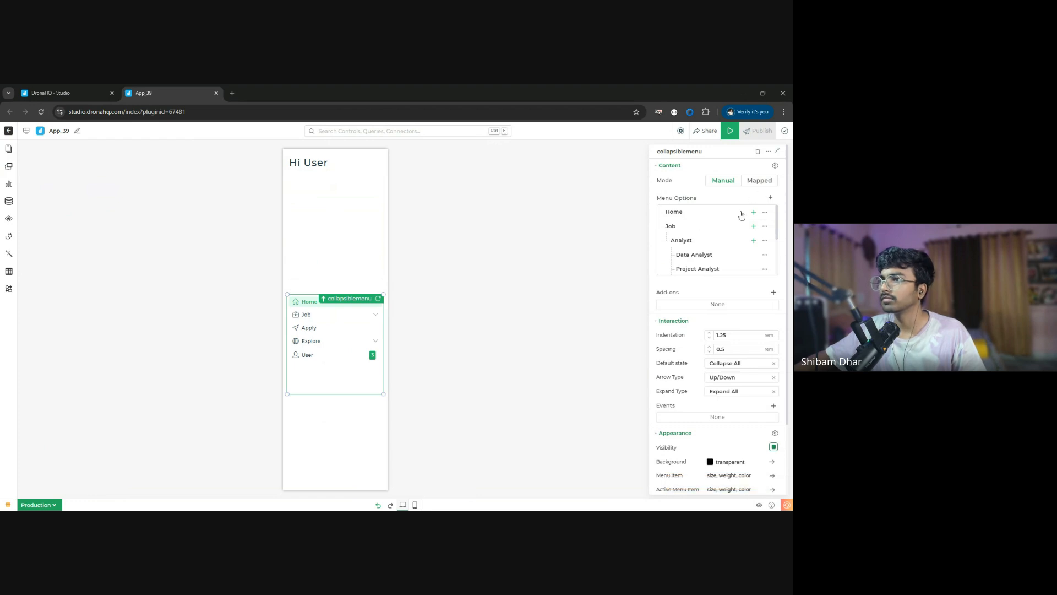
{"action": "left_click", "coordinate": [714, 215]}
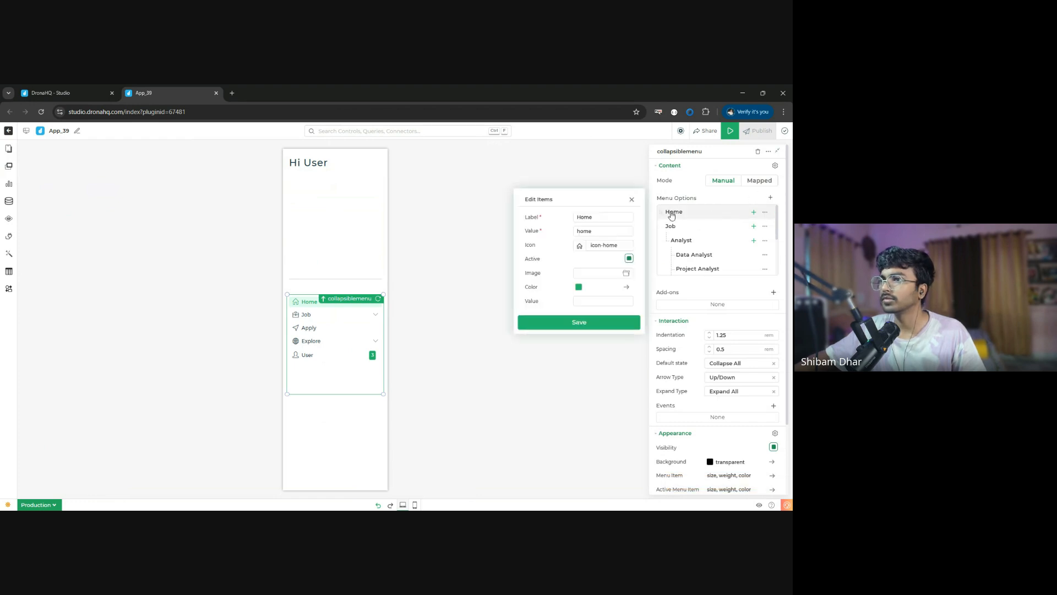
{"action": "double_click", "coordinate": [601, 217]}
{"action": "type", "text": "Dashboa"}
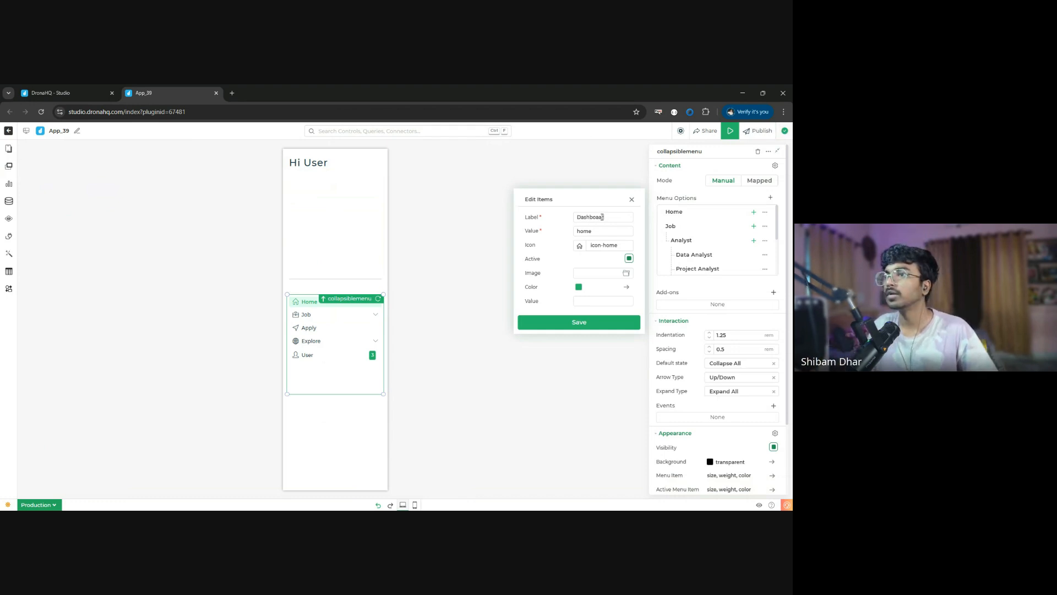
{"action": "type", "text": "rd"}
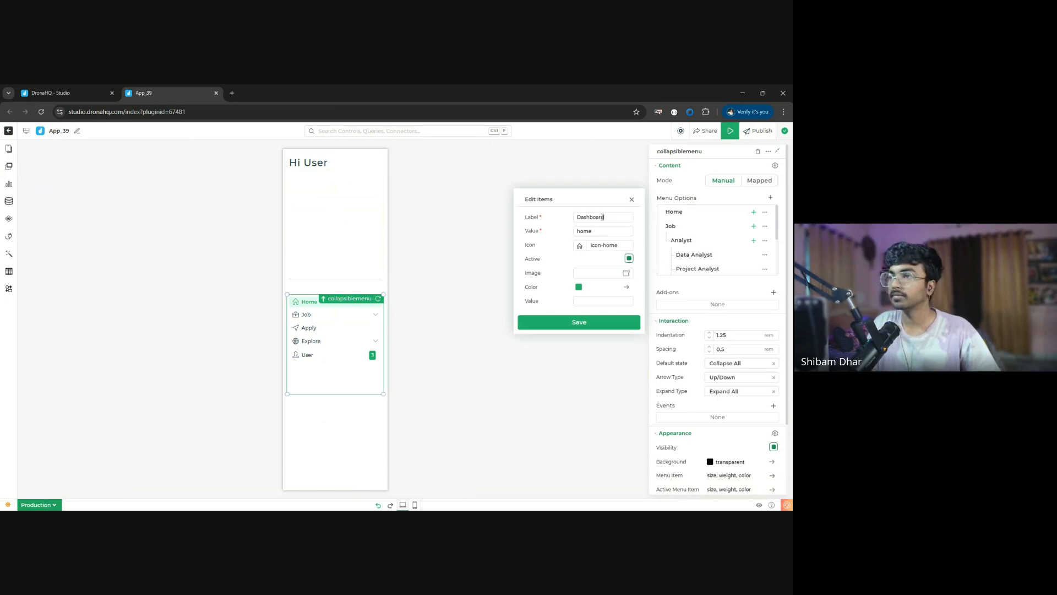
{"action": "double_click", "coordinate": [605, 219]}
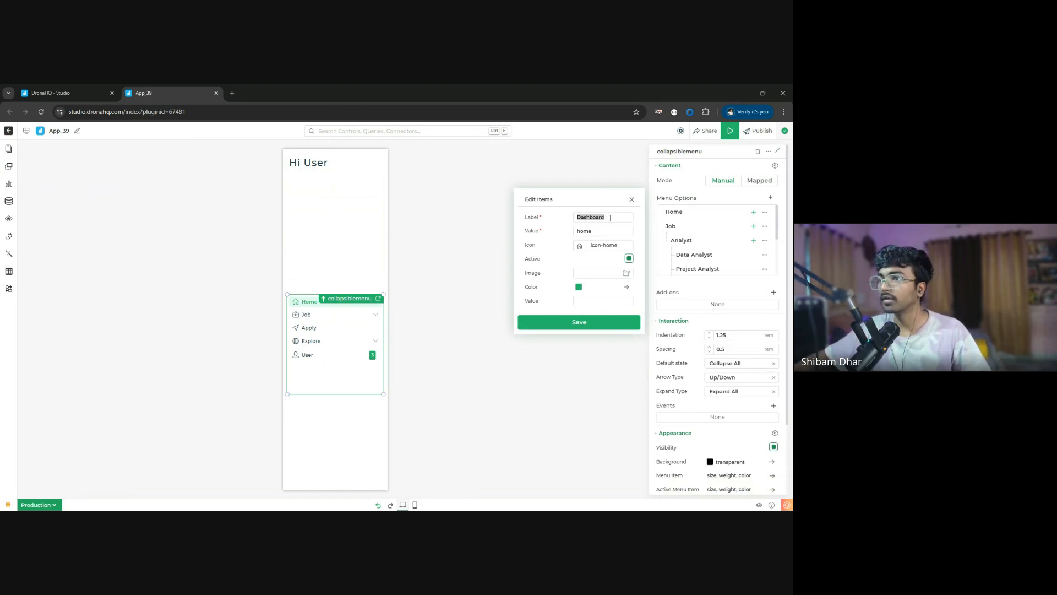
{"action": "key", "text": "ctrl+c"}
{"action": "double_click", "coordinate": [602, 231]}
{"action": "key", "text": "ctrl+v"}
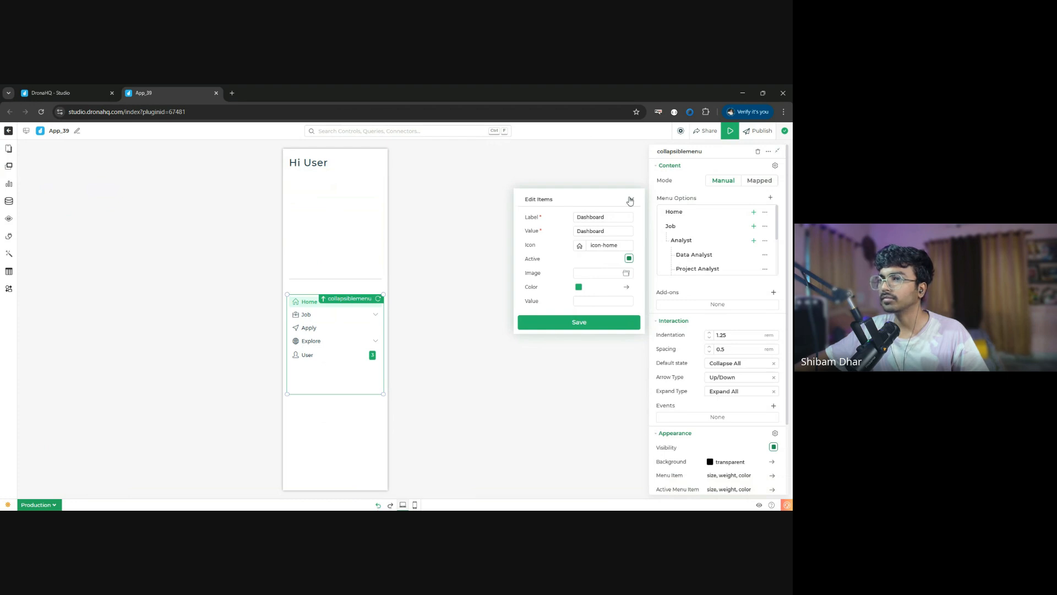
{"action": "key", "text": "ctrl+z"}
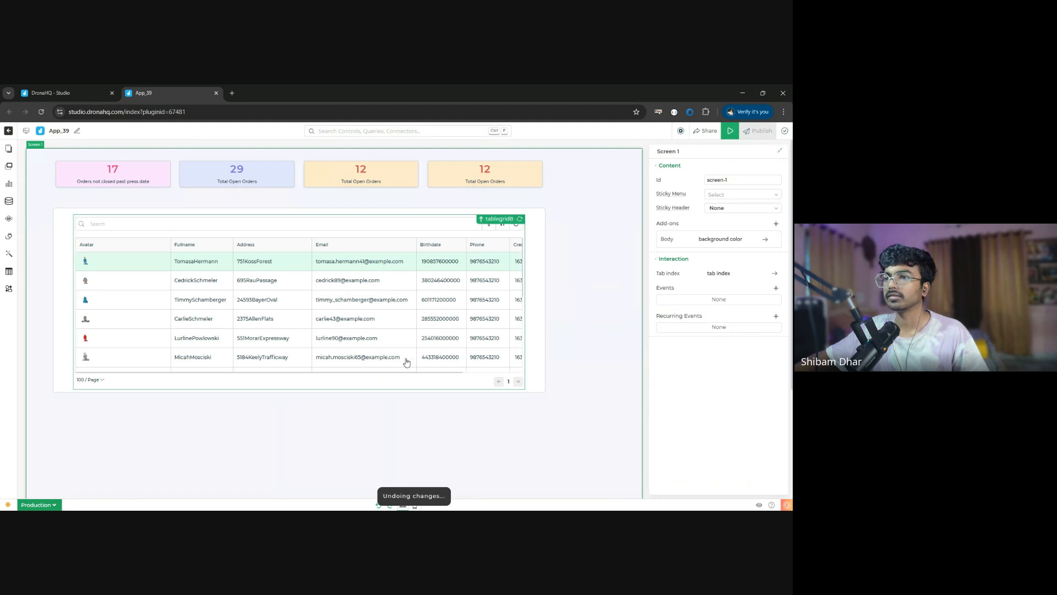
- Add a new menu screen to the app and delete its collapsible menu
{"action": "left_click", "coordinate": [9, 148]}
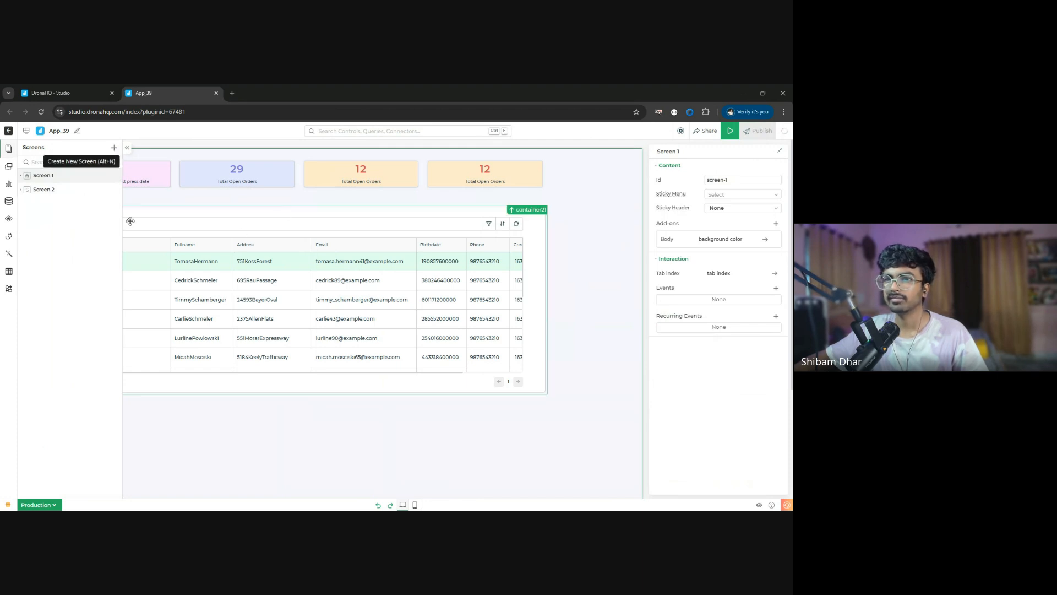
{"action": "left_click", "coordinate": [113, 149]}
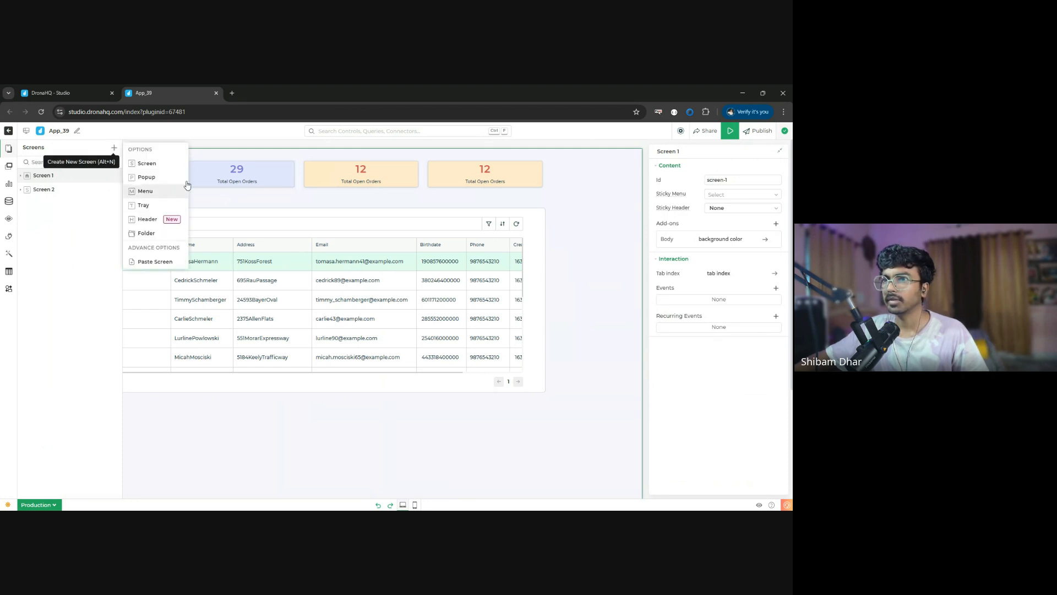
{"action": "left_click", "coordinate": [204, 192]}
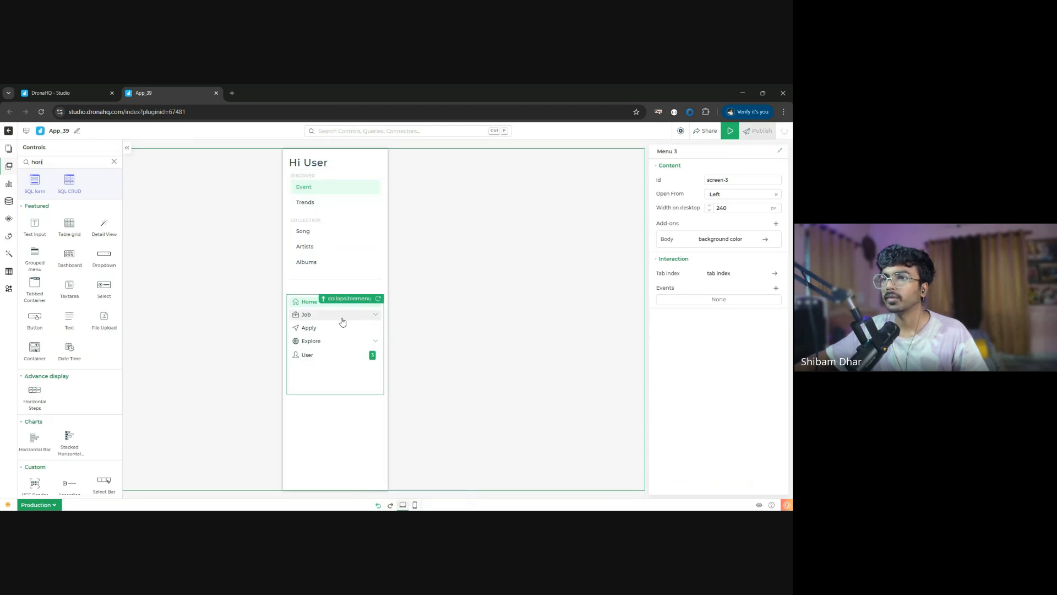
{"action": "left_click", "coordinate": [342, 231]}
{"action": "left_click", "coordinate": [724, 197]}
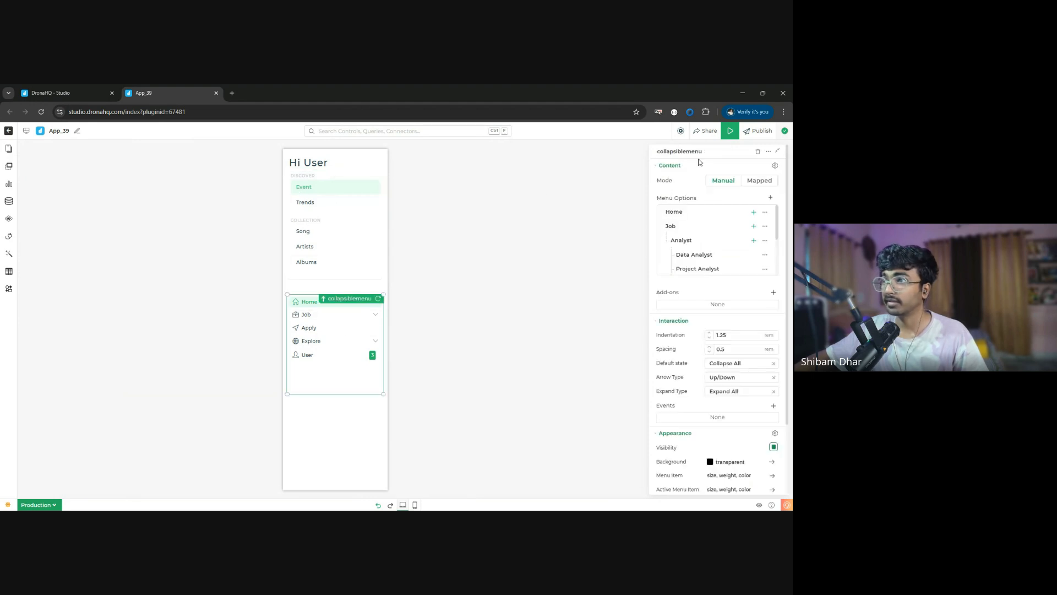
{"action": "left_click", "coordinate": [760, 151]}
- Rearrange the menu screen so the grouped menu sits just below the divider, and delete the Hi User heading
{"action": "left_click_drag", "start_coordinate": [329, 228], "coordinate": [329, 352]}
{"action": "left_click_drag", "start_coordinate": [323, 277], "coordinate": [322, 246]}
{"action": "left_click_drag", "start_coordinate": [335, 330], "coordinate": [337, 266]}
{"action": "left_click", "coordinate": [309, 164]}
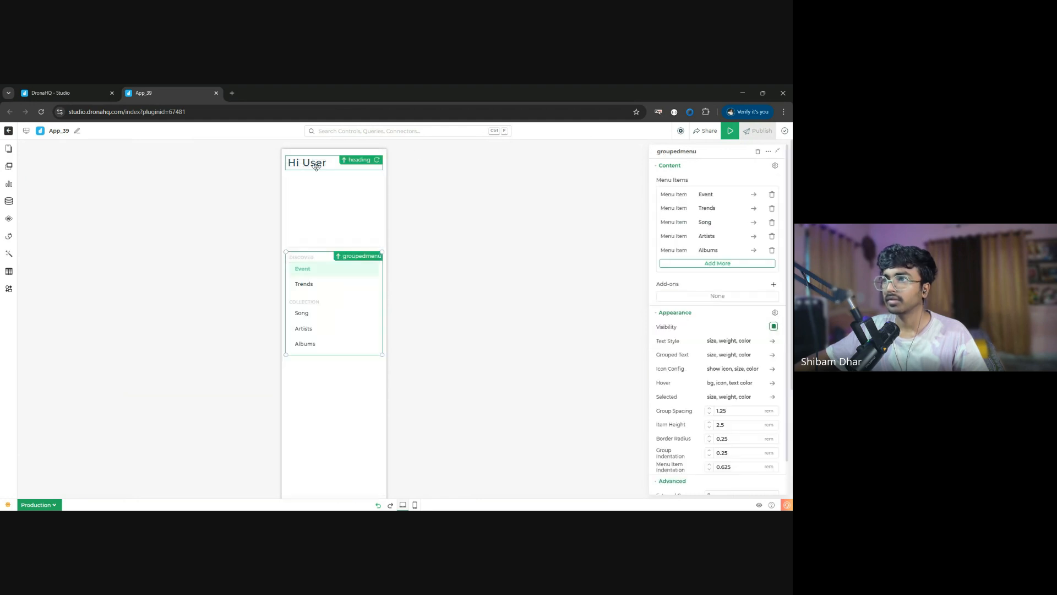
{"action": "left_click", "coordinate": [760, 152]}
- Add an Image control above the divider, widened across most of the menu, and shift the grouped menu slightly down
{"action": "left_click", "coordinate": [9, 166]}
{"action": "double_click", "coordinate": [70, 162]}
{"action": "type", "text": "image"}
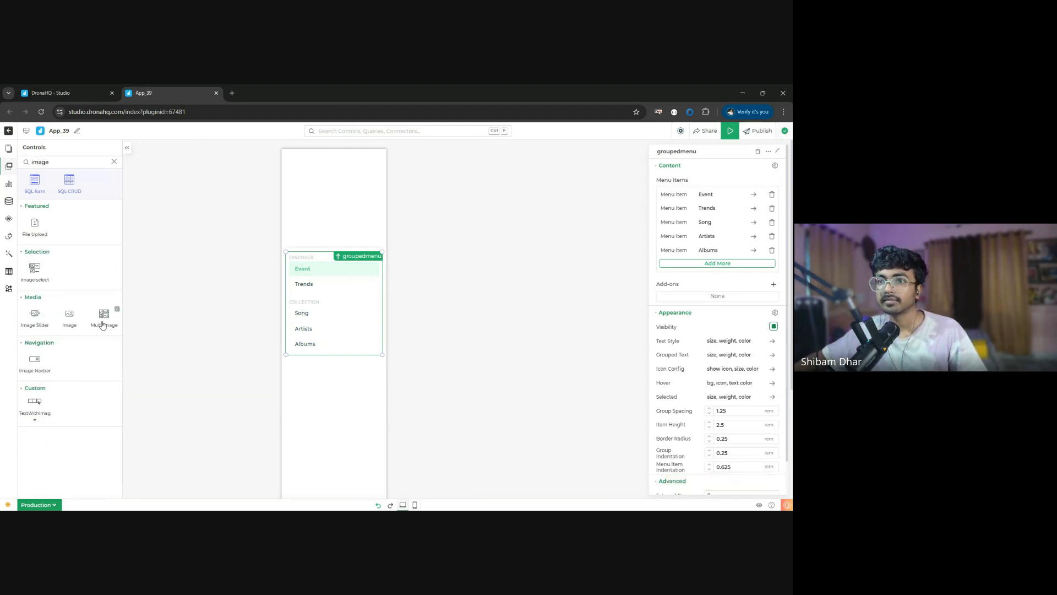
{"action": "left_click_drag", "start_coordinate": [69, 315], "coordinate": [370, 184]}
{"action": "left_click", "coordinate": [342, 290]}
{"action": "left_click_drag", "start_coordinate": [339, 325], "coordinate": [340, 337]}
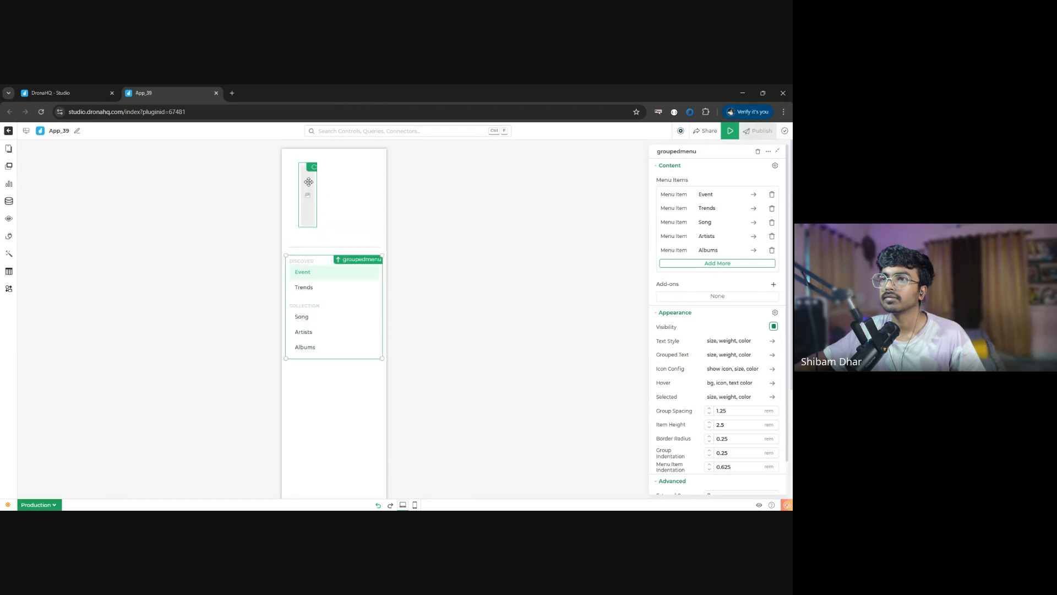
{"action": "left_click_drag", "start_coordinate": [316, 167], "coordinate": [375, 169]}
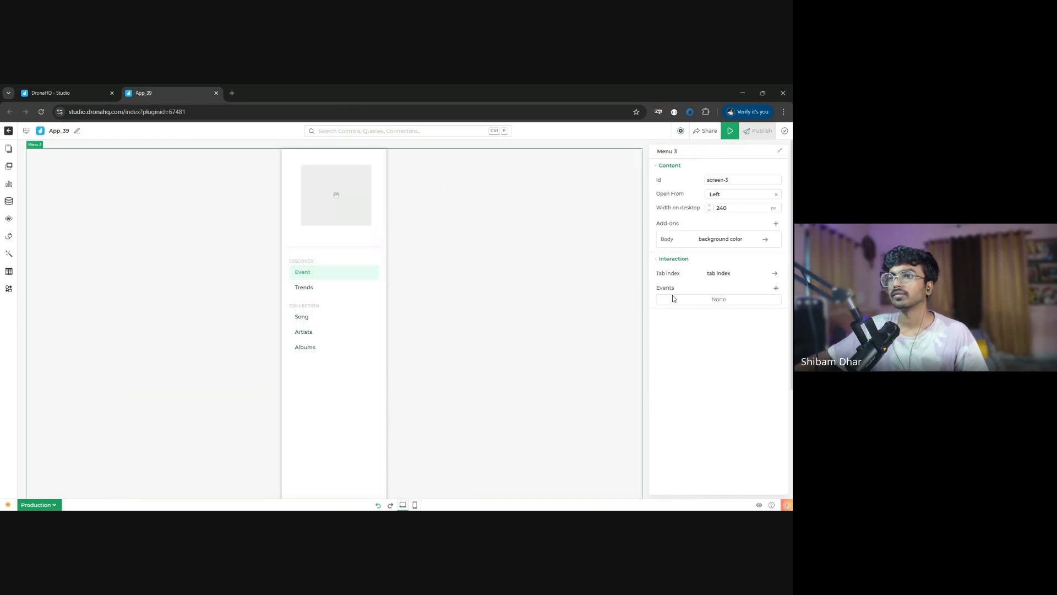
- Set the image source to ChatGPT Image Apr 9, 2025, 11_52_06 AM.png from the creator's file storage folder, with Image Fit set to Contain
{"action": "left_click", "coordinate": [347, 185]}
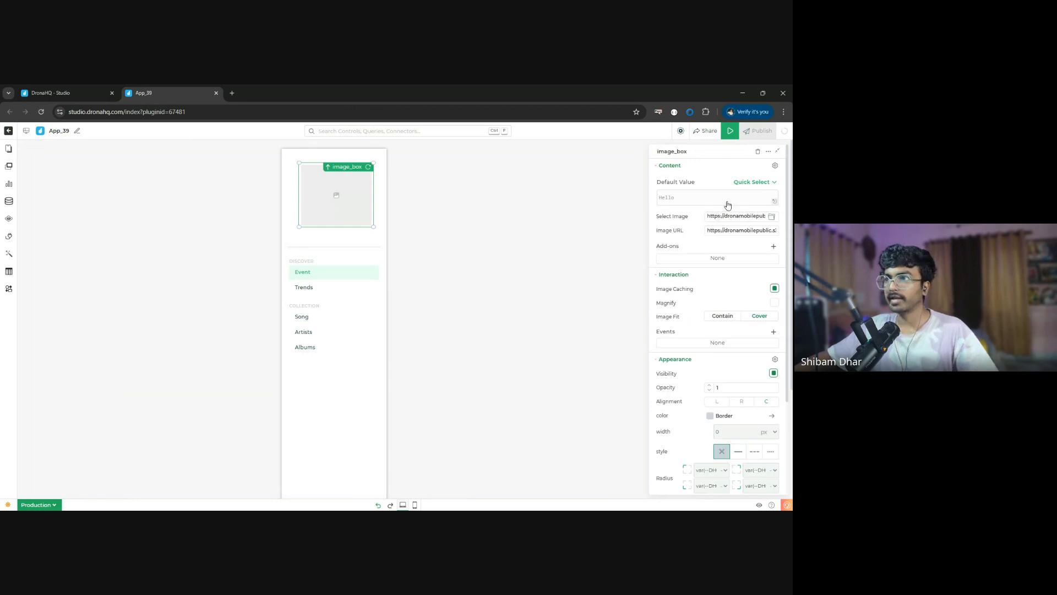
{"action": "left_click", "coordinate": [772, 217]}
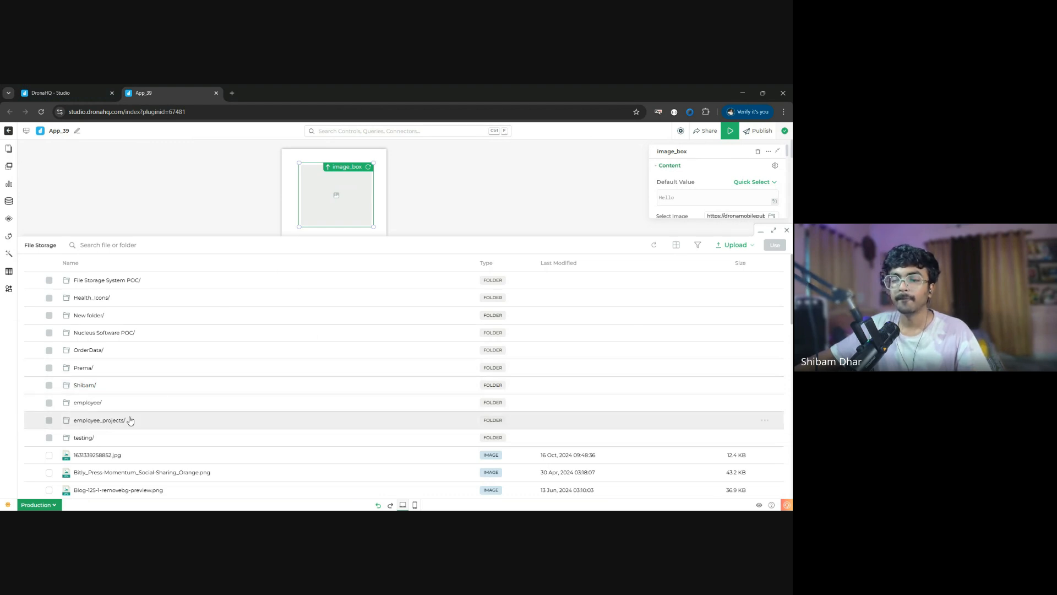
{"action": "double_click", "coordinate": [85, 385]}
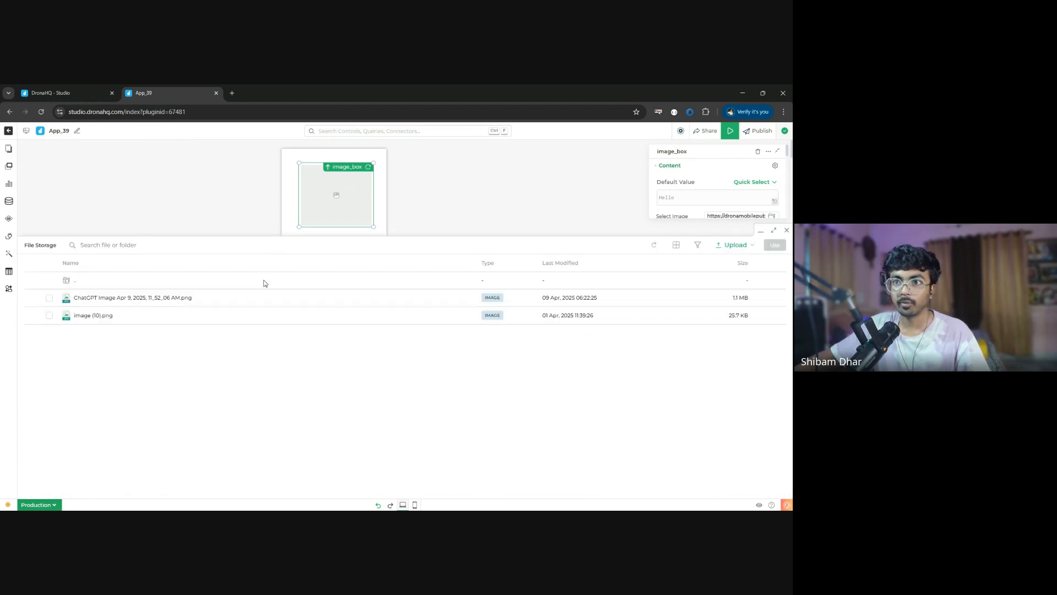
{"action": "left_click", "coordinate": [49, 298]}
{"action": "left_click", "coordinate": [697, 246]}
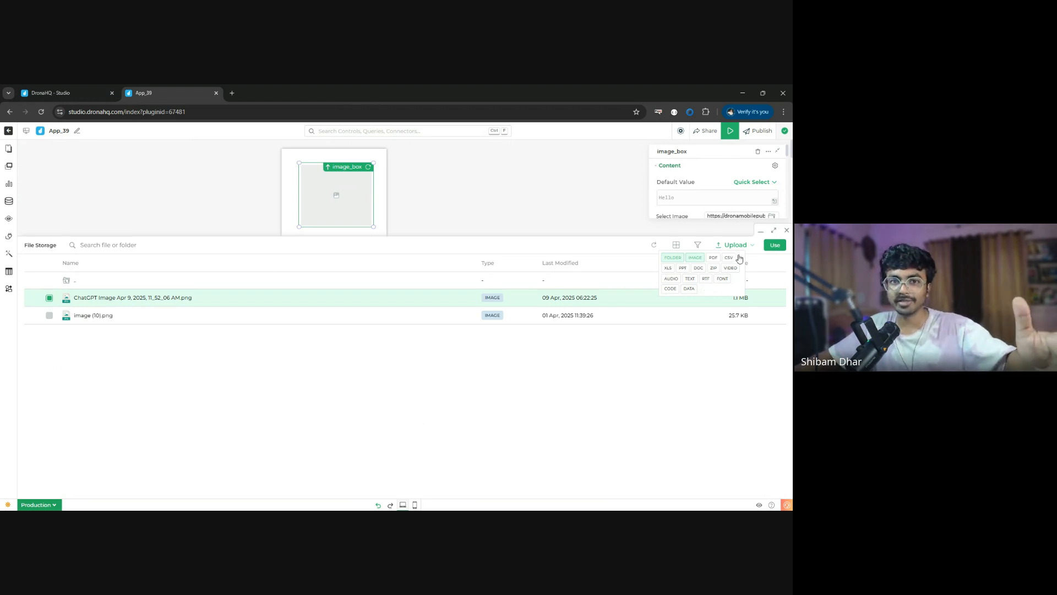
{"action": "left_click", "coordinate": [774, 244]}
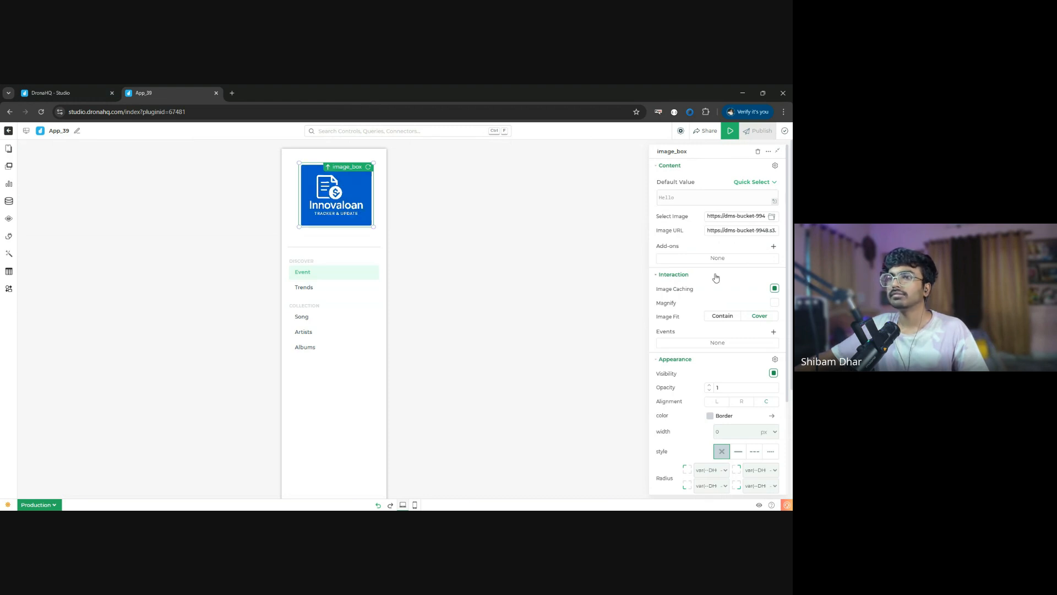
{"action": "left_click", "coordinate": [725, 317]}
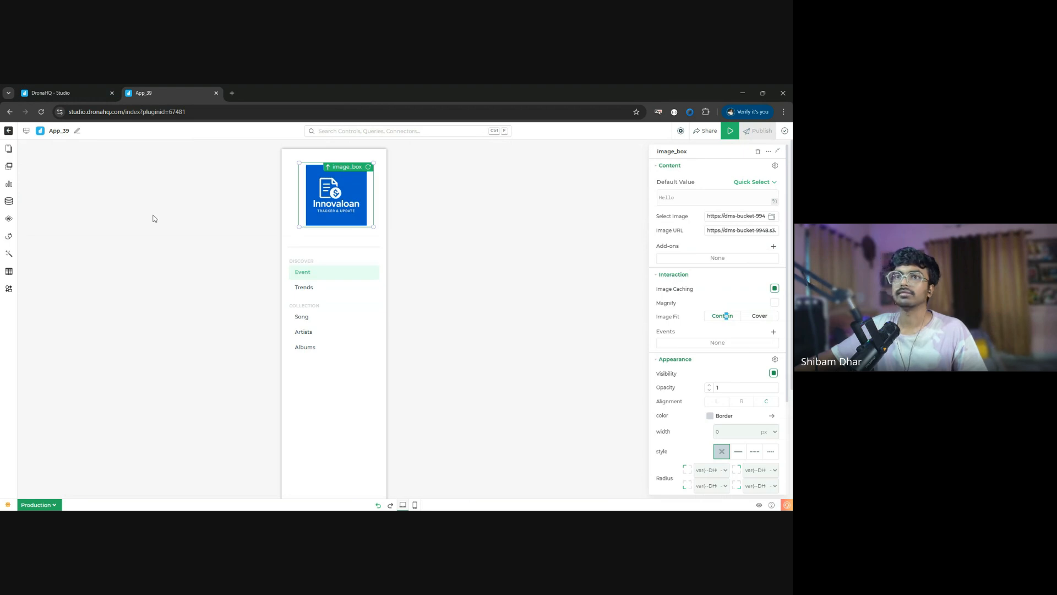
- Assign Menu 3 as the Sticky Menu of Screen 1
{"action": "left_click", "coordinate": [8, 147]}
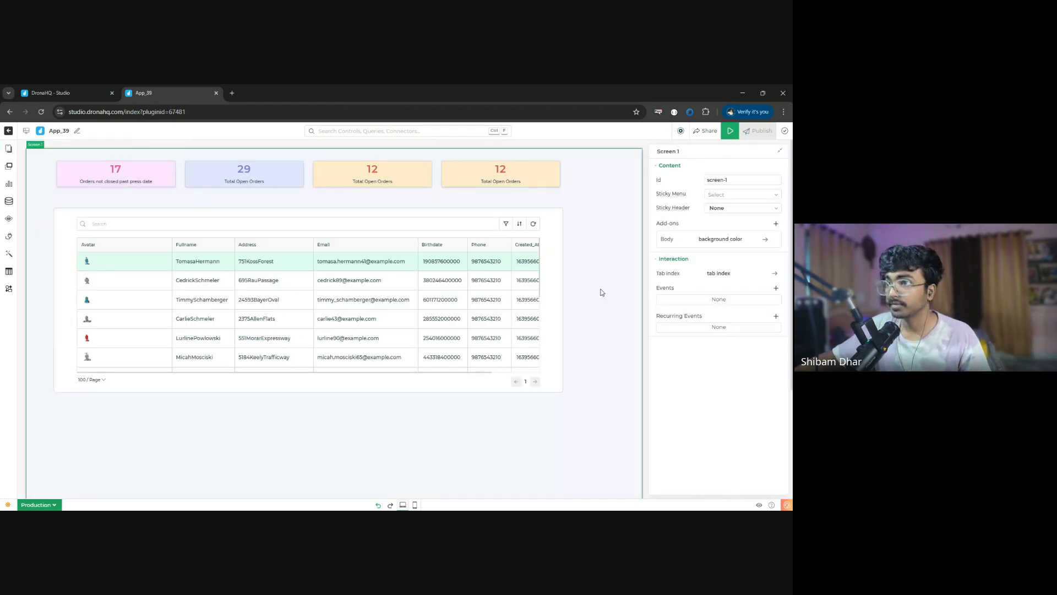
{"action": "left_click", "coordinate": [754, 195]}
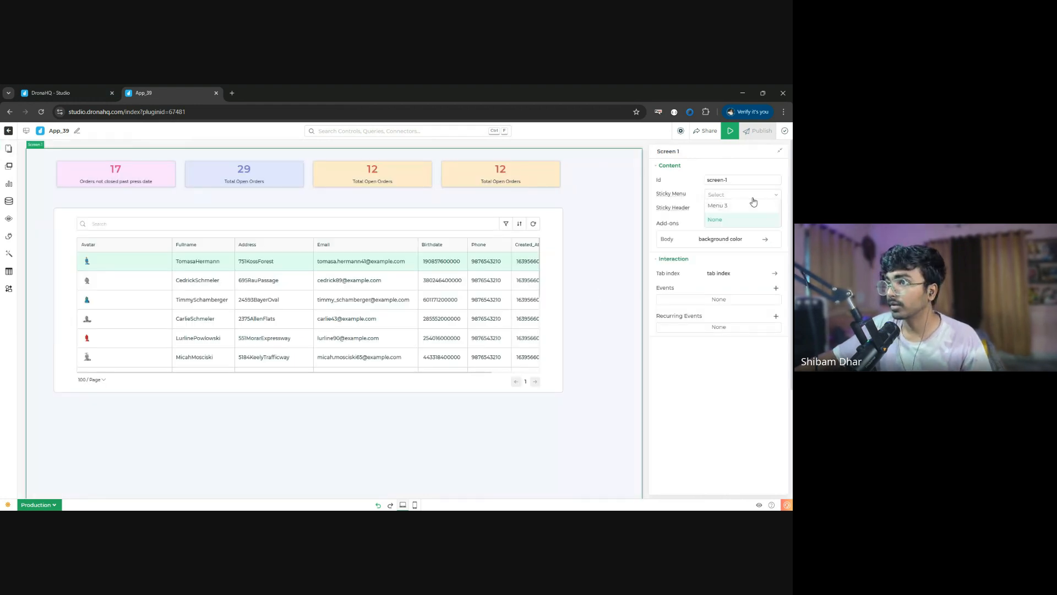
{"action": "left_click", "coordinate": [720, 208]}
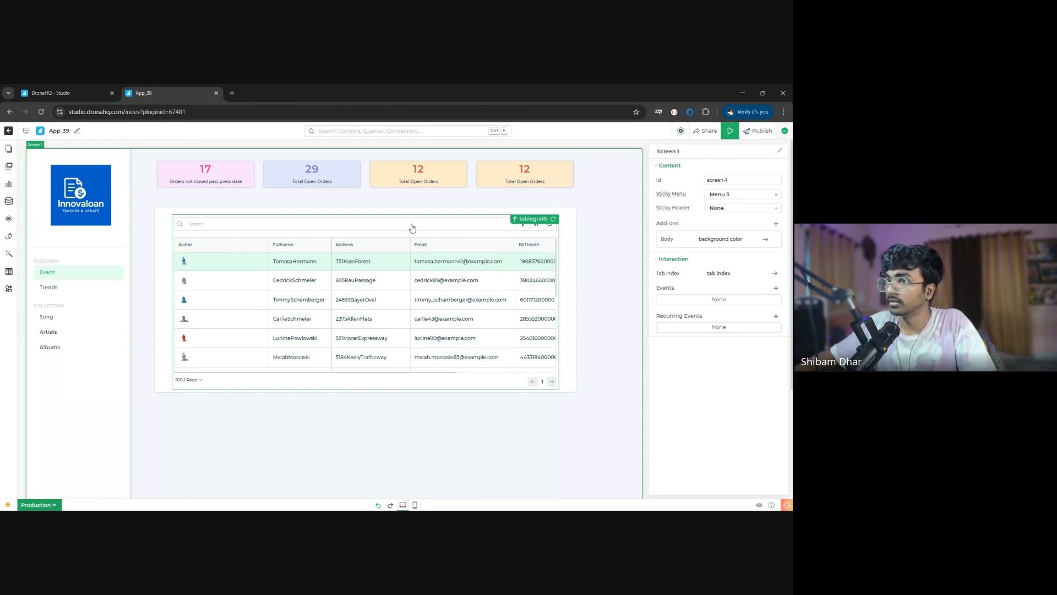
- Bind the Screen 1 table grid's data to a new connector query that uses the WorkshopDB-SD connector
{"action": "left_click", "coordinate": [453, 231]}
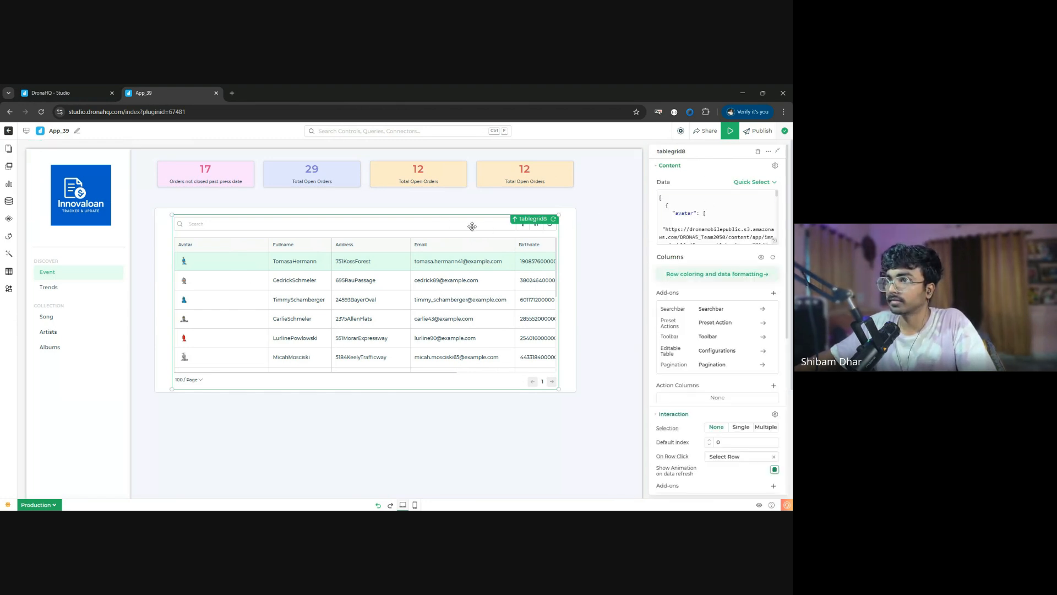
{"action": "left_click", "coordinate": [758, 184]}
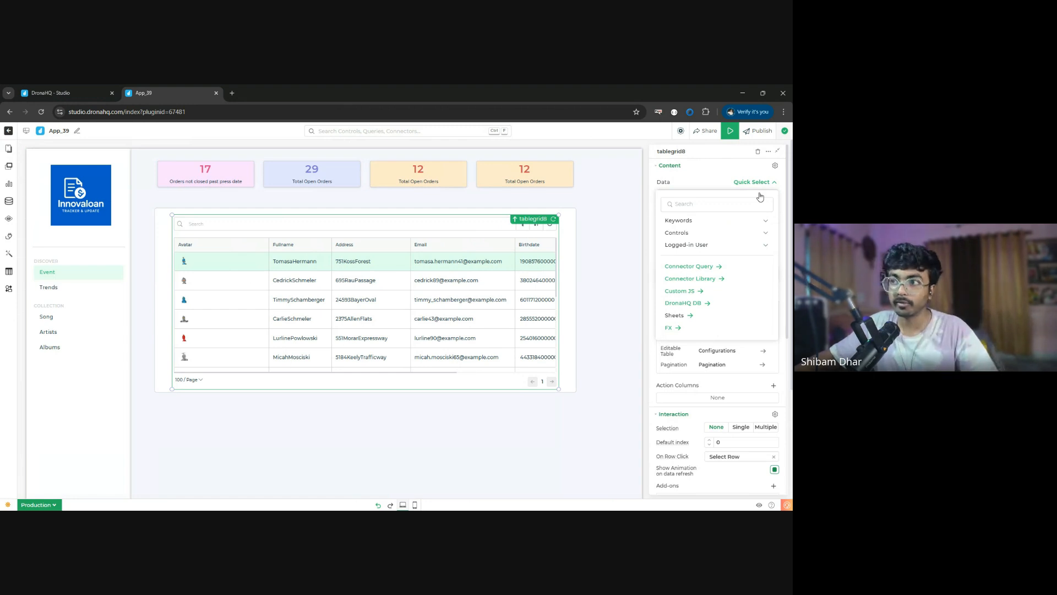
{"action": "left_click", "coordinate": [707, 272]}
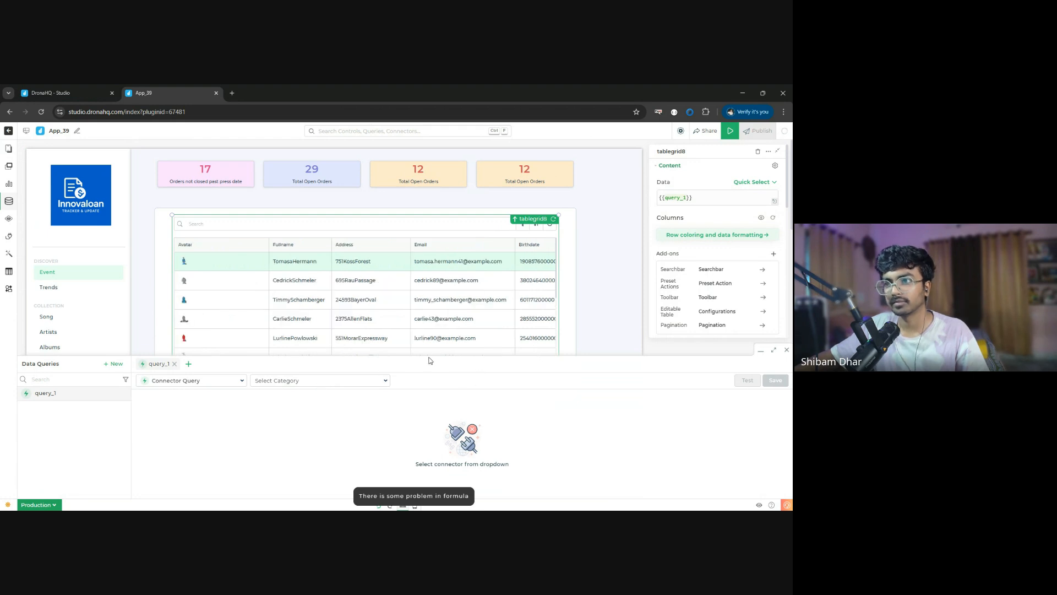
{"action": "left_click", "coordinate": [322, 380]}
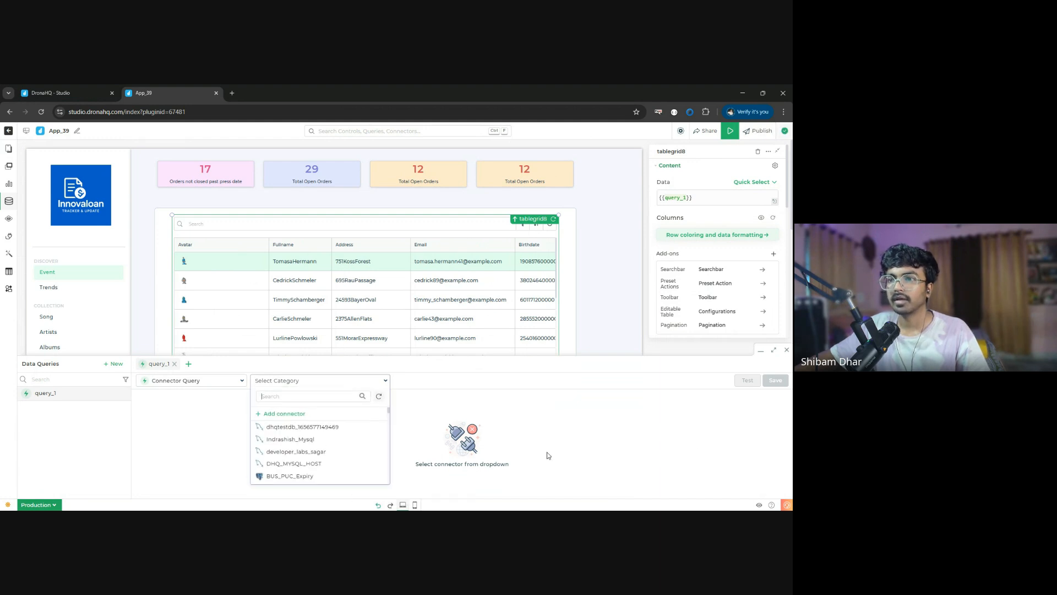
{"action": "type", "text": "wor"}
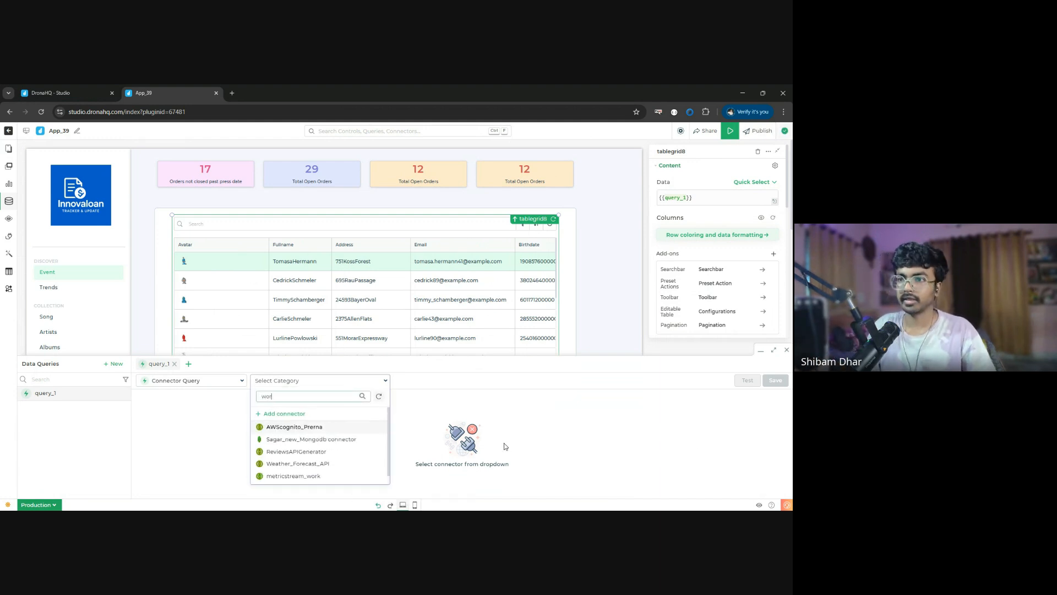
{"action": "type", "text": "ks"}
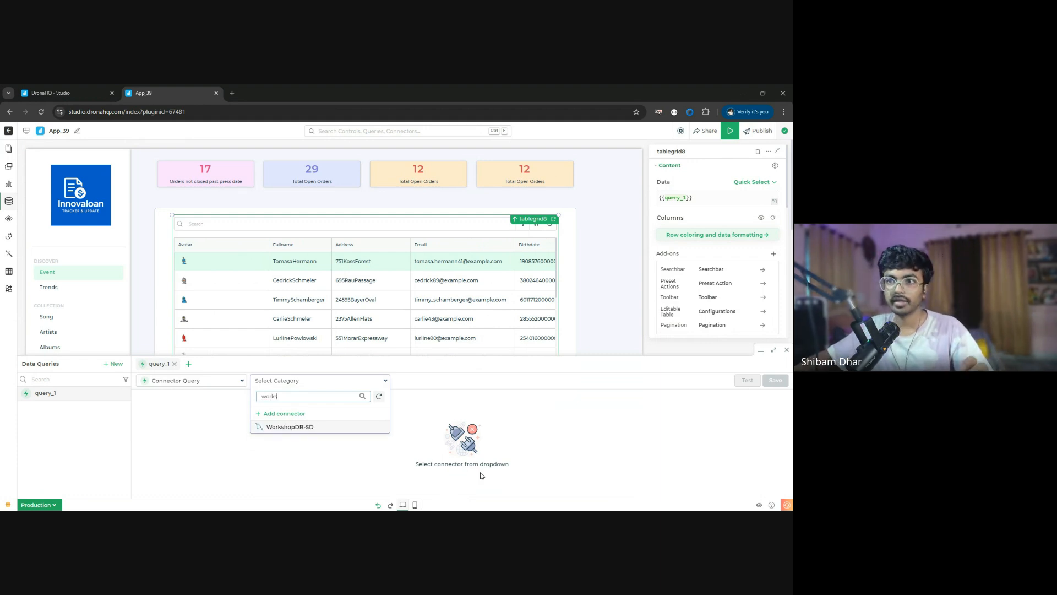
{"action": "left_click", "coordinate": [302, 428]}
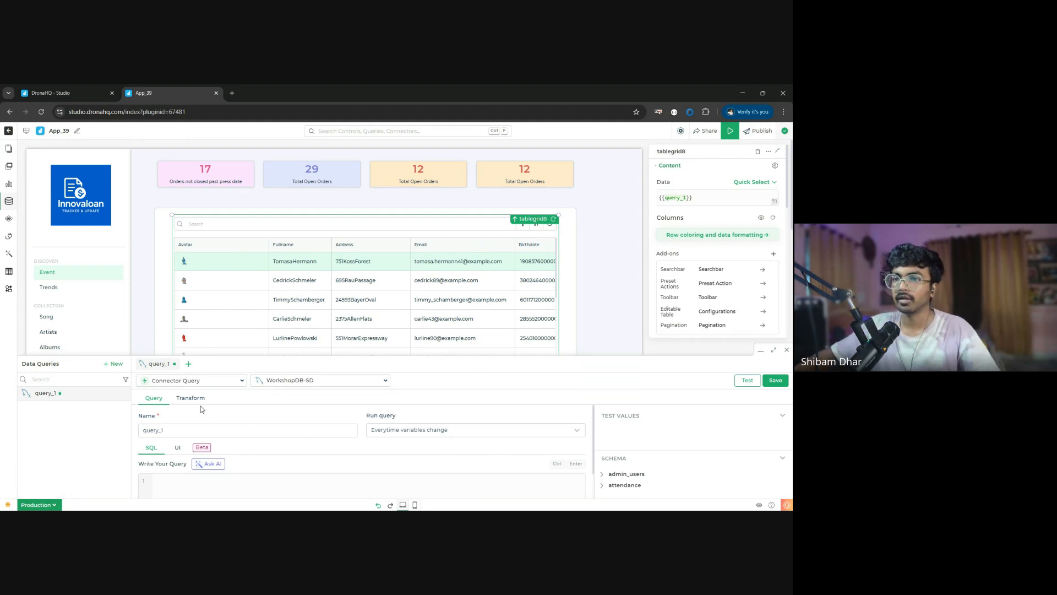
- Rename the connector query as get_details and enlarge the query editor area
{"action": "left_click", "coordinate": [201, 433]}
{"action": "double_click", "coordinate": [200, 432]}
{"action": "type", "text": "get"}
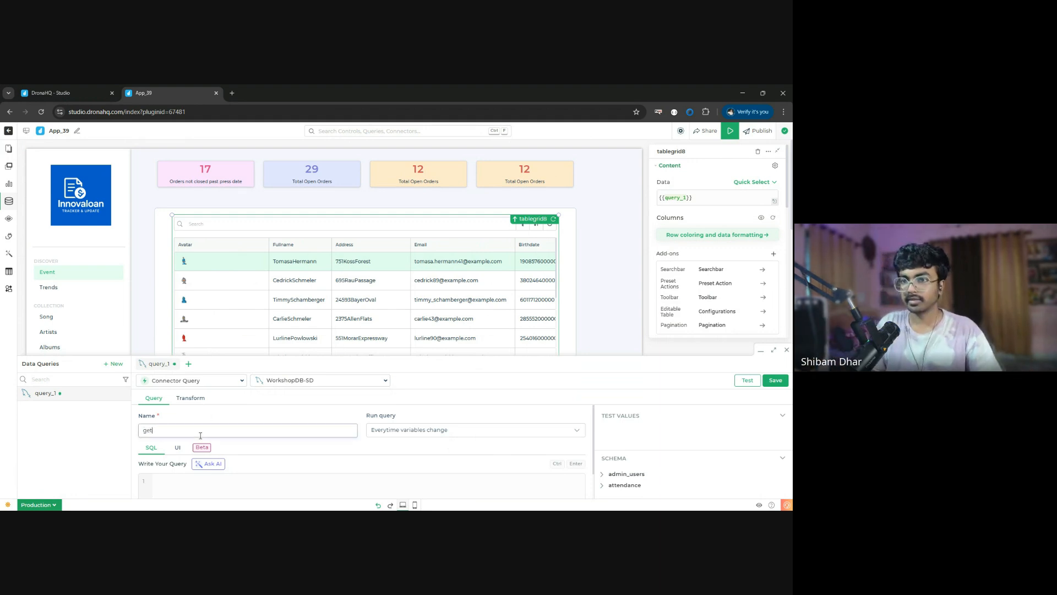
{"action": "type", "text": "_details"}
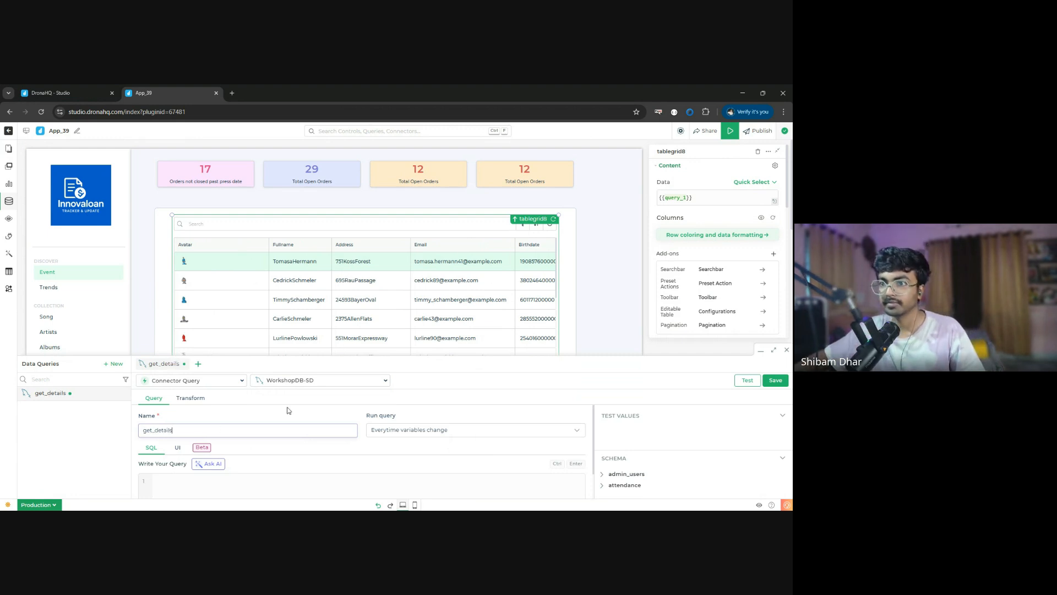
{"action": "scroll", "coordinate": [389, 429], "scroll_direction": "down", "scroll_amount": 1}
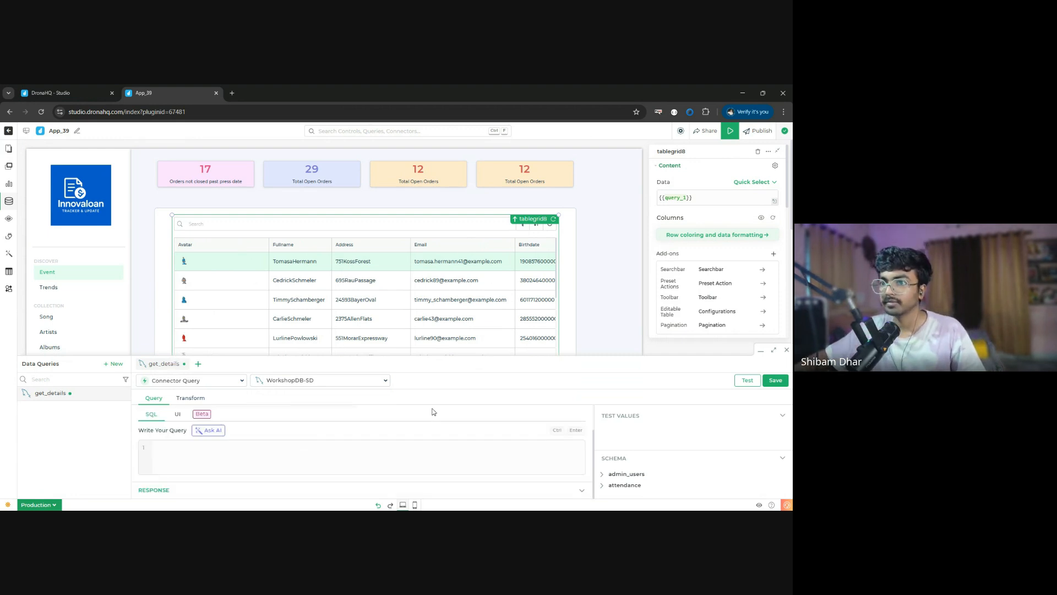
{"action": "left_click_drag", "start_coordinate": [549, 349], "coordinate": [536, 278]}
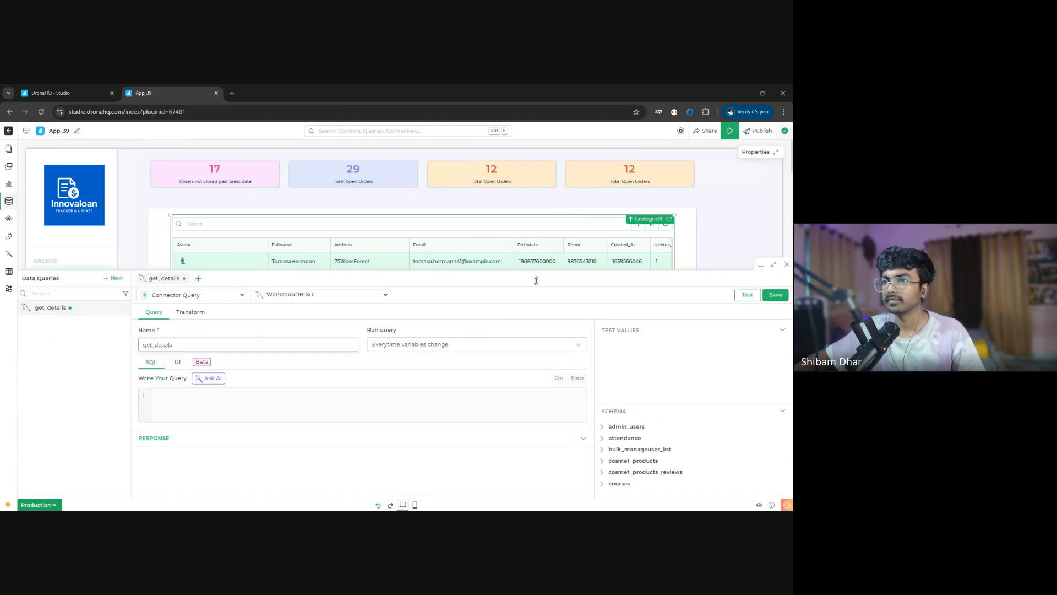
- Have the AI assistant generate an SQL query for get_details that gets all details from leads_capture
{"action": "left_click", "coordinate": [231, 396]}
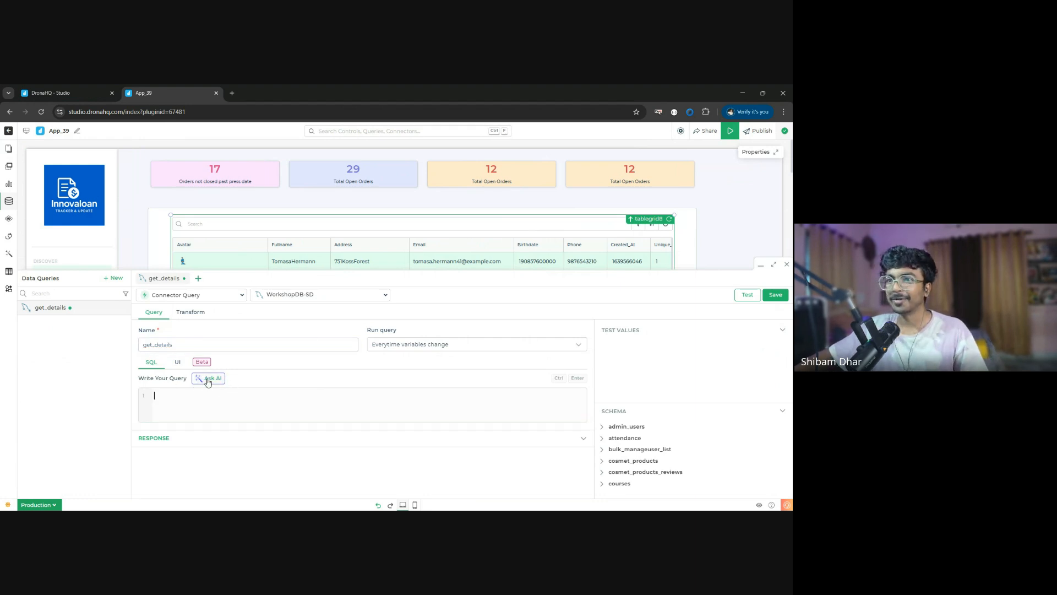
{"action": "left_click", "coordinate": [218, 379]}
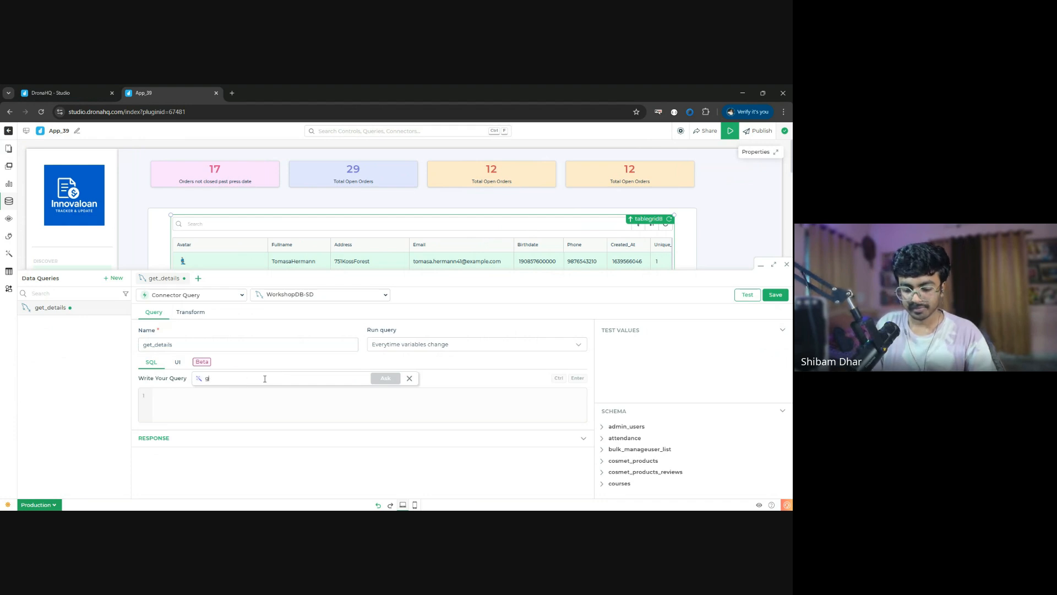
{"action": "type", "text": "get me aall details from leads_capture"}
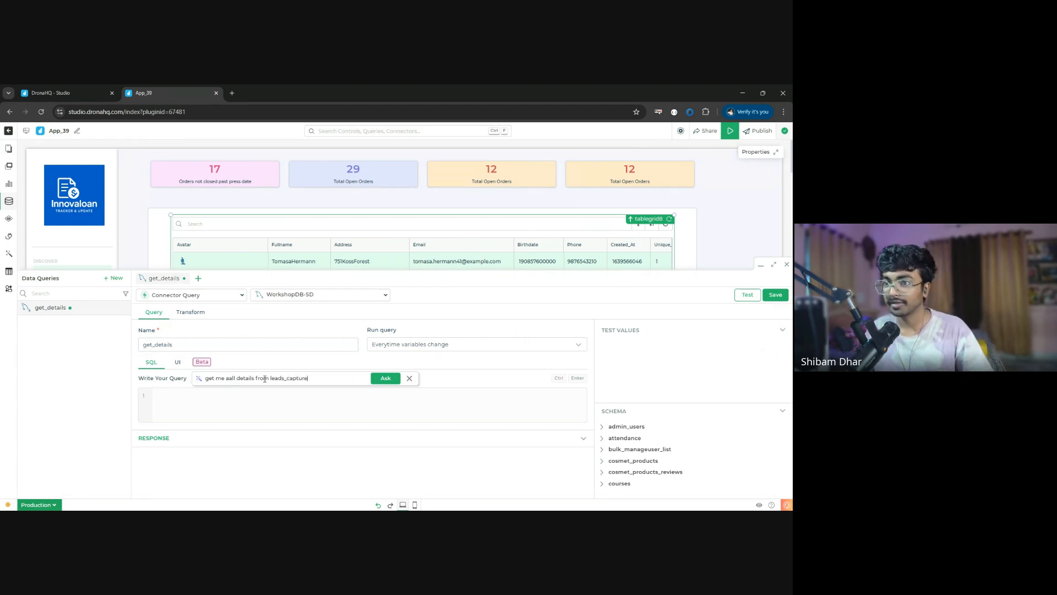
{"action": "left_click", "coordinate": [376, 381]}
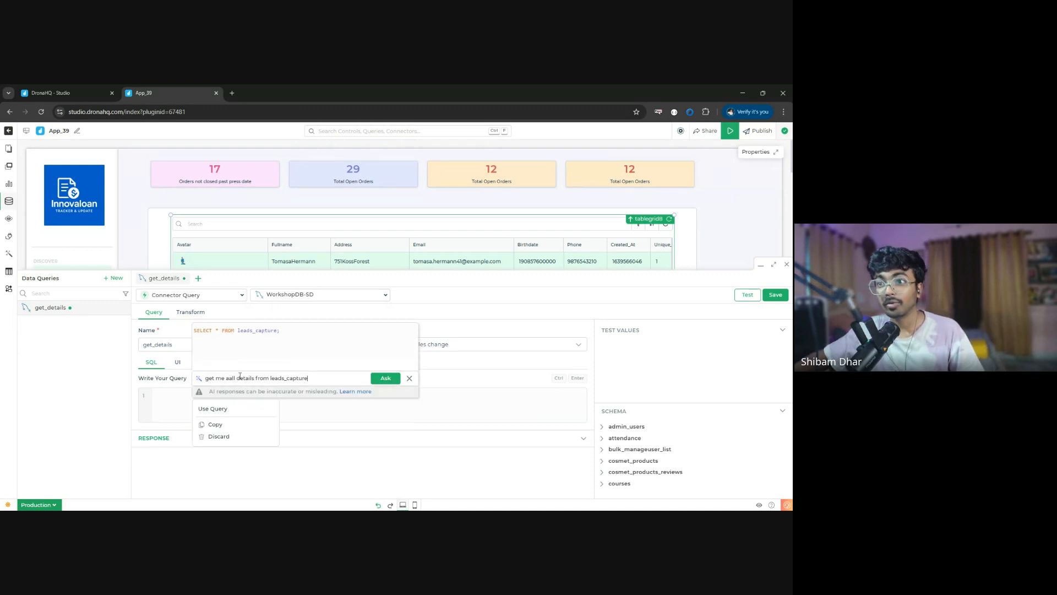
- Browse the WorkshopDB-SD schema for the leads_capture table and dismiss the AI query suggestion
{"action": "scroll", "coordinate": [633, 454], "scroll_direction": "down", "scroll_amount": 10}
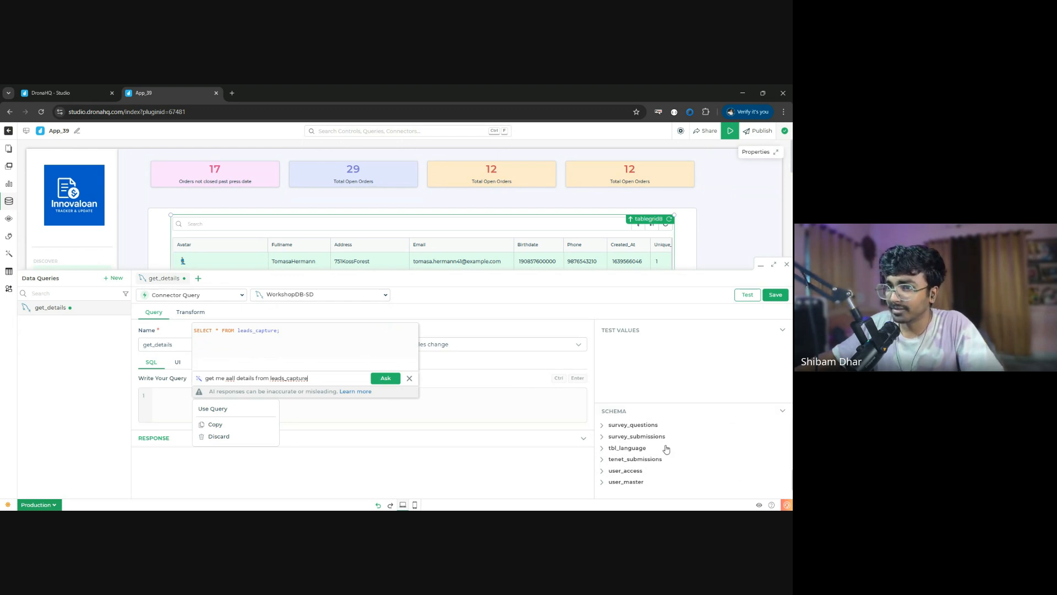
{"action": "scroll", "coordinate": [689, 457], "scroll_direction": "up", "scroll_amount": 5}
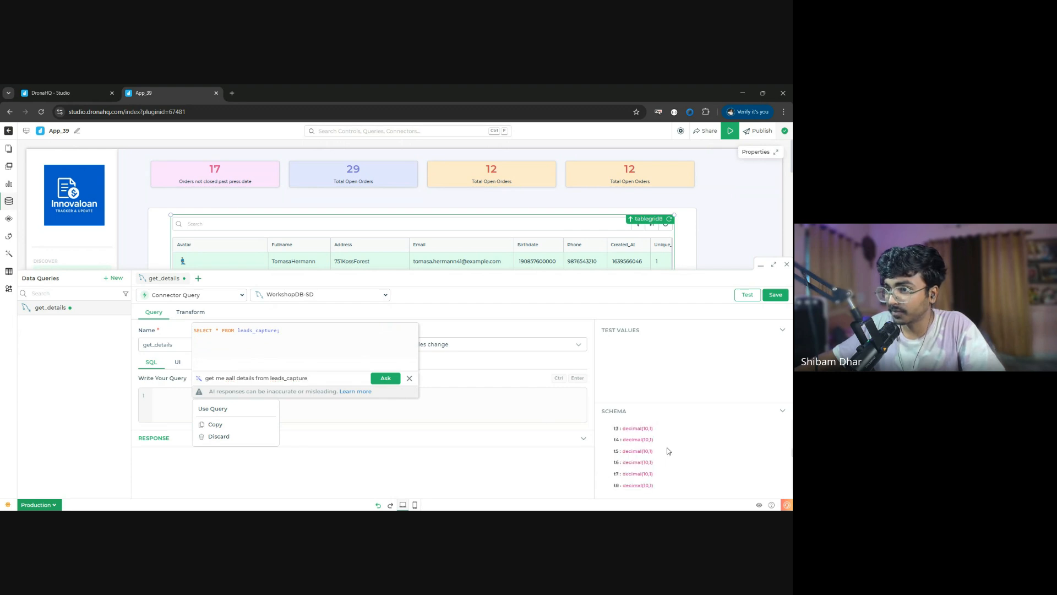
{"action": "scroll", "coordinate": [644, 455], "scroll_direction": "up", "scroll_amount": 3}
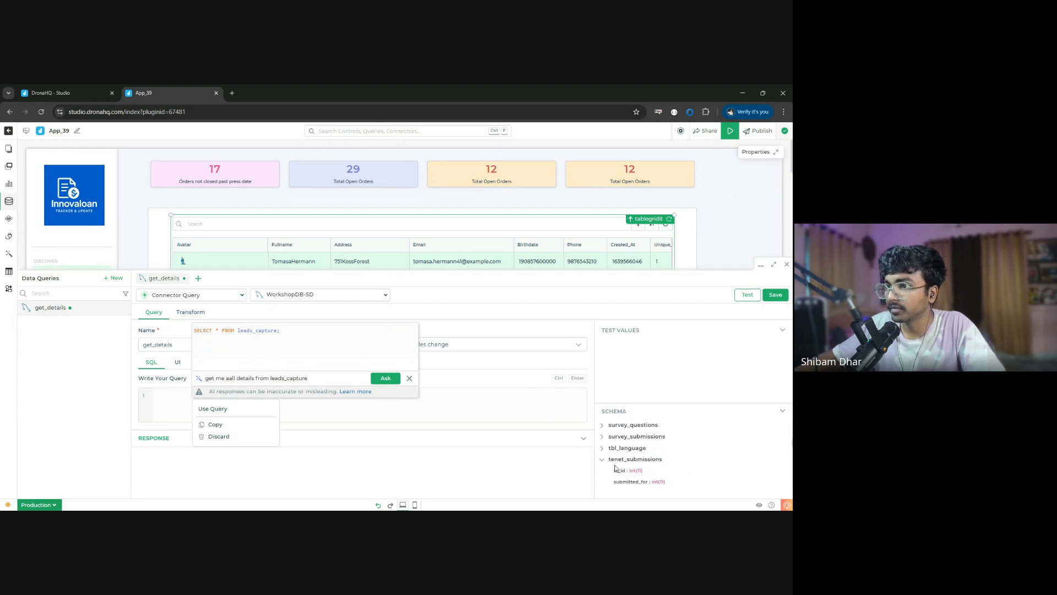
{"action": "scroll", "coordinate": [634, 464], "scroll_direction": "down", "scroll_amount": 3}
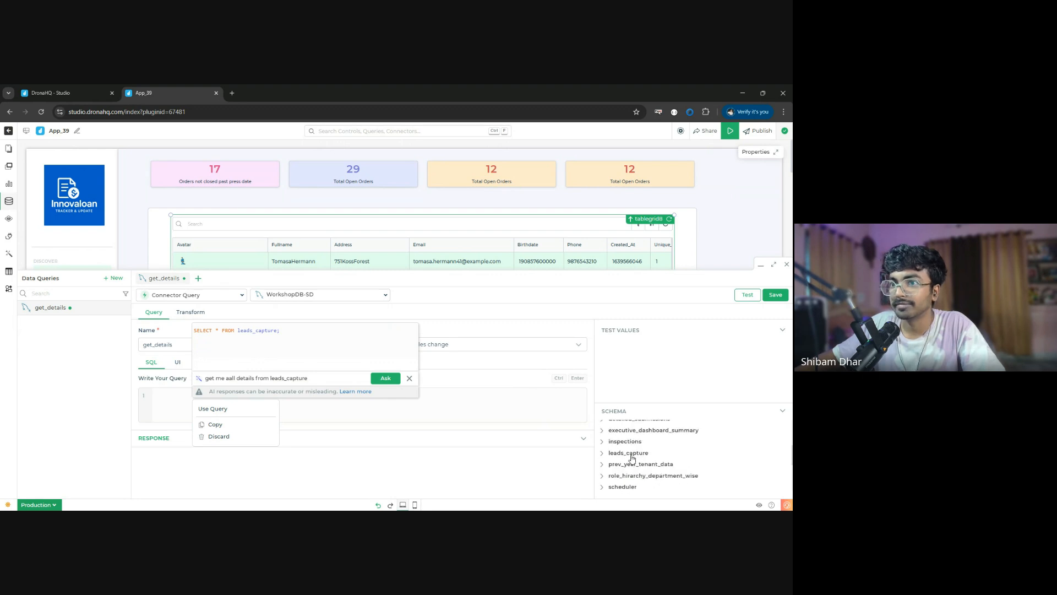
{"action": "left_click", "coordinate": [409, 379]}
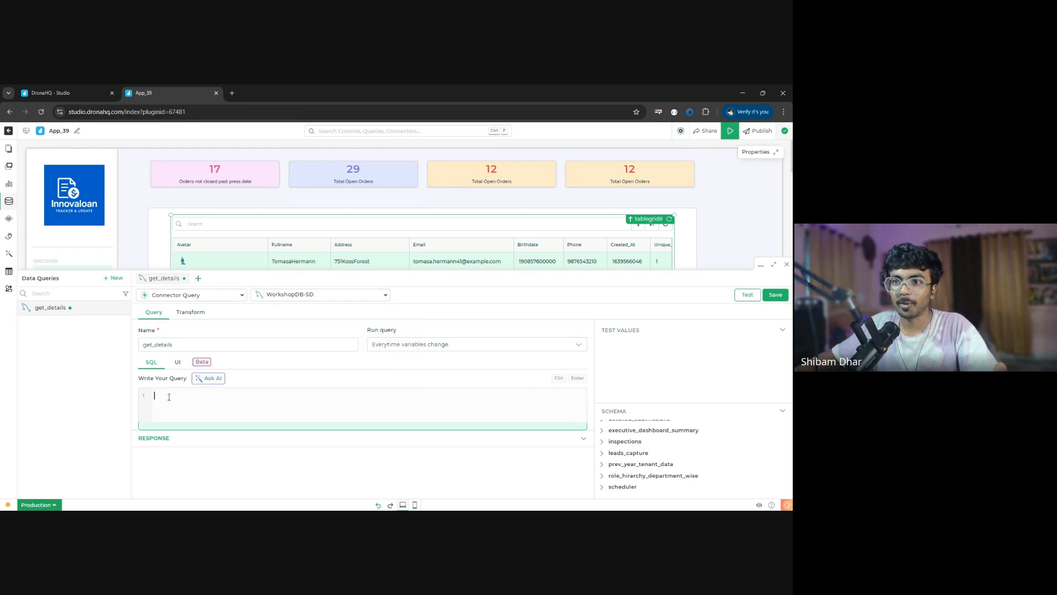
- Write the get_details query as SELECT * FROM leads_capture, run it and review the response
{"action": "type", "text": "sele"}
{"action": "key", "text": "Return"}
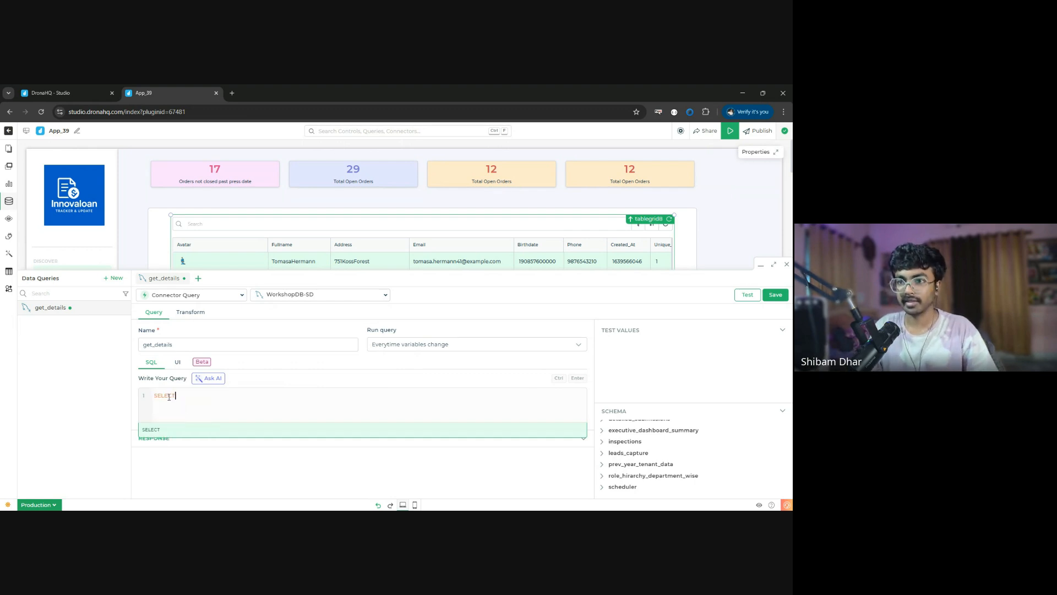
{"action": "type", "text": "* FROM leads_capture"}
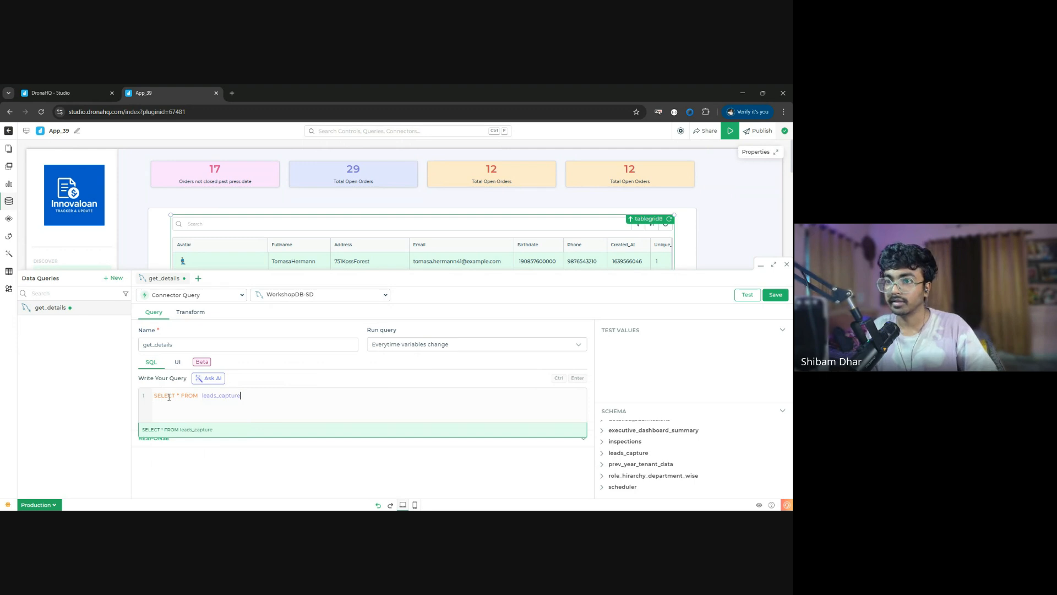
{"action": "key", "text": "ctrl+Return"}
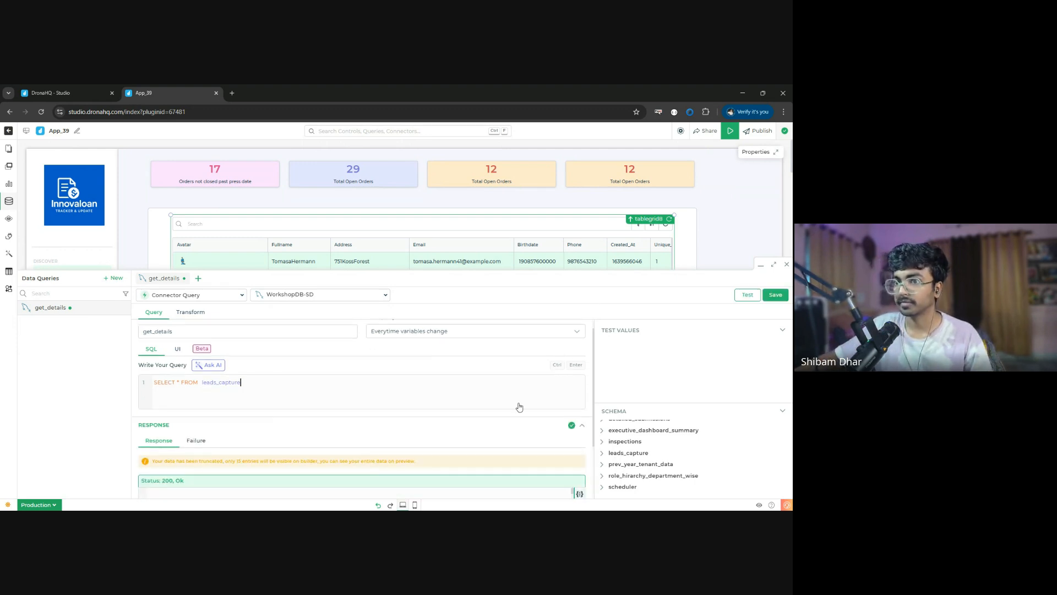
{"action": "scroll", "coordinate": [385, 449], "scroll_direction": "down", "scroll_amount": 2}
{"action": "scroll", "coordinate": [369, 447], "scroll_direction": "down", "scroll_amount": 10}
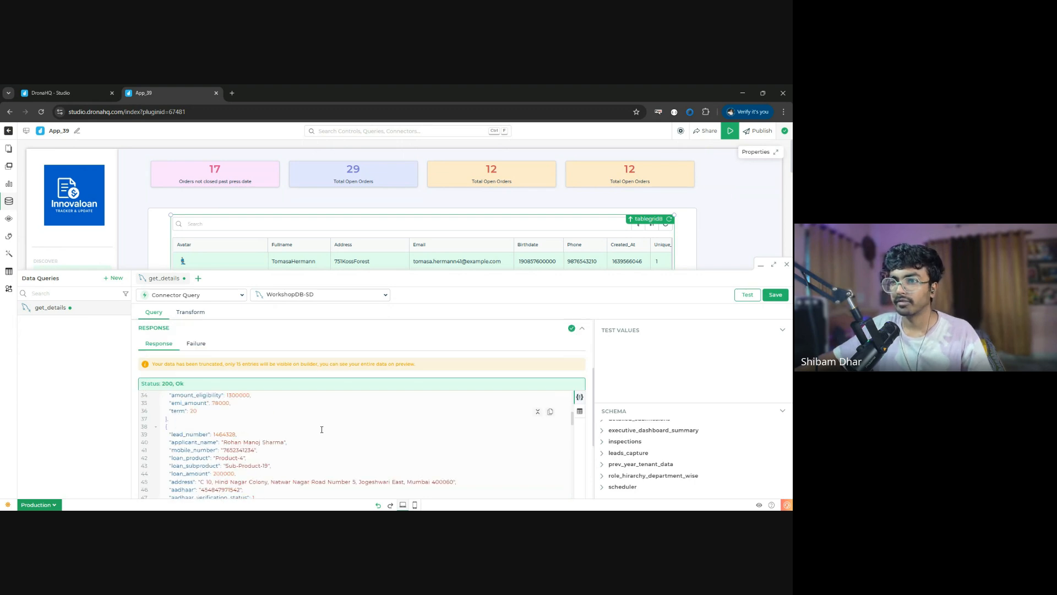
- Save the get_details query, close the query editor and check the columns loaded in the table grid
{"action": "left_click", "coordinate": [781, 299]}
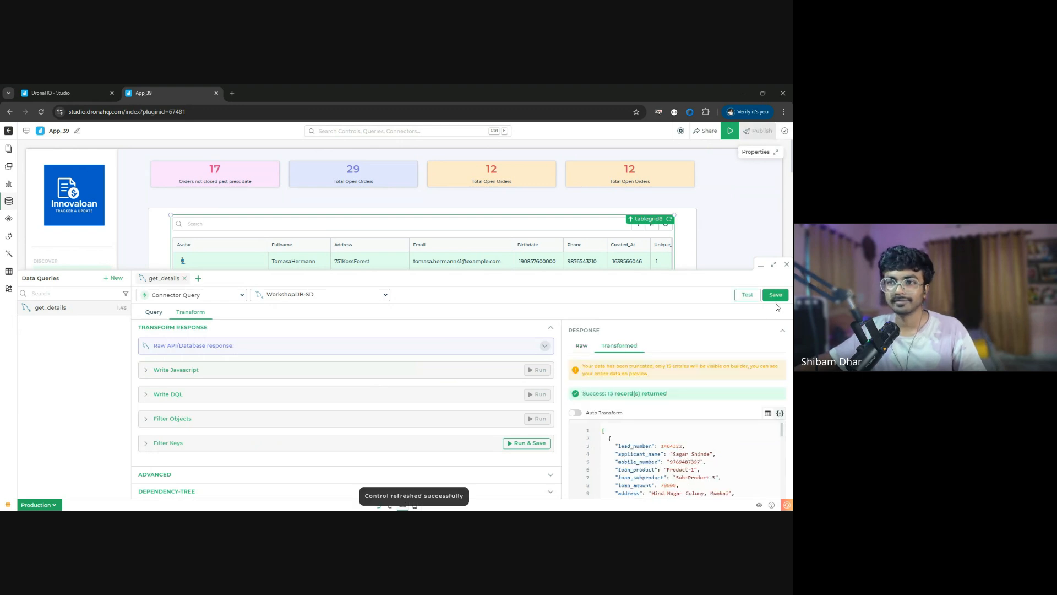
{"action": "left_click", "coordinate": [781, 294]}
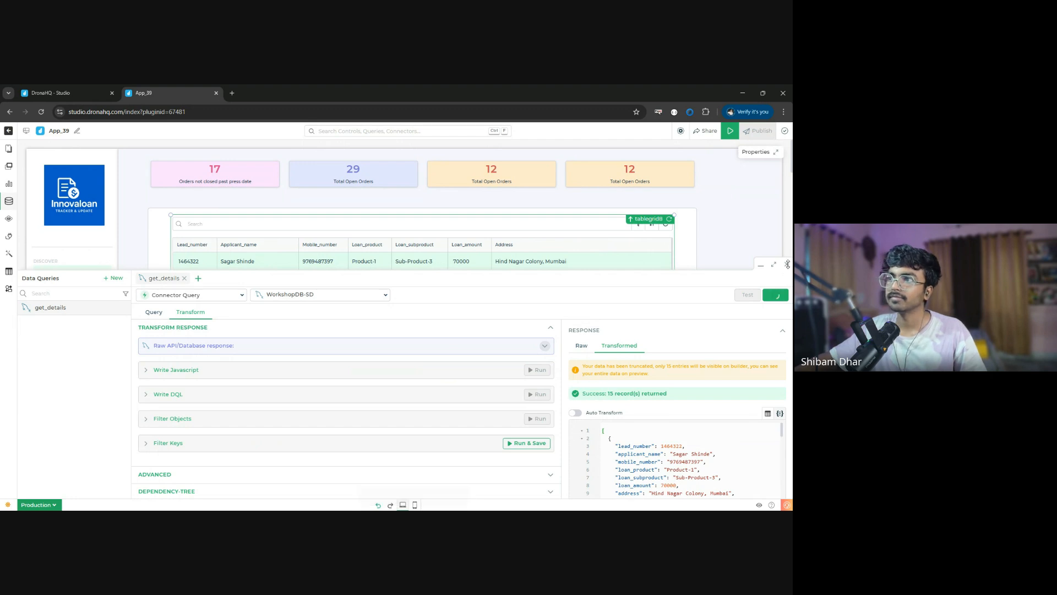
{"action": "left_click", "coordinate": [787, 265]}
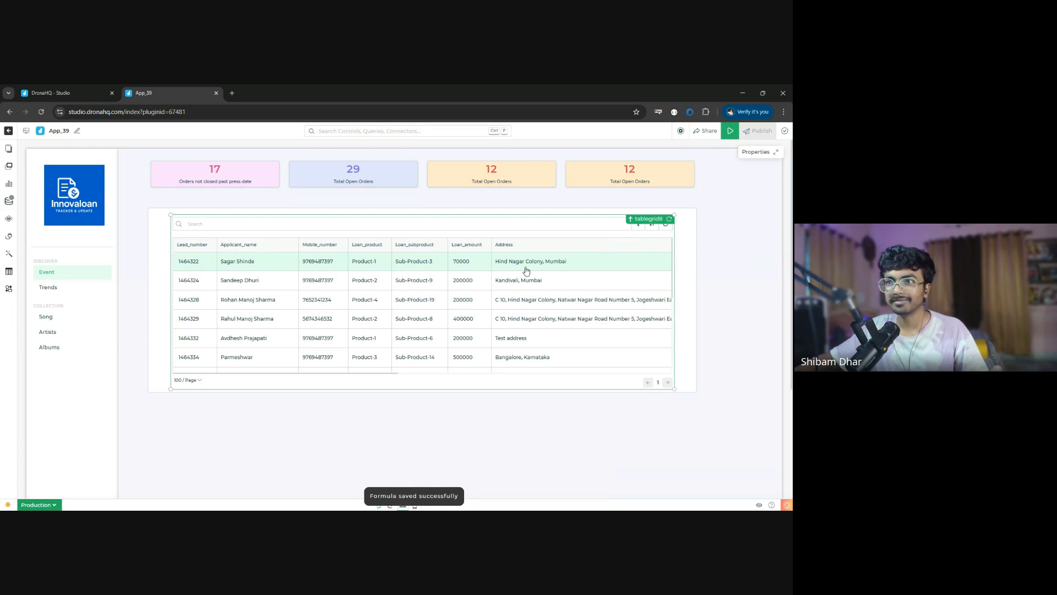
{"action": "scroll", "coordinate": [382, 373], "scroll_direction": "right", "scroll_amount": 3}
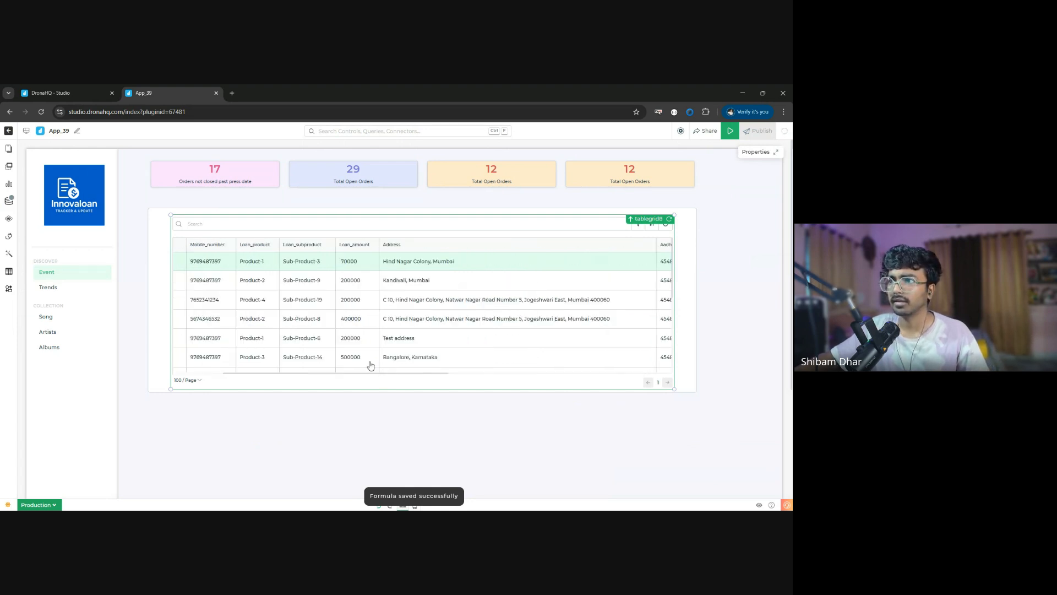
{"action": "scroll", "coordinate": [371, 366], "scroll_direction": "left", "scroll_amount": 3}
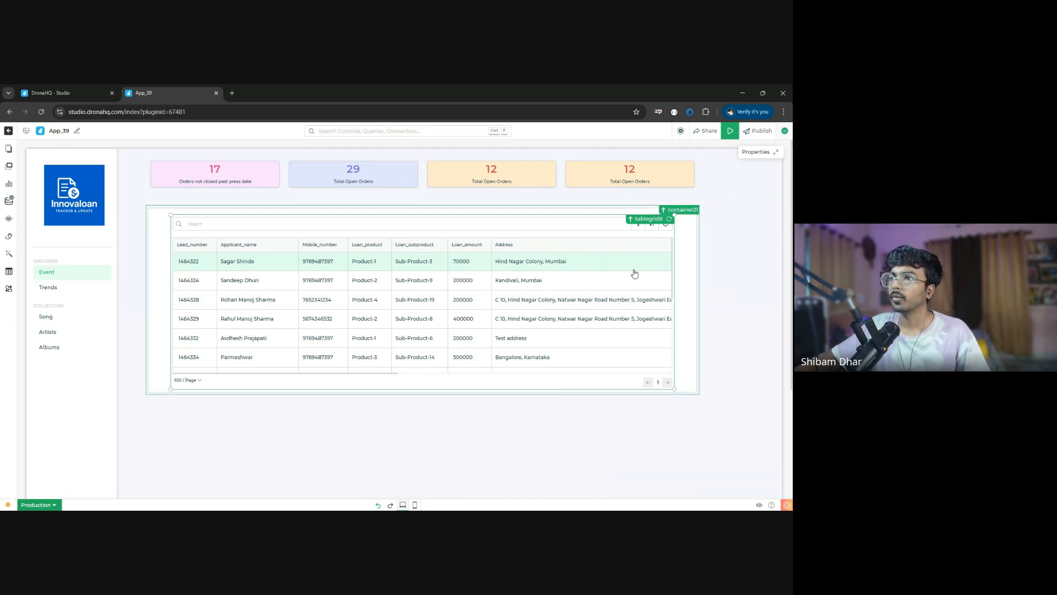
- Open the table grid's row coloring and data formatting settings and set the lead_number column type to Number
{"action": "left_click", "coordinate": [778, 154]}
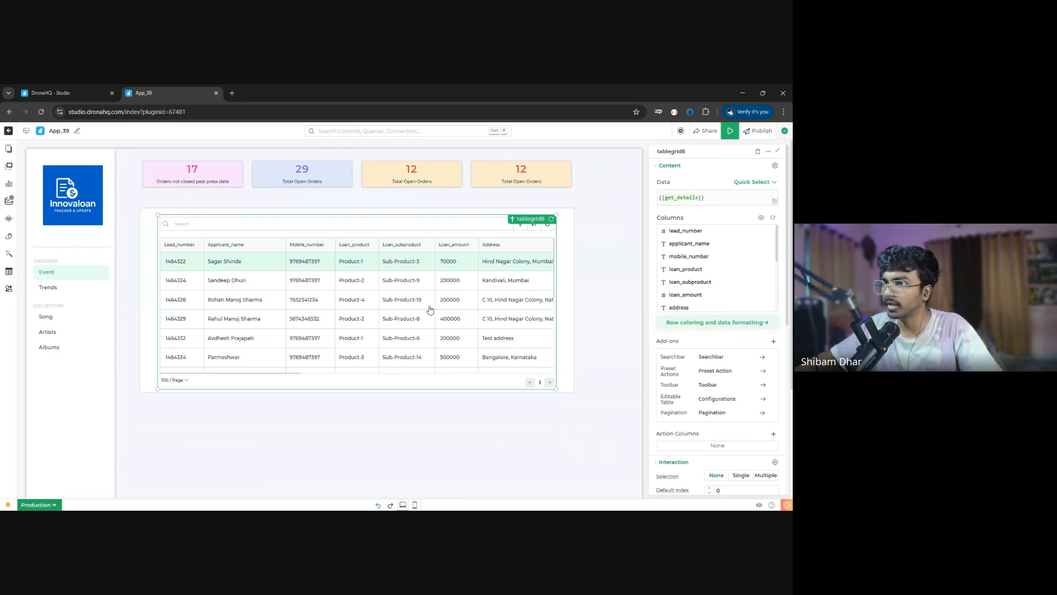
{"action": "left_click", "coordinate": [748, 324]}
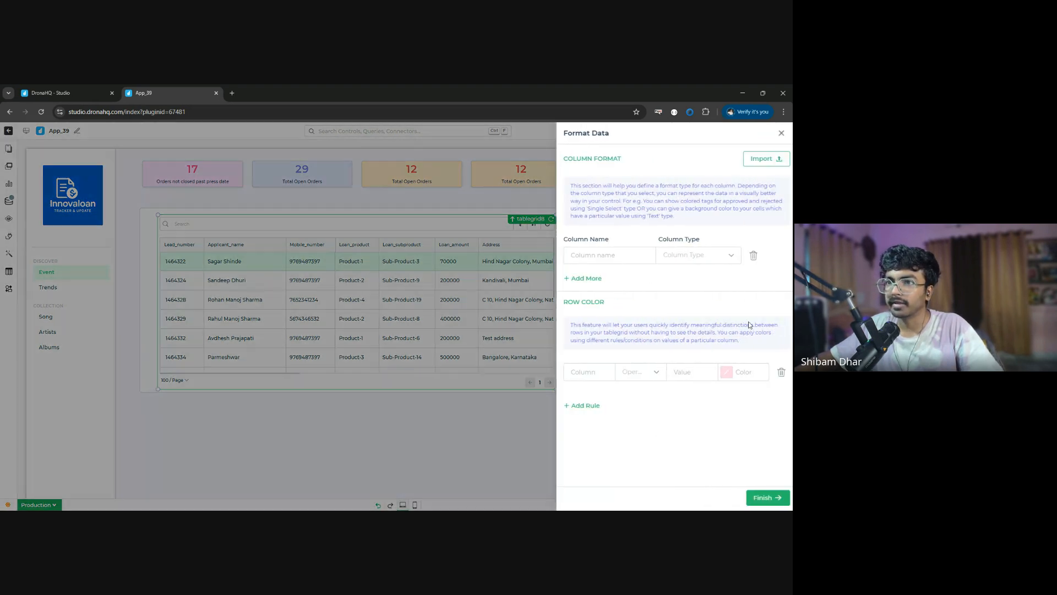
{"action": "left_click", "coordinate": [638, 255]}
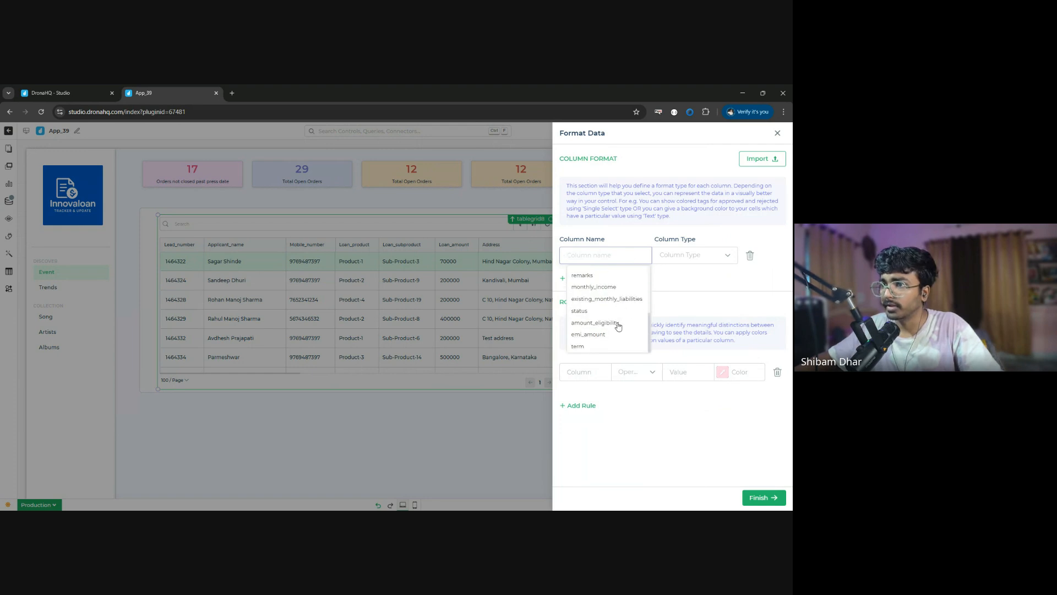
{"action": "scroll", "coordinate": [611, 345], "scroll_direction": "down", "scroll_amount": 1}
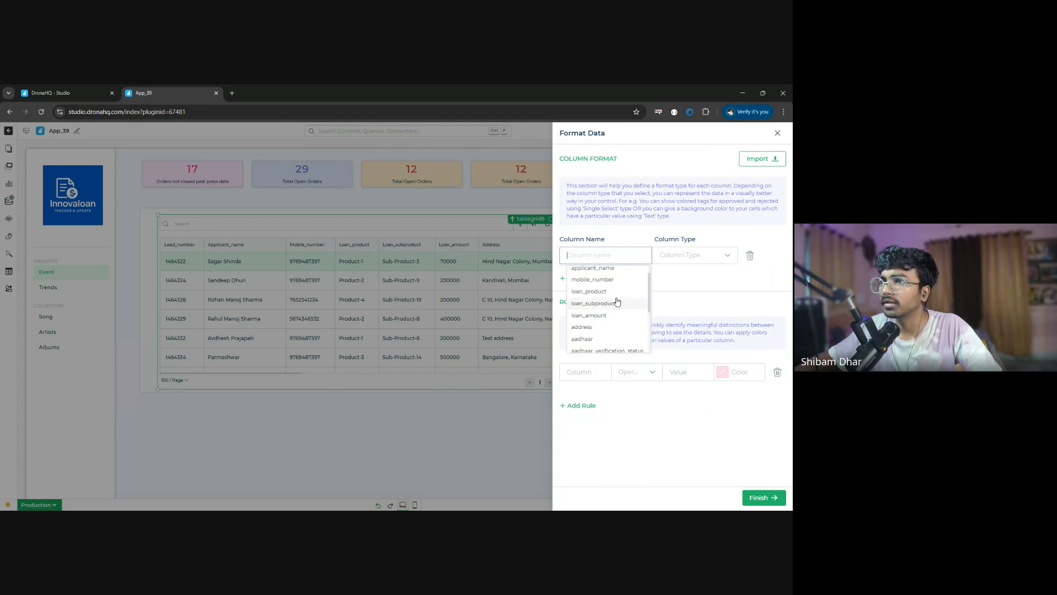
{"action": "scroll", "coordinate": [615, 292], "scroll_direction": "up", "scroll_amount": 1}
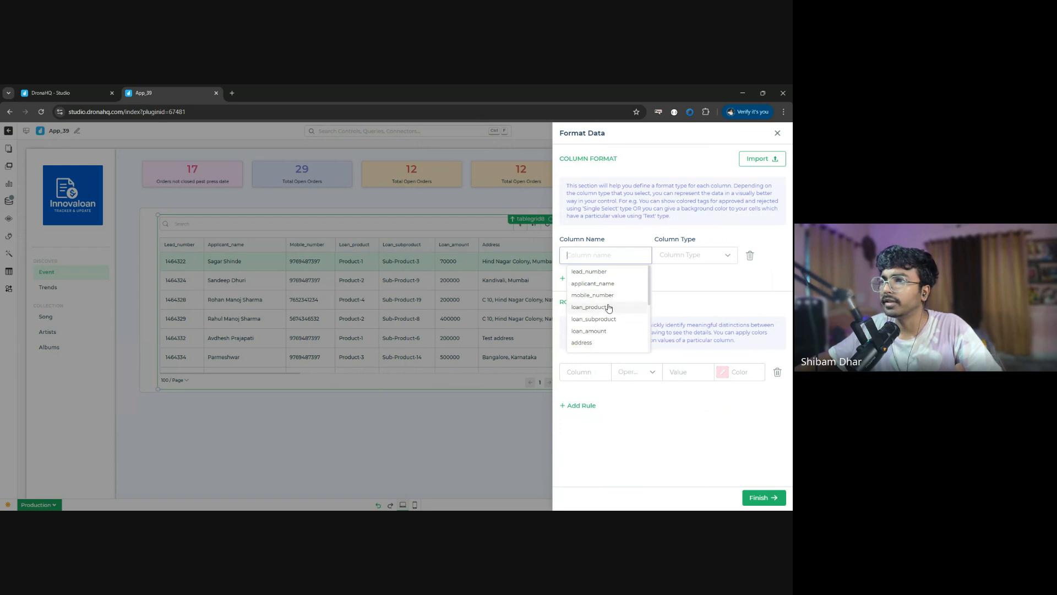
{"action": "left_click", "coordinate": [697, 256]}
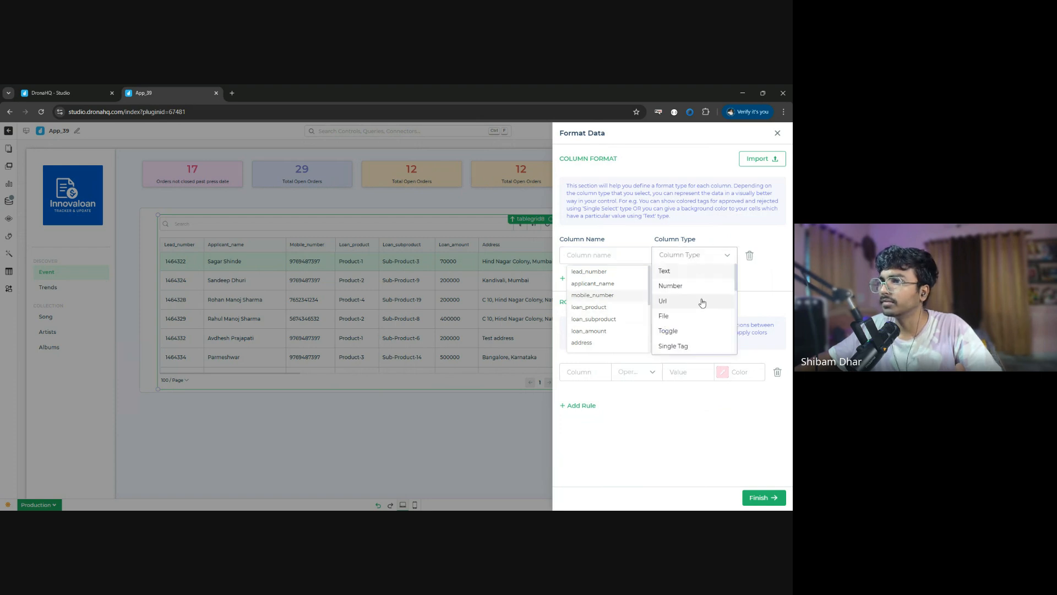
{"action": "left_click", "coordinate": [605, 272]}
{"action": "left_click", "coordinate": [694, 254]}
{"action": "left_click", "coordinate": [682, 284]}
- Add a column format for the status column with the type Toggle
{"action": "left_click", "coordinate": [583, 295]}
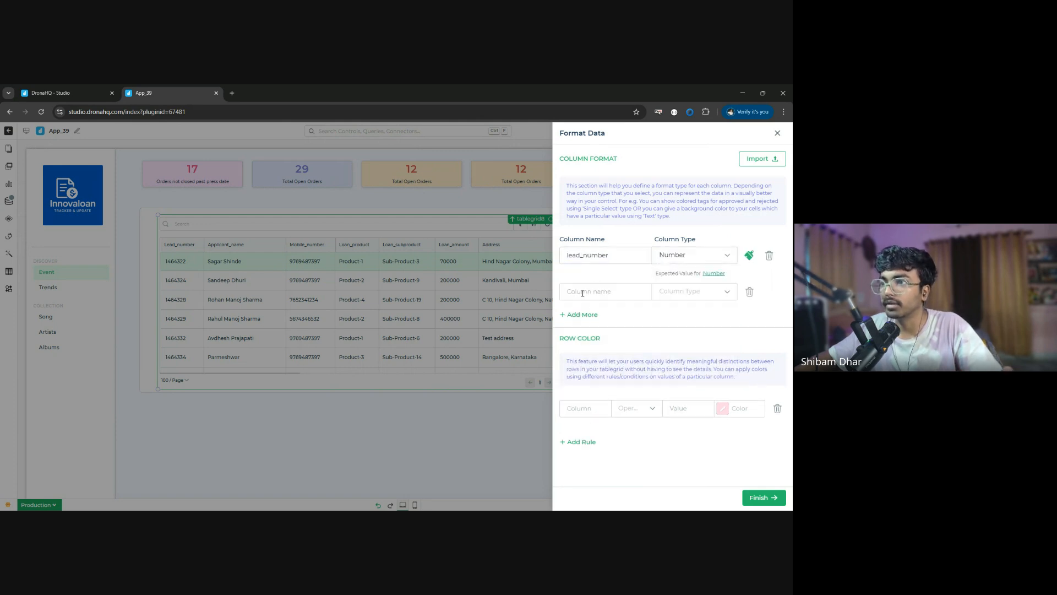
{"action": "left_click", "coordinate": [600, 291]}
{"action": "scroll", "coordinate": [616, 340], "scroll_direction": "down", "scroll_amount": 3}
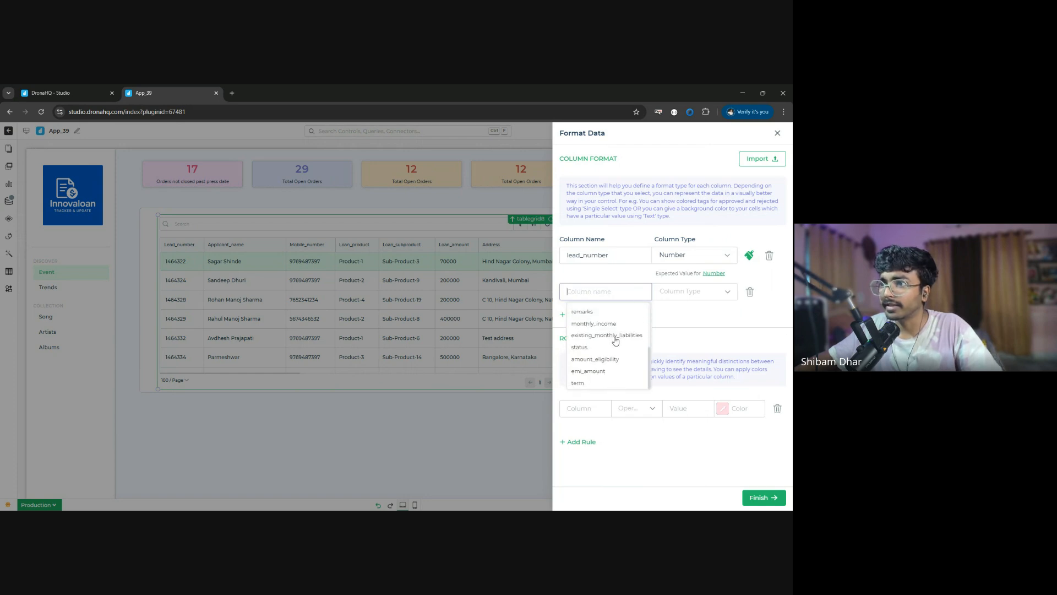
{"action": "left_click", "coordinate": [601, 348]}
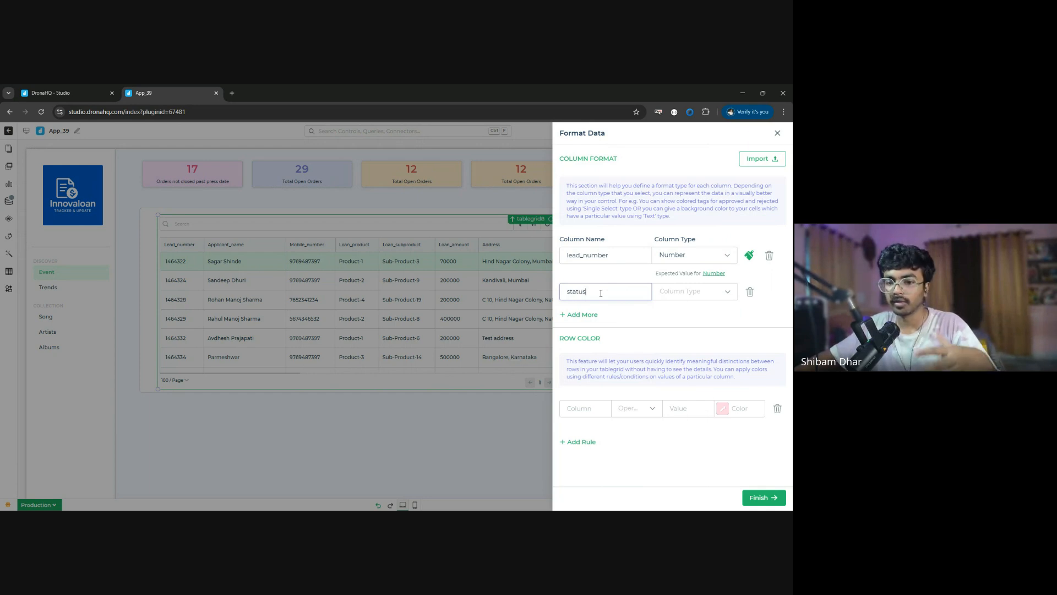
{"action": "left_click", "coordinate": [700, 295]}
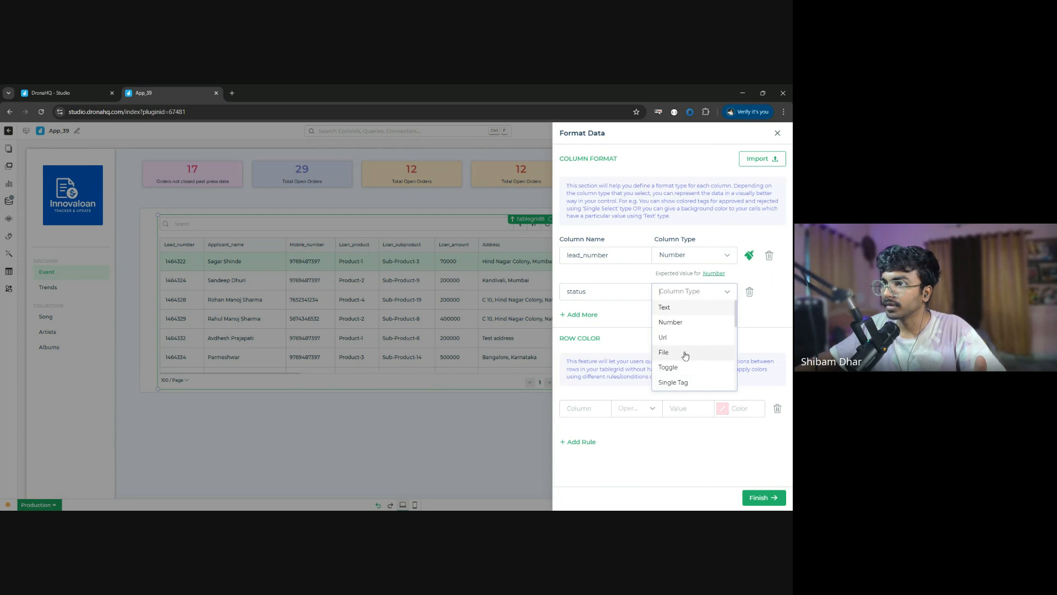
{"action": "type", "text": "tog"}
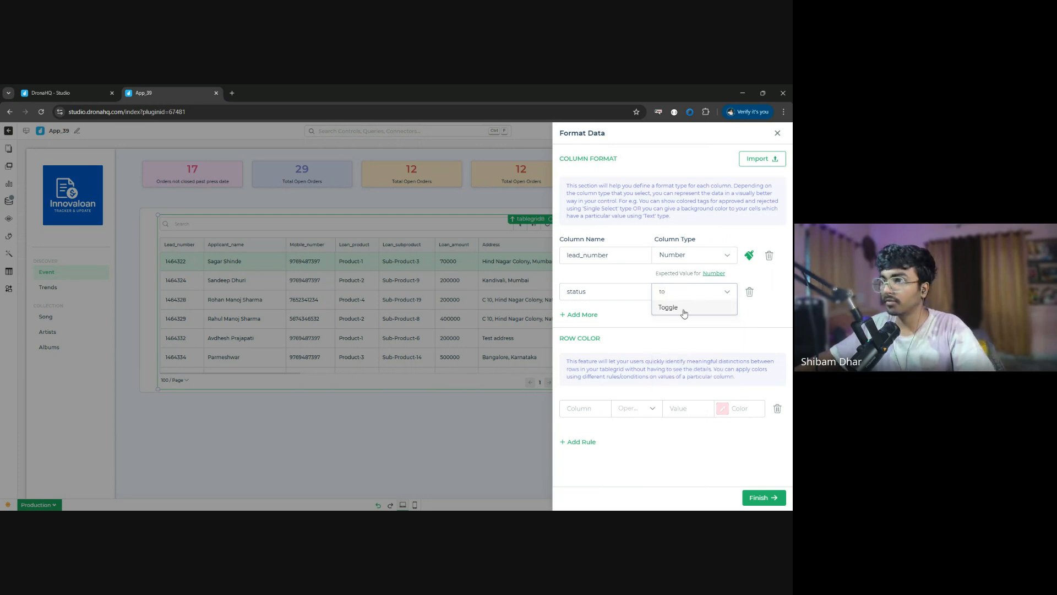
{"action": "left_click", "coordinate": [683, 304]}
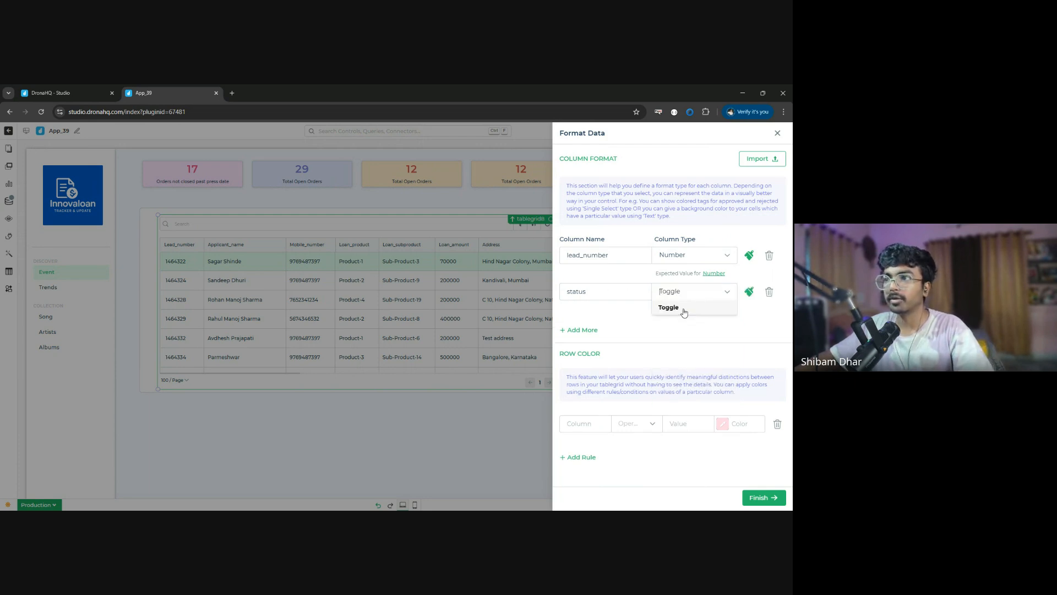
- Add a column format for the monthly_income column with the type Number
{"action": "left_click", "coordinate": [582, 329]}
{"action": "left_click", "coordinate": [632, 329]}
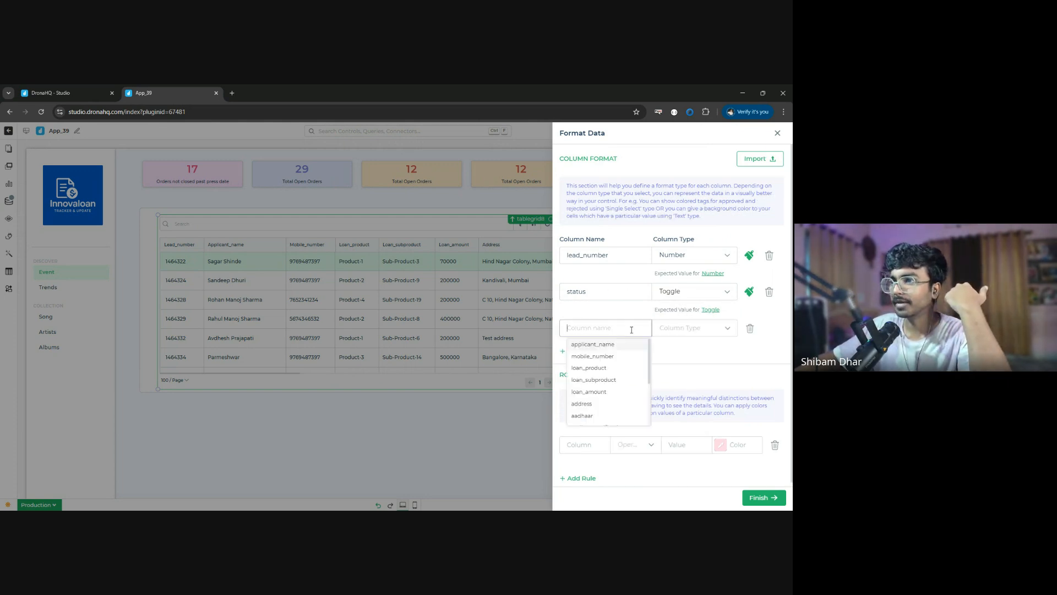
{"action": "scroll", "coordinate": [628, 380], "scroll_direction": "down", "scroll_amount": 5}
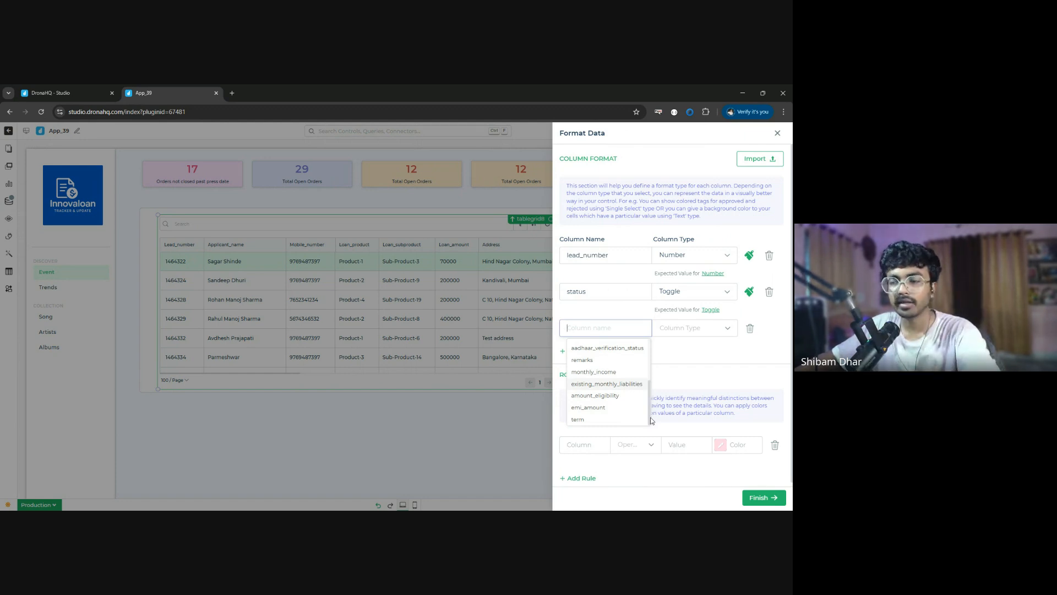
{"action": "left_click", "coordinate": [604, 372]}
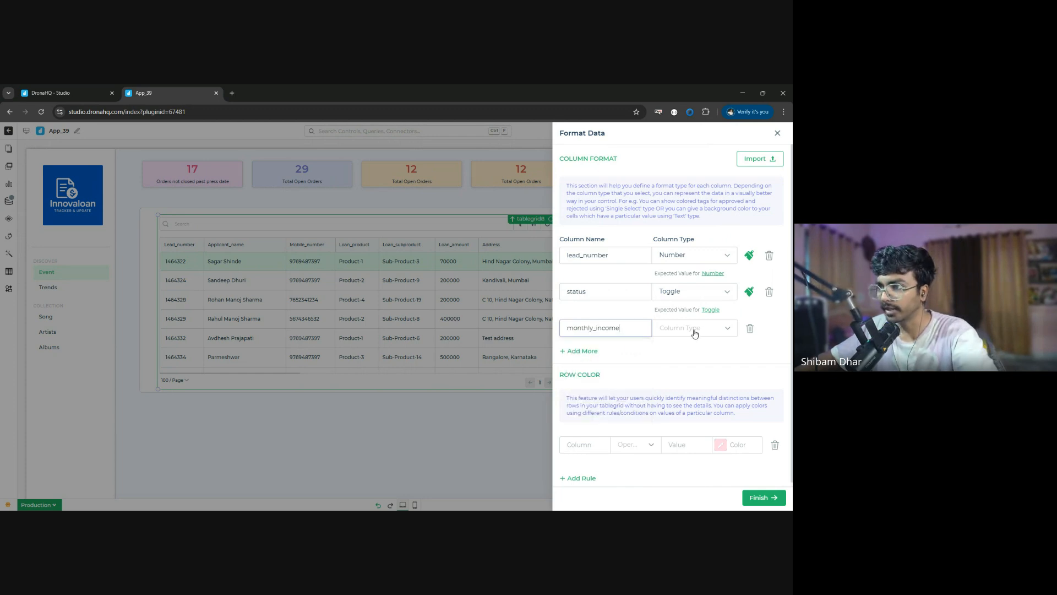
{"action": "left_click", "coordinate": [721, 329]}
{"action": "left_click", "coordinate": [692, 358]}
- Set the monthly_income number format's prefix to Rs and suffix to /-, and apply the column formatting to the table grid
{"action": "left_click", "coordinate": [749, 329]}
{"action": "left_click", "coordinate": [705, 384]}
{"action": "left_click", "coordinate": [627, 413]}
{"action": "type", "text": "Rs"}
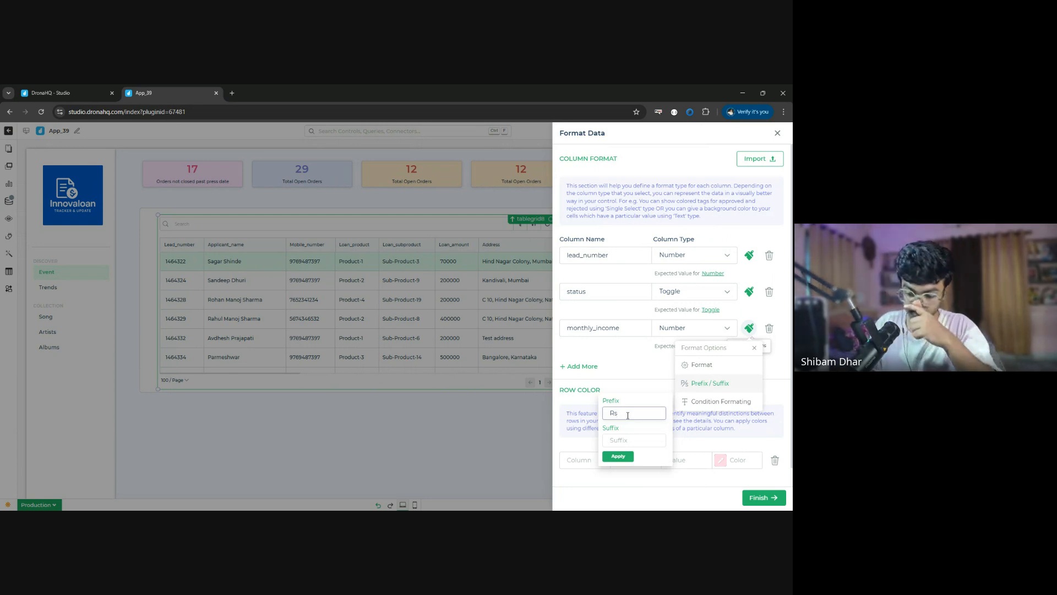
{"action": "left_click", "coordinate": [637, 441]}
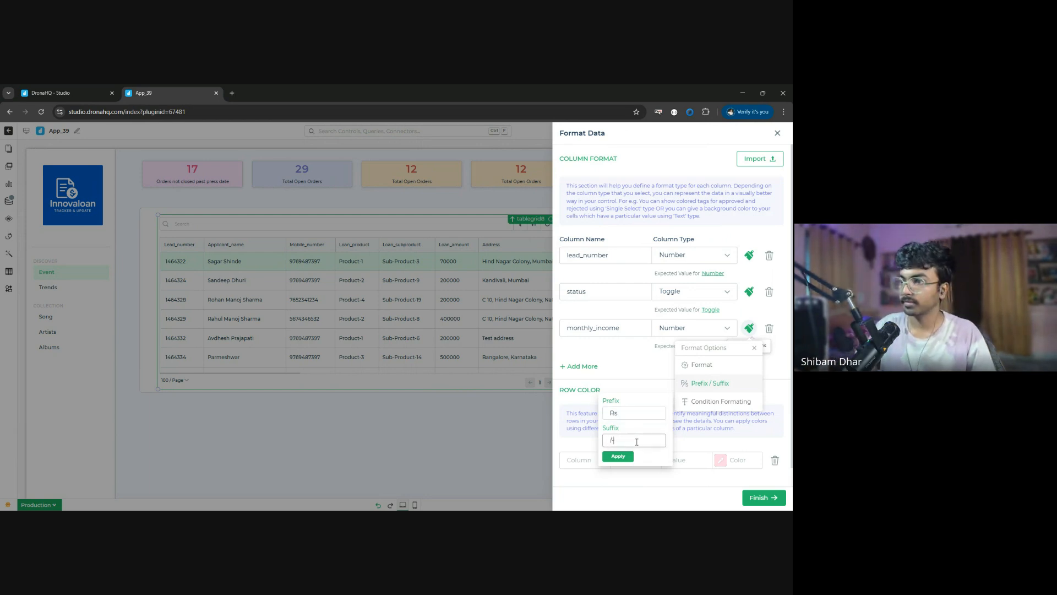
{"action": "left_click", "coordinate": [618, 456]}
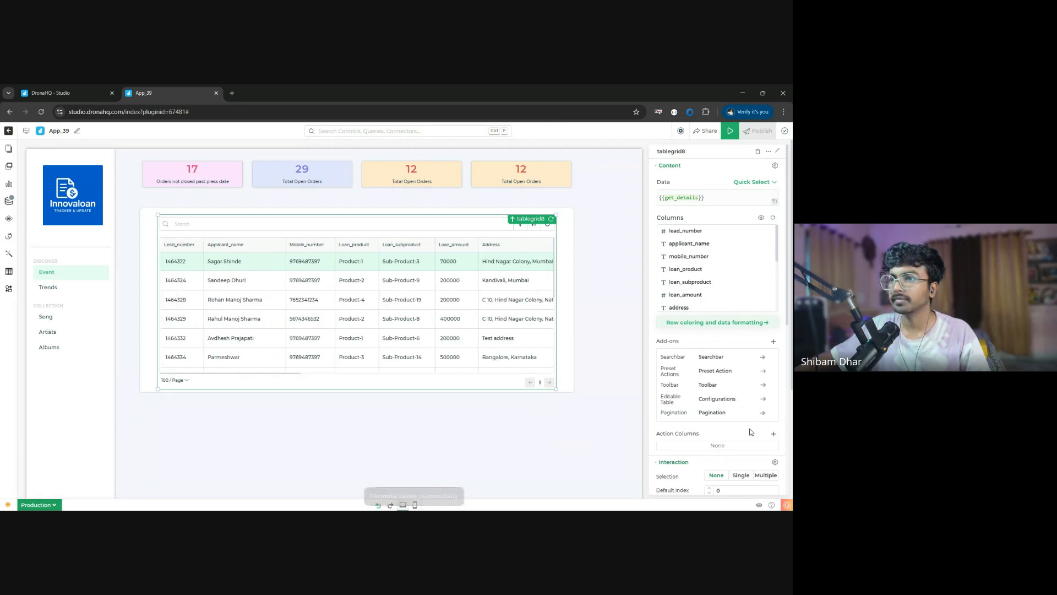
- Check the formatted columns in the table grid and reassign the Toggle format from the status column to aadhaar_verification_status
{"action": "scroll", "coordinate": [440, 297], "scroll_direction": "right", "scroll_amount": 5}
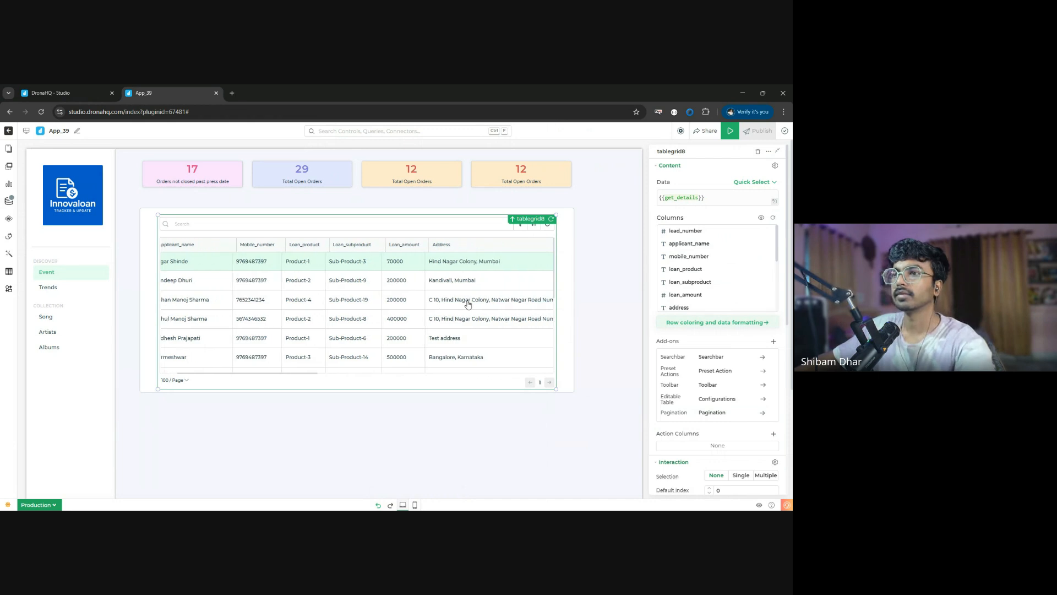
{"action": "scroll", "coordinate": [471, 302], "scroll_direction": "right", "scroll_amount": 8}
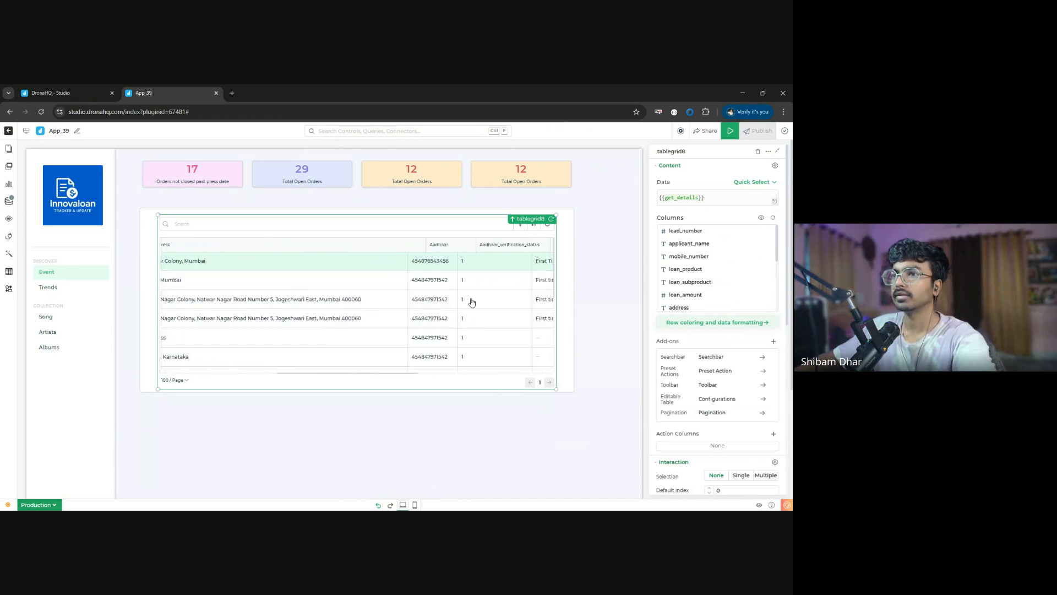
{"action": "scroll", "coordinate": [472, 301], "scroll_direction": "left", "scroll_amount": 2}
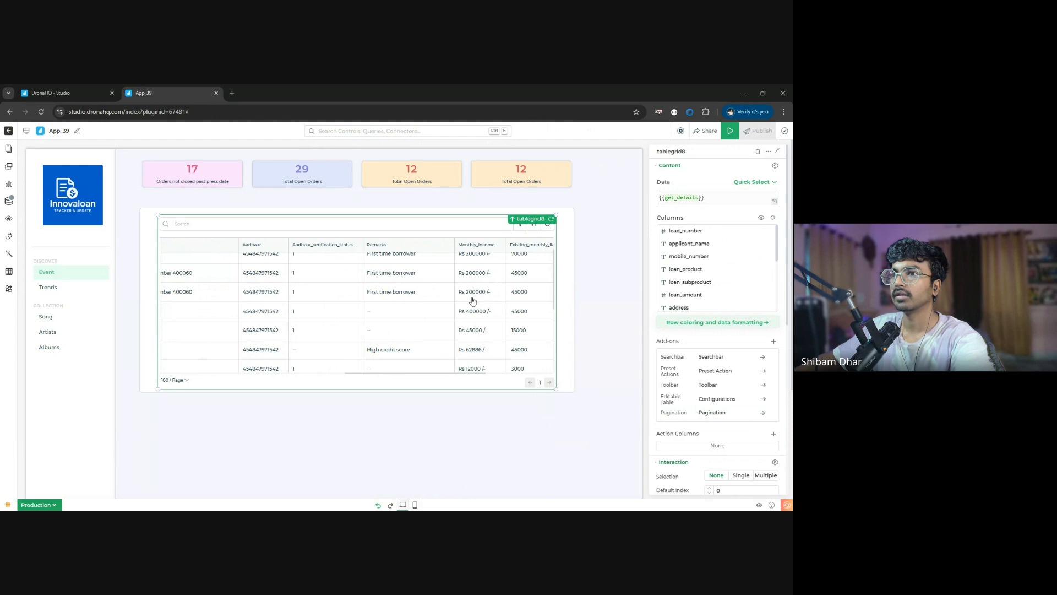
{"action": "scroll", "coordinate": [472, 301], "scroll_direction": "right", "scroll_amount": 4}
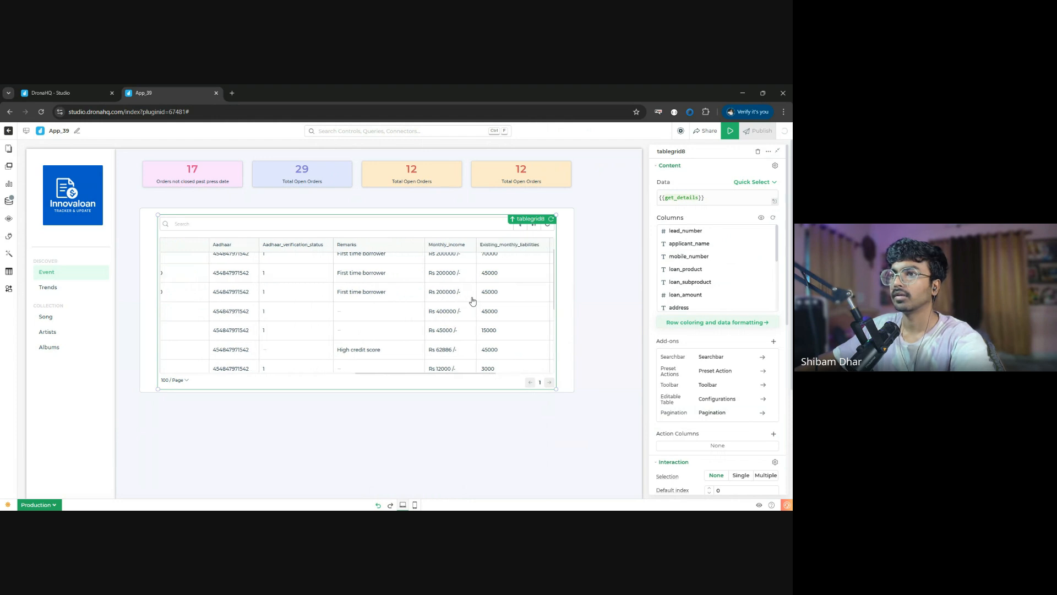
{"action": "scroll", "coordinate": [272, 280], "scroll_direction": "right", "scroll_amount": 1}
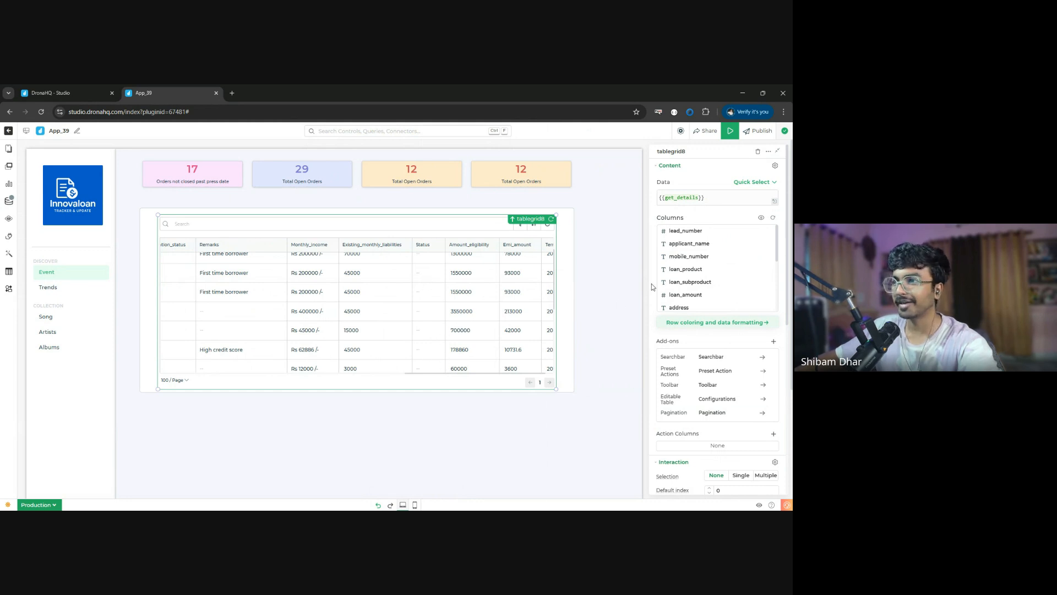
{"action": "left_click", "coordinate": [734, 327]}
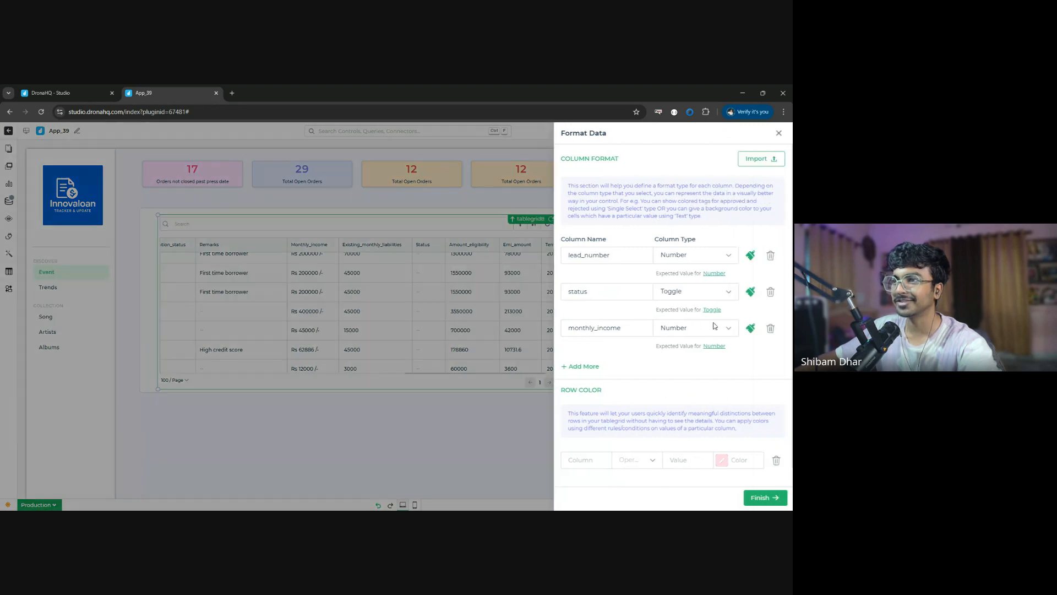
{"action": "left_click", "coordinate": [614, 294]}
{"action": "key", "text": "BackSpace"}
{"action": "key", "text": "BackSpace"}
{"action": "key", "text": "BackSpace"}
{"action": "key", "text": "BackSpace"}
{"action": "key", "text": "BackSpace"}
{"action": "type", "text": "a"}
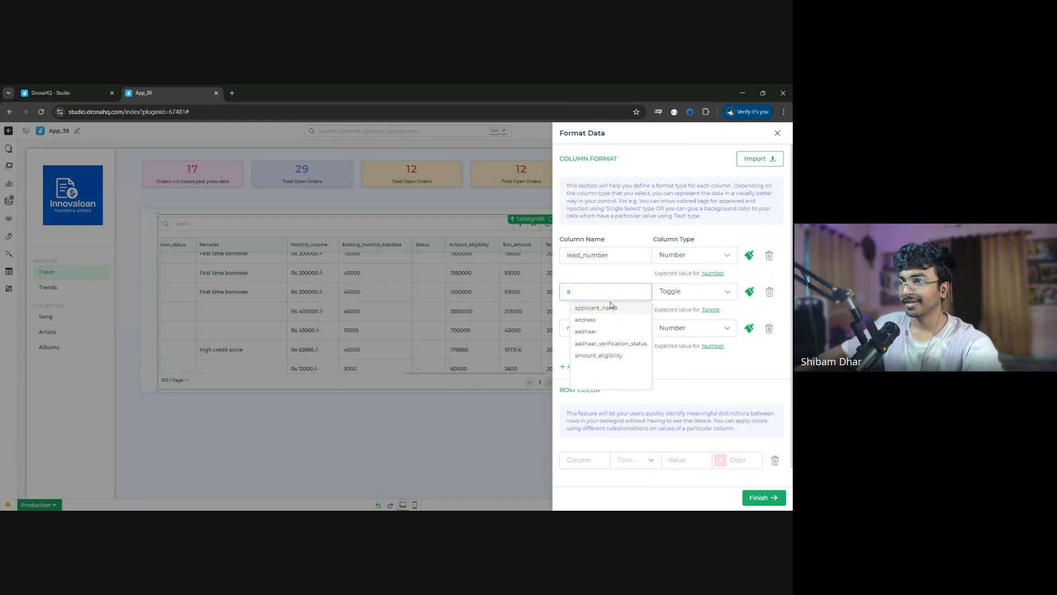
{"action": "left_click", "coordinate": [611, 343]}
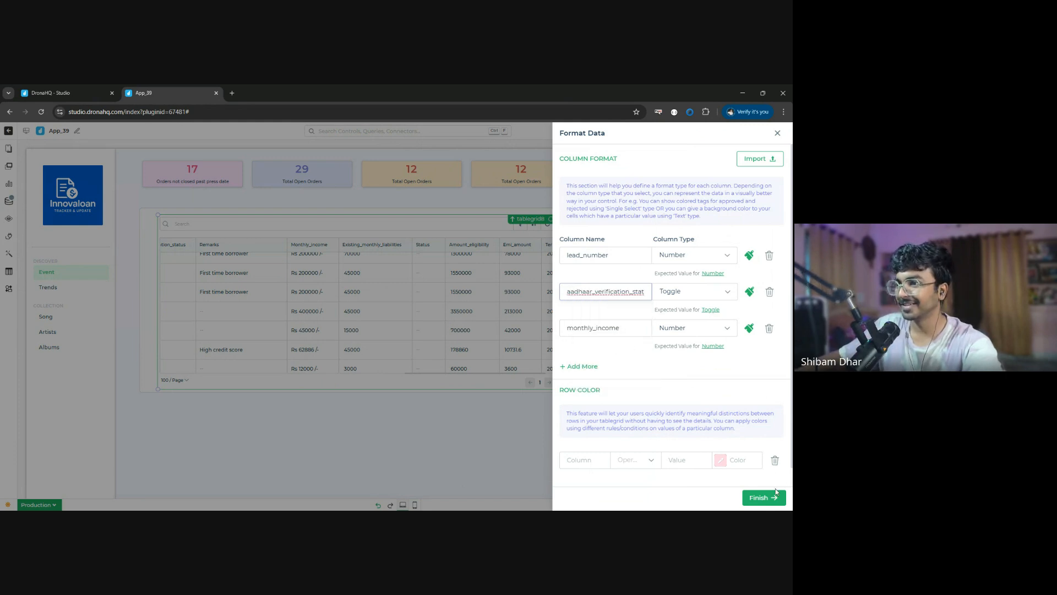
{"action": "left_click", "coordinate": [766, 499]}
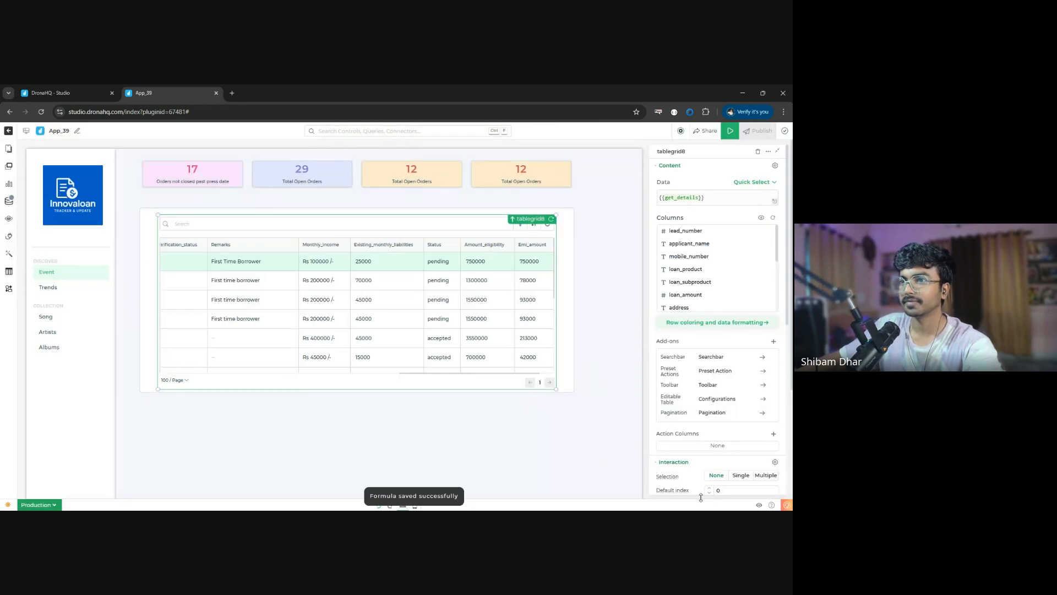
{"action": "scroll", "coordinate": [340, 263], "scroll_direction": "right", "scroll_amount": 10}
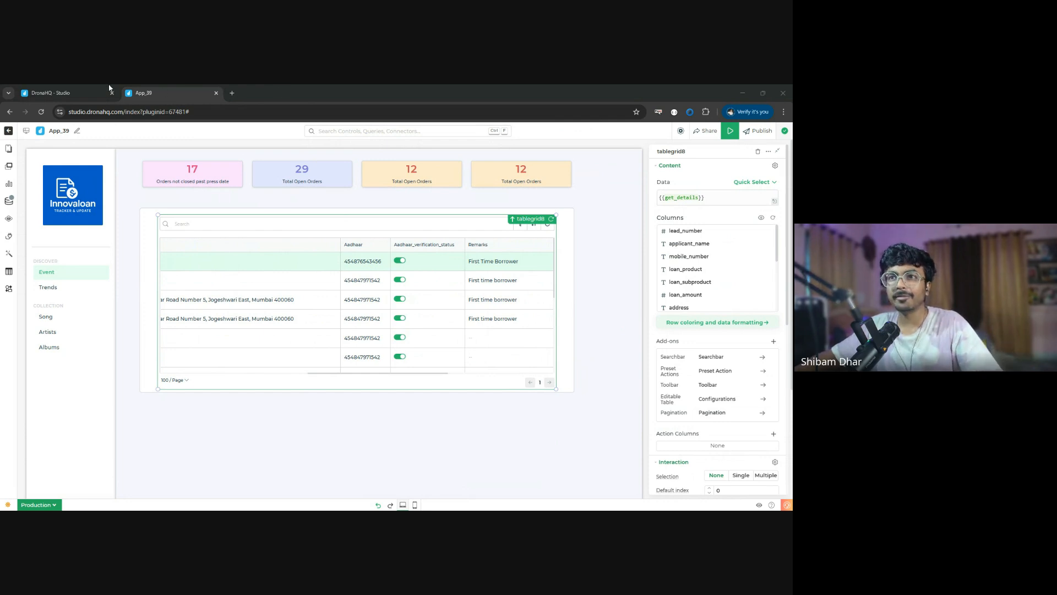
{"action": "left_click", "coordinate": [741, 87]}
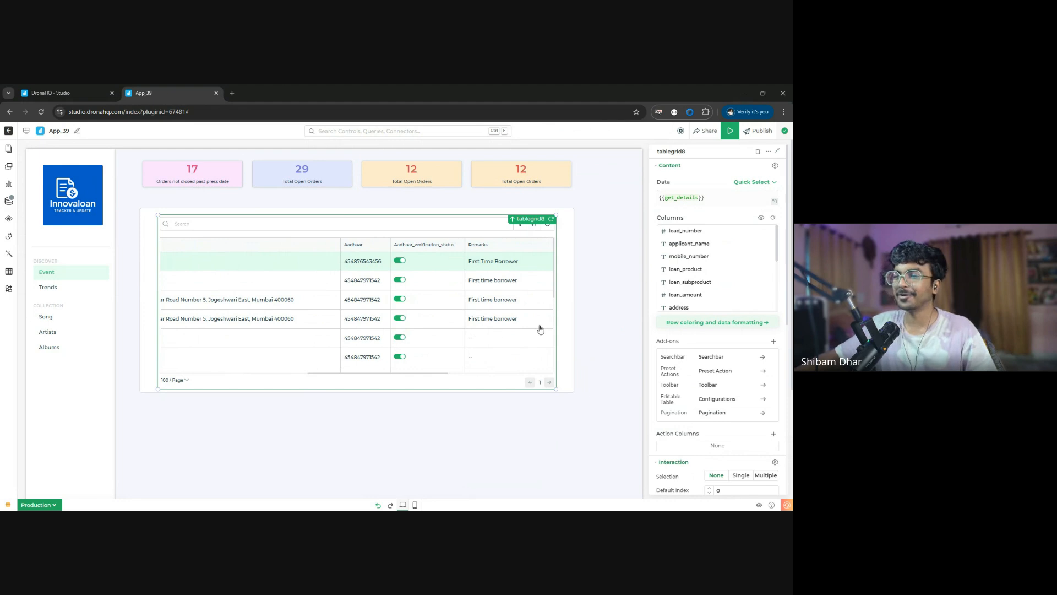
- Add the Action 1 action column to the table grid and set its text to Update
{"action": "left_click", "coordinate": [567, 363]}
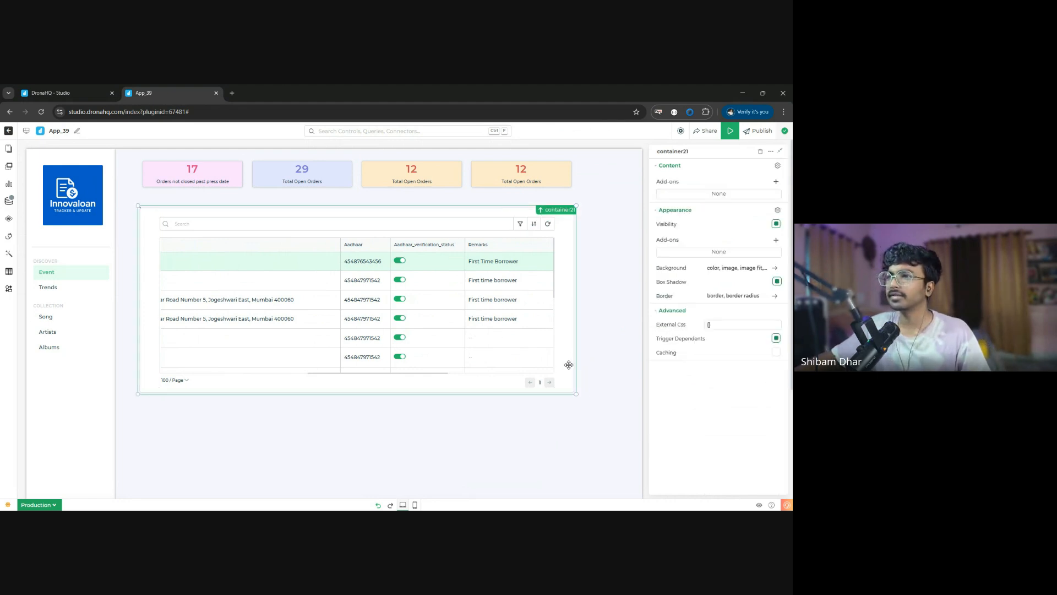
{"action": "scroll", "coordinate": [340, 321], "scroll_direction": "left", "scroll_amount": 7}
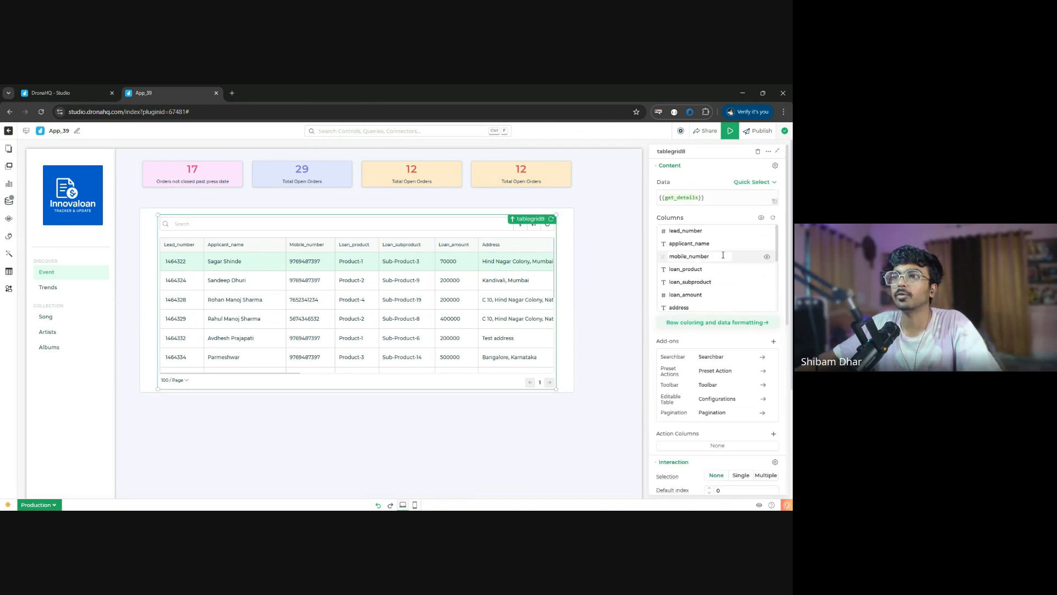
{"action": "scroll", "coordinate": [738, 330], "scroll_direction": "down", "scroll_amount": 3}
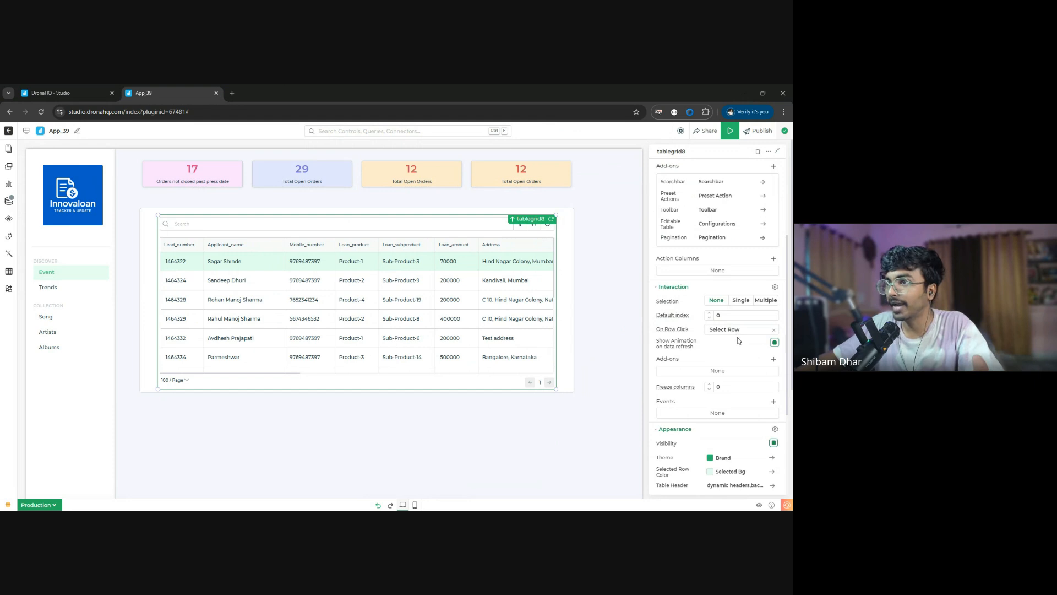
{"action": "left_click", "coordinate": [773, 259]}
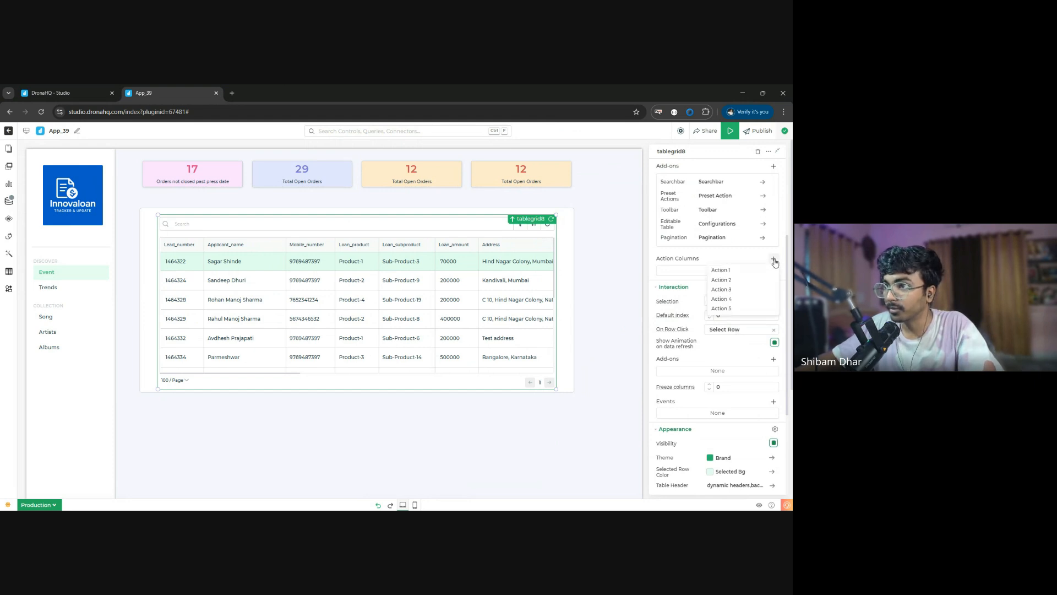
{"action": "left_click", "coordinate": [745, 275]}
{"action": "left_click", "coordinate": [722, 276]}
{"action": "double_click", "coordinate": [612, 271]}
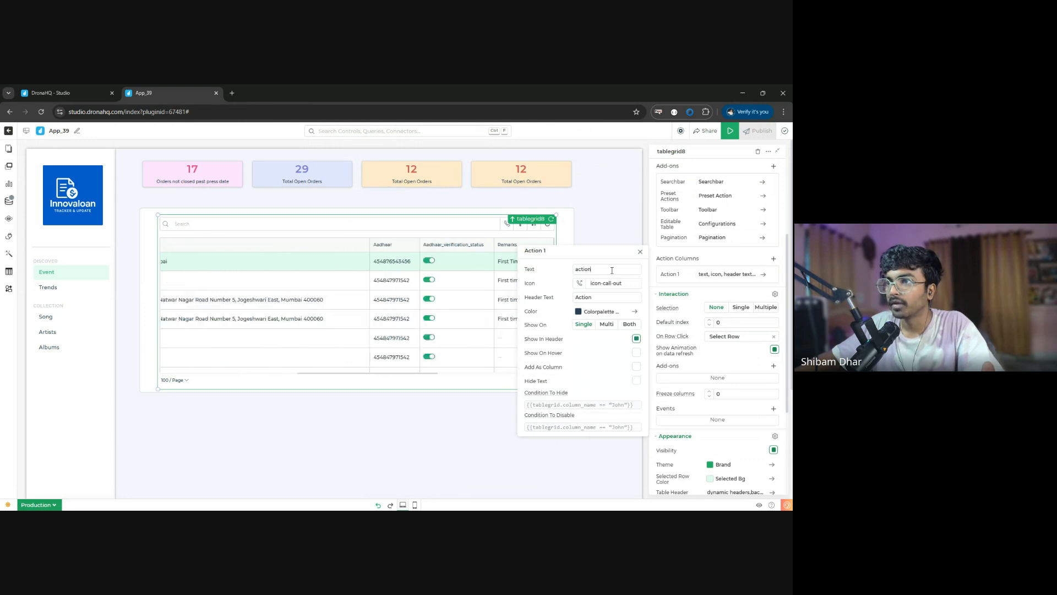
{"action": "type", "text": "Update"}
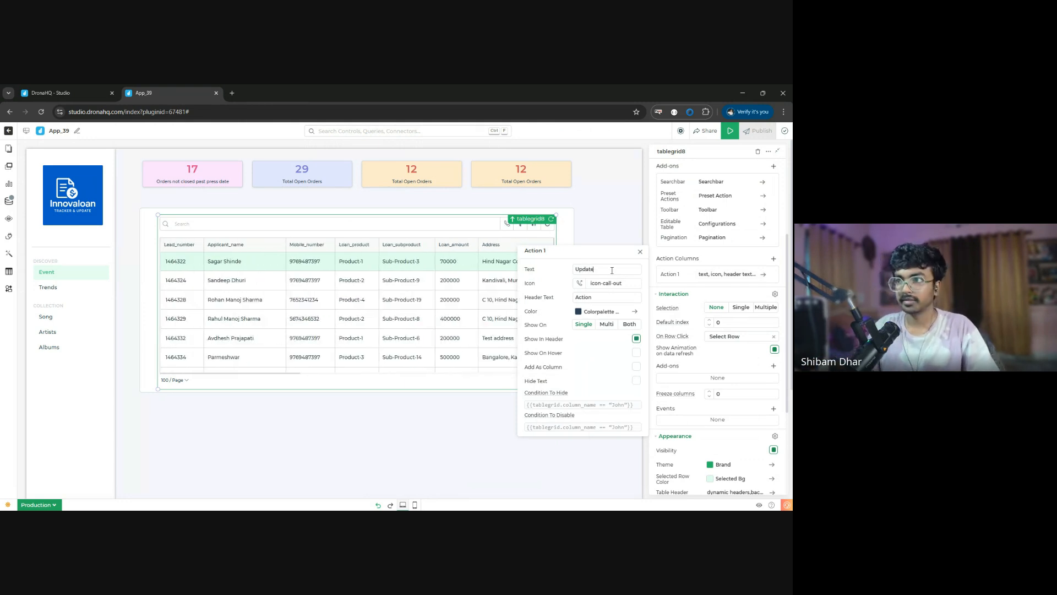
- Search the icons for "update" and set Action 1's icon to the Font Awesome icon far fa-edit
{"action": "left_click", "coordinate": [580, 283]}
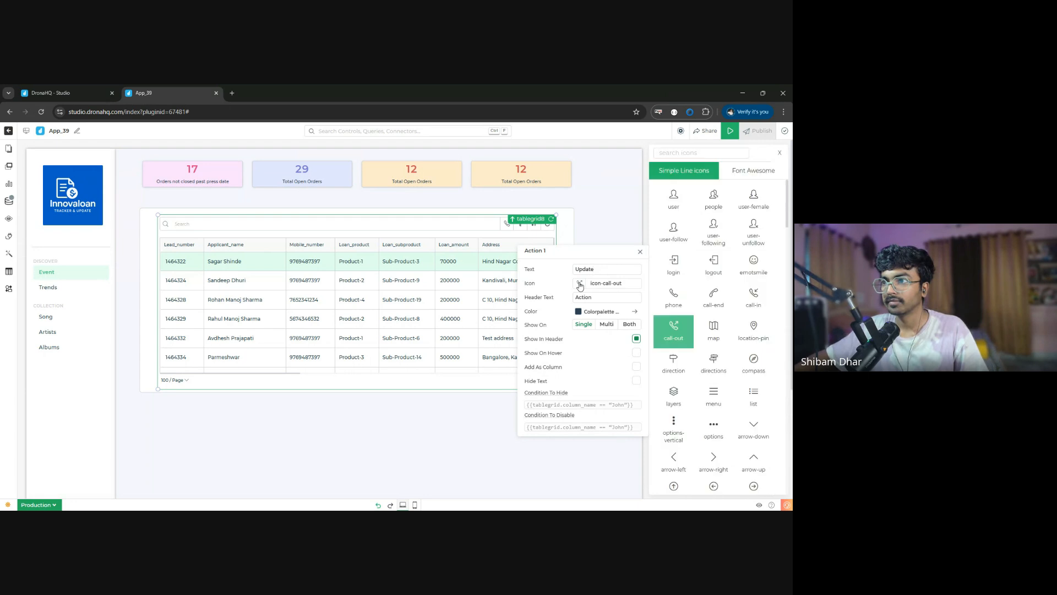
{"action": "left_click", "coordinate": [718, 154]}
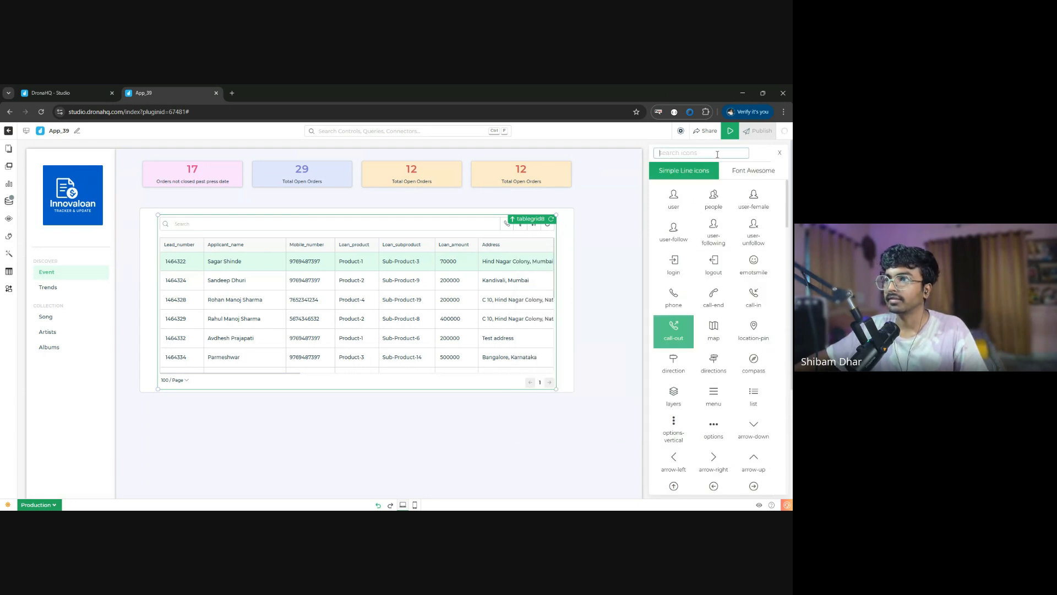
{"action": "type", "text": "update"}
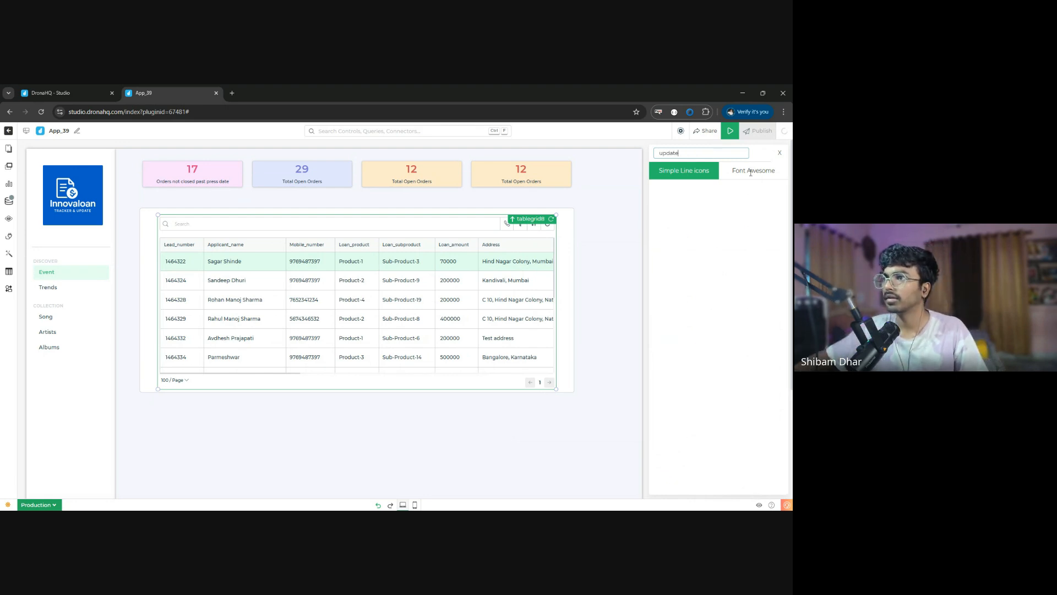
{"action": "left_click", "coordinate": [750, 171]}
{"action": "left_click", "coordinate": [722, 200]}
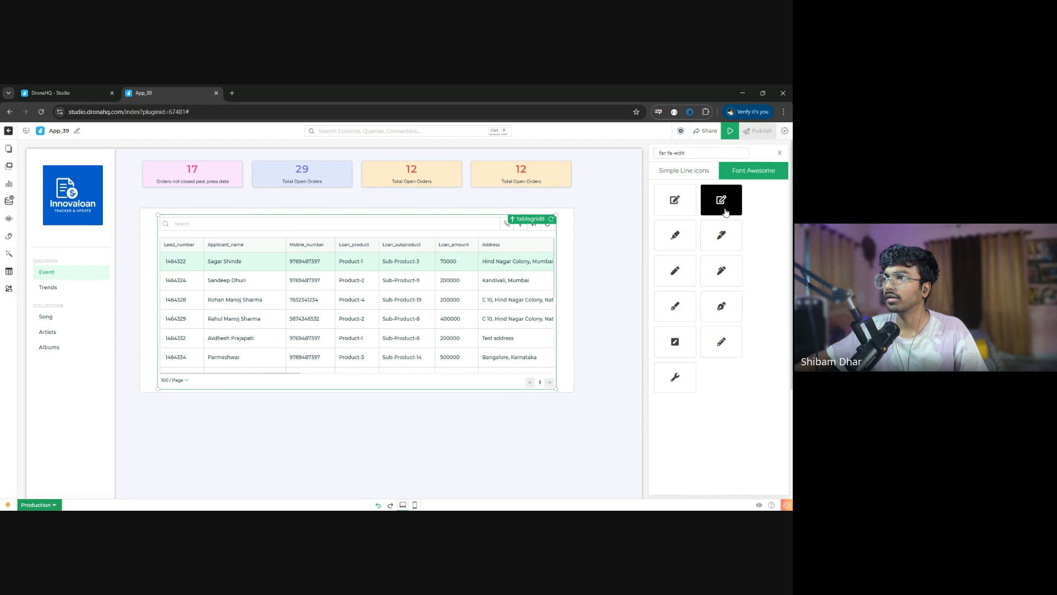
{"action": "left_click", "coordinate": [779, 155]}
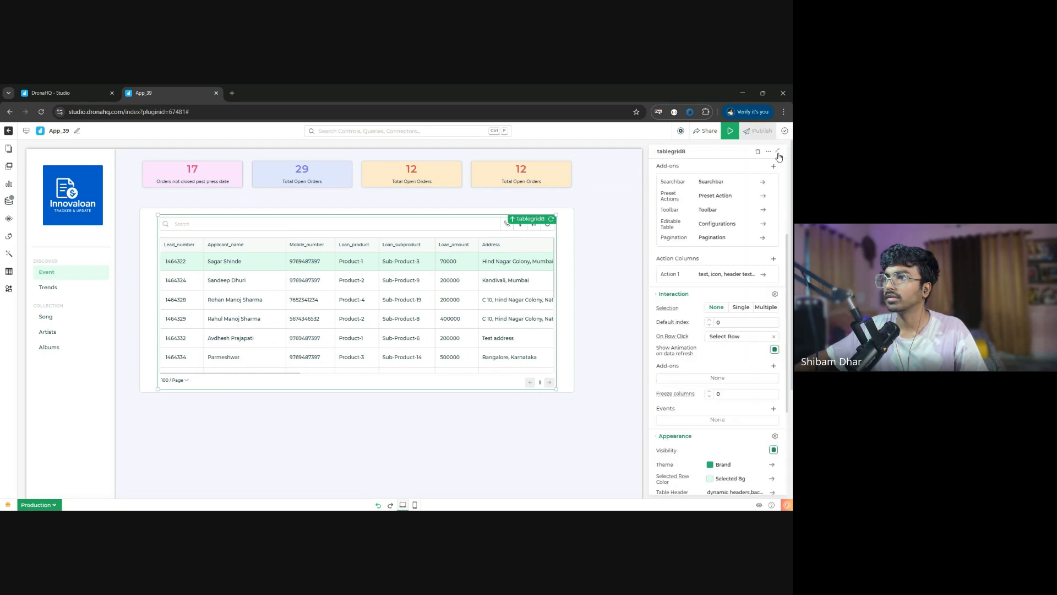
- Turn off showing Action 1 in the header and add it as a column at column index 3
{"action": "left_click", "coordinate": [738, 275]}
{"action": "left_click", "coordinate": [637, 338]}
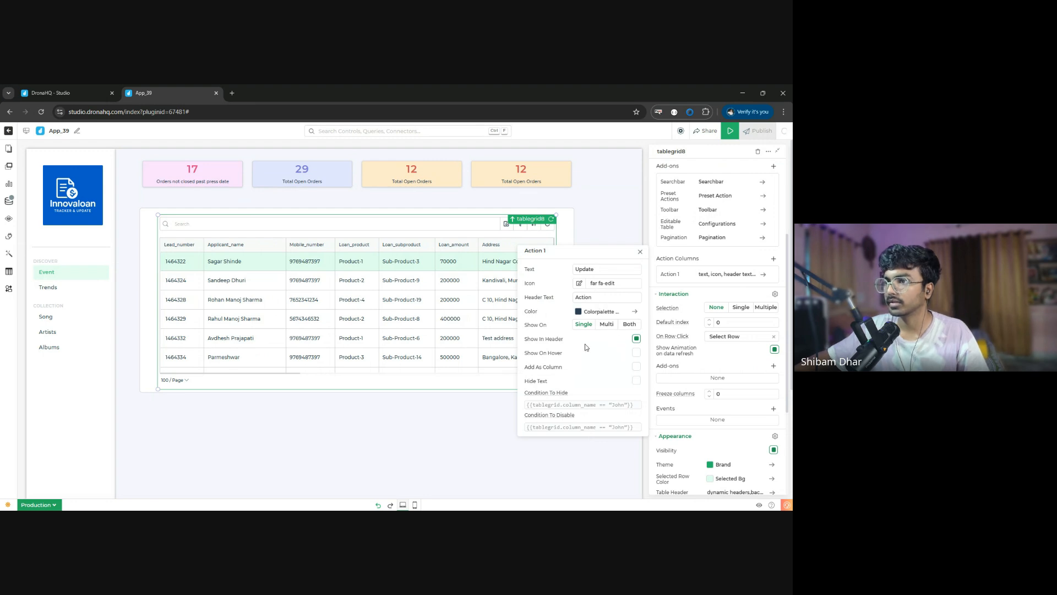
{"action": "left_click", "coordinate": [636, 338]}
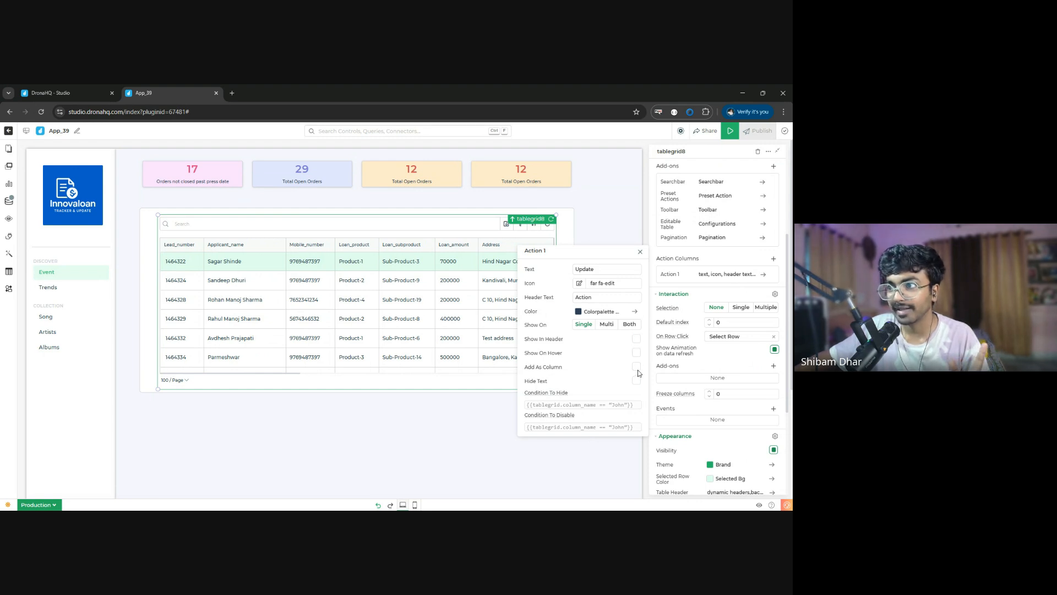
{"action": "left_click", "coordinate": [637, 369]}
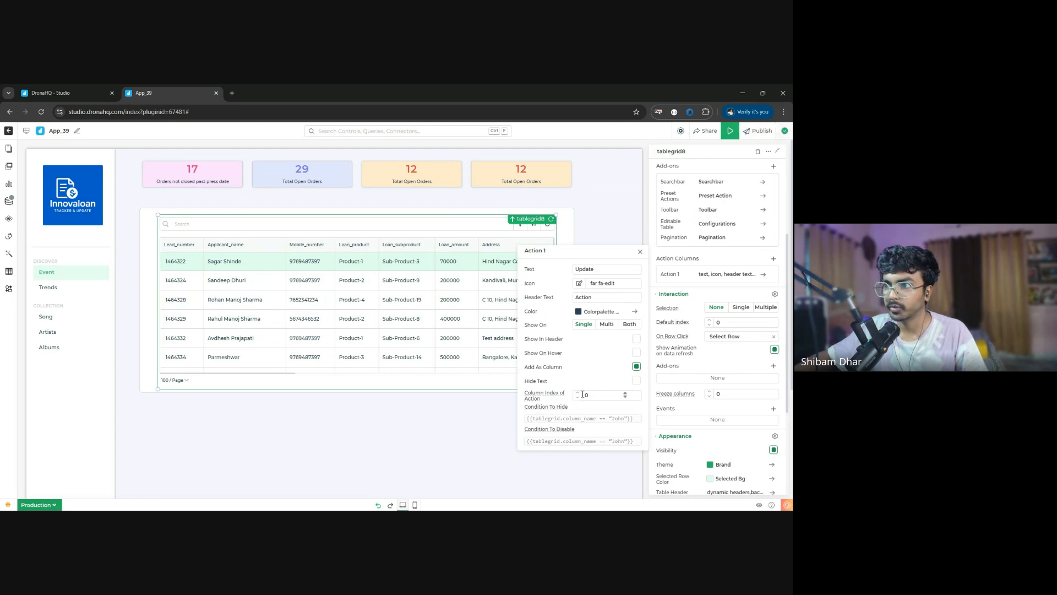
{"action": "double_click", "coordinate": [579, 396]}
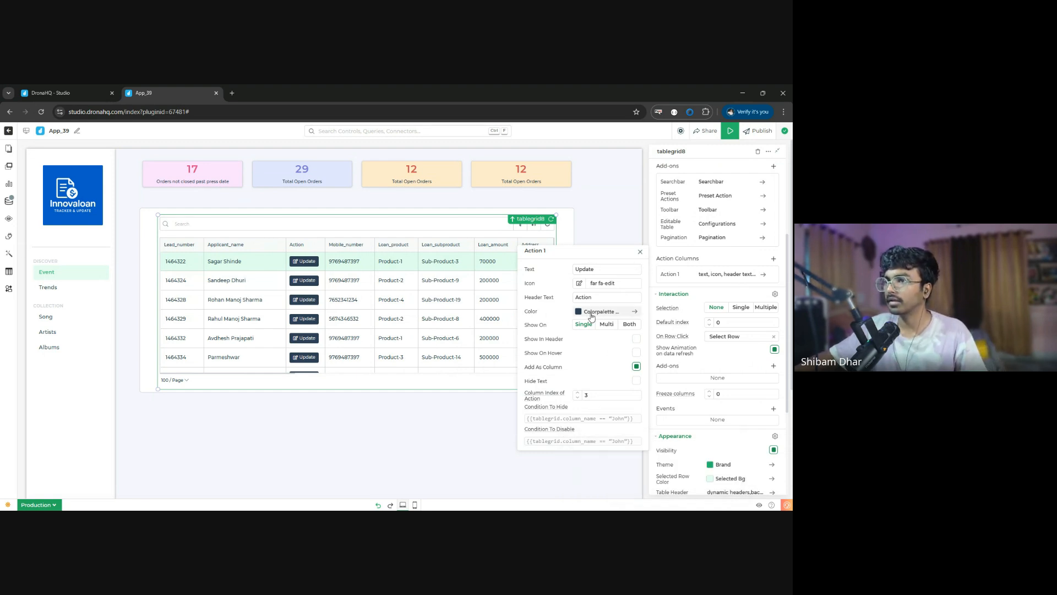
- Set the Update action's color to the blue-grey Colorpalette Six and close the Action 1 settings
{"action": "left_click", "coordinate": [634, 311]}
{"action": "left_click", "coordinate": [677, 378]}
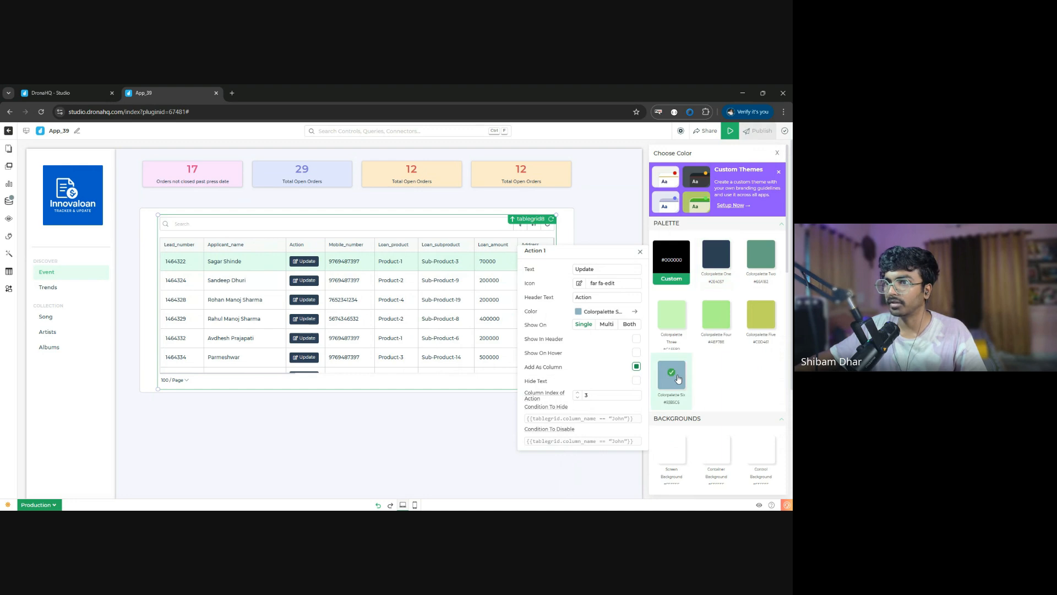
{"action": "scroll", "coordinate": [739, 383], "scroll_direction": "down", "scroll_amount": 5}
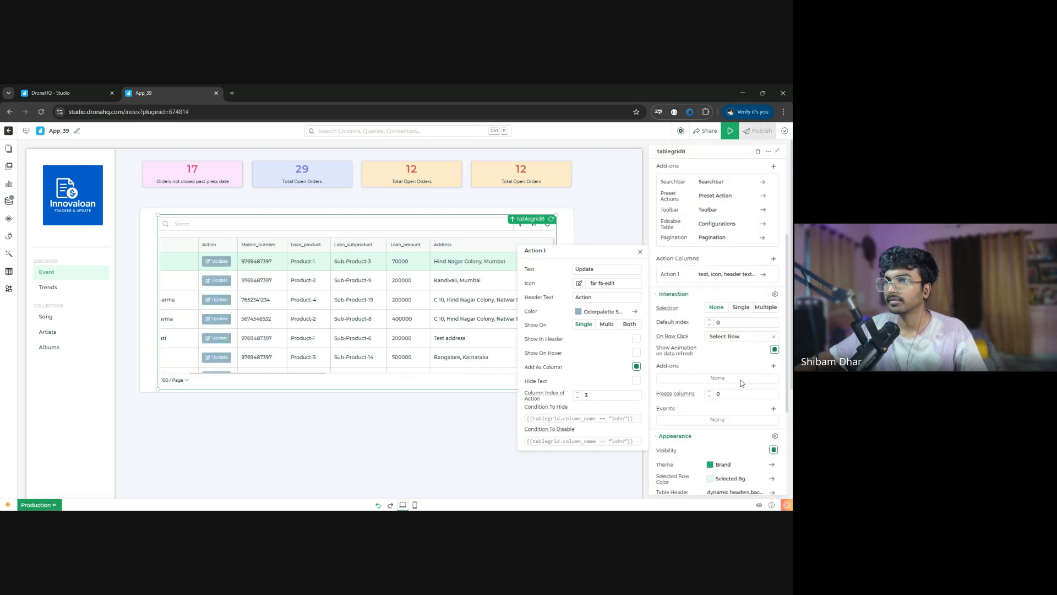
{"action": "left_click", "coordinate": [639, 251]}
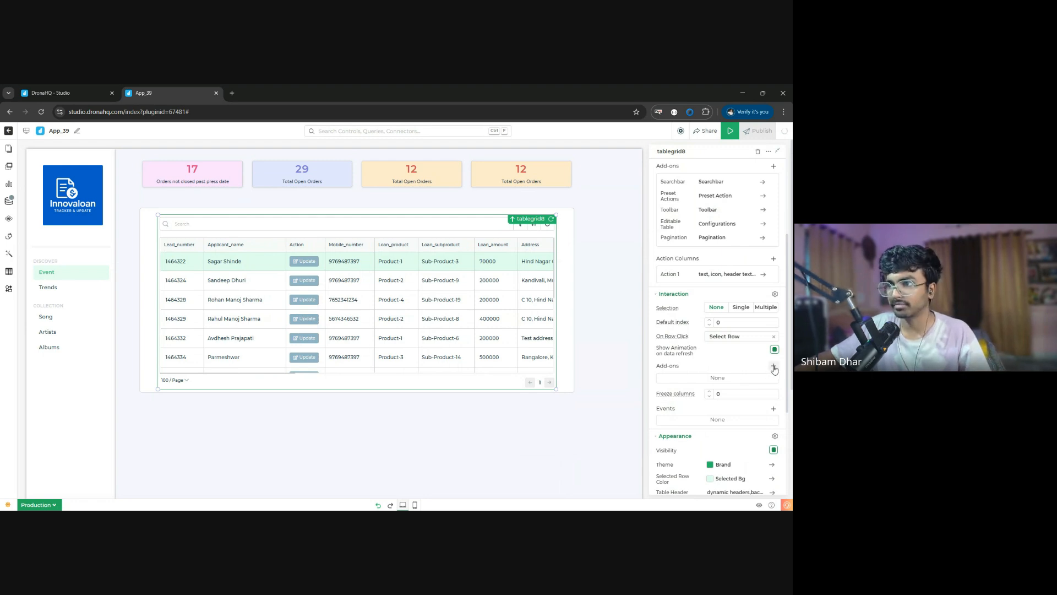
- Add an action1_click event to the table grid and open its action flow
{"action": "left_click", "coordinate": [774, 410]}
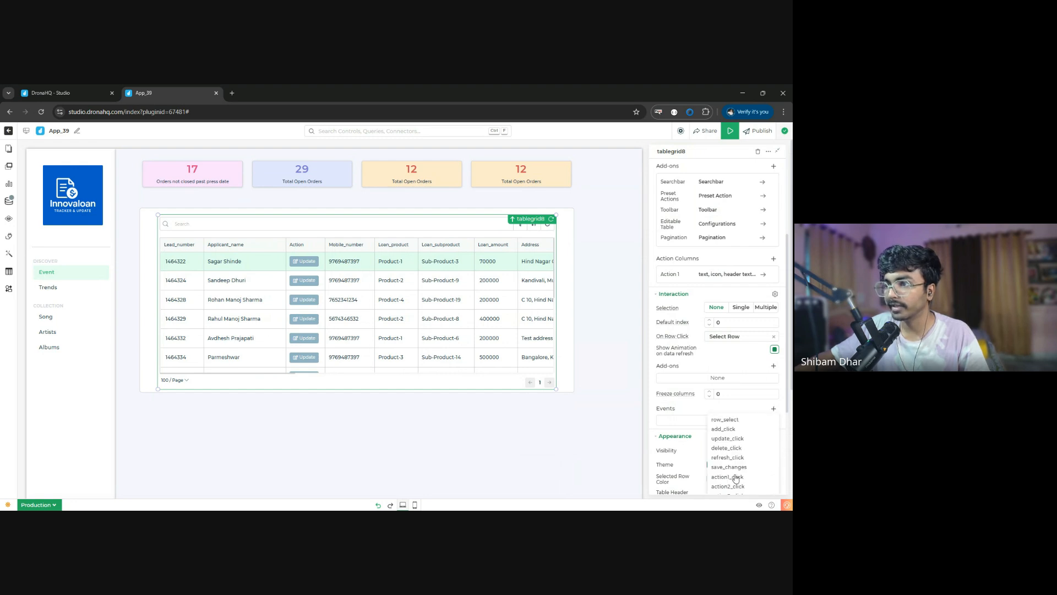
{"action": "scroll", "coordinate": [735, 476], "scroll_direction": "down", "scroll_amount": 2}
{"action": "left_click", "coordinate": [727, 389]}
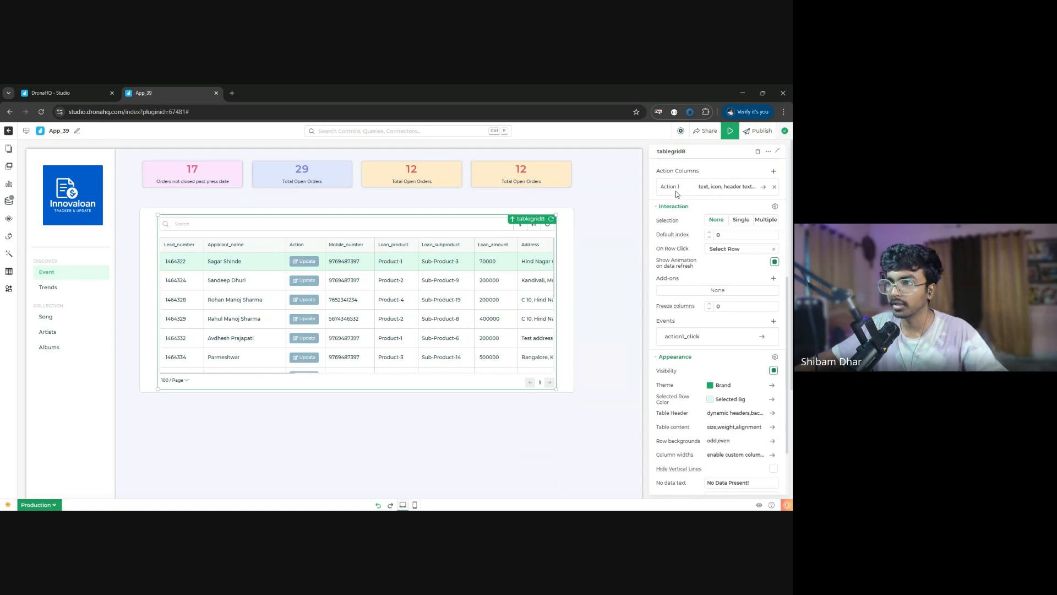
{"action": "left_click", "coordinate": [679, 338]}
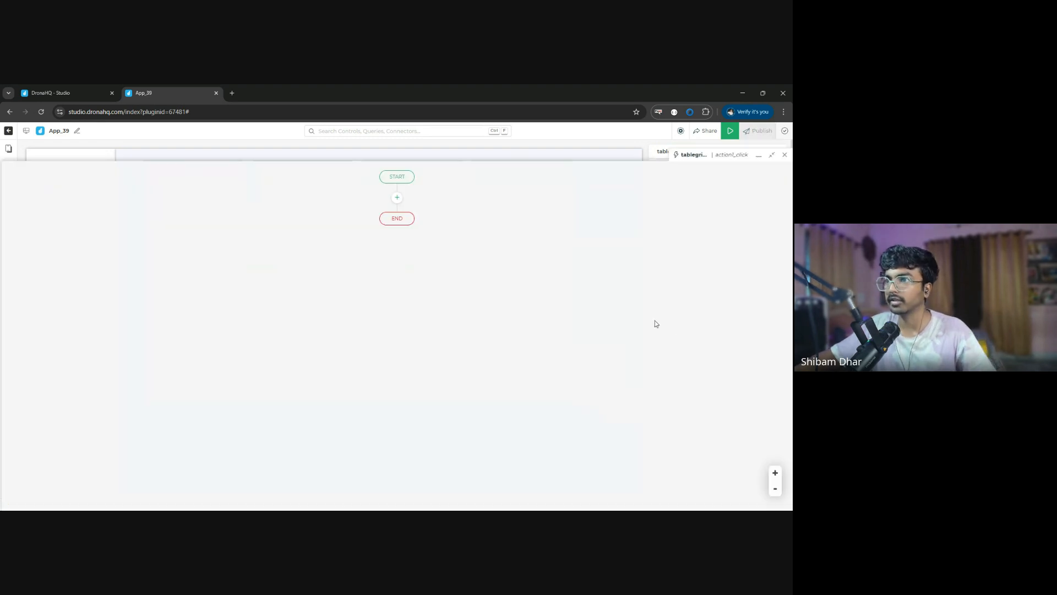
- Add a Navigate To action targeting Screen 2 to the action1_click flow, save it, and close the flow
{"action": "left_click", "coordinate": [397, 197]}
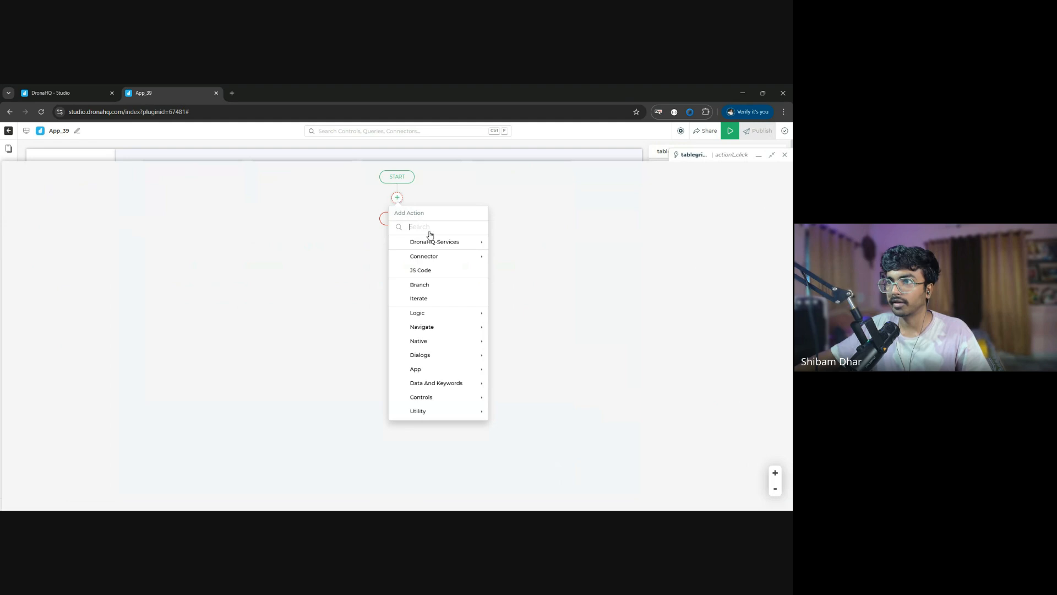
{"action": "type", "text": "naviga"}
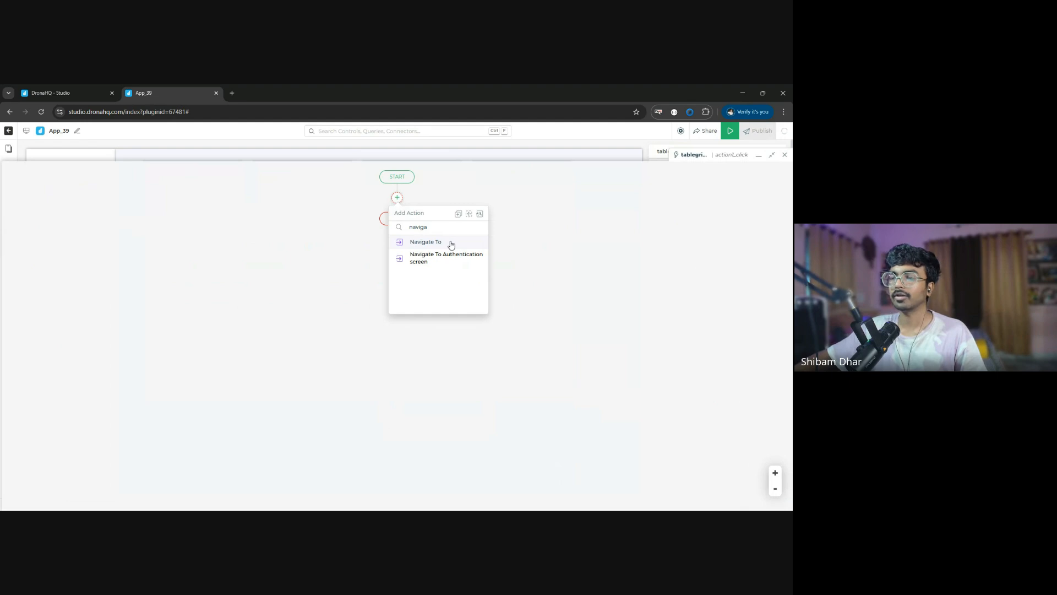
{"action": "left_click", "coordinate": [451, 241]}
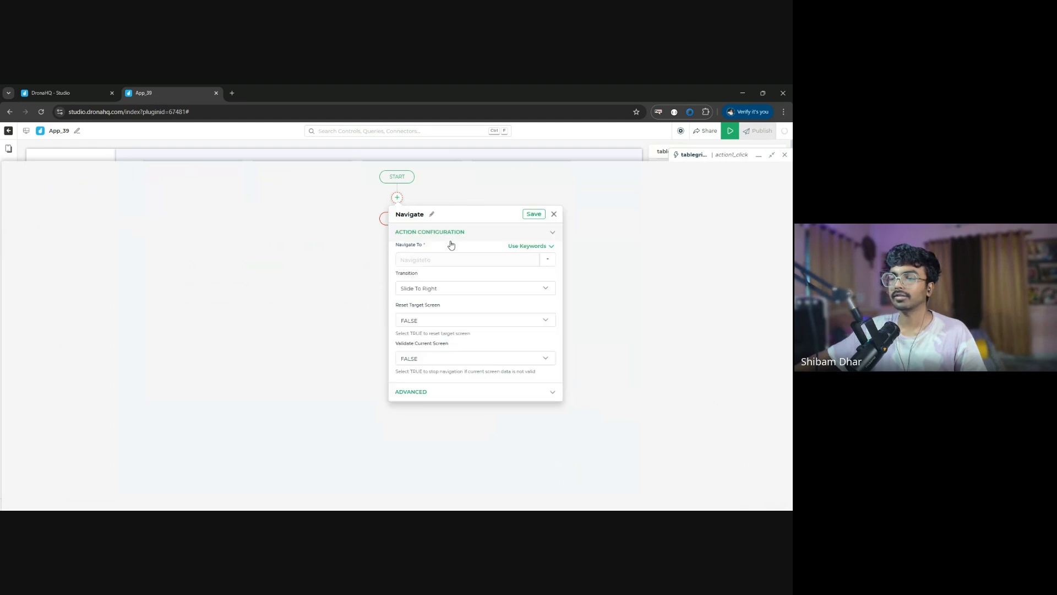
{"action": "left_click", "coordinate": [547, 264]}
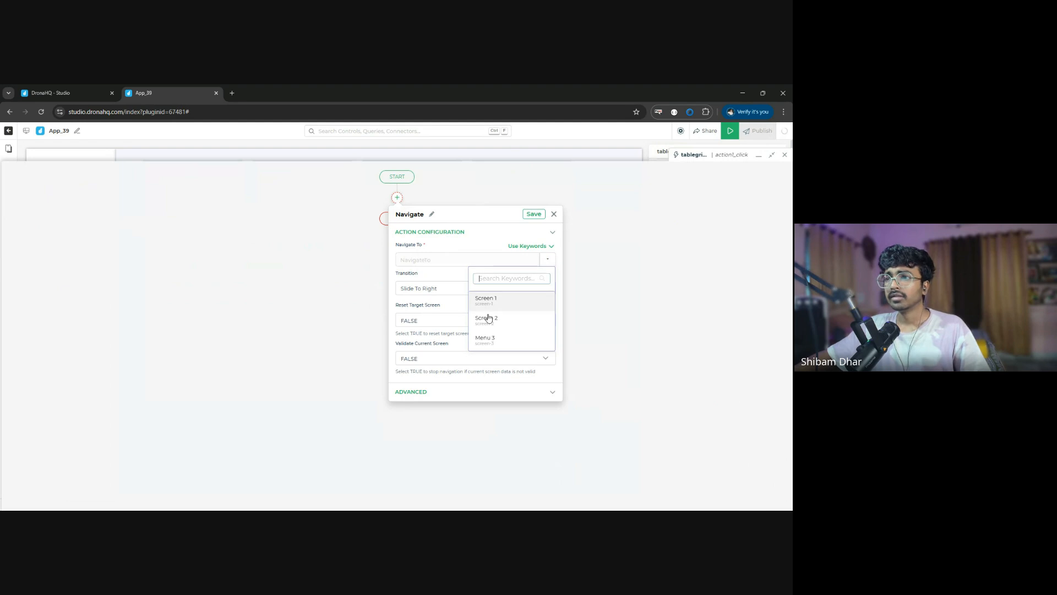
{"action": "left_click", "coordinate": [507, 318]}
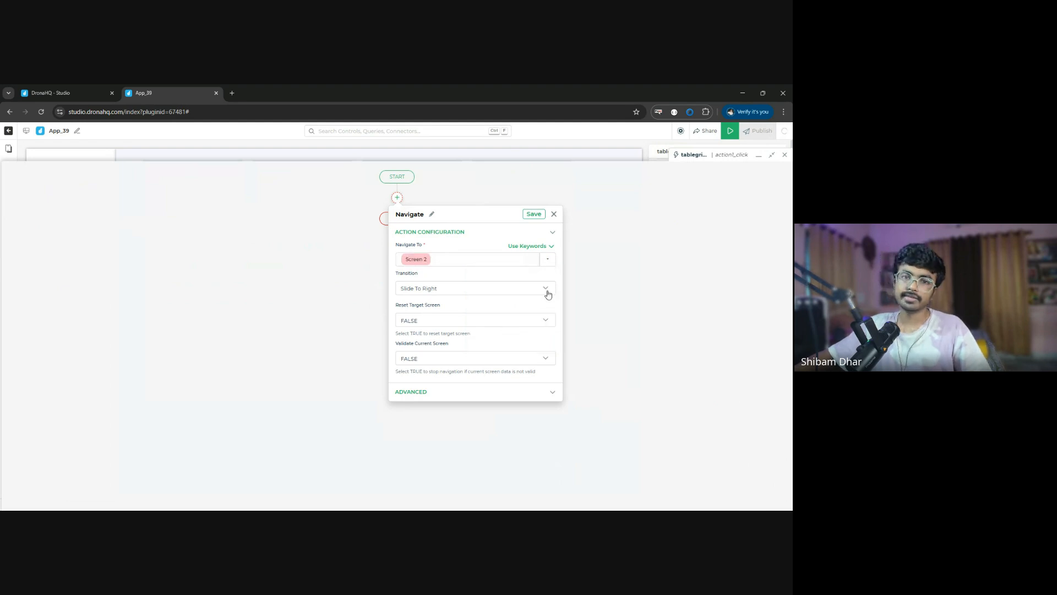
{"action": "left_click", "coordinate": [534, 215]}
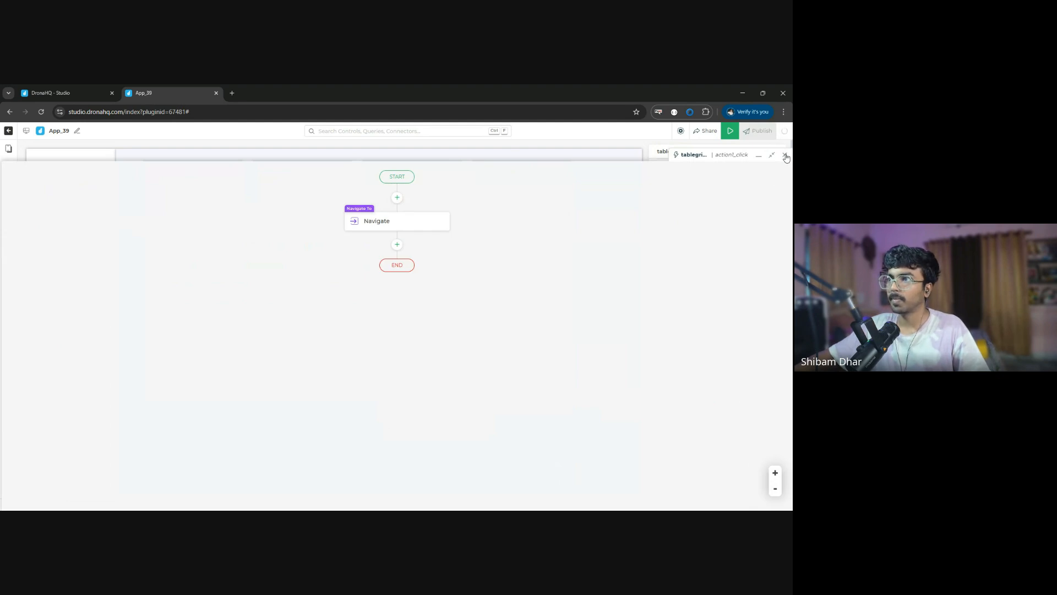
{"action": "left_click", "coordinate": [785, 156]}
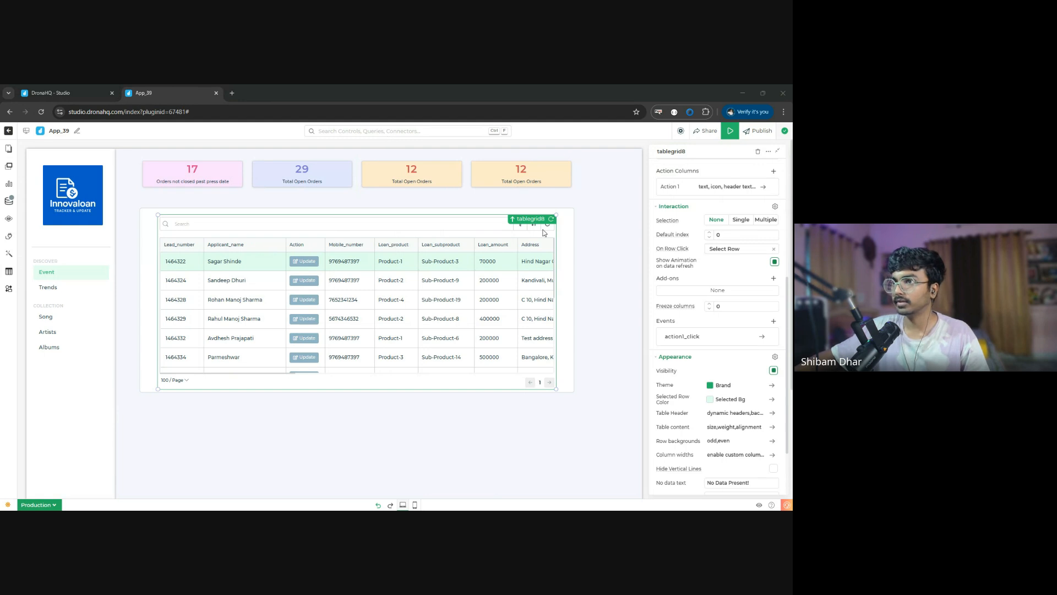
- Preview the app and examine the response and request of the get_details query in the logs, then exit the preview
{"action": "left_click", "coordinate": [413, 266]}
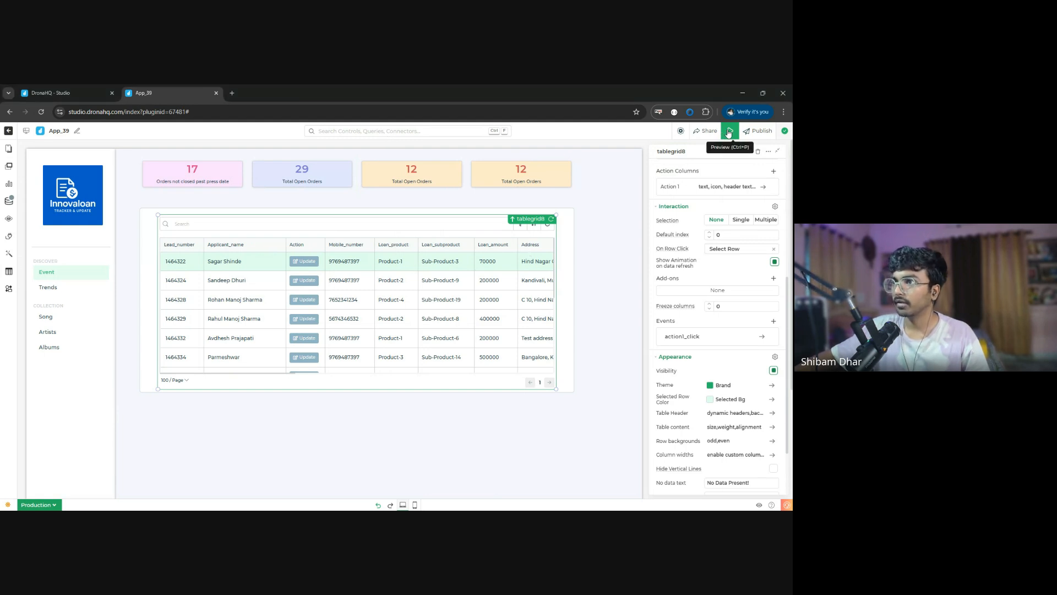
{"action": "key", "text": "ctrl+p"}
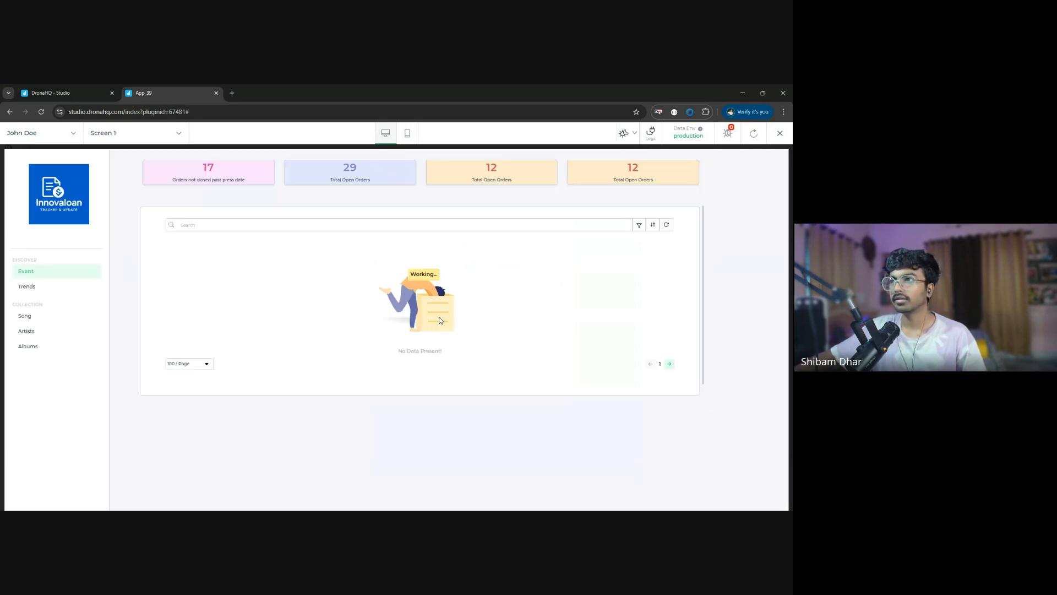
{"action": "left_click", "coordinate": [653, 138]}
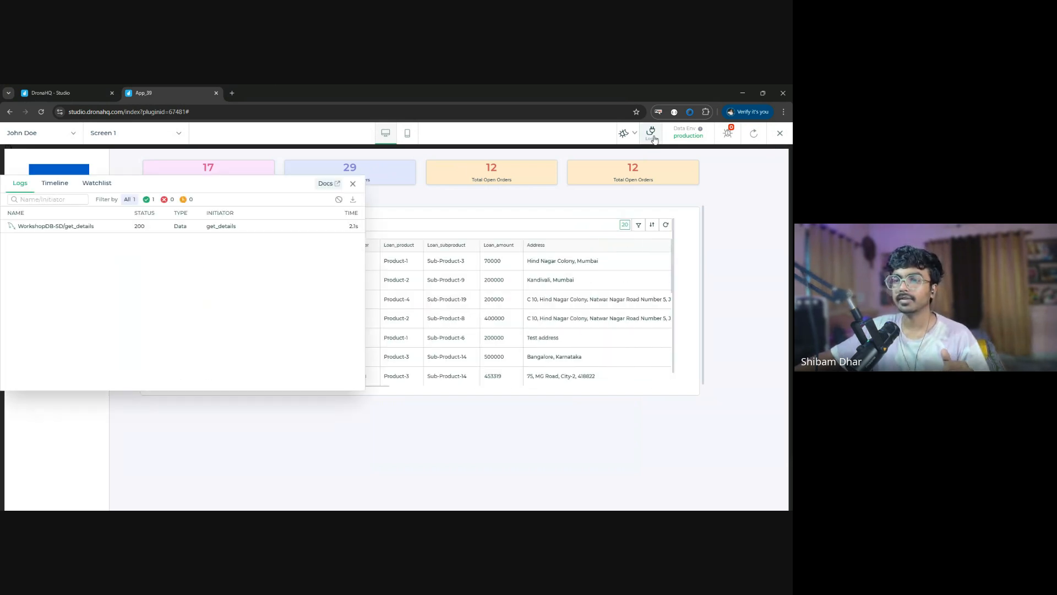
{"action": "left_click", "coordinate": [113, 227]}
{"action": "left_click", "coordinate": [164, 213]}
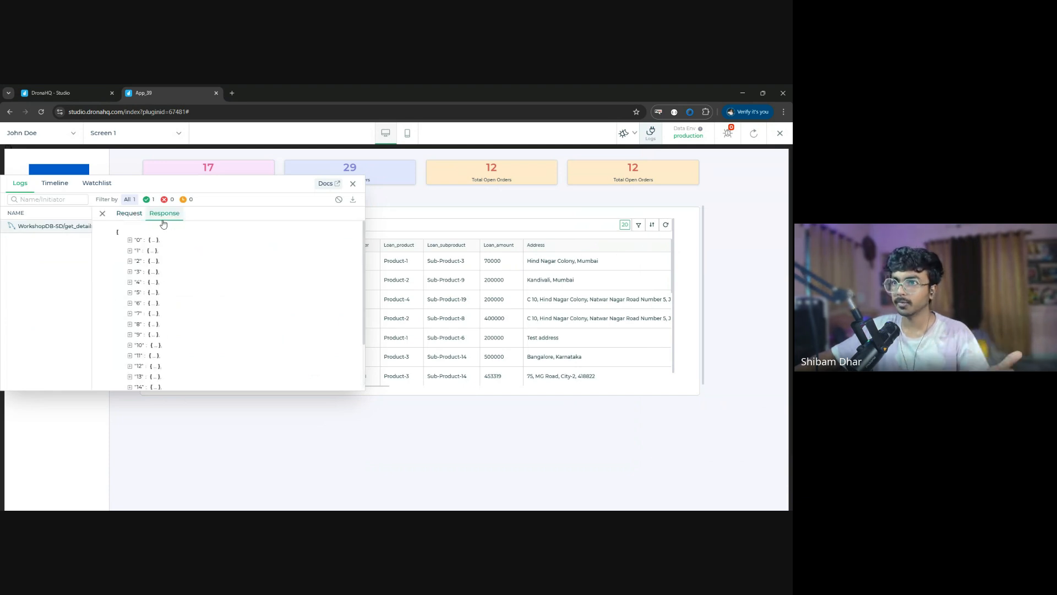
{"action": "left_click", "coordinate": [130, 213]}
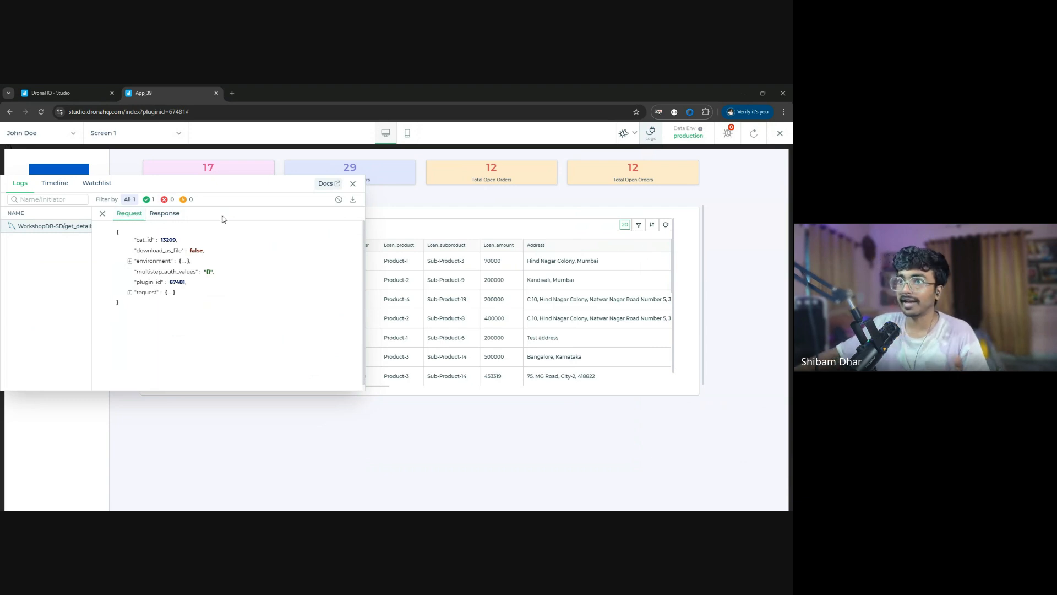
{"action": "left_click", "coordinate": [353, 183]}
{"action": "left_click", "coordinate": [777, 136]}
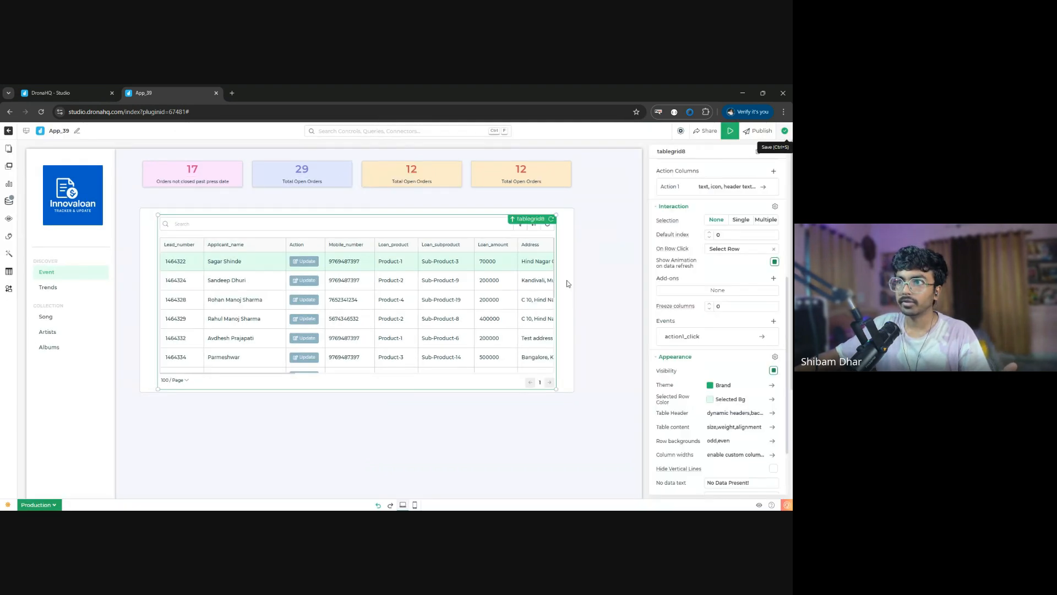
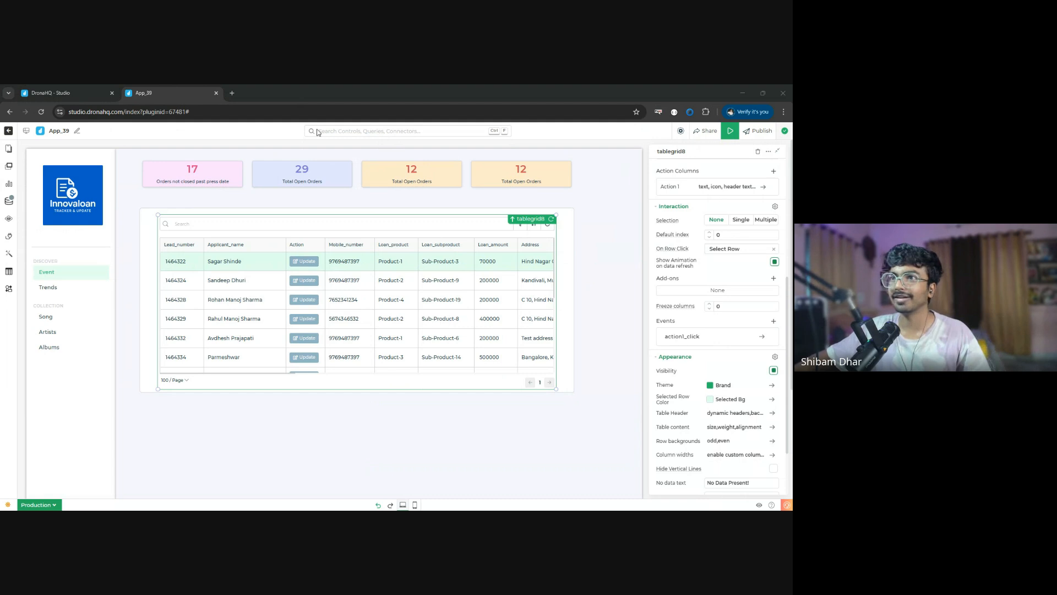
- Add a WorkshopDB-SD connector query that counts loans and sums loan_amount from lead_capture, in total and for accepted, rejected and pending status
{"action": "left_click", "coordinate": [738, 88]}
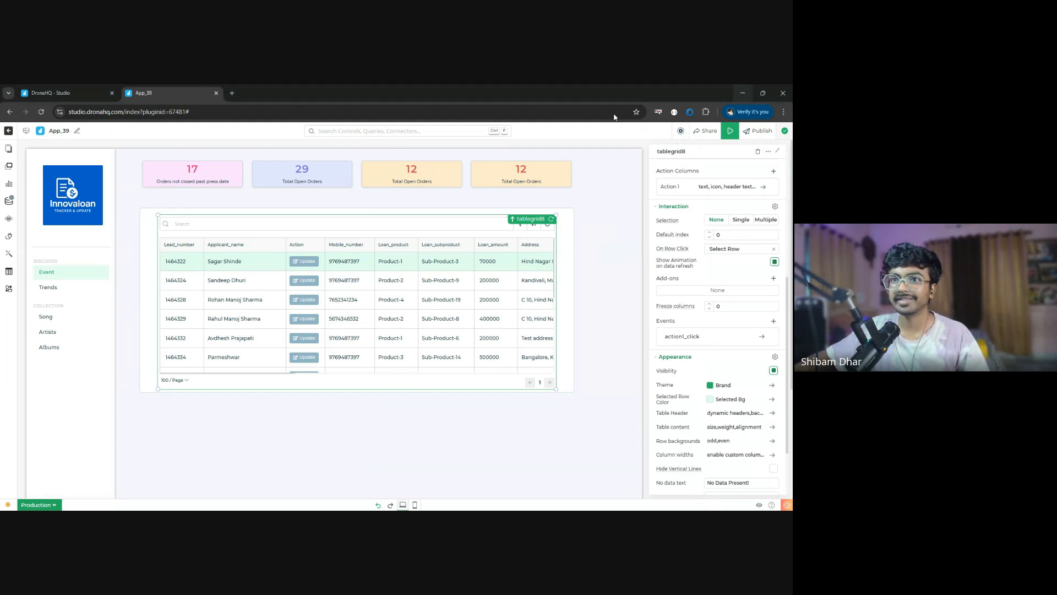
{"action": "left_click", "coordinate": [10, 203]}
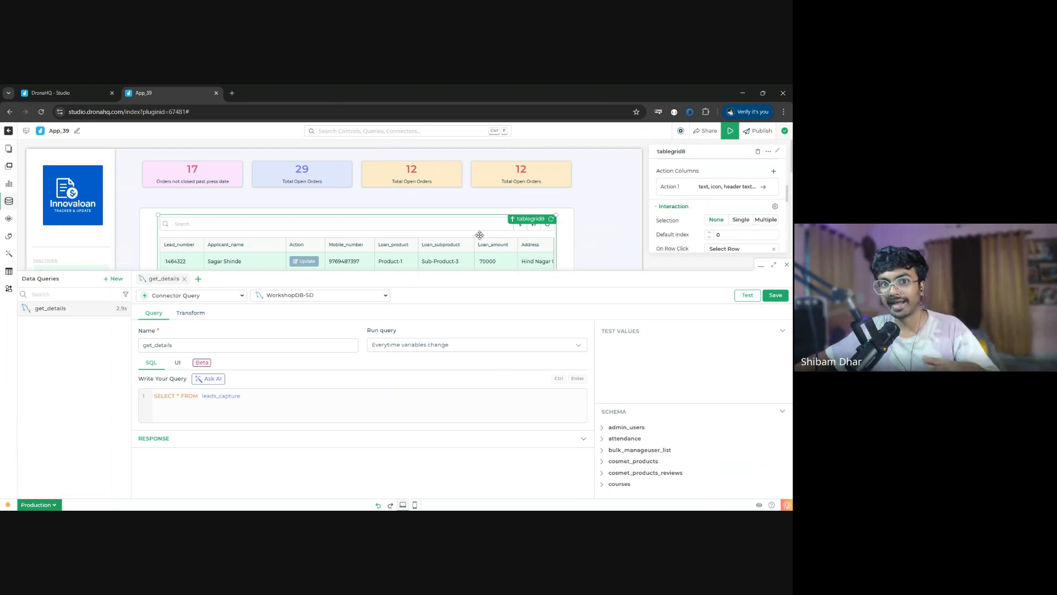
{"action": "left_click", "coordinate": [199, 280]}
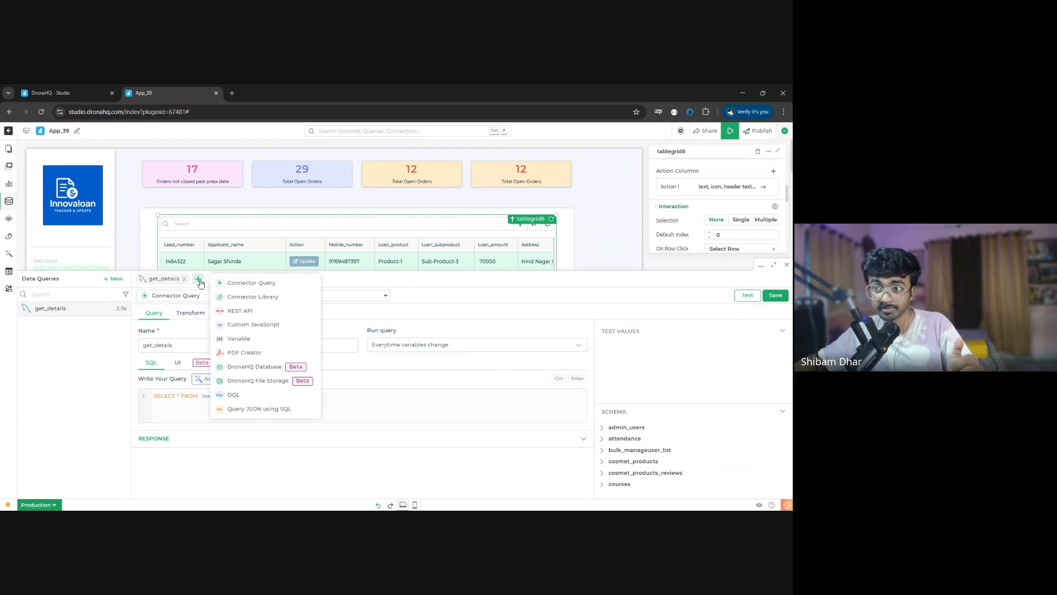
{"action": "left_click", "coordinate": [275, 289]}
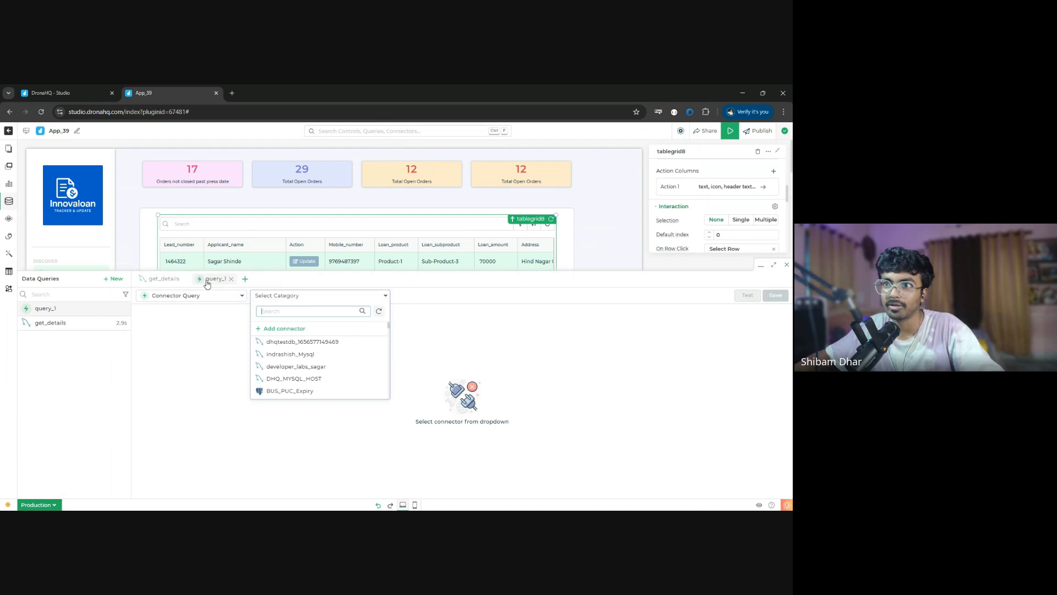
{"action": "type", "text": "worksh"}
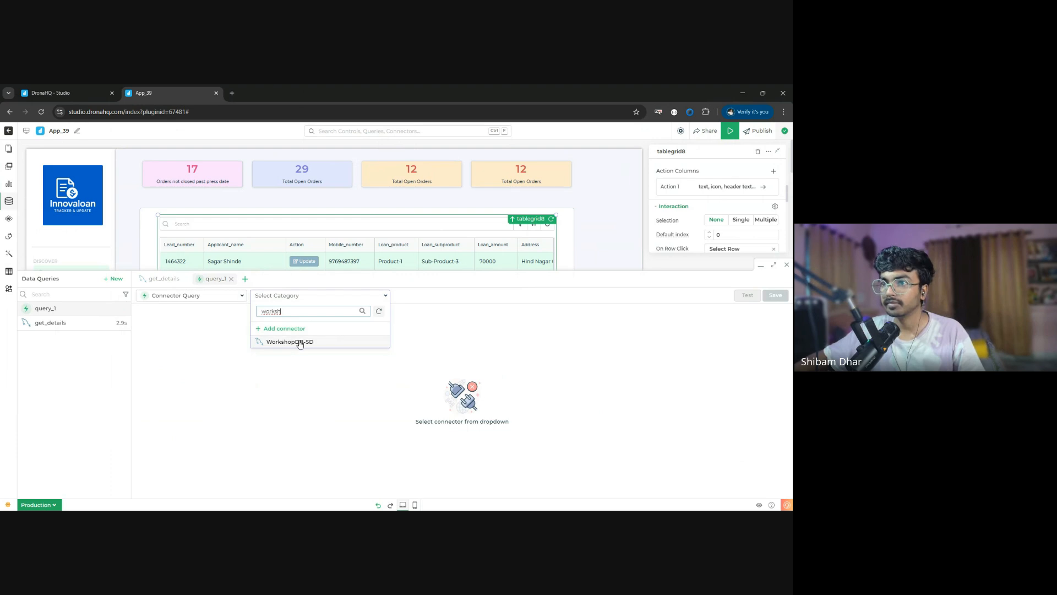
{"action": "left_click", "coordinate": [297, 341]}
{"action": "left_click", "coordinate": [238, 404]}
{"action": "type", "text": "SELECT  COUNT(*) AS total_loans,  SUM(loan_amount) AS total_loan_amount,   COUNT(CASE WHEN status = 'accepted' THEN 1 END) AS approved_loans,  SUM(CASE WHEN status = 'accepted' THEN loan_amount ELSE 0 END) AS approved_loan_amount,   COUNT(CASE WHEN status = 'rejected' THEN 1 END) AS rejected_loans,  SUM(CASE WHEN status = 'rejected' THEN loan_amount ELSE 0 END) AS rejected_loan_amount,   COUNT(CASE WHEN status = 'pending' THEN 1 END) AS pending_loans,  SUM(CASE WHEN status = 'pending' THEN loan_amount ELSE 0 END) AS pending_loan_amount FROM lead_capture"}
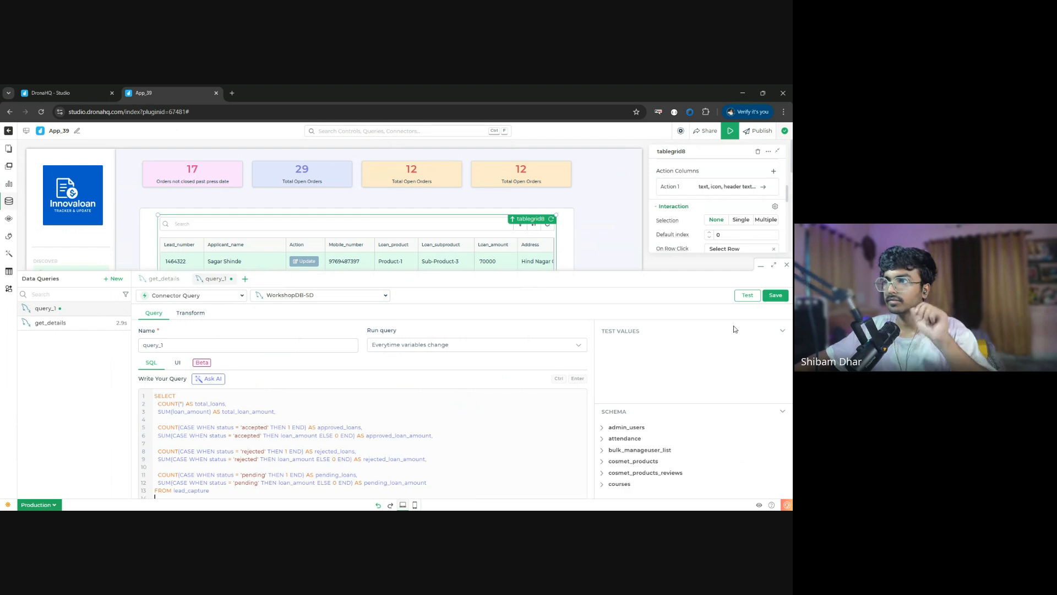
- Test the new query, correct the table name in its FROM clause to leads_capture, and test it again
{"action": "left_click", "coordinate": [752, 298]}
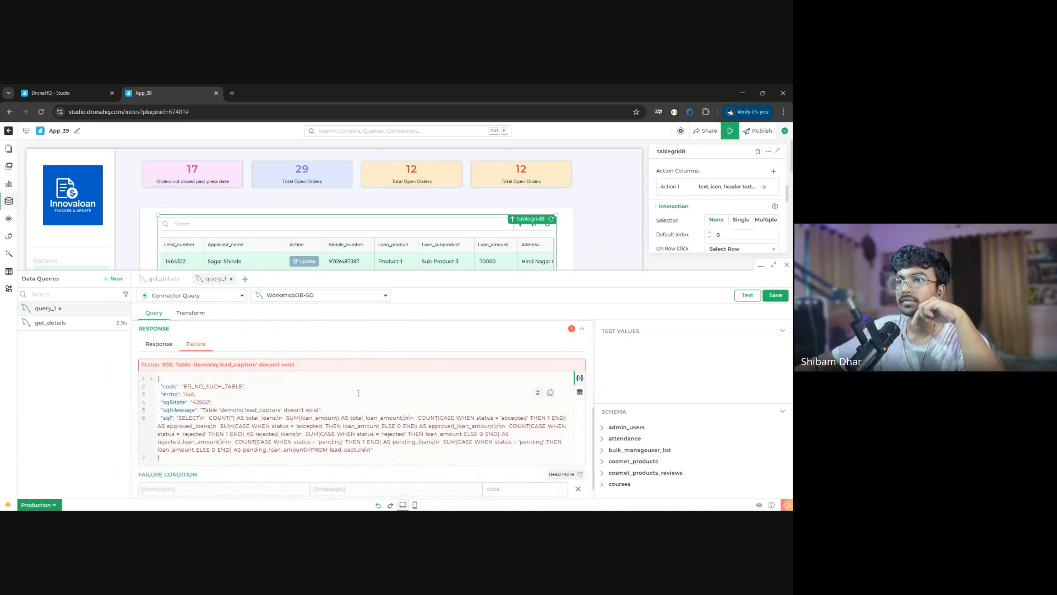
{"action": "scroll", "coordinate": [334, 399], "scroll_direction": "up", "scroll_amount": 5}
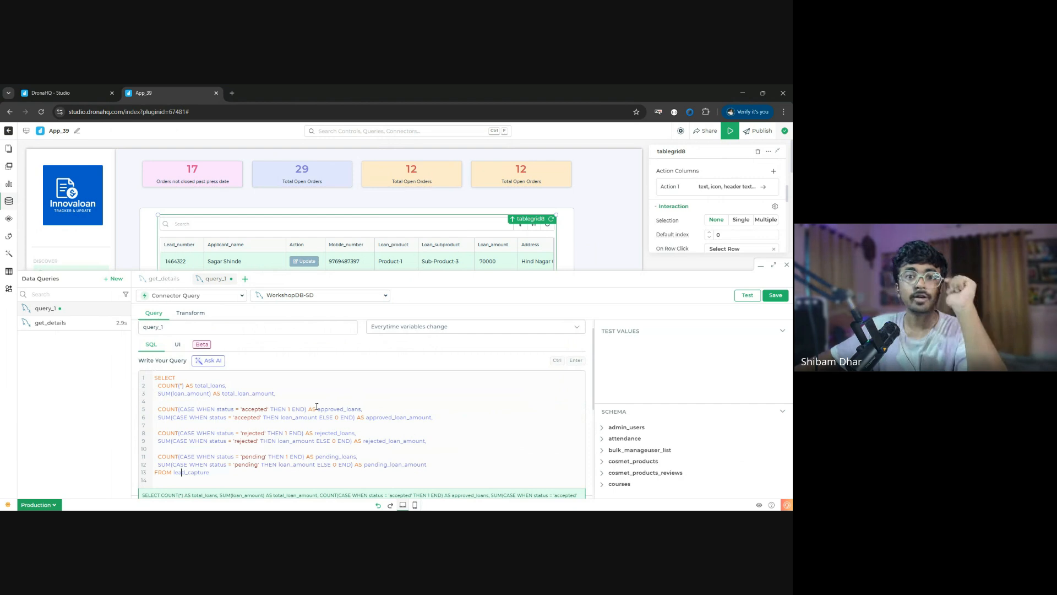
{"action": "scroll", "coordinate": [317, 406], "scroll_direction": "down", "scroll_amount": 5}
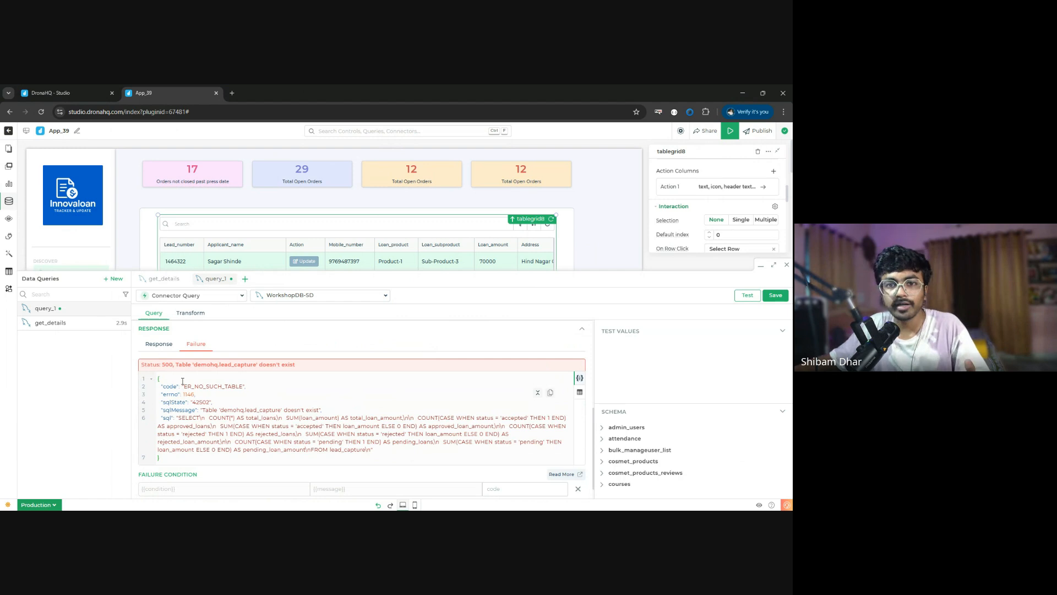
{"action": "left_click_drag", "start_coordinate": [201, 411], "coordinate": [342, 413]}
{"action": "left_click", "coordinate": [344, 413]}
{"action": "scroll", "coordinate": [248, 422], "scroll_direction": "up", "scroll_amount": 5}
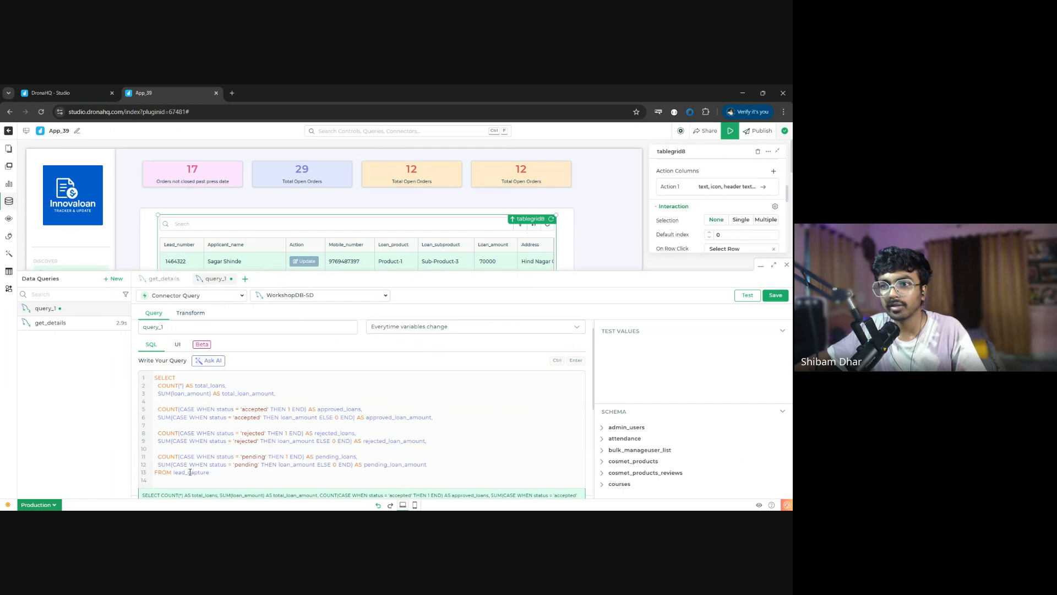
{"action": "type", "text": "s"}
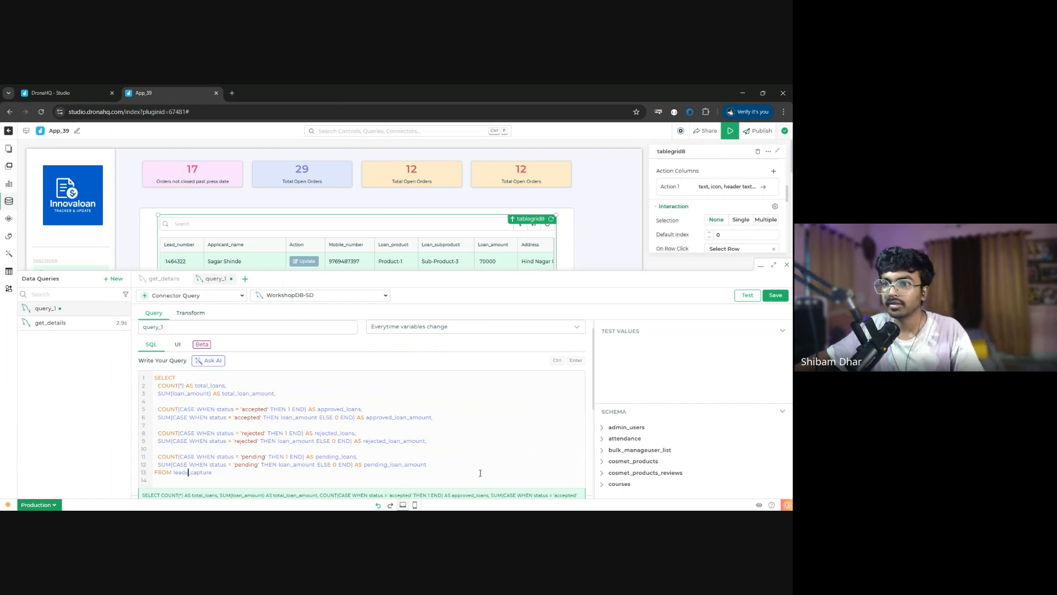
{"action": "left_click", "coordinate": [748, 298]}
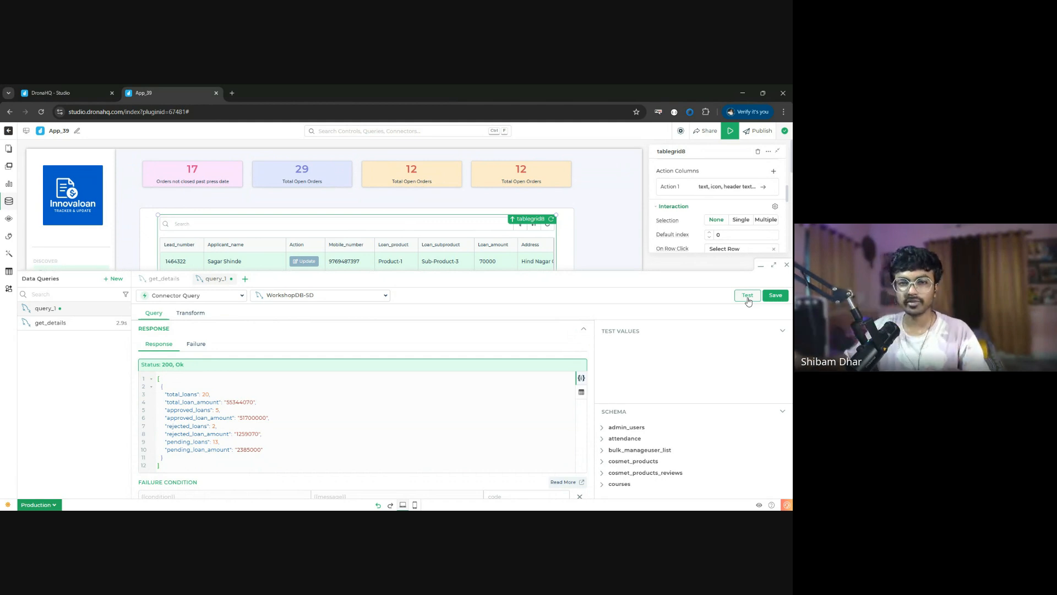
- Rename the new query to loan_analytics, save it, and close the data queries editor
{"action": "scroll", "coordinate": [253, 361], "scroll_direction": "up", "scroll_amount": 3}
{"action": "scroll", "coordinate": [253, 362], "scroll_direction": "up", "scroll_amount": 3}
{"action": "double_click", "coordinate": [199, 340]}
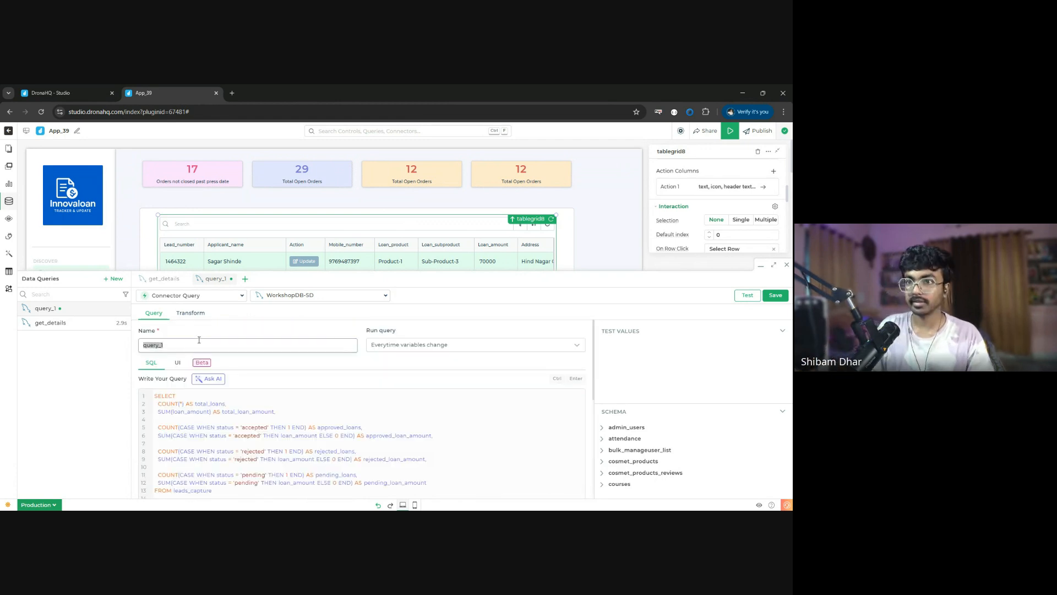
{"action": "type", "text": "loan_anayl"}
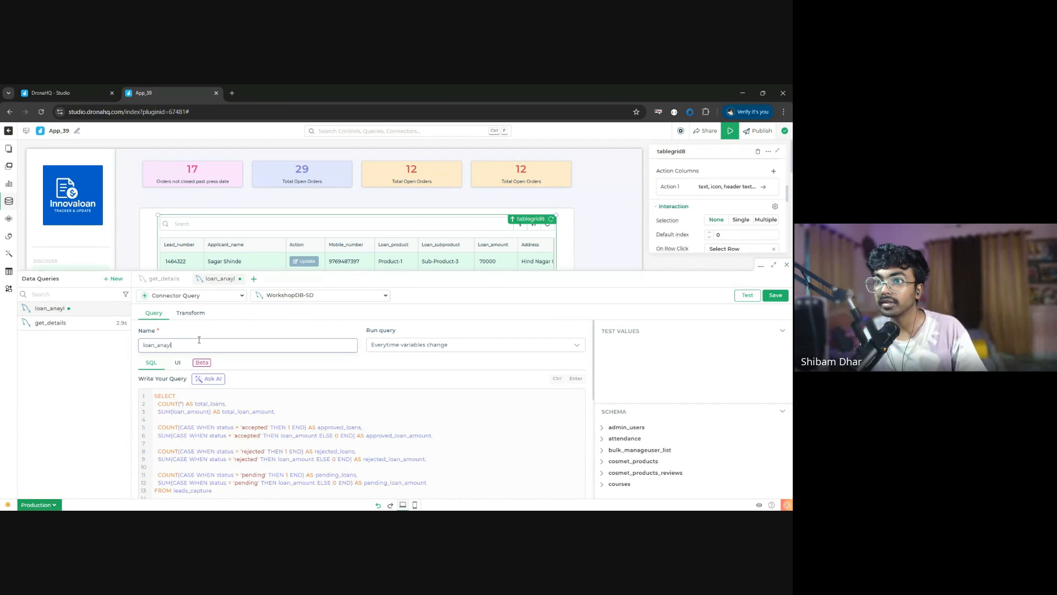
{"action": "key", "text": "BackSpace"}
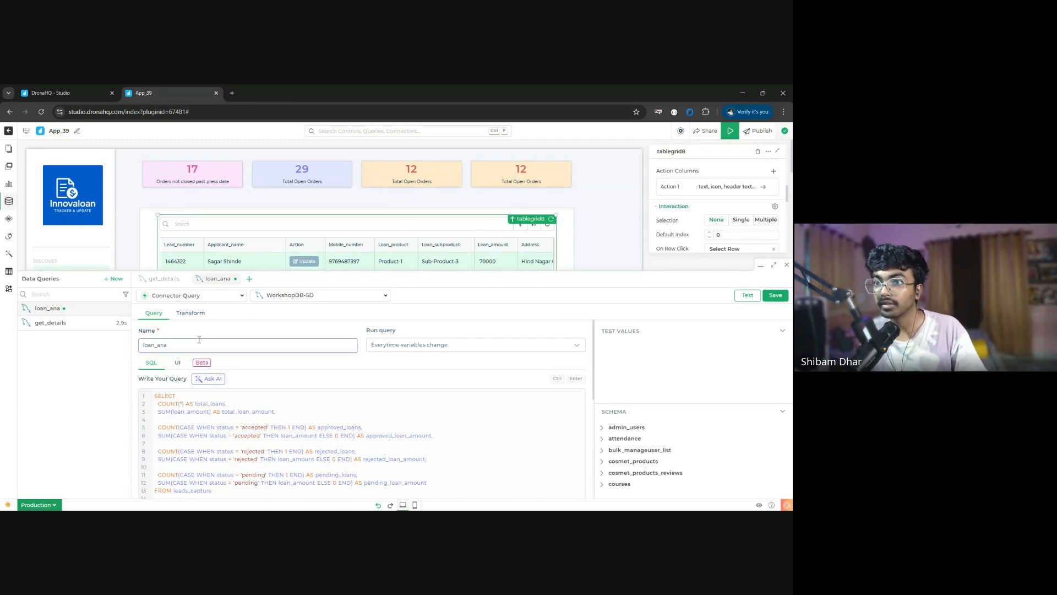
{"action": "type", "text": "lytics"}
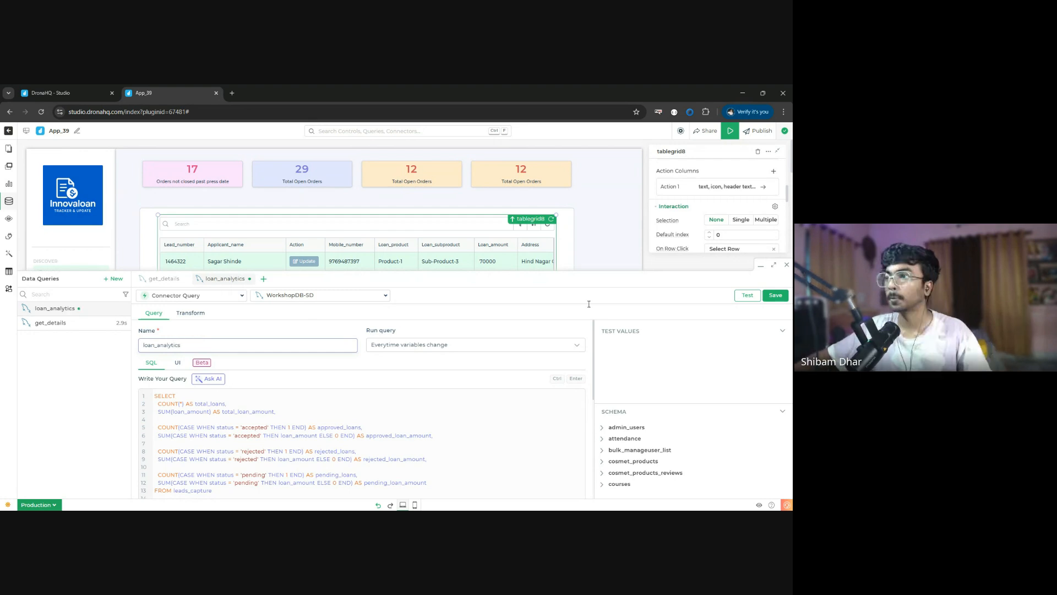
{"action": "left_click", "coordinate": [778, 298]}
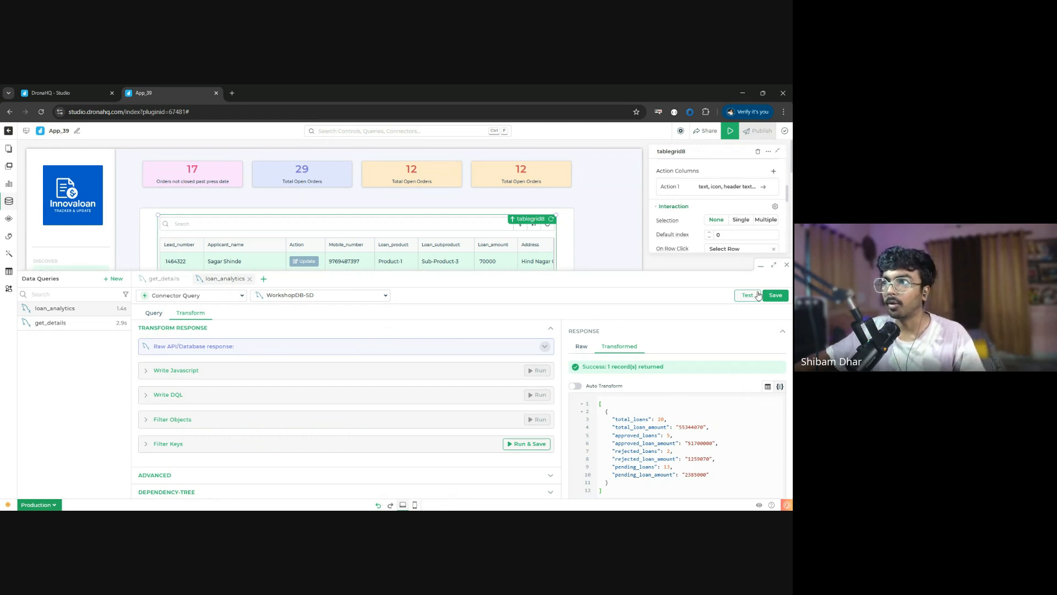
{"action": "left_click", "coordinate": [786, 264]}
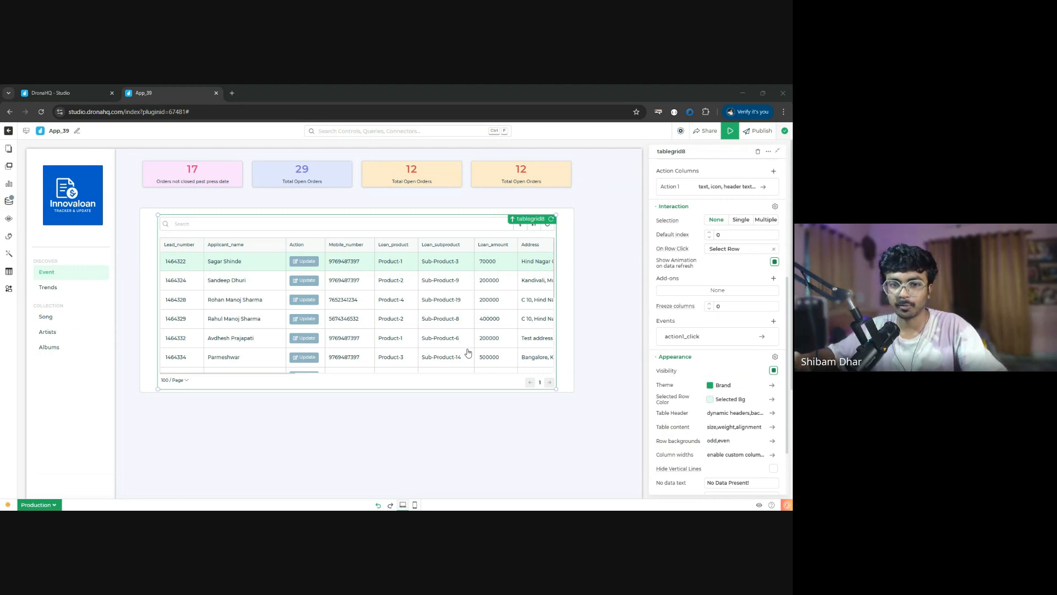
- Bind the value of the pink metric card to {{loan_analytics.approved_loan_amount[0]}}
{"action": "left_click", "coordinate": [779, 430]}
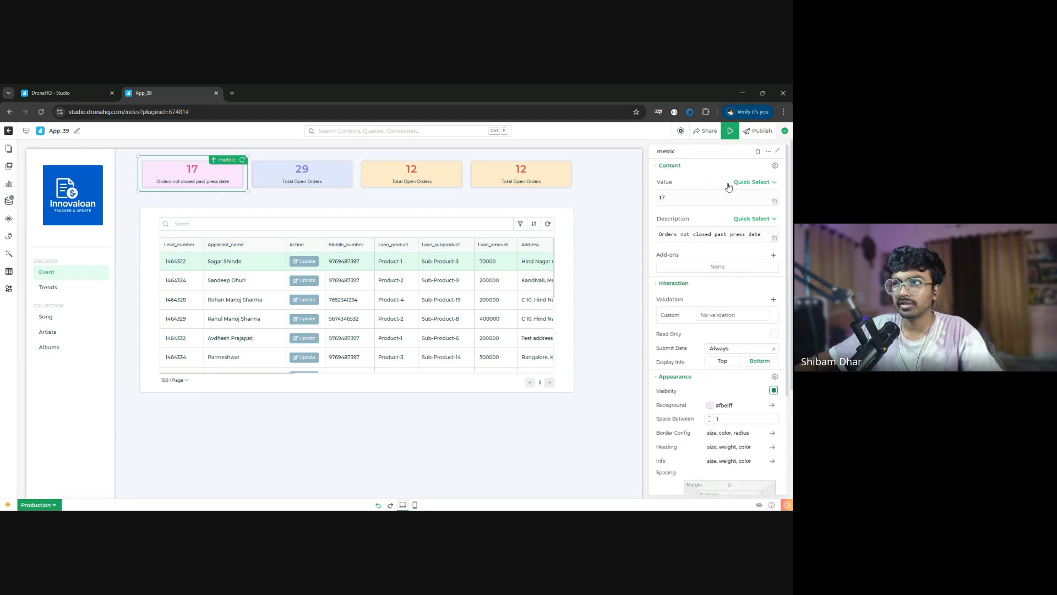
{"action": "double_click", "coordinate": [692, 197]}
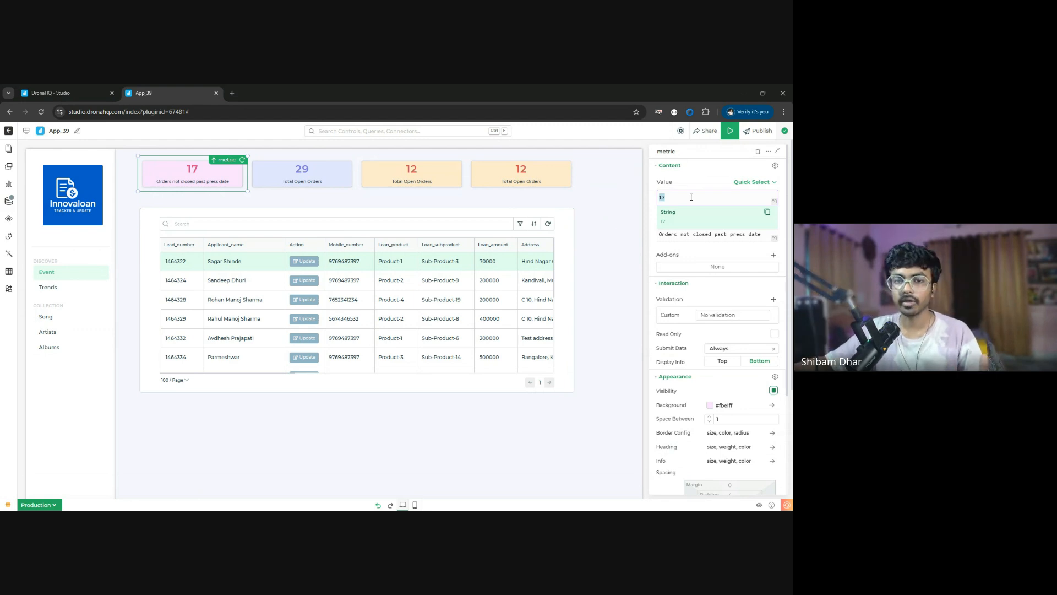
{"action": "type", "text": "{{"}
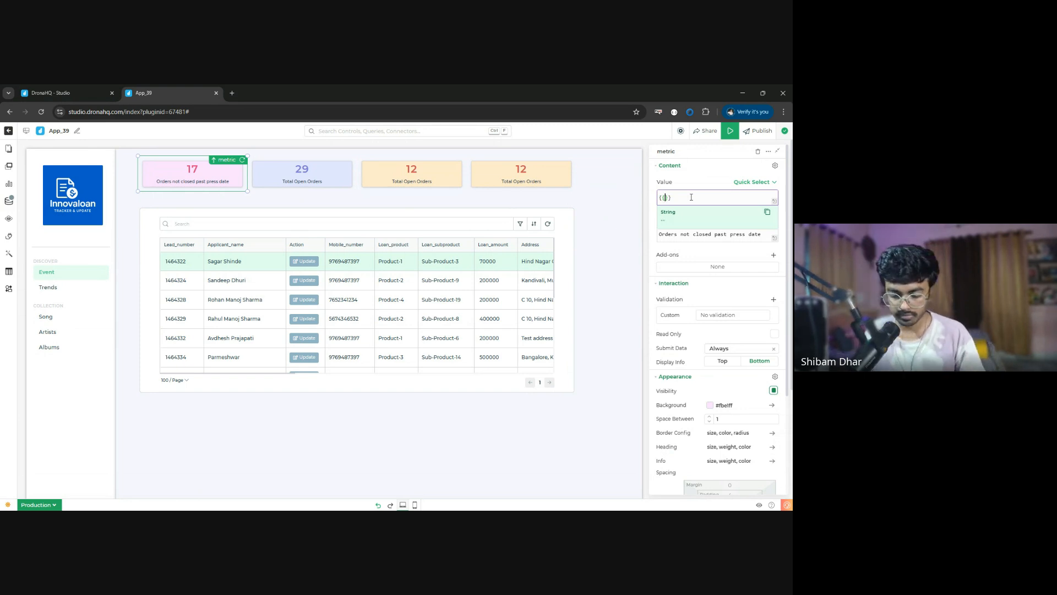
{"action": "type", "text": "pr"}
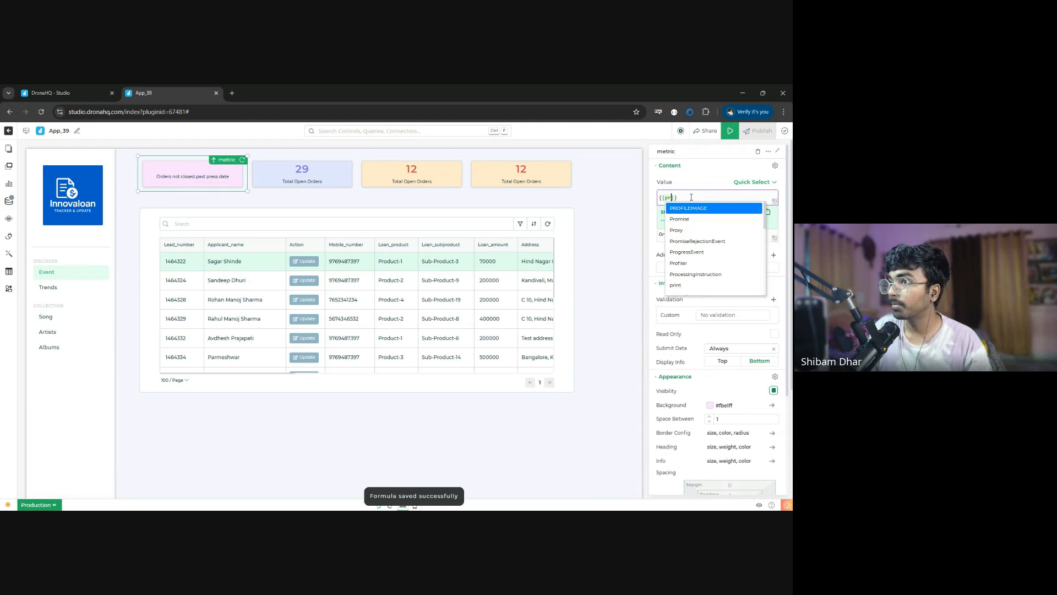
{"action": "key", "text": "BackSpace"}
{"action": "key", "text": "BackSpace"}
{"action": "type", "text": "loa"}
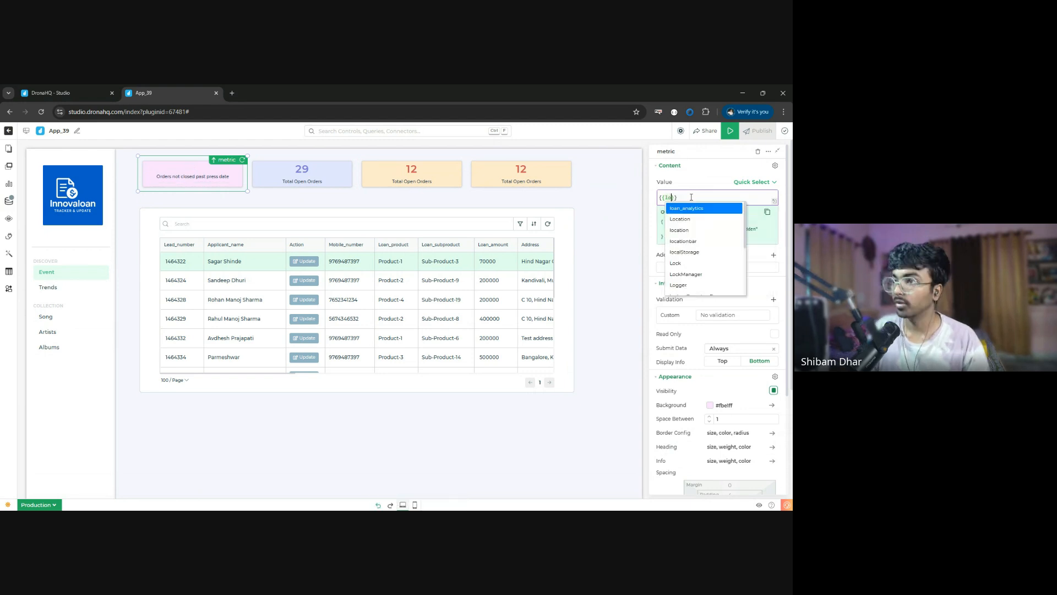
{"action": "type", "text": "n_analytics"}
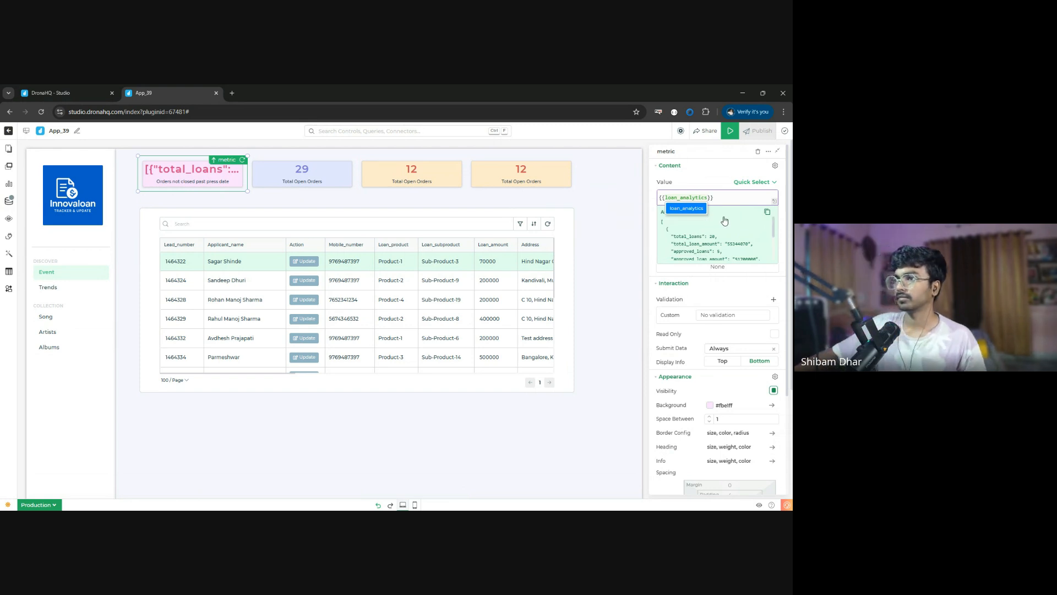
{"action": "type", "text": "."}
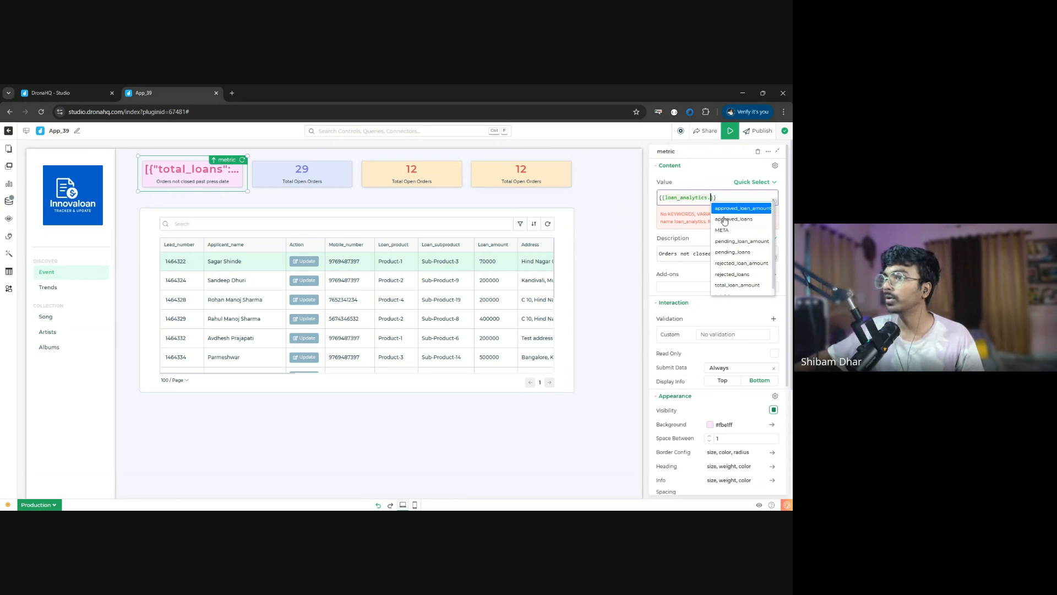
{"action": "left_click", "coordinate": [738, 213]}
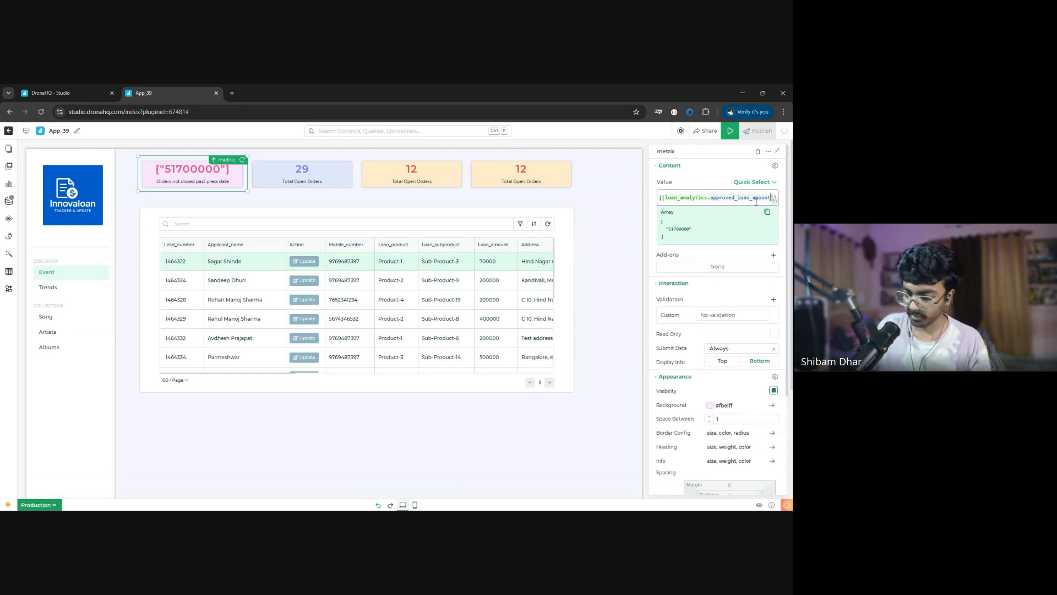
{"action": "type", "text": "[0"}
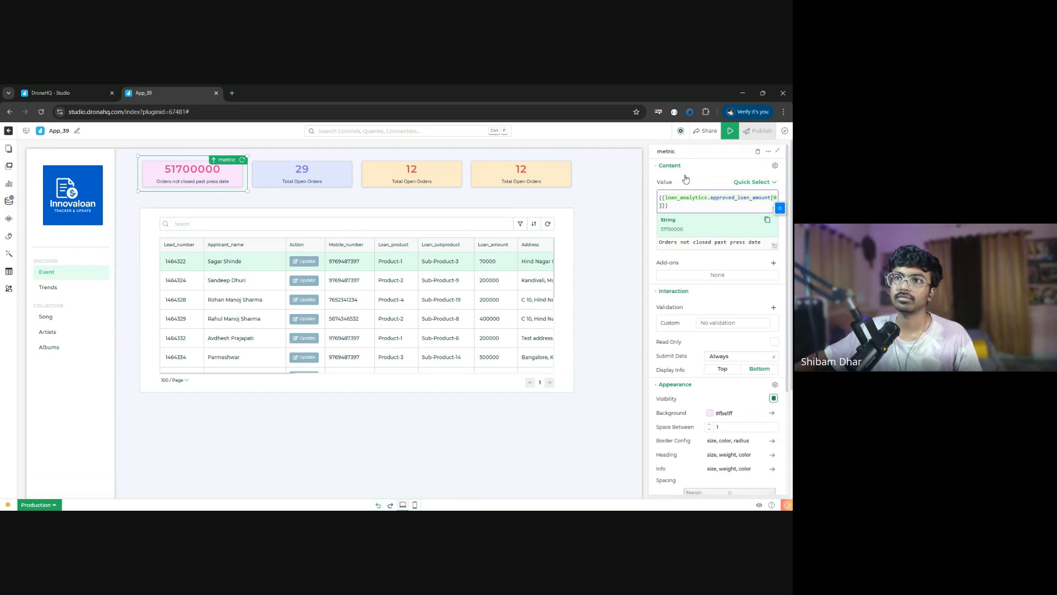
- Add the prefix "Rs:" and the suffix "/-" around the pink metric card's value expression
{"action": "left_click", "coordinate": [661, 199]}
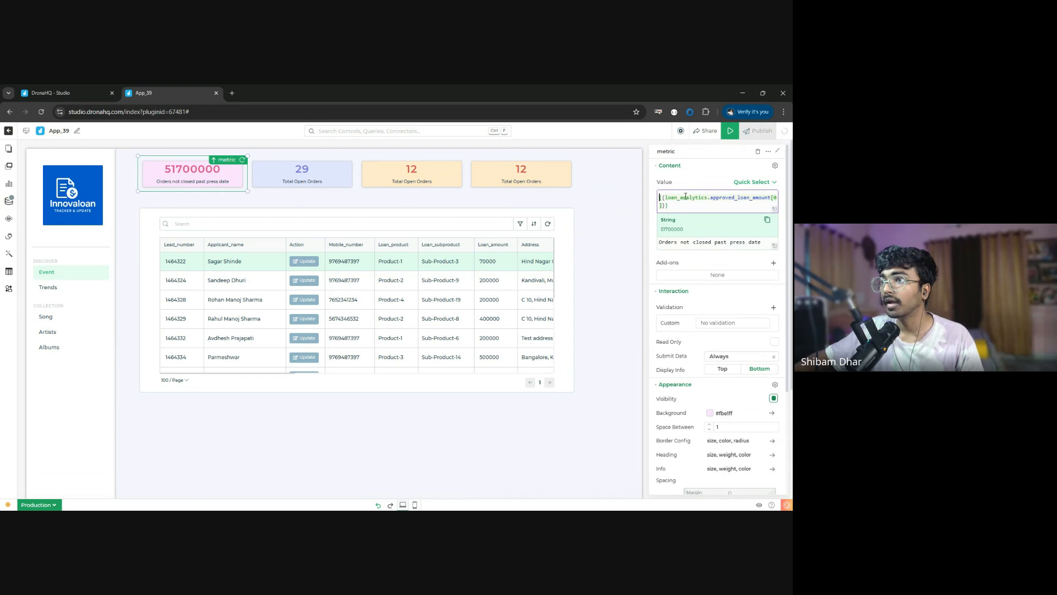
{"action": "type", "text": "Rs:"}
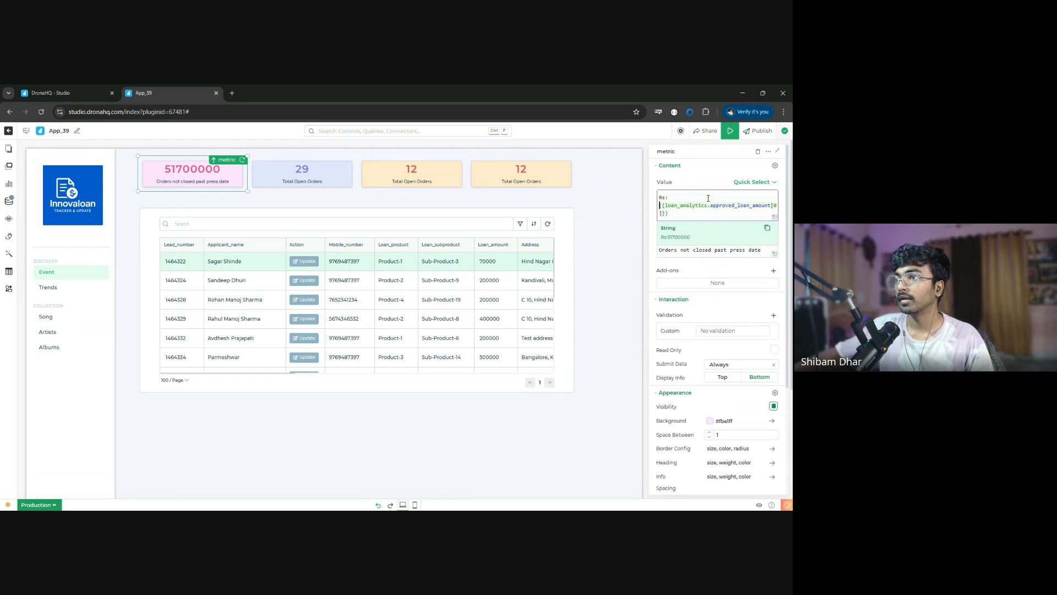
{"action": "left_click", "coordinate": [700, 214]}
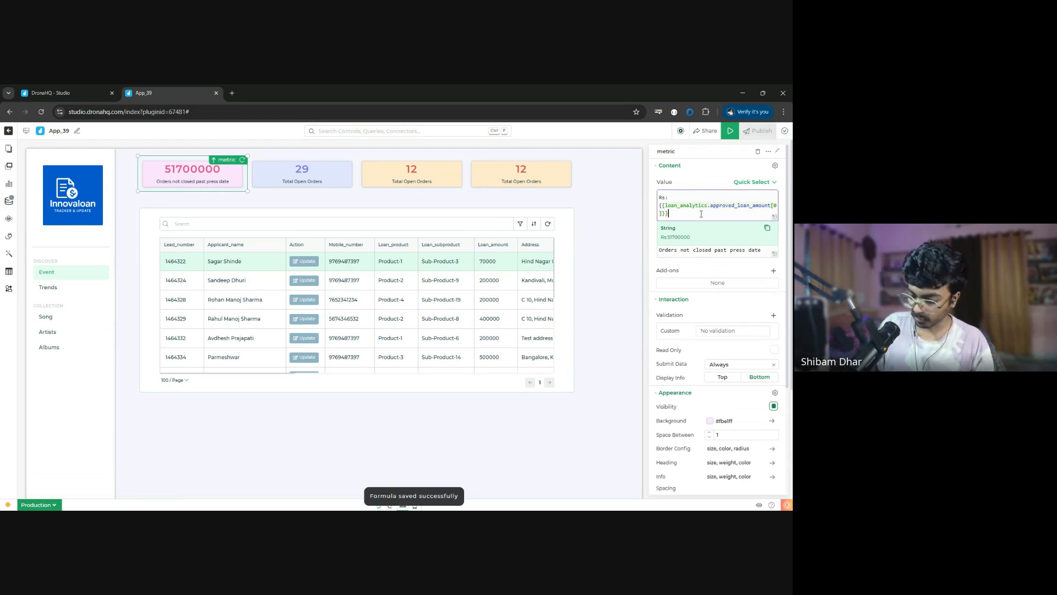
{"action": "type", "text": "/-"}
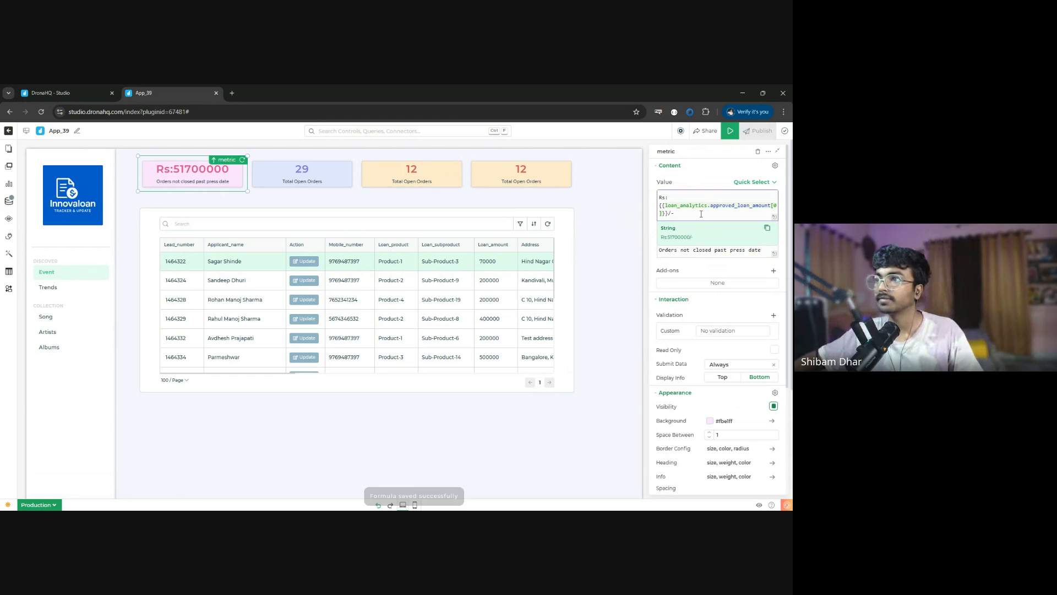
- Change the pink metric card's description to "Approved Loan Amount"
{"action": "left_click", "coordinate": [706, 253]}
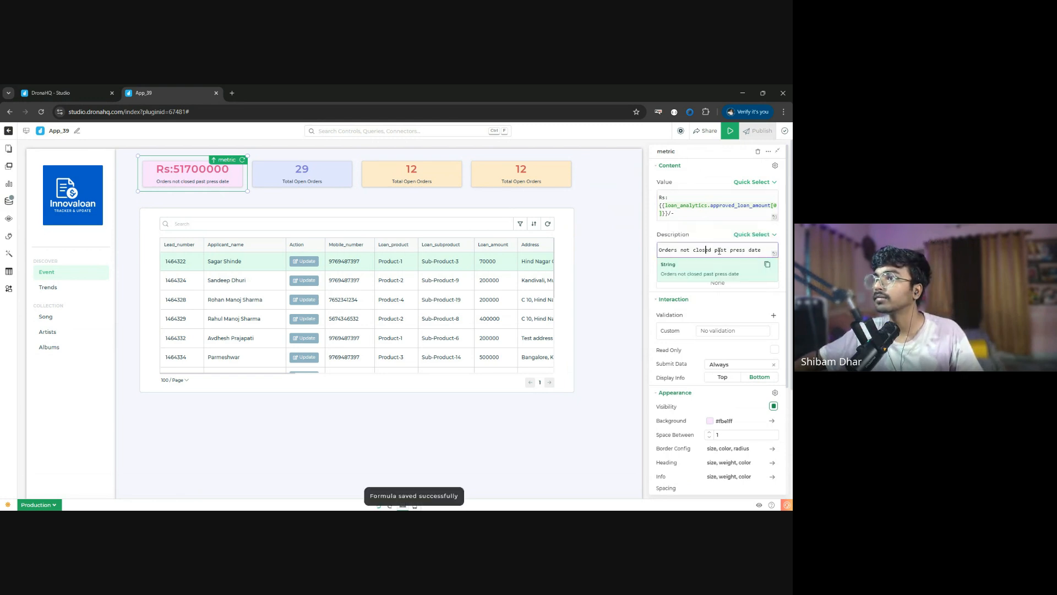
{"action": "key", "text": "ctrl+a"}
{"action": "type", "text": "App"}
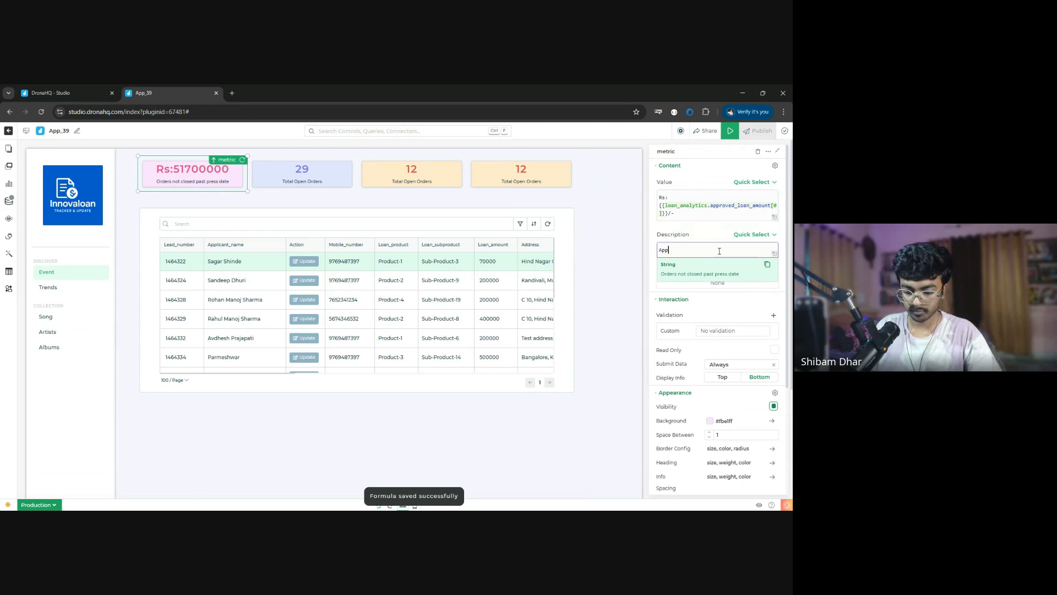
{"action": "type", "text": "roved Loan Amount"}
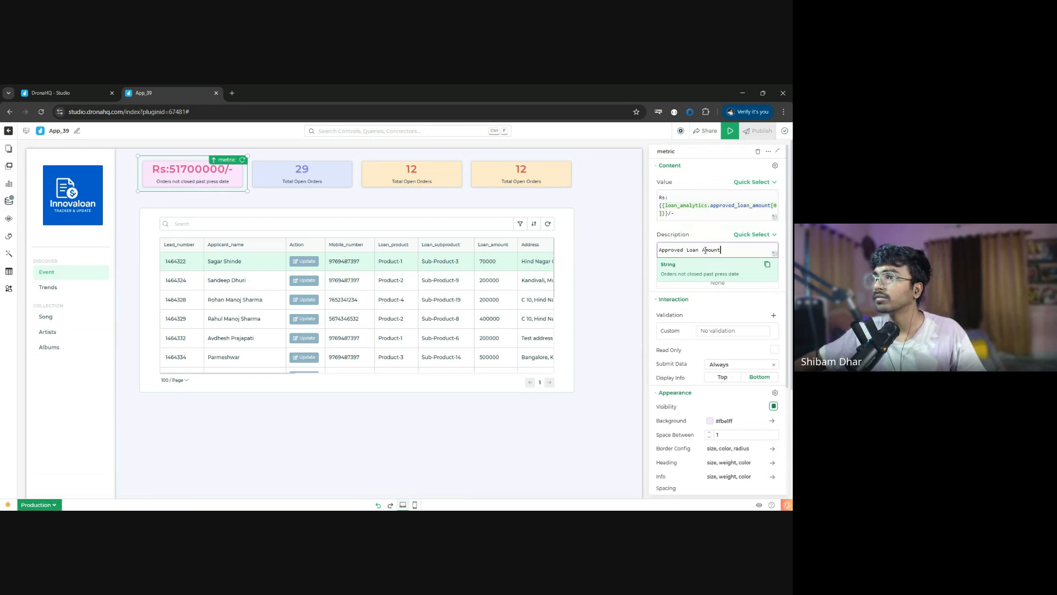
{"action": "left_click", "coordinate": [681, 230]}
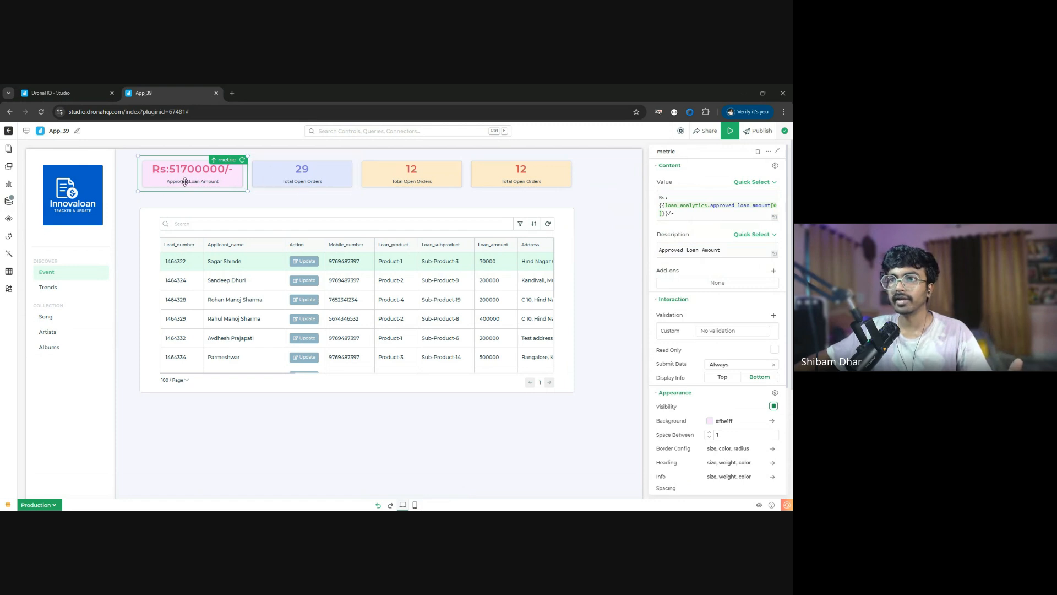
- Change the prefix of the pink metric card's value expression to "Rs."
{"action": "left_click", "coordinate": [670, 197]}
{"action": "key", "text": "BackSpace"}
{"action": "type", "text": "."}
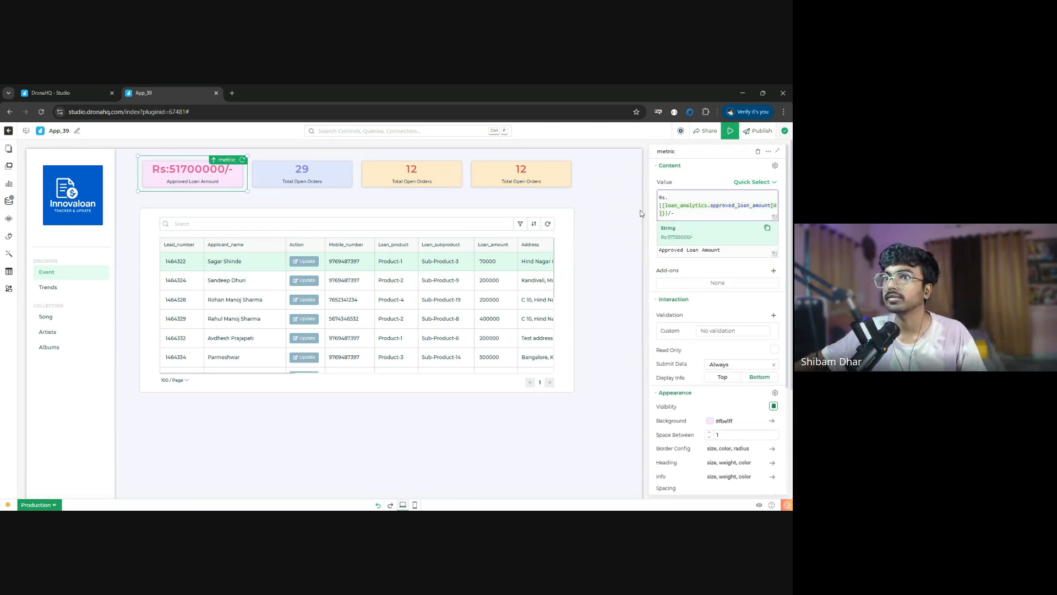
- Bind the value of the blue metric card to {{loan_analytics.pending_loan_amount[0]}}
{"action": "left_click", "coordinate": [302, 175]}
{"action": "left_click", "coordinate": [701, 197]}
{"action": "key", "text": "BackSpace"}
{"action": "key", "text": "BackSpace"}
{"action": "type", "text": "{{ta"}
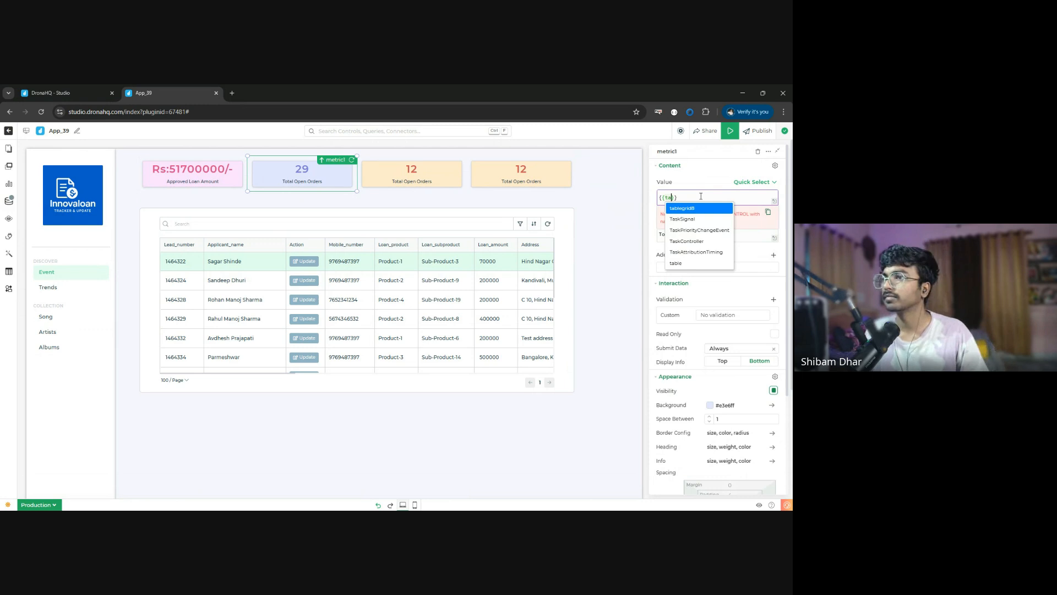
{"action": "key", "text": "BackSpace"}
{"action": "key", "text": "BackSpace"}
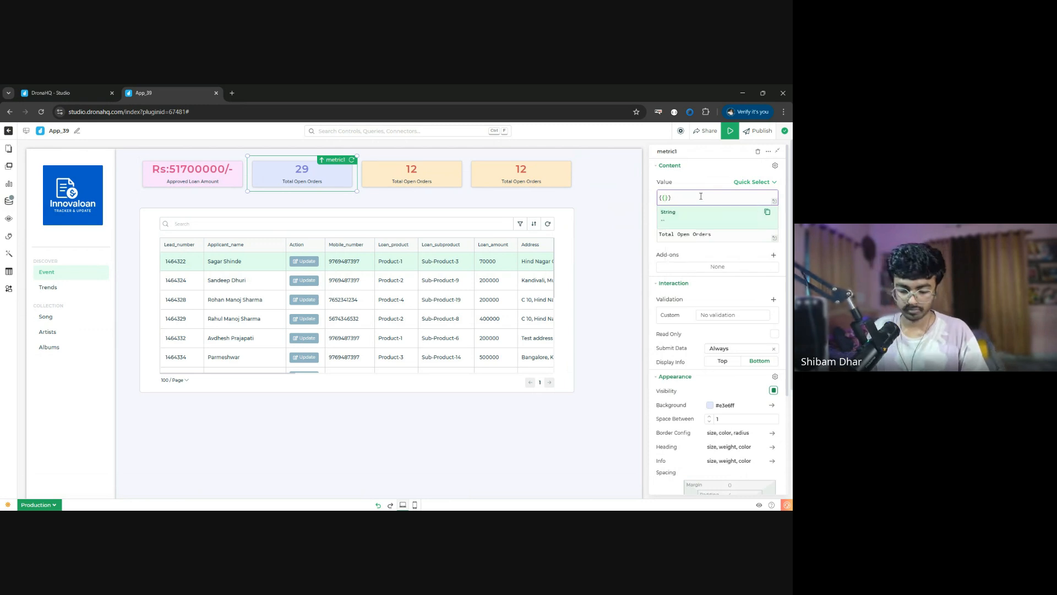
{"action": "type", "text": "loan_analytics"}
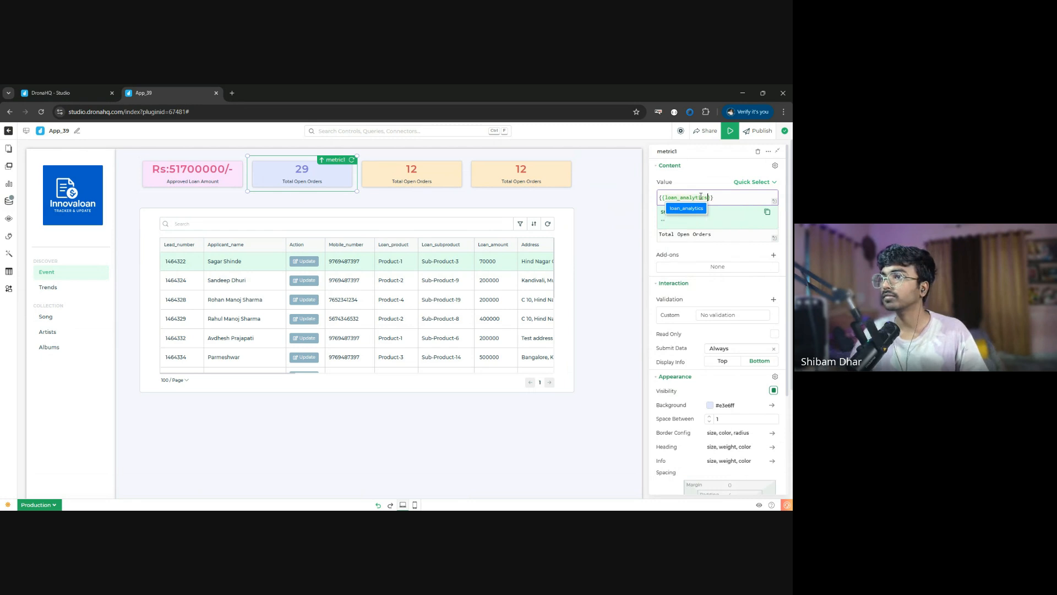
{"action": "type", "text": "."}
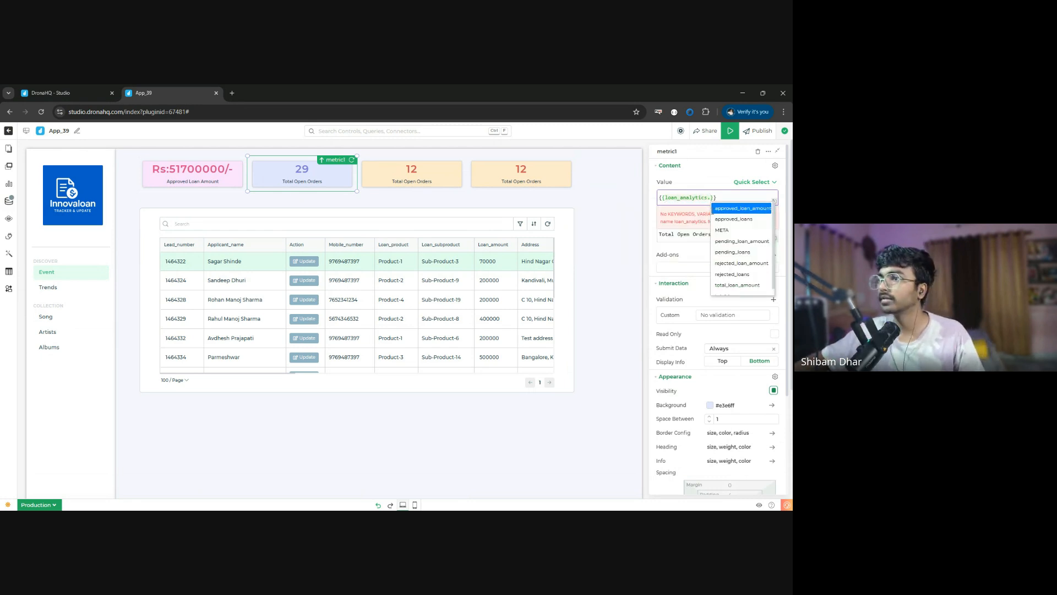
{"action": "left_click", "coordinate": [744, 242]}
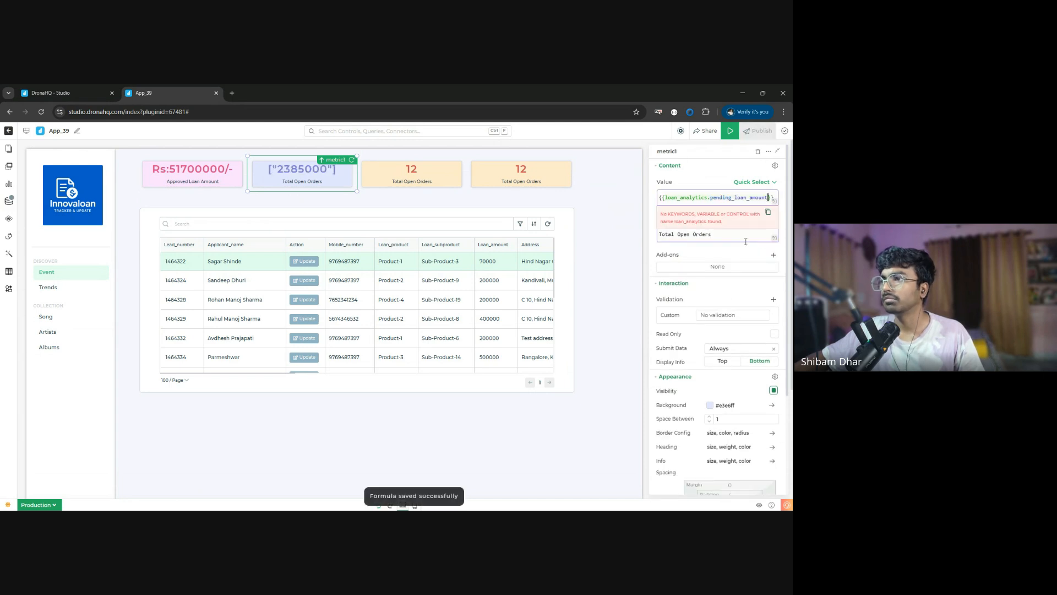
{"action": "type", "text": "[0]"}
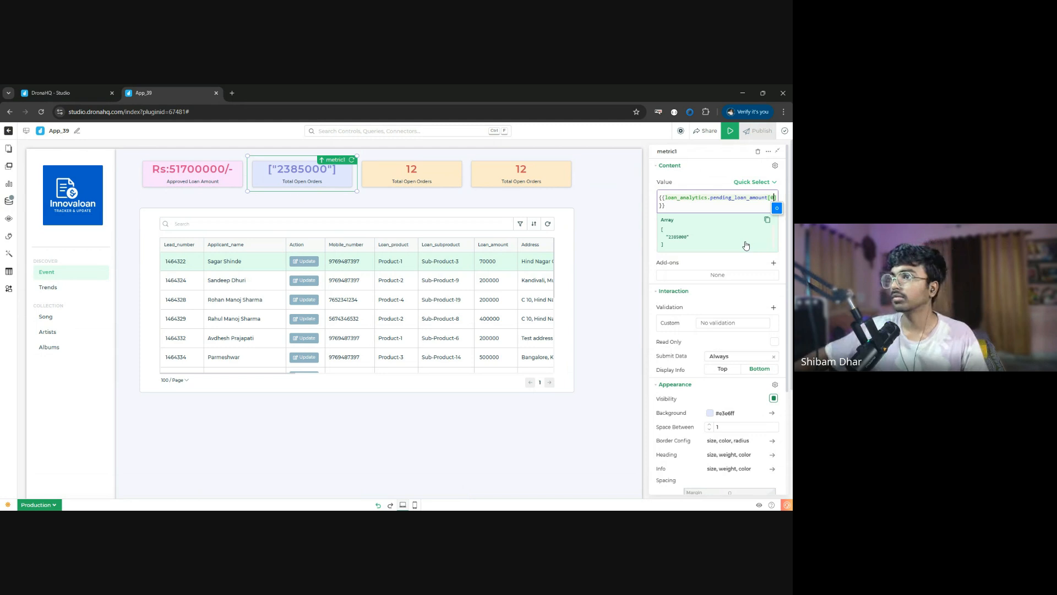
- Change the blue metric card's description to "pending Loan Amount"
{"action": "left_click", "coordinate": [697, 244]}
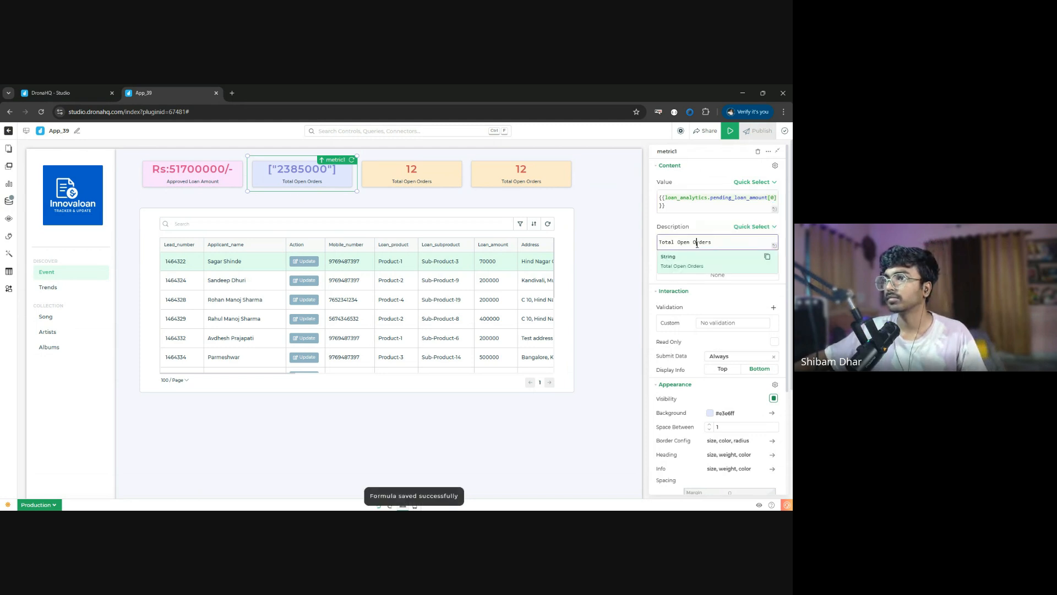
{"action": "key", "text": "ctrl+a"}
{"action": "type", "text": "P"}
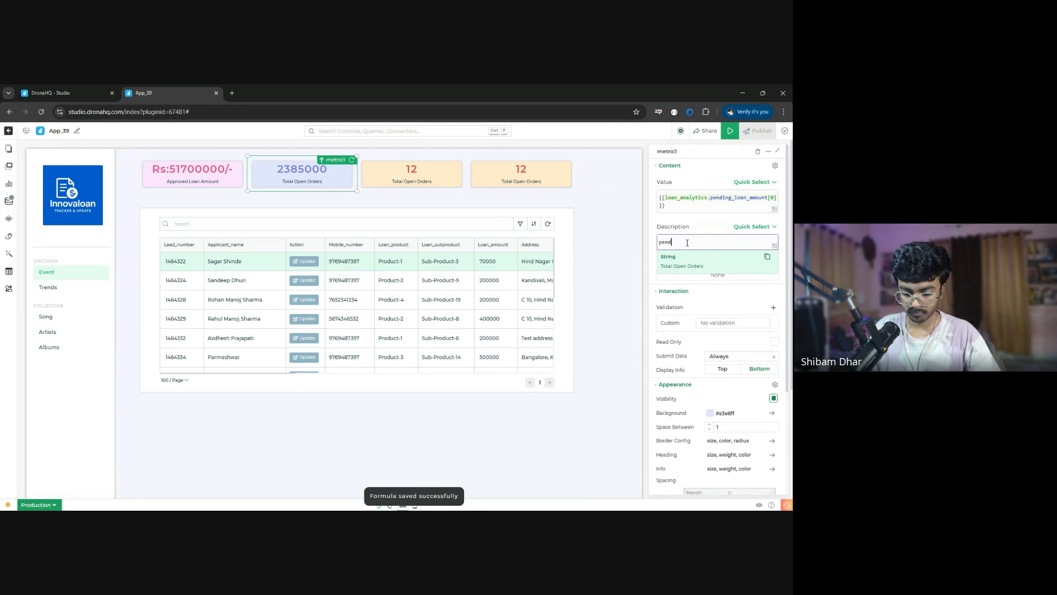
{"action": "type", "text": "ending Loan "}
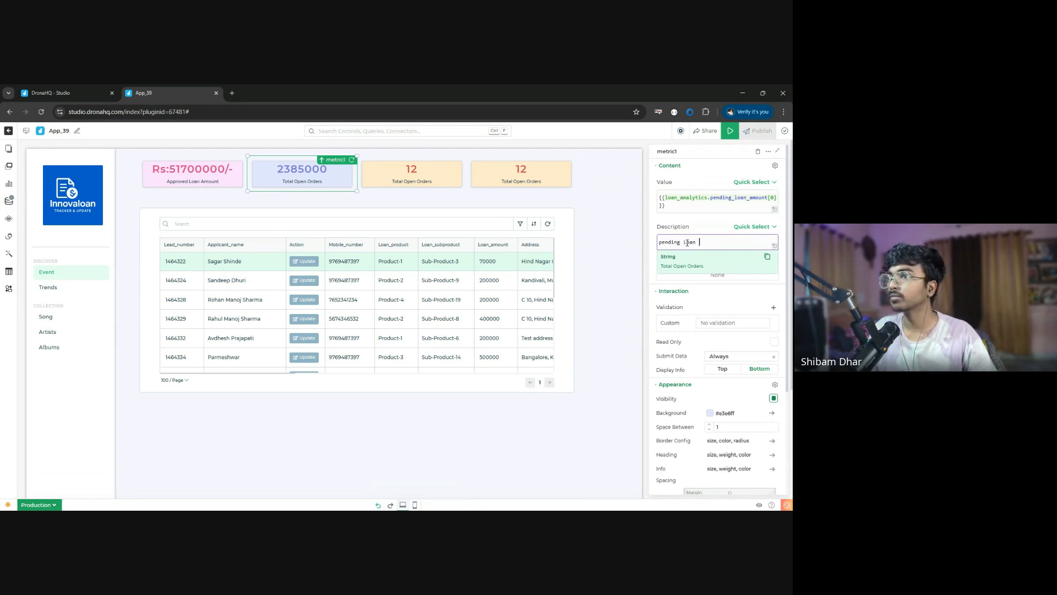
{"action": "type", "text": "Amount"}
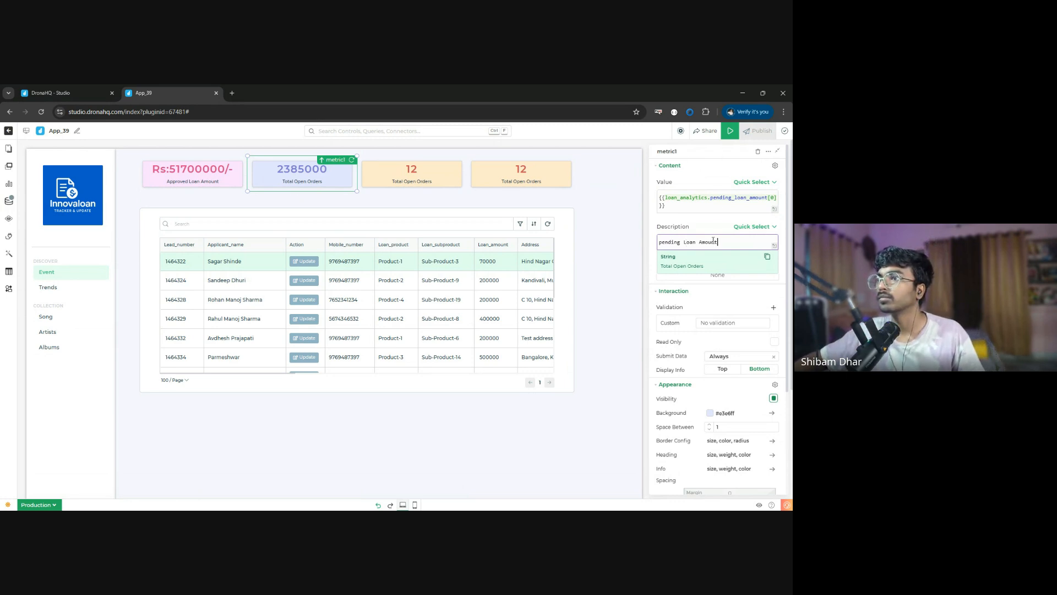
- Edit the blue metric card's value expression to {{loan_analytics.pending_loans[0]}}
{"action": "left_click", "coordinate": [742, 198]}
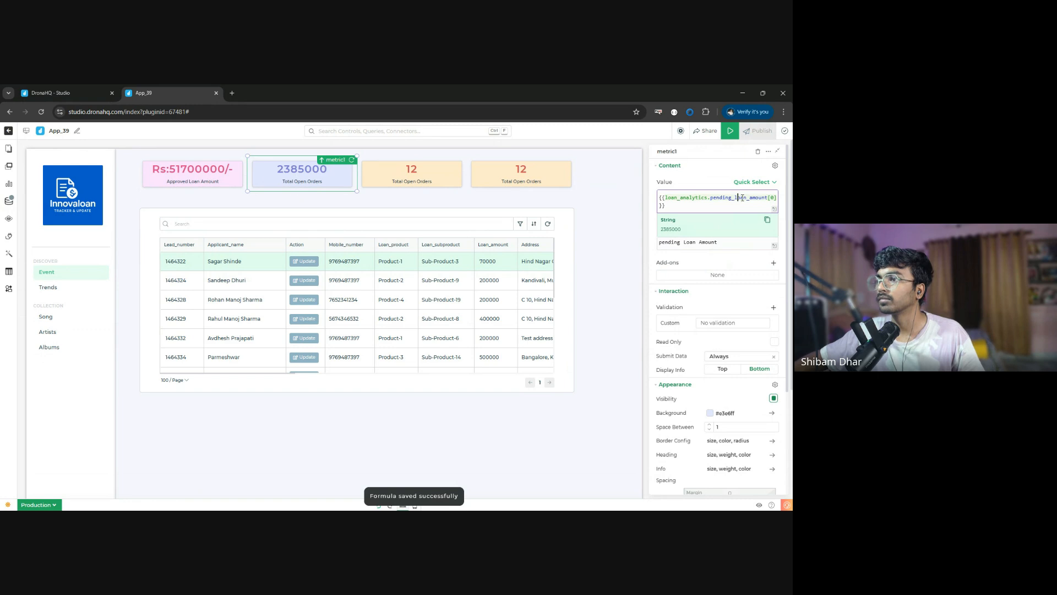
{"action": "key", "text": "BackSpace"}
{"action": "key", "text": "BackSpace"}
{"action": "key", "text": "BackSpace"}
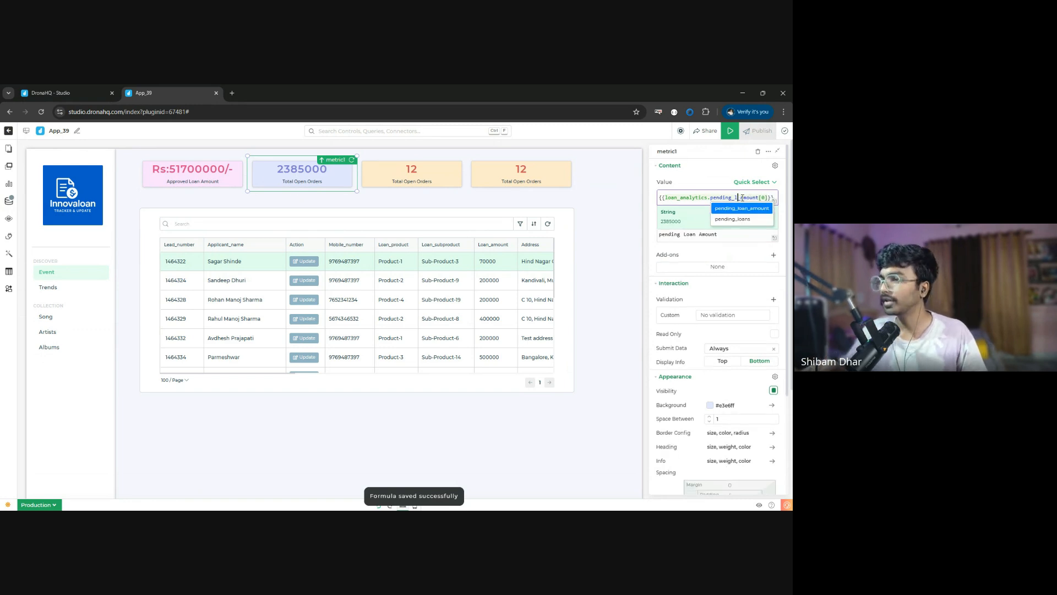
{"action": "type", "text": "oans"}
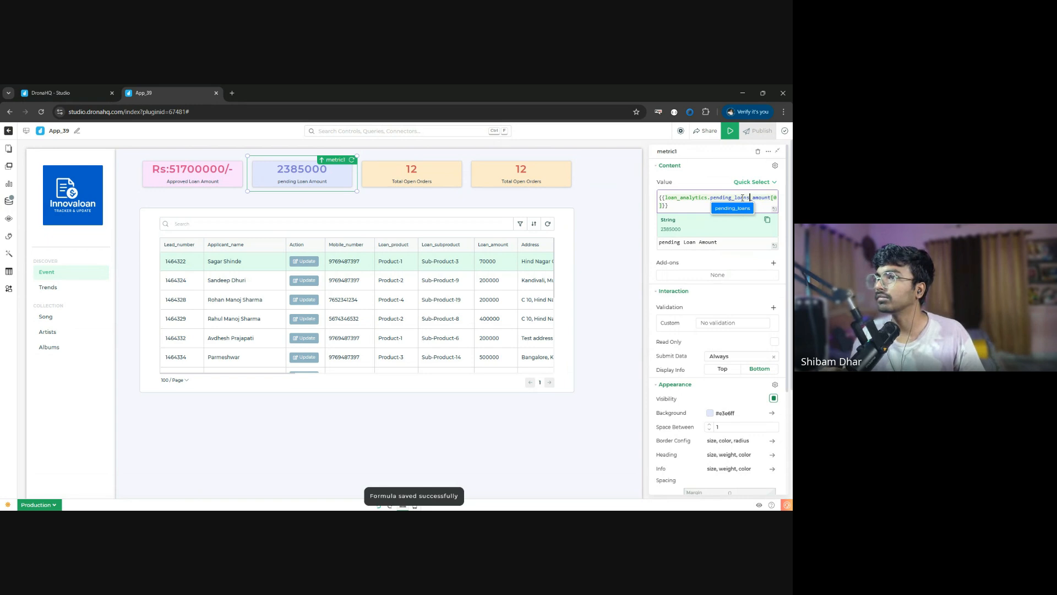
{"action": "key", "text": "Delete"}
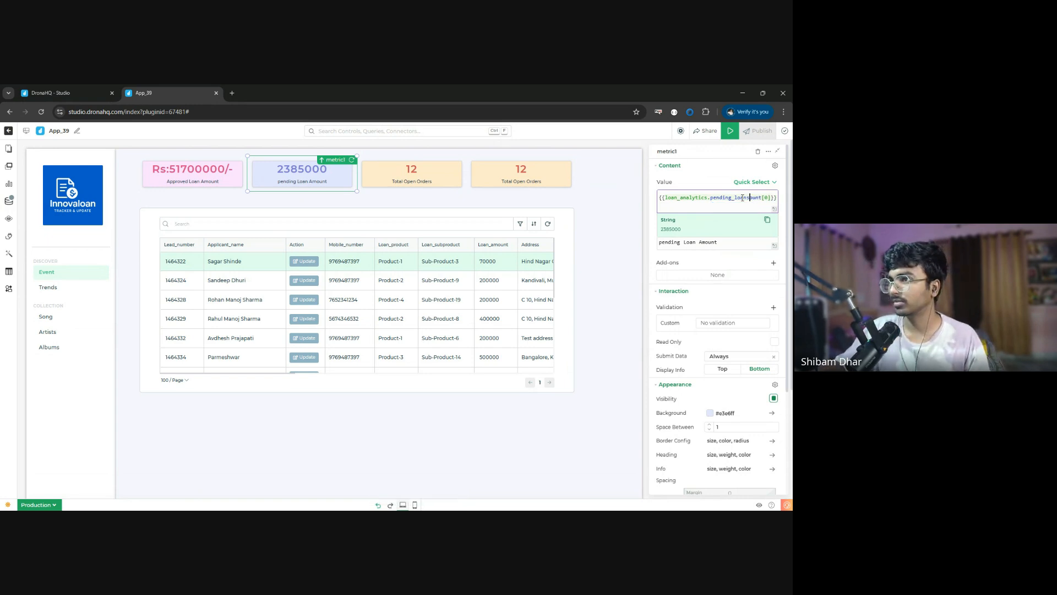
{"action": "key", "text": "Delete"}
{"action": "key", "text": "Delete"}
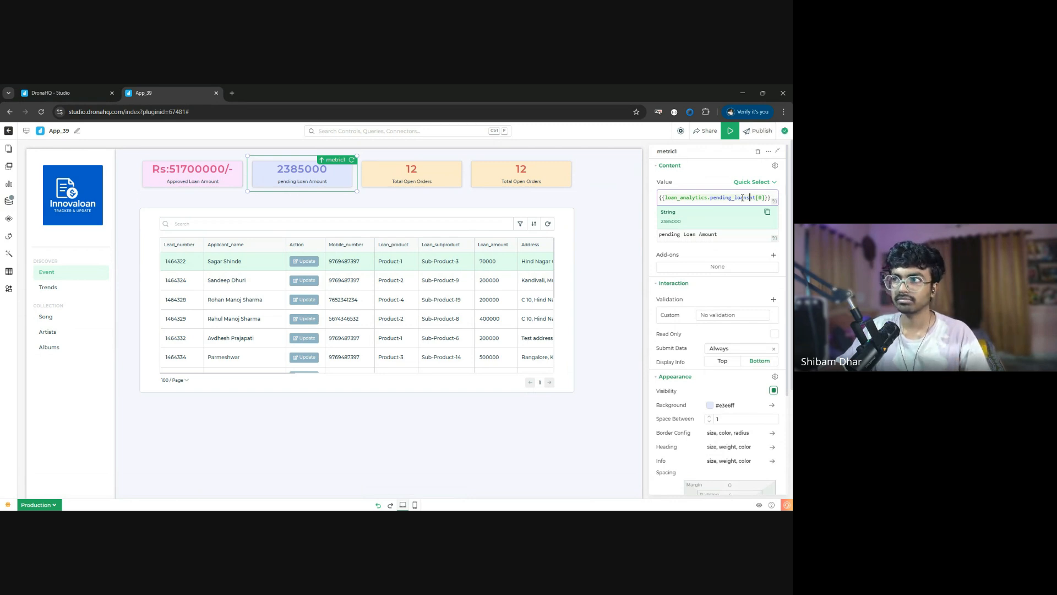
{"action": "key", "text": "Delete"}
{"action": "key", "text": "Delete"}
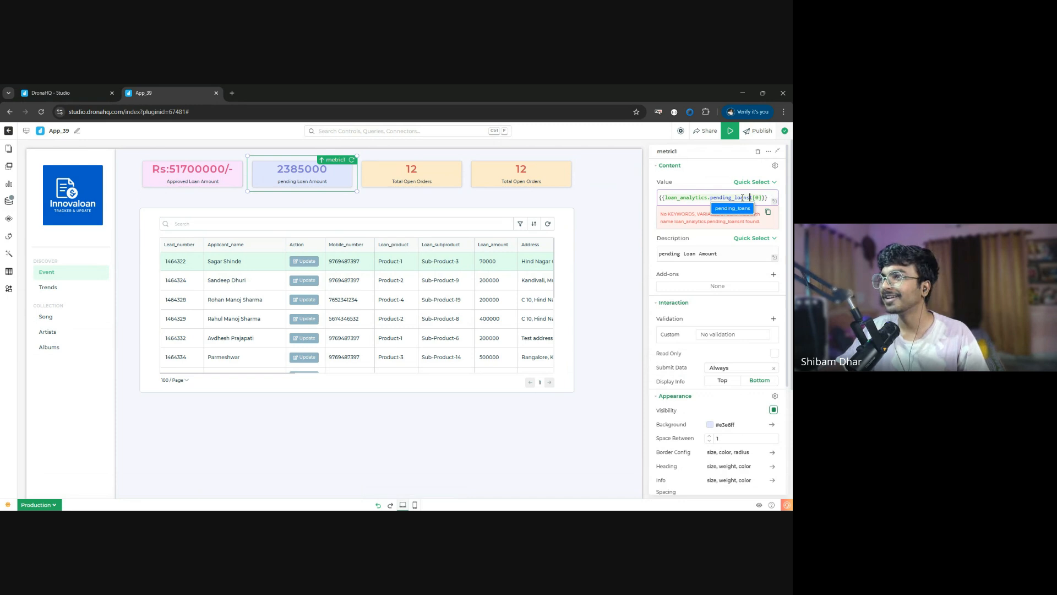
{"action": "key", "text": "Delete"}
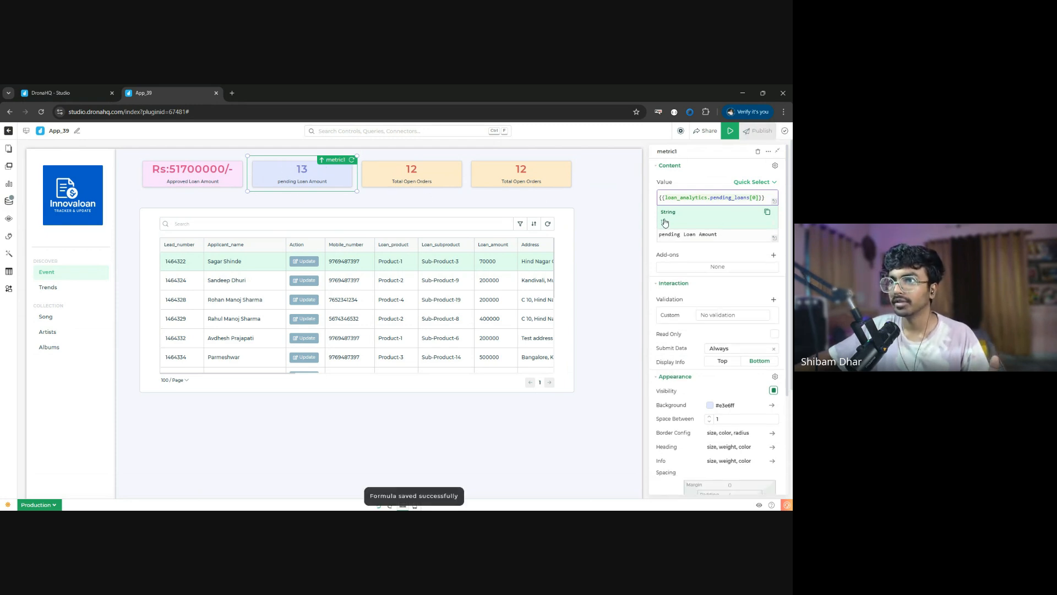
- Reword the blue metric card's description as "pending number Loans"
{"action": "left_click", "coordinate": [702, 234]}
{"action": "left_click_drag", "start_coordinate": [684, 235], "coordinate": [749, 248]}
{"action": "type", "text": "numbe"}
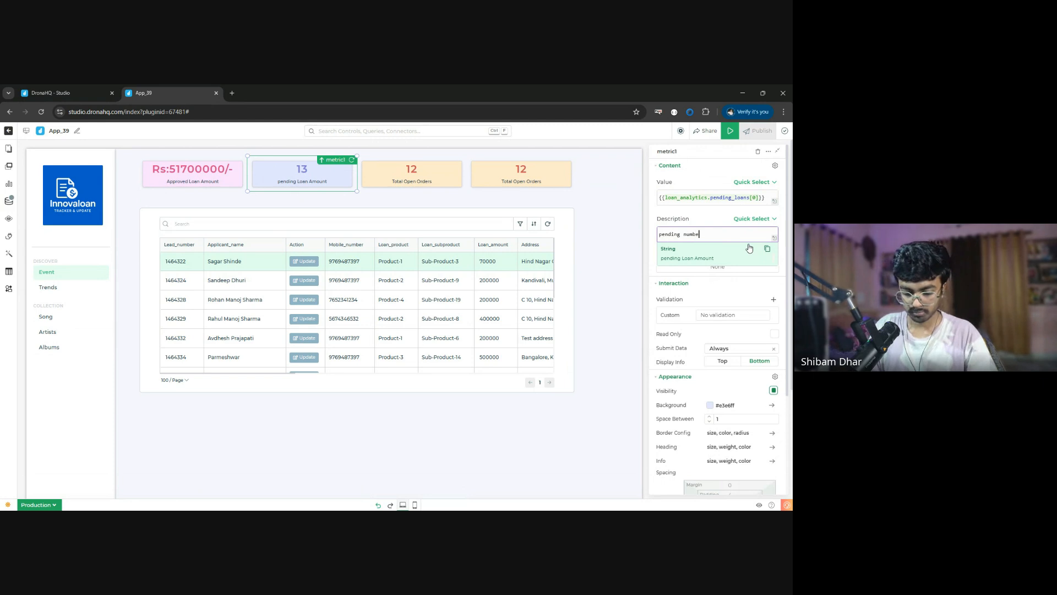
{"action": "type", "text": "r Loans"}
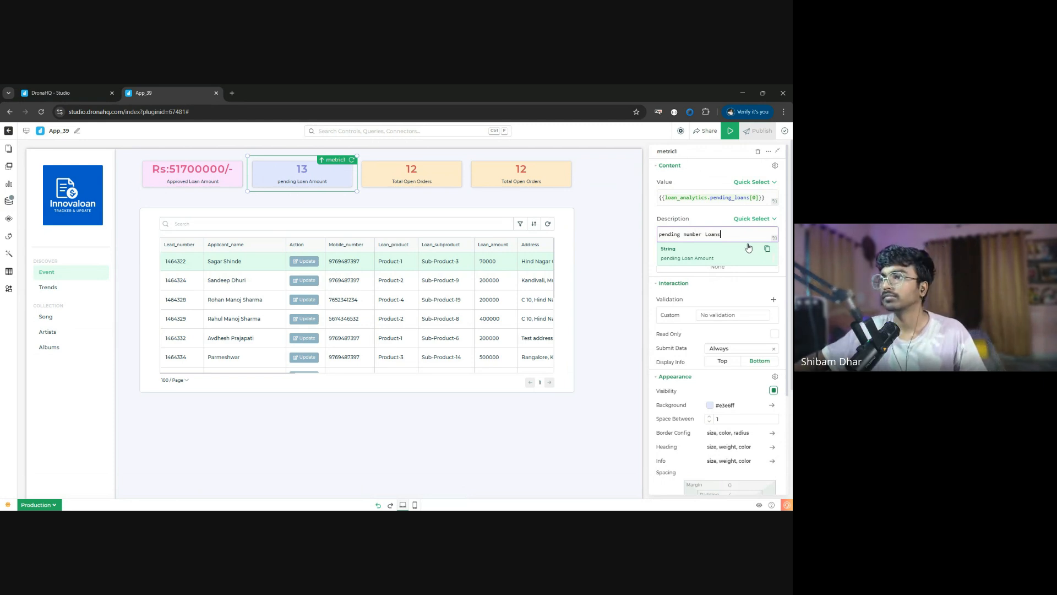
{"action": "left_click", "coordinate": [653, 216]}
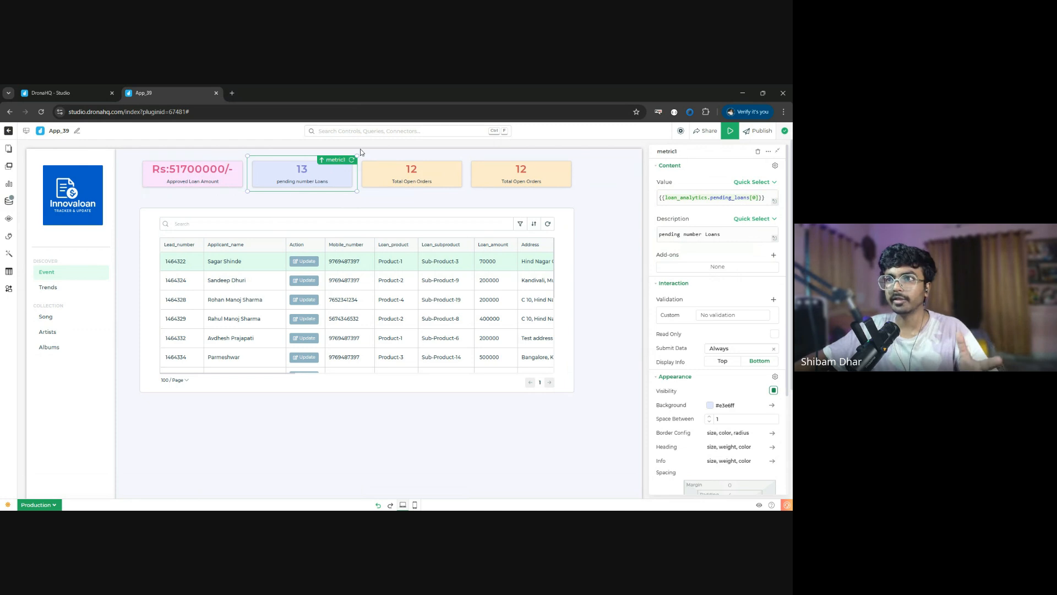
- Open Screen 2 for editing and look over its step bar and tabbed container
{"action": "left_click", "coordinate": [554, 183]}
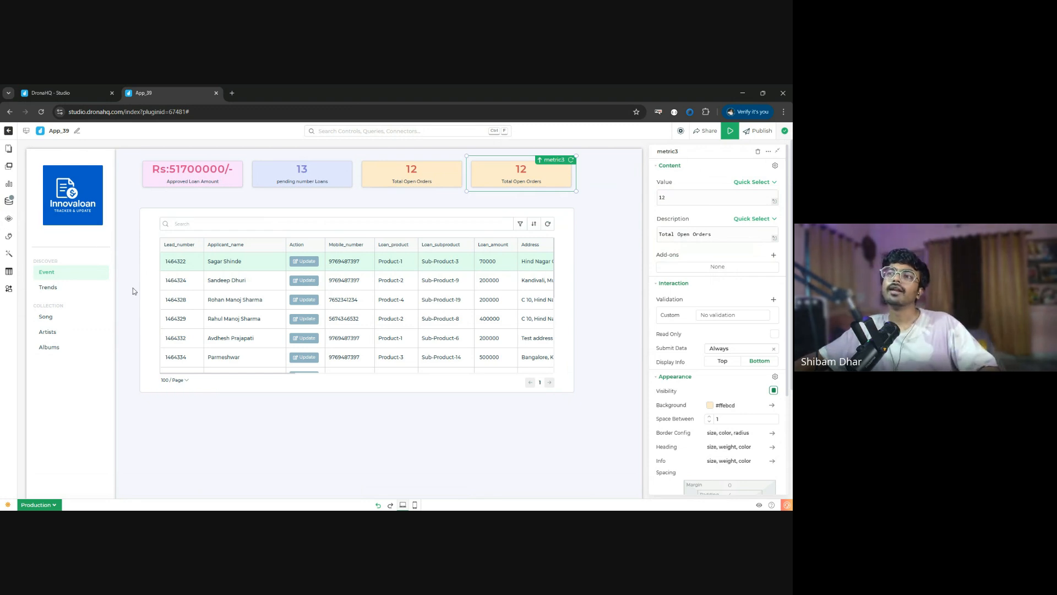
{"action": "left_click", "coordinate": [8, 148]}
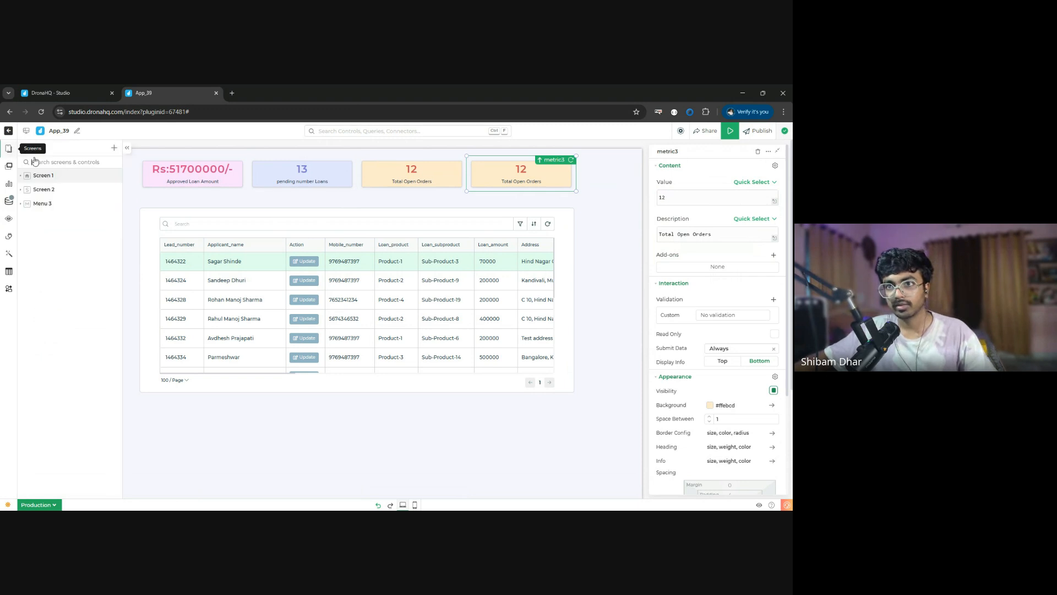
{"action": "left_click", "coordinate": [44, 189]}
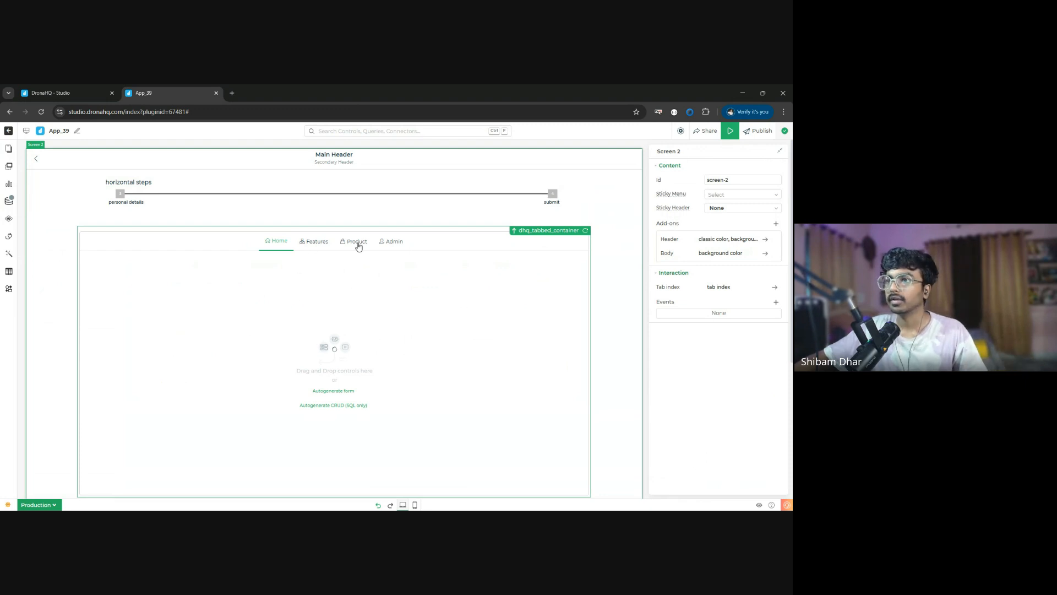
{"action": "scroll", "coordinate": [434, 368], "scroll_direction": "down", "scroll_amount": 2}
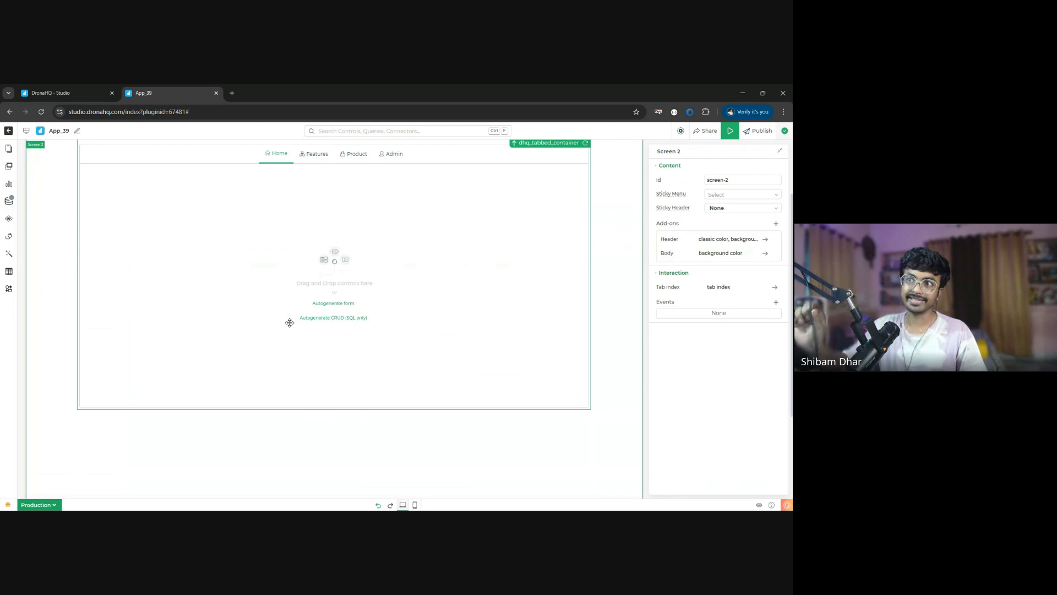
{"action": "scroll", "coordinate": [289, 323], "scroll_direction": "up", "scroll_amount": 2}
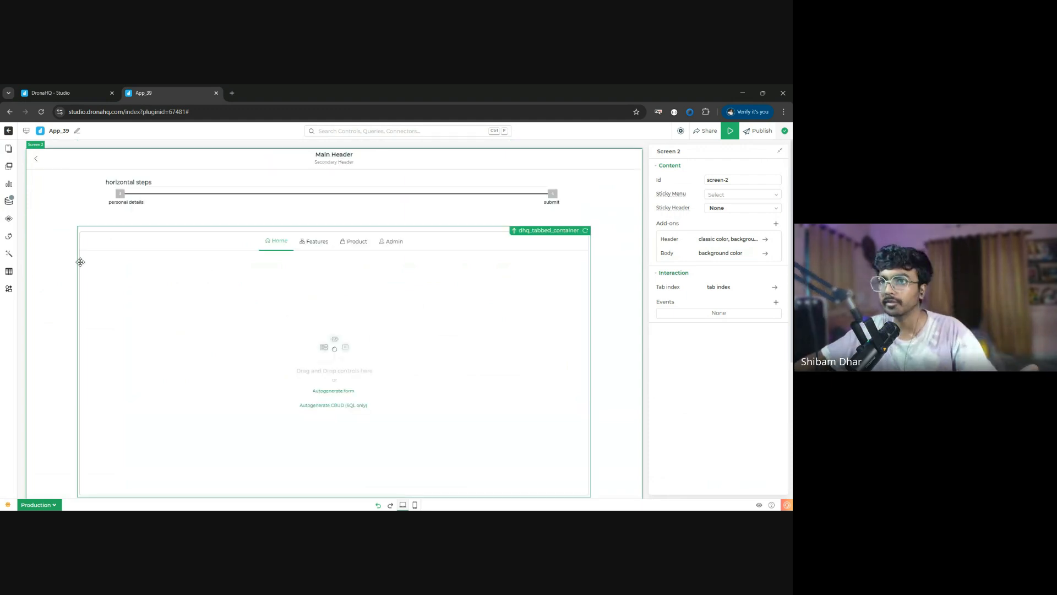
- Start autogenerating a form in the tabbed container's Home section, using the WorkshopDB-SD connector
{"action": "left_click", "coordinate": [8, 166]}
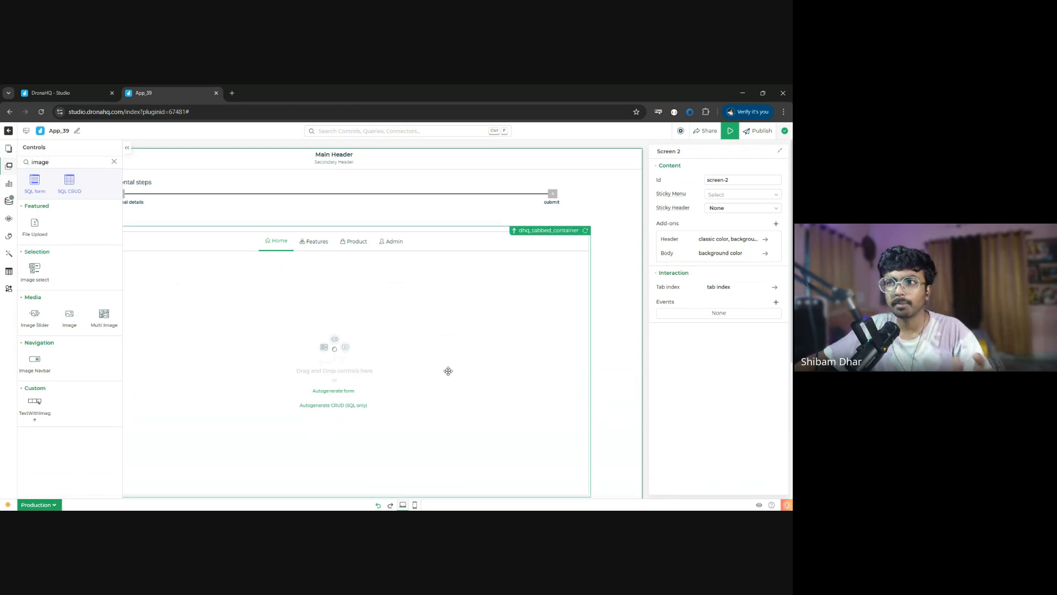
{"action": "left_click", "coordinate": [333, 391]}
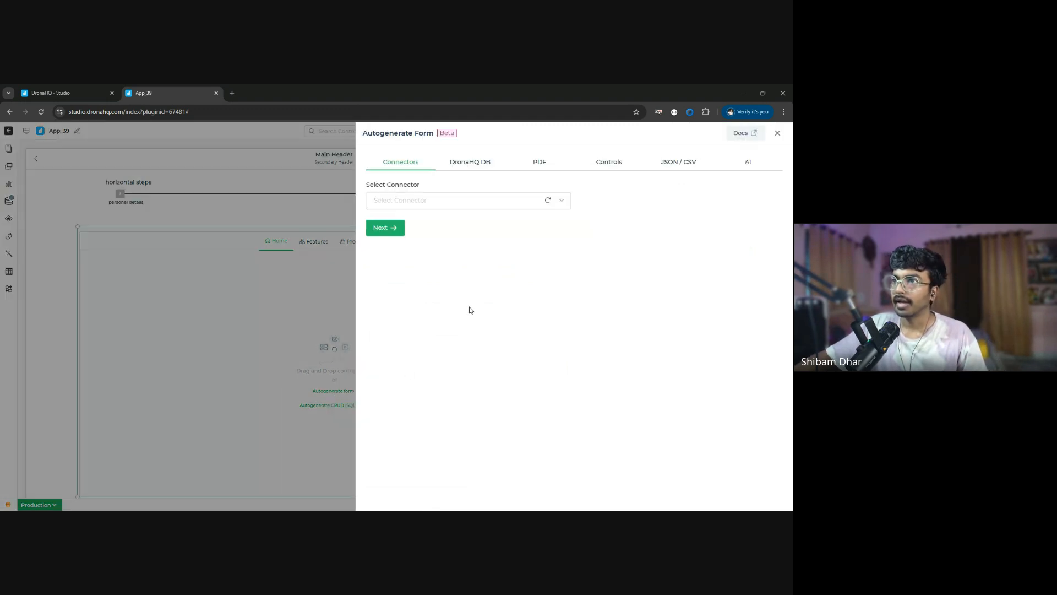
{"action": "left_click", "coordinate": [516, 200]}
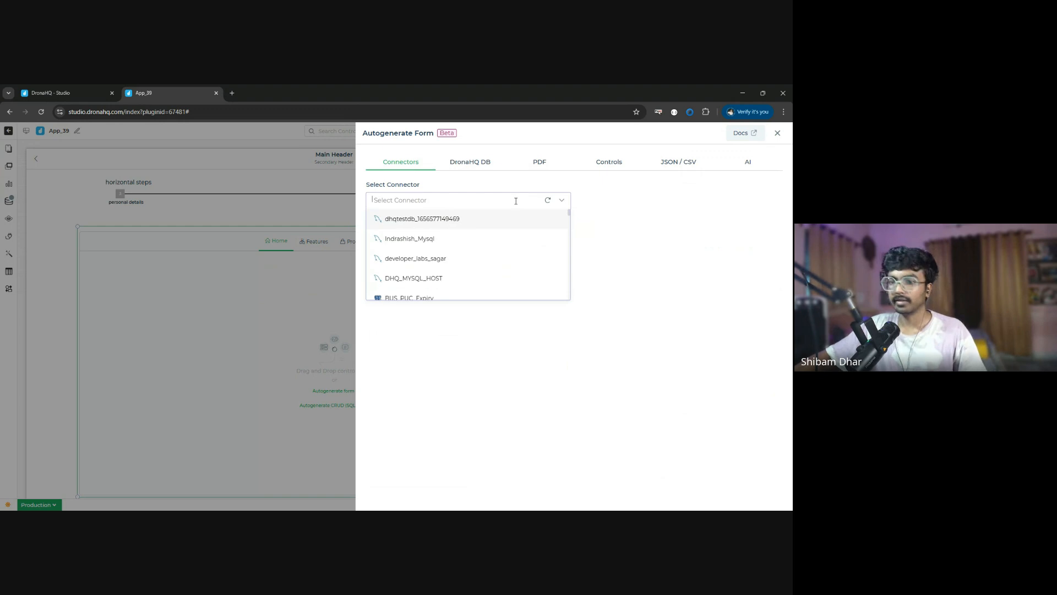
{"action": "type", "text": "works"}
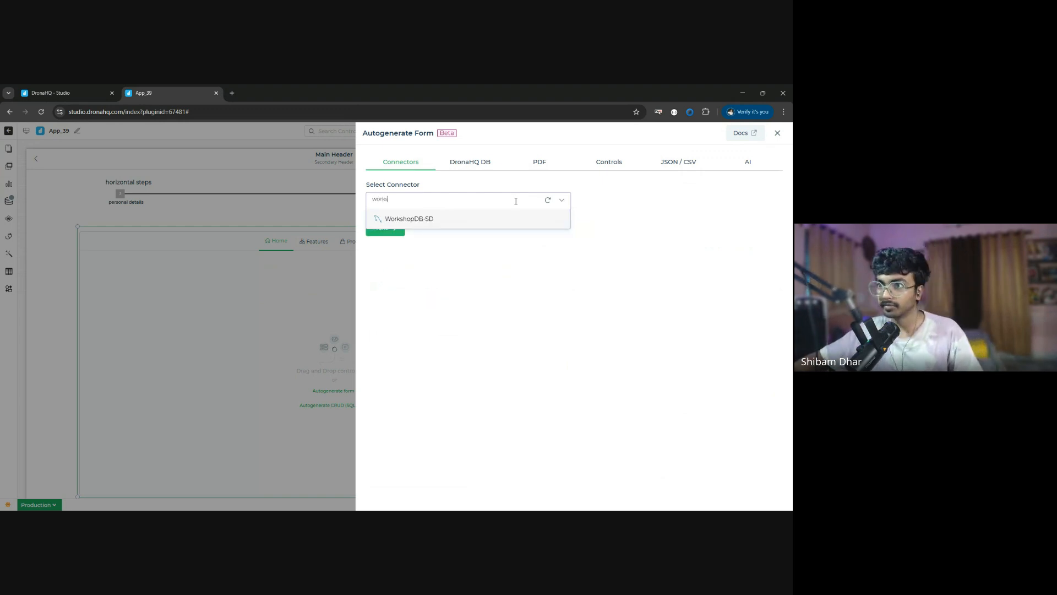
{"action": "left_click", "coordinate": [413, 219]}
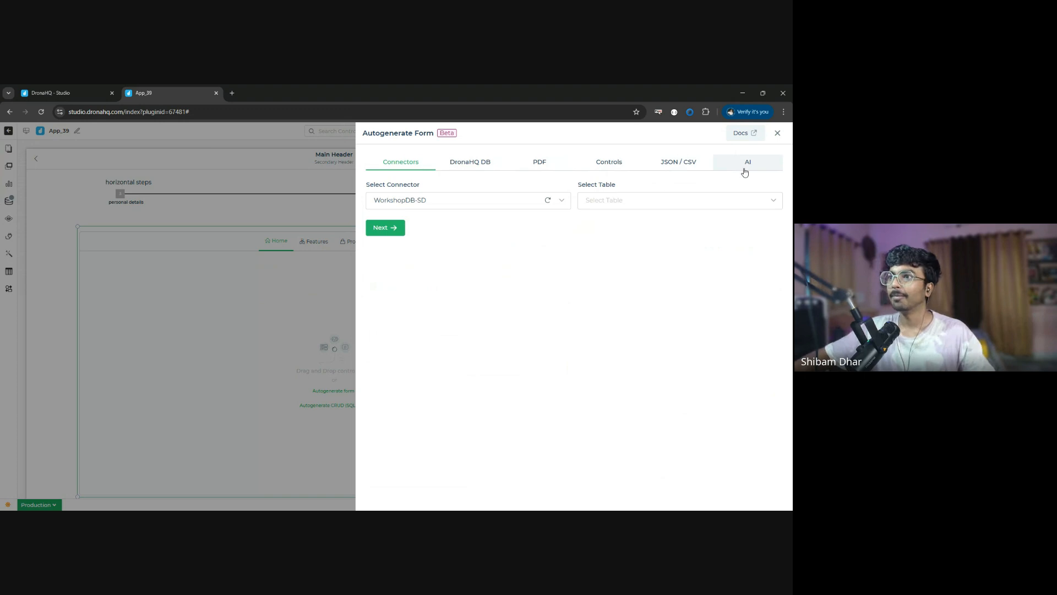
- Choose leads_capture as the form's source table and proceed to its column and control configuration
{"action": "left_click", "coordinate": [710, 198]}
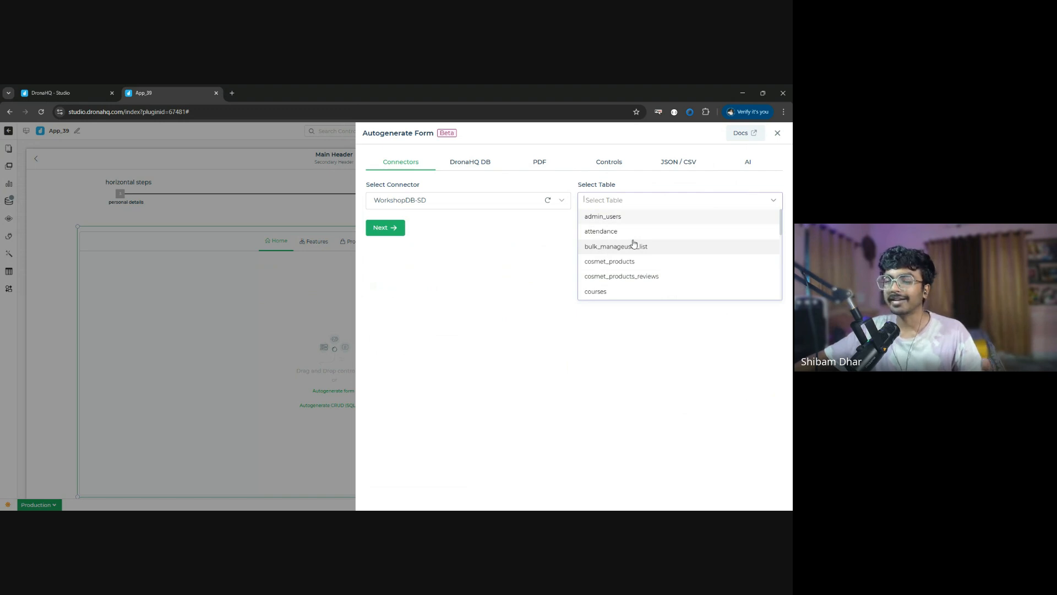
{"action": "scroll", "coordinate": [632, 273], "scroll_direction": "down", "scroll_amount": 3}
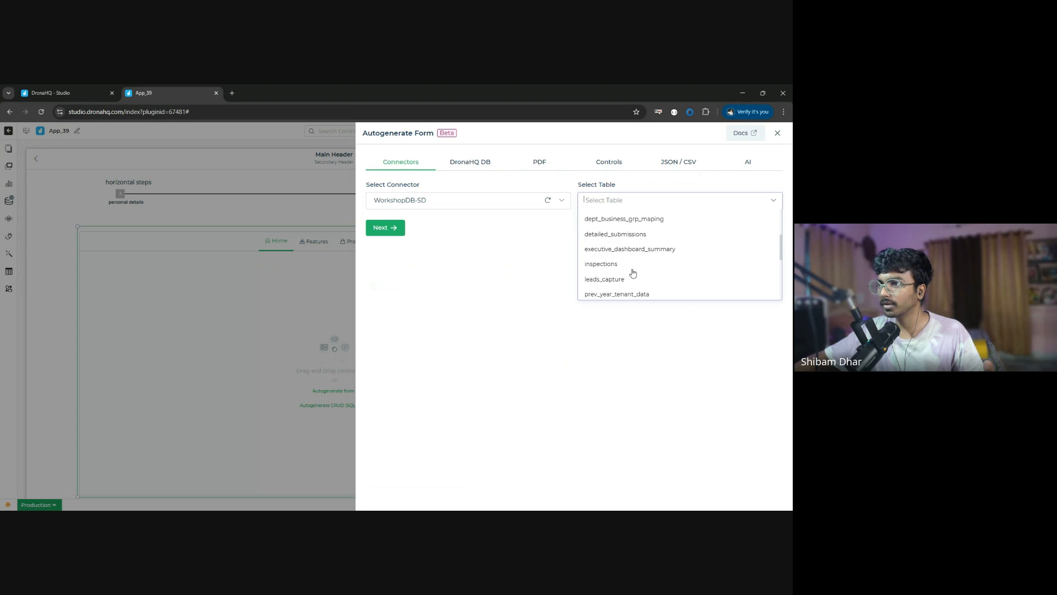
{"action": "left_click", "coordinate": [624, 282]}
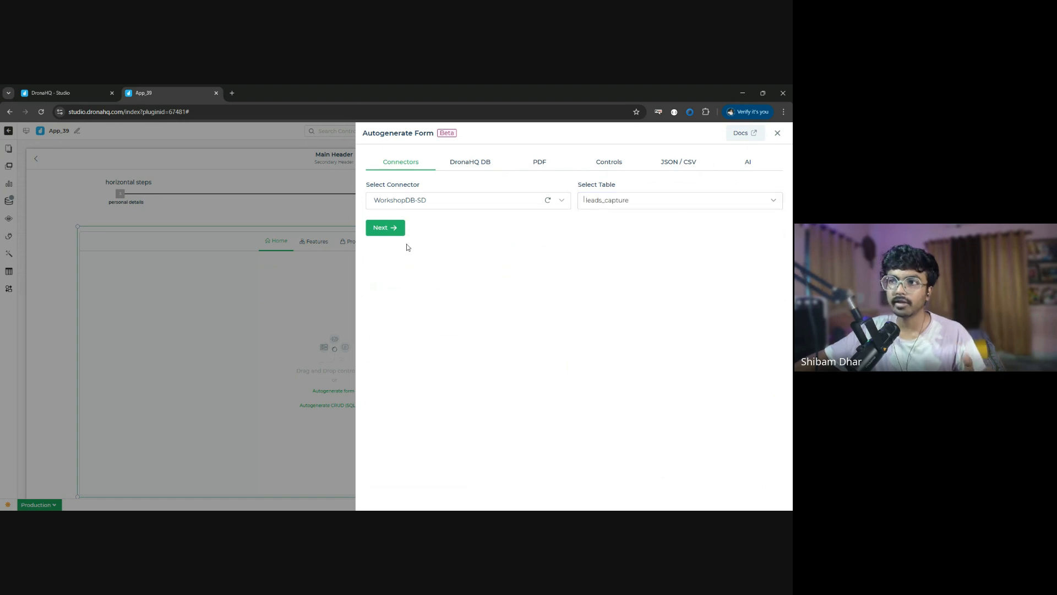
{"action": "left_click", "coordinate": [394, 228]}
{"action": "scroll", "coordinate": [479, 330], "scroll_direction": "down", "scroll_amount": 2}
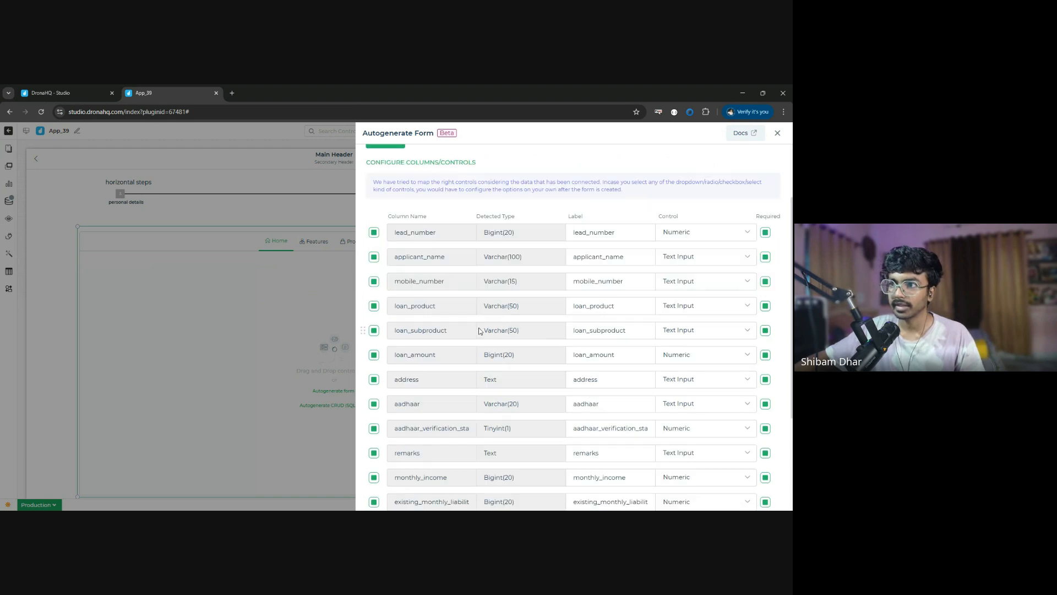
{"action": "scroll", "coordinate": [509, 284], "scroll_direction": "down", "scroll_amount": 2}
{"action": "key", "text": "alt+Tab"}
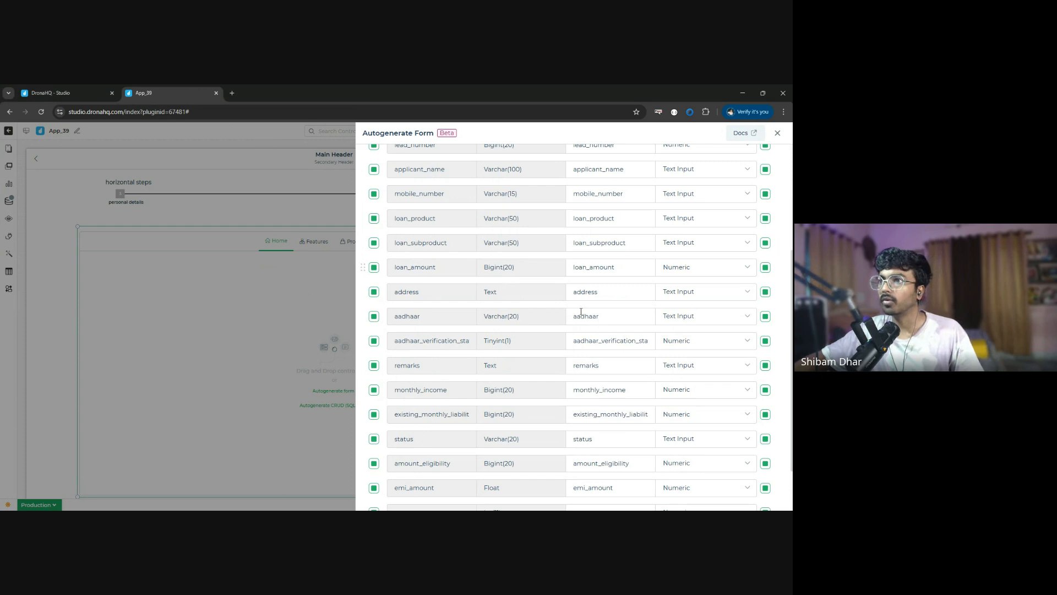
{"action": "scroll", "coordinate": [472, 271], "scroll_direction": "up", "scroll_amount": 2}
{"action": "left_click", "coordinate": [373, 256]}
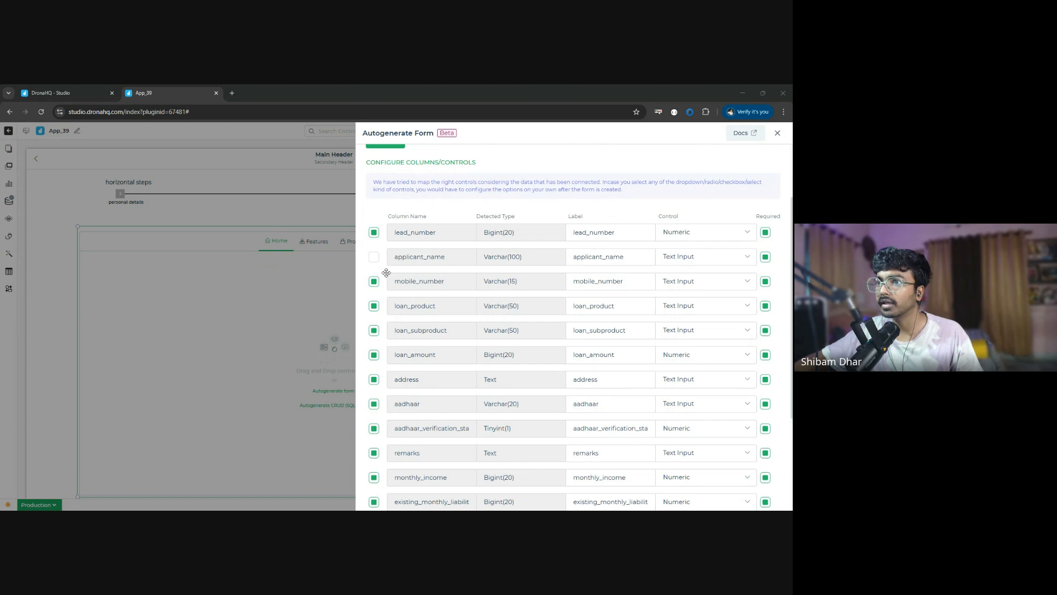
{"action": "left_click", "coordinate": [374, 257]}
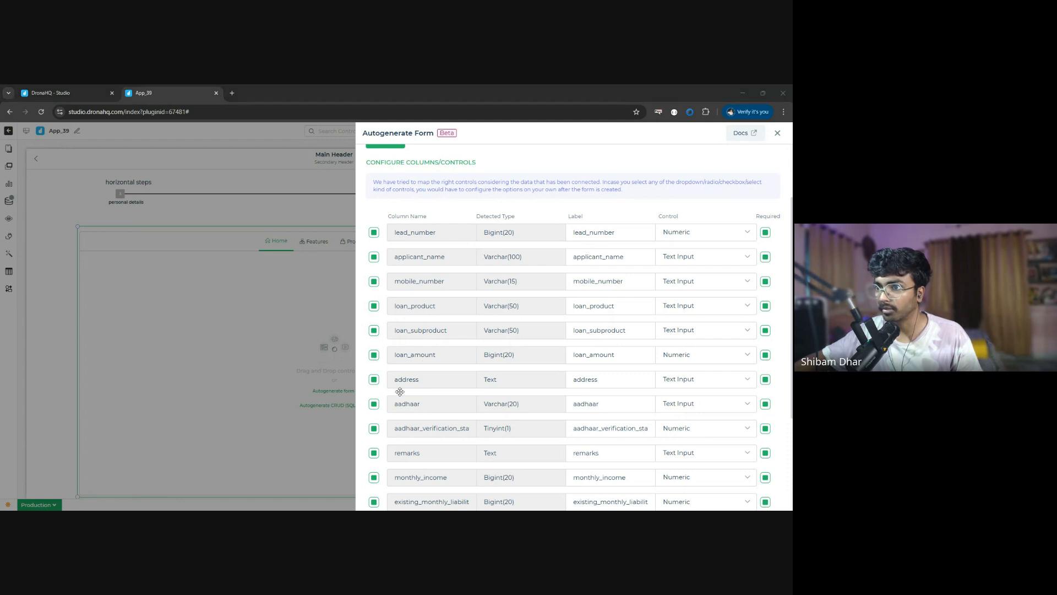
- Exclude the address, aadhaar, aadhaar verification, monthly_income, existing monthly liability, amount_eligibility, emi_amount and term columns from the form
{"action": "left_click", "coordinate": [374, 379]}
{"action": "left_click", "coordinate": [373, 404]}
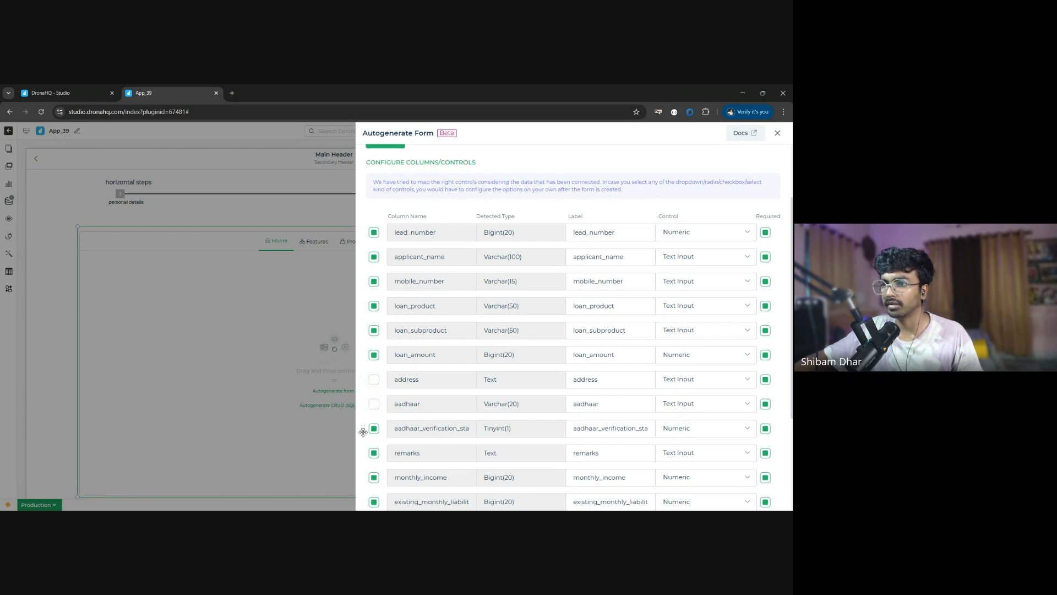
{"action": "left_click", "coordinate": [374, 428]}
{"action": "scroll", "coordinate": [387, 438], "scroll_direction": "down", "scroll_amount": 2}
{"action": "left_click", "coordinate": [374, 389]}
{"action": "left_click", "coordinate": [374, 414]}
{"action": "left_click", "coordinate": [374, 463]}
{"action": "left_click", "coordinate": [373, 487]}
{"action": "scroll", "coordinate": [374, 487], "scroll_direction": "down", "scroll_amount": 2}
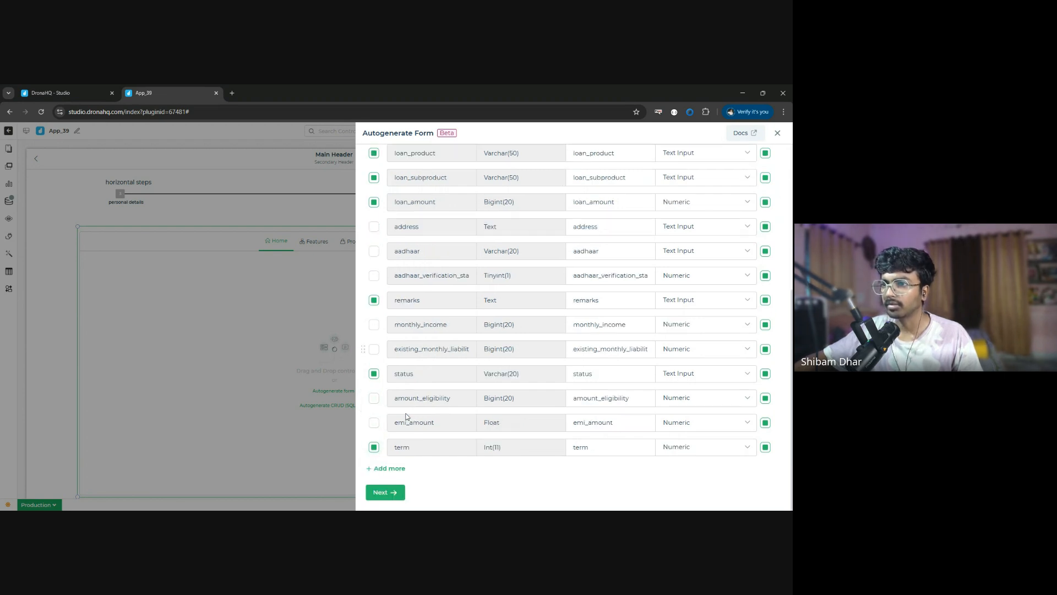
{"action": "left_click", "coordinate": [374, 447]}
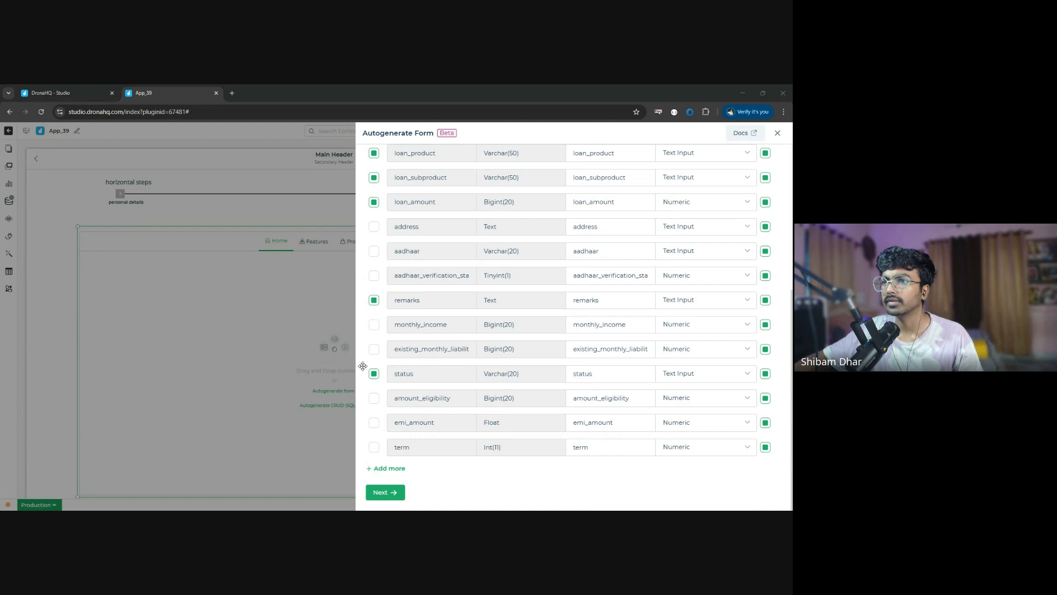
{"action": "scroll", "coordinate": [414, 226], "scroll_direction": "up", "scroll_amount": 3}
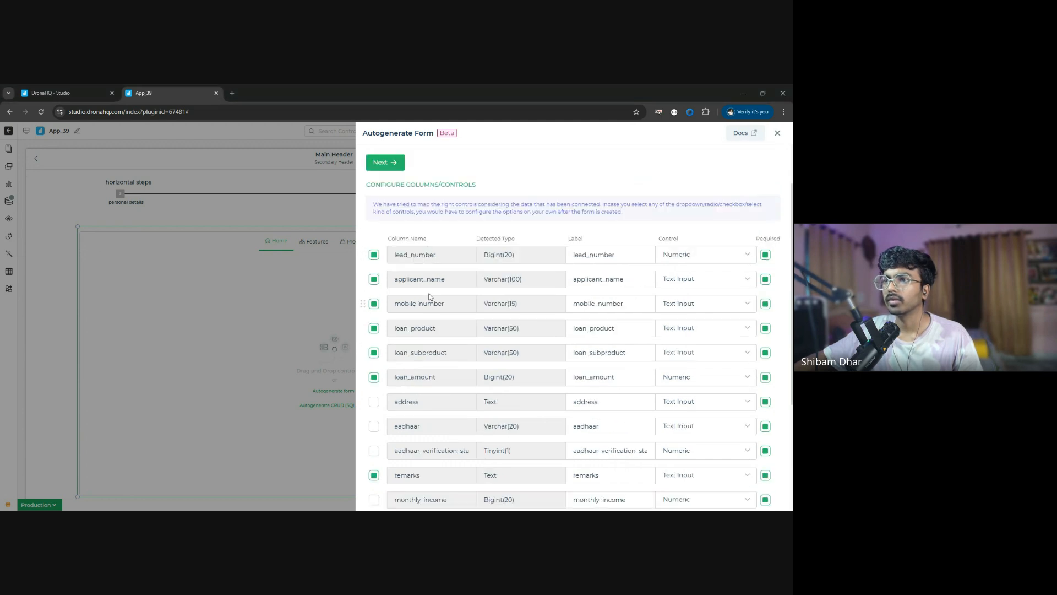
{"action": "scroll", "coordinate": [434, 372], "scroll_direction": "down", "scroll_amount": 2}
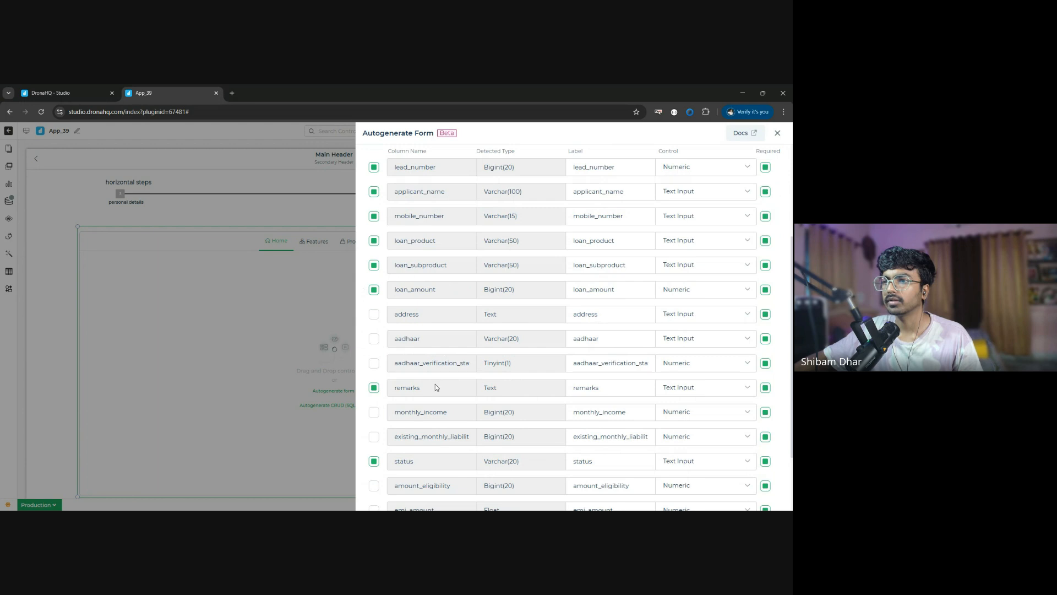
{"action": "scroll", "coordinate": [436, 380], "scroll_direction": "up", "scroll_amount": 2}
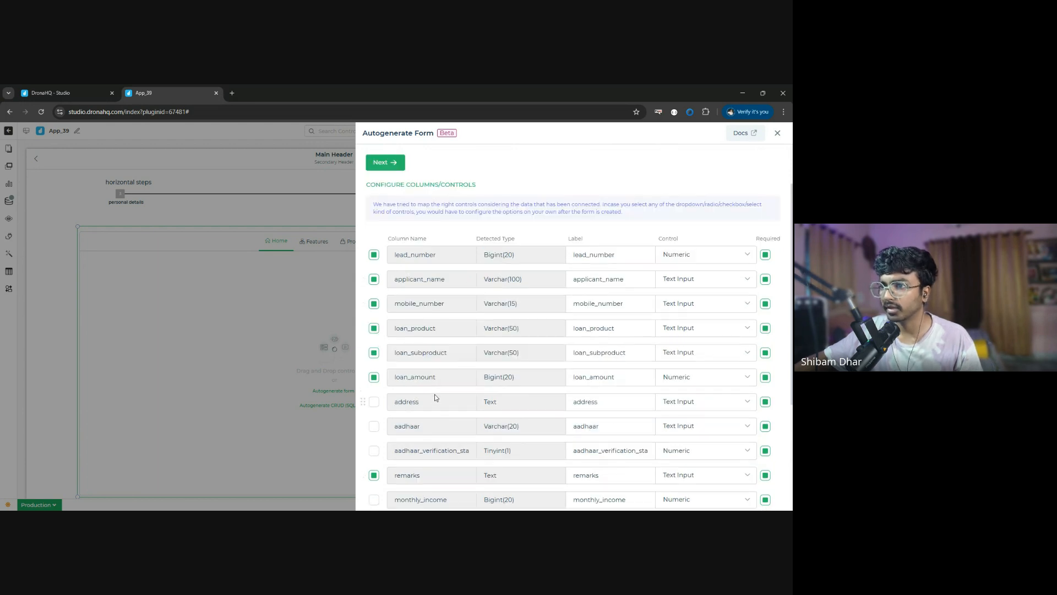
{"action": "left_click", "coordinate": [374, 377]}
{"action": "key", "text": "alt+Tab"}
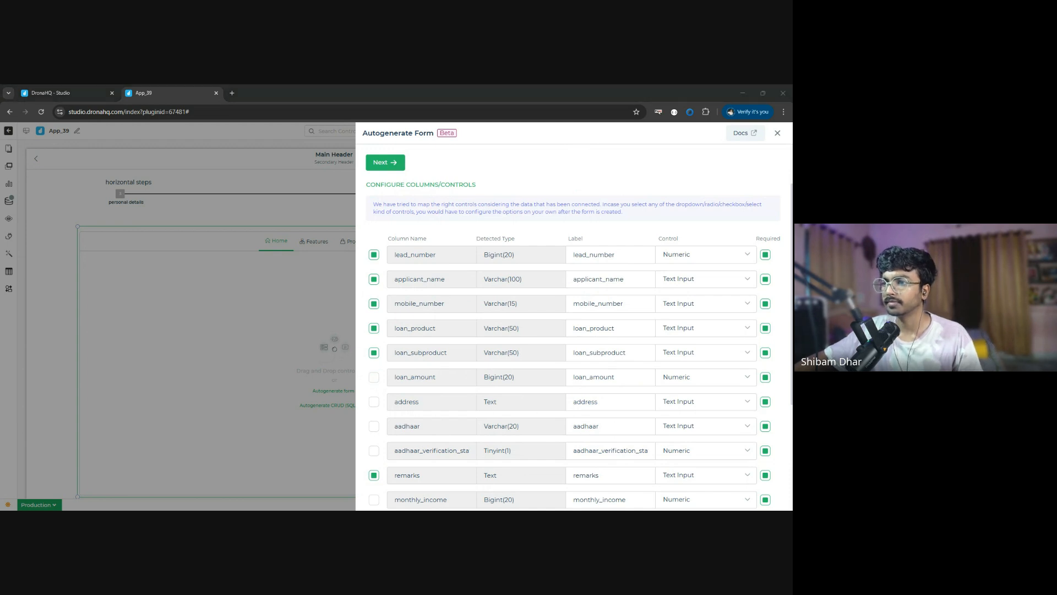
{"action": "left_click", "coordinate": [455, 487]}
{"action": "key", "text": "alt+Tab"}
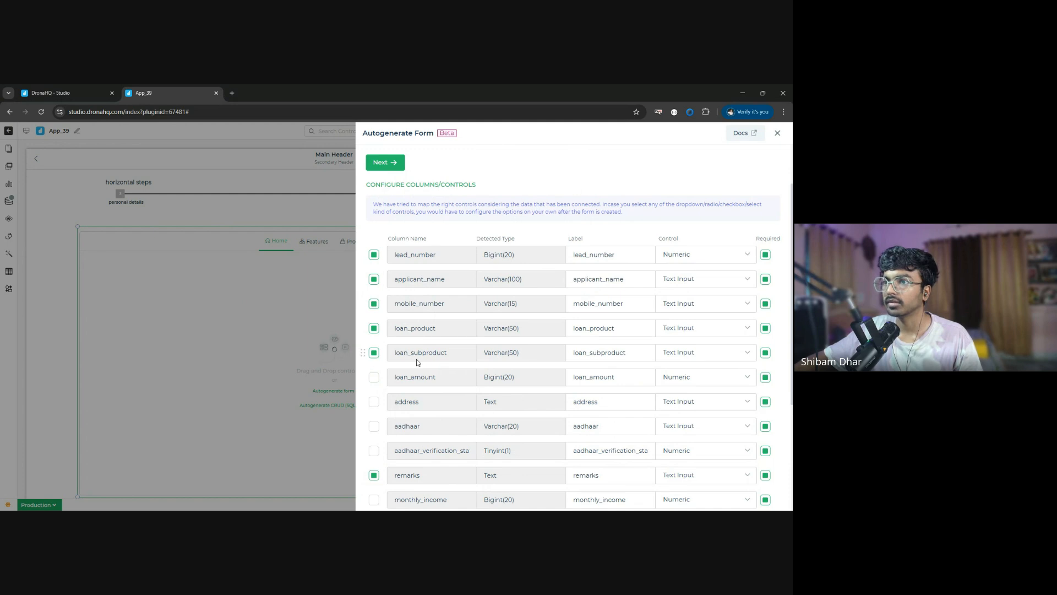
{"action": "left_click", "coordinate": [374, 377]}
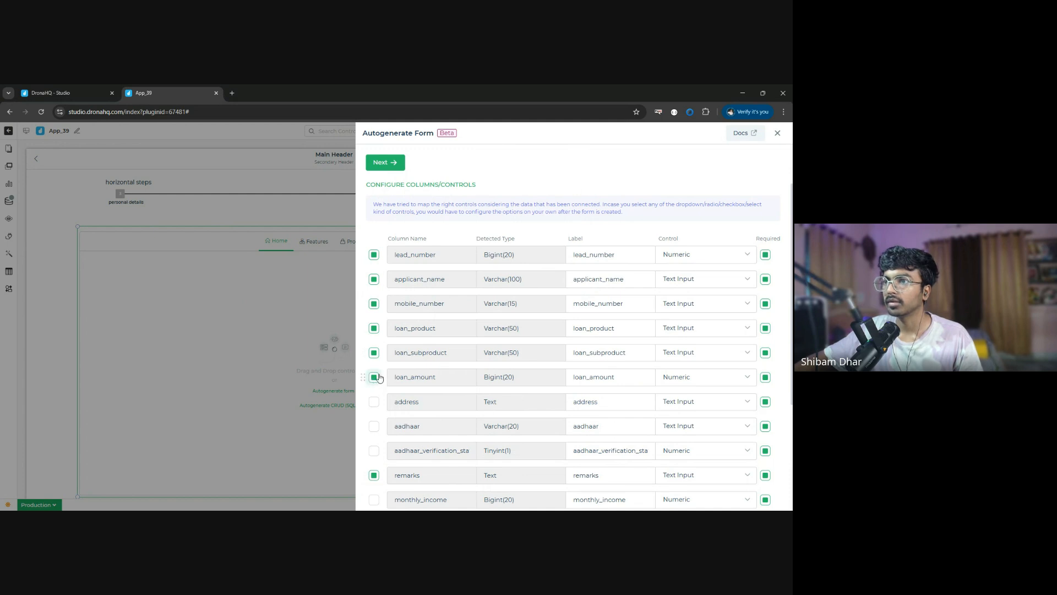
{"action": "left_click", "coordinate": [374, 304]}
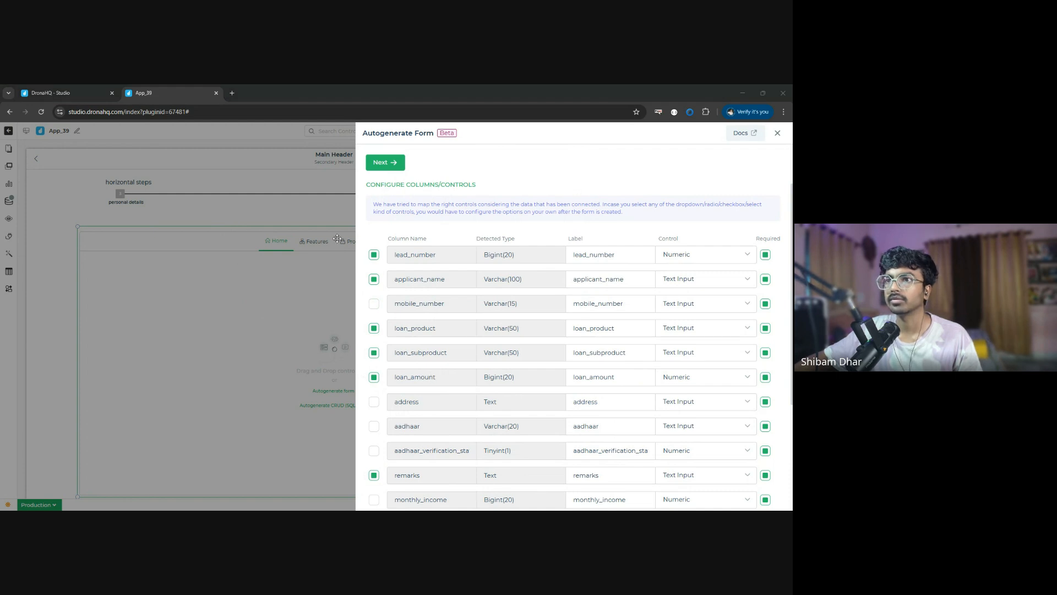
{"action": "left_click", "coordinate": [373, 306]}
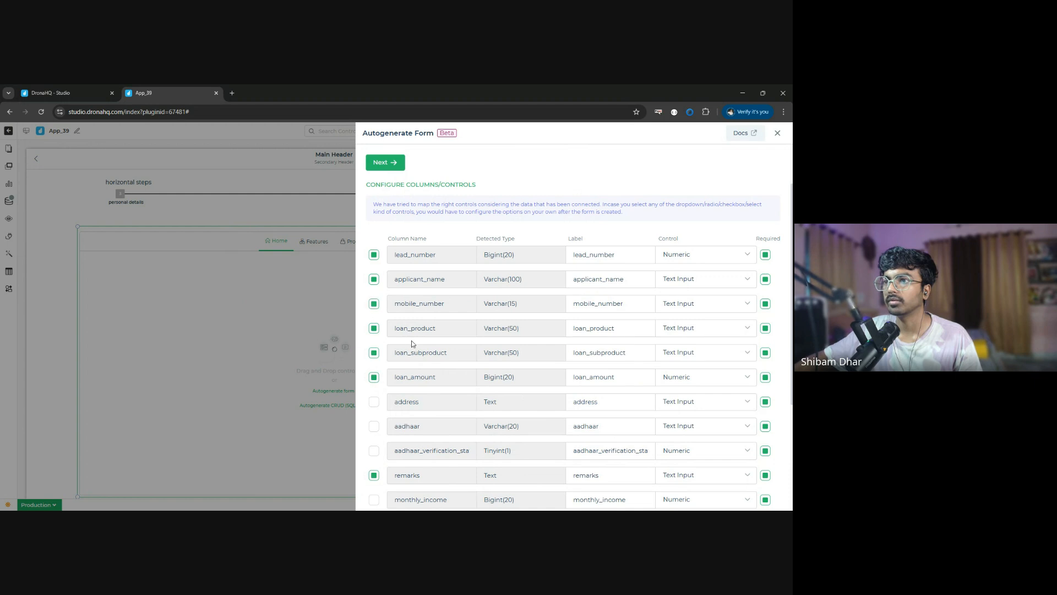
- Exclude the status column from the form and proceed to the summary and configurations
{"action": "scroll", "coordinate": [437, 387], "scroll_direction": "down", "scroll_amount": 2}
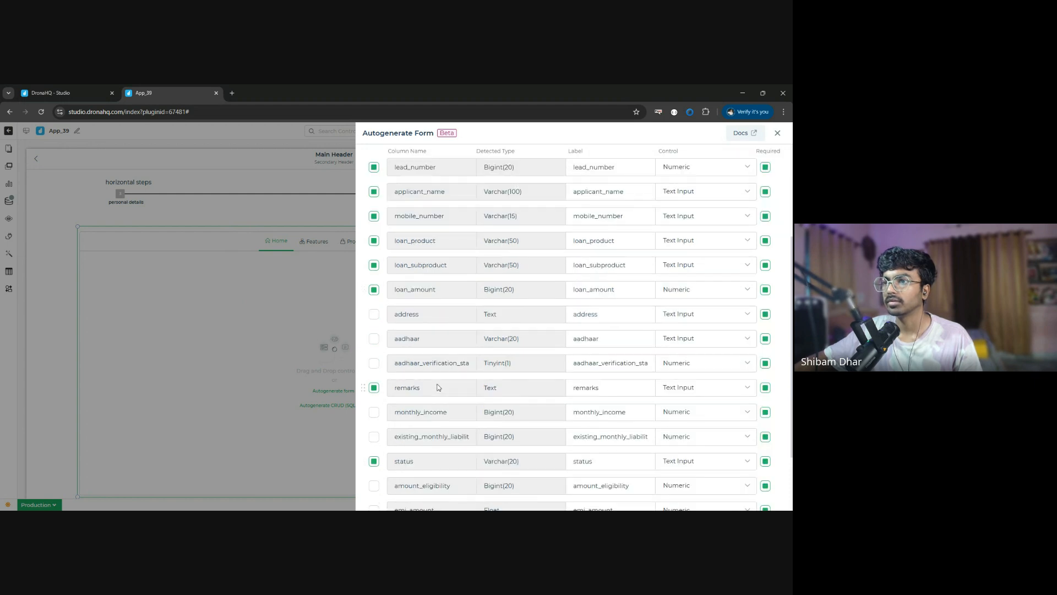
{"action": "left_click", "coordinate": [374, 461]}
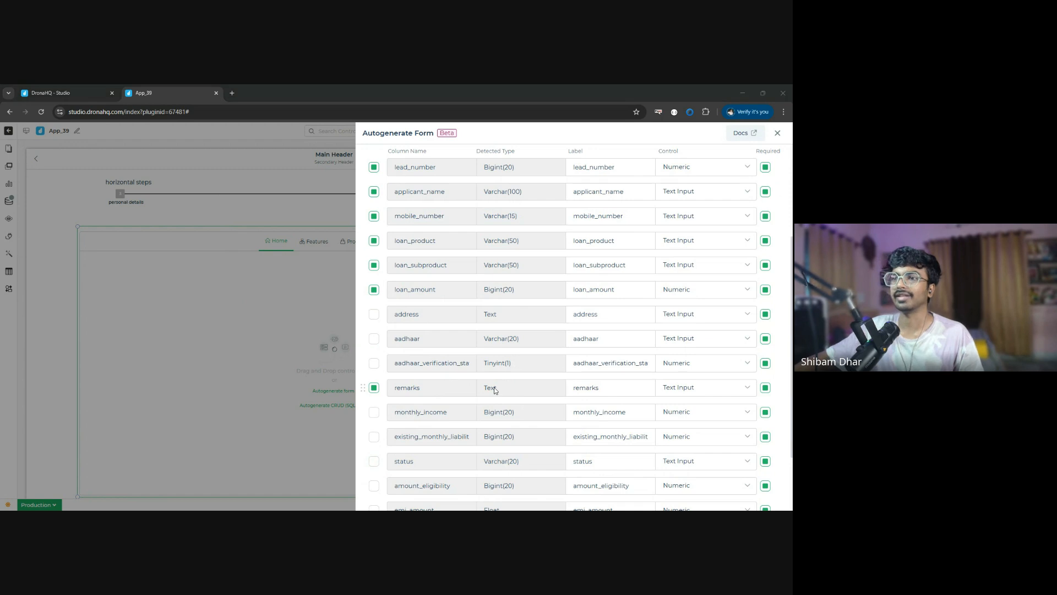
{"action": "scroll", "coordinate": [513, 415], "scroll_direction": "down", "scroll_amount": 2}
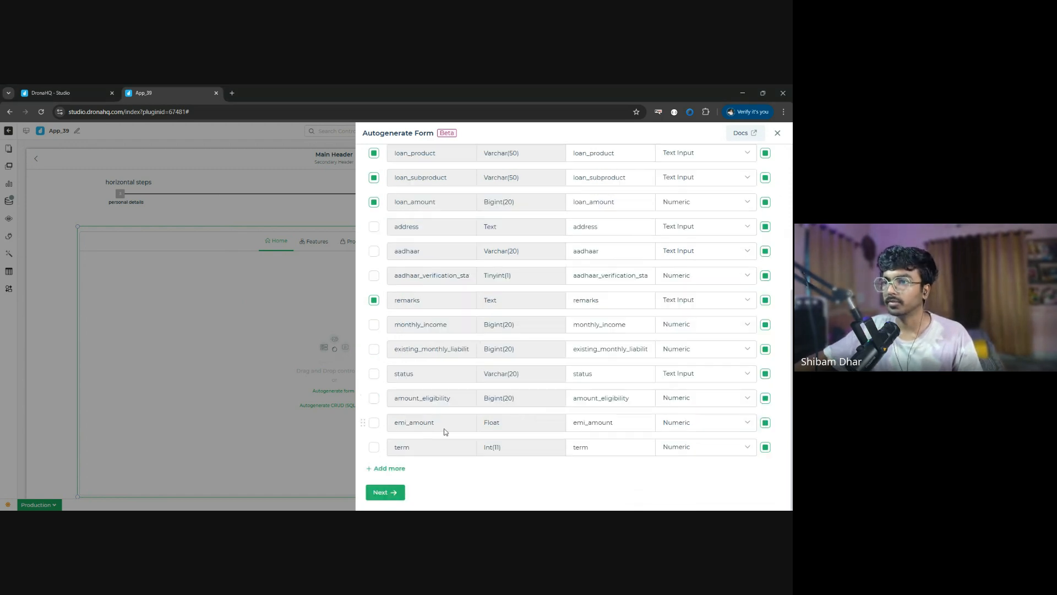
{"action": "left_click", "coordinate": [371, 491]}
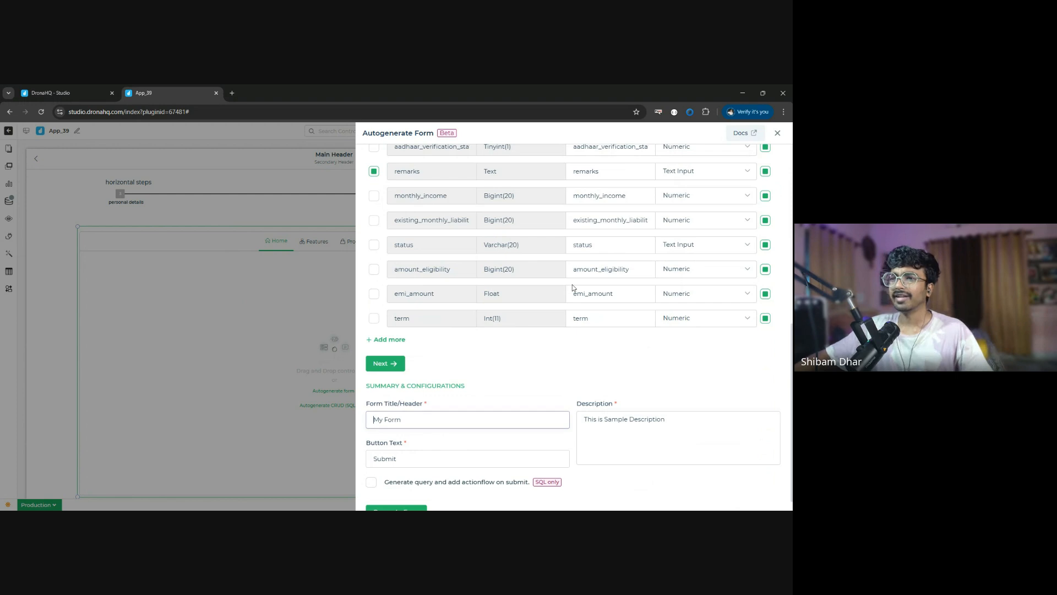
- Title the form "Detials of the person" and set its description to "You can edit or view"
{"action": "scroll", "coordinate": [503, 390], "scroll_direction": "down", "scroll_amount": 1}
{"action": "triple_click", "coordinate": [424, 401]}
{"action": "type", "text": "Detialks"}
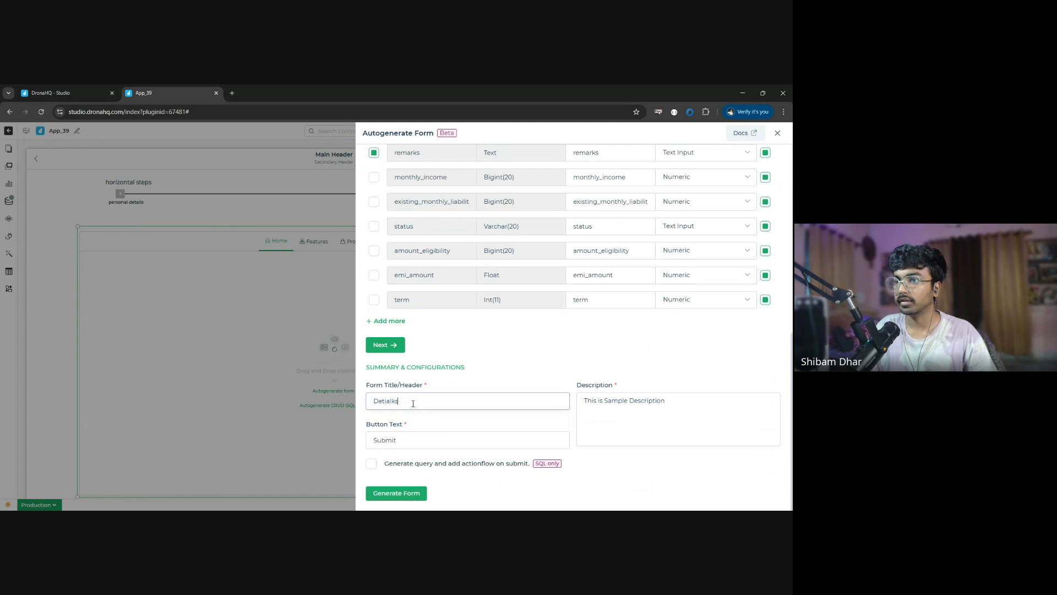
{"action": "key", "text": "BackSpace"}
{"action": "key", "text": "BackSpace"}
{"action": "type", "text": "s of the person"}
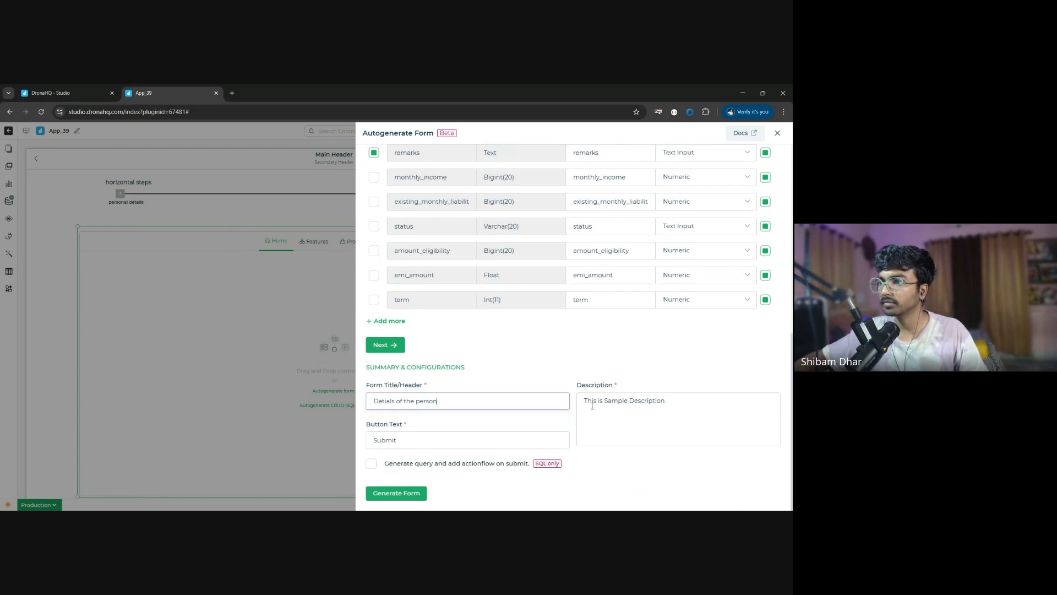
{"action": "left_click_drag", "start_coordinate": [586, 401], "coordinate": [699, 401]}
{"action": "key", "text": "BackSpace"}
{"action": "type", "text": "You can edit he"}
{"action": "key", "text": "BackSpace"}
{"action": "key", "text": "BackSpace"}
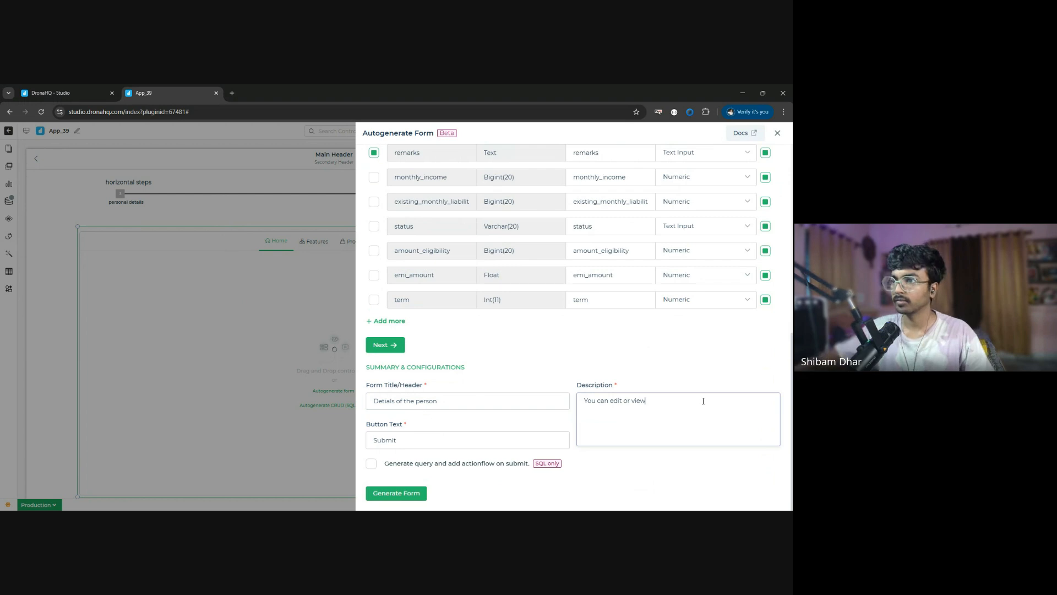
- Set the form's button text to "Next" and generate the form
{"action": "double_click", "coordinate": [416, 437]}
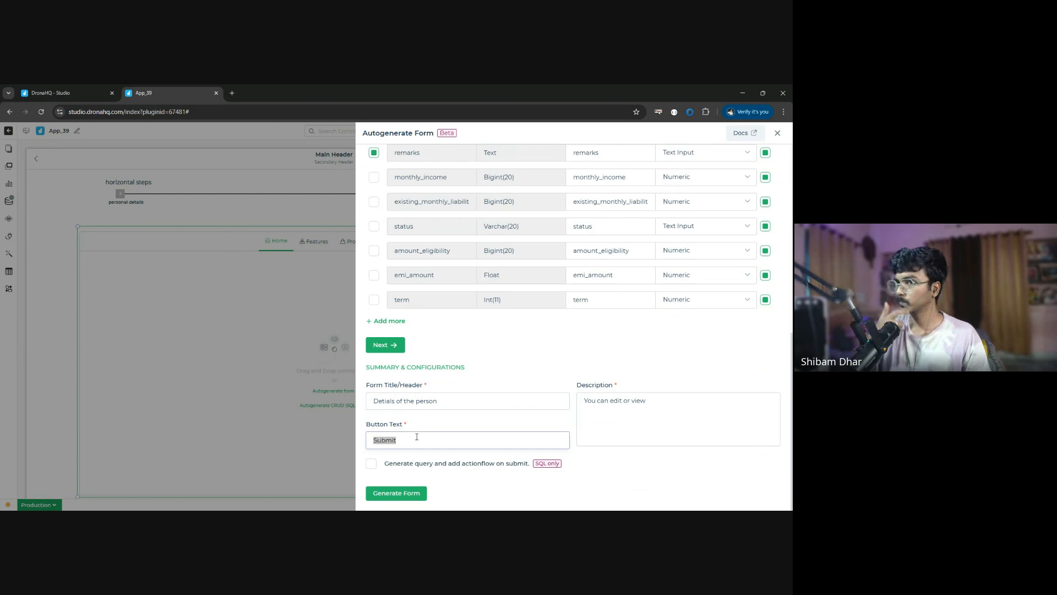
{"action": "type", "text": "Next"}
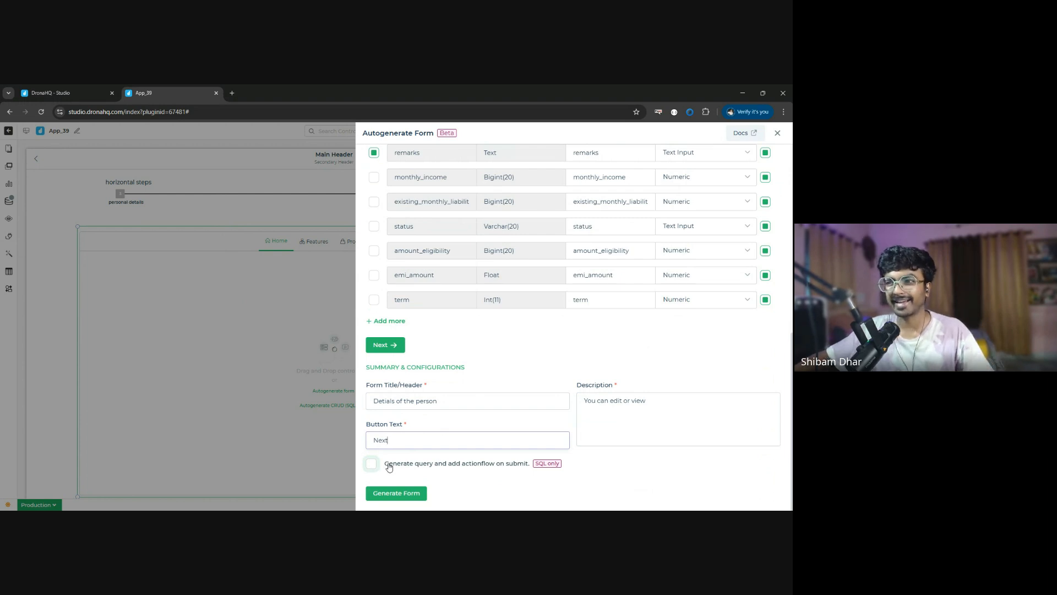
{"action": "left_click", "coordinate": [389, 466]}
{"action": "scroll", "coordinate": [418, 457], "scroll_direction": "down", "scroll_amount": 1}
{"action": "left_click", "coordinate": [432, 449]}
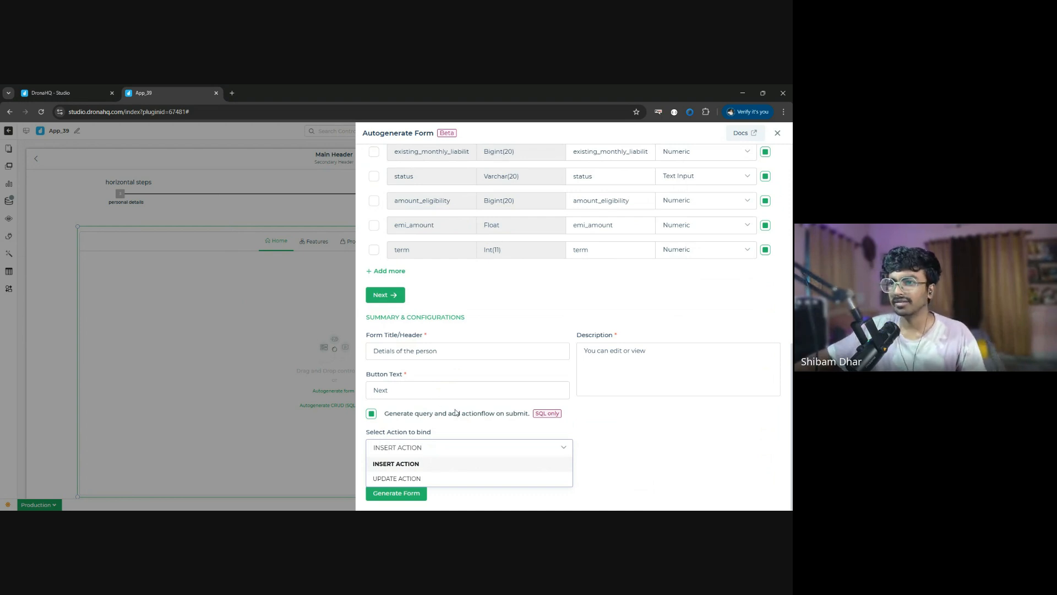
{"action": "left_click", "coordinate": [370, 414]}
{"action": "left_click", "coordinate": [371, 413]}
{"action": "left_click", "coordinate": [418, 493]}
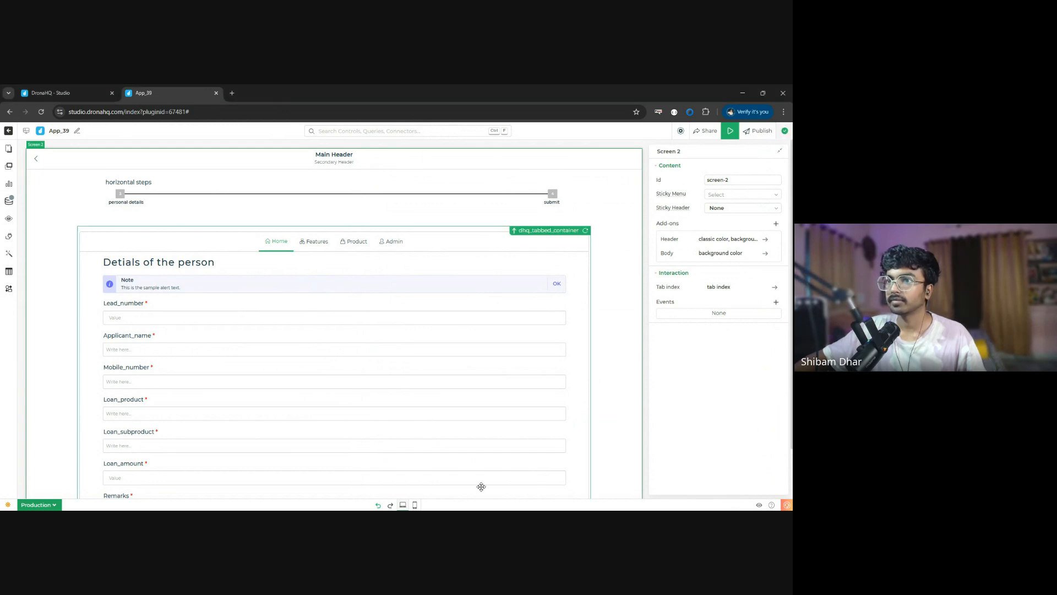
- Look over the generated form and move the tabbed container slightly up, closer to the horizontal steps bar
{"action": "scroll", "coordinate": [234, 302], "scroll_direction": "down", "scroll_amount": 1}
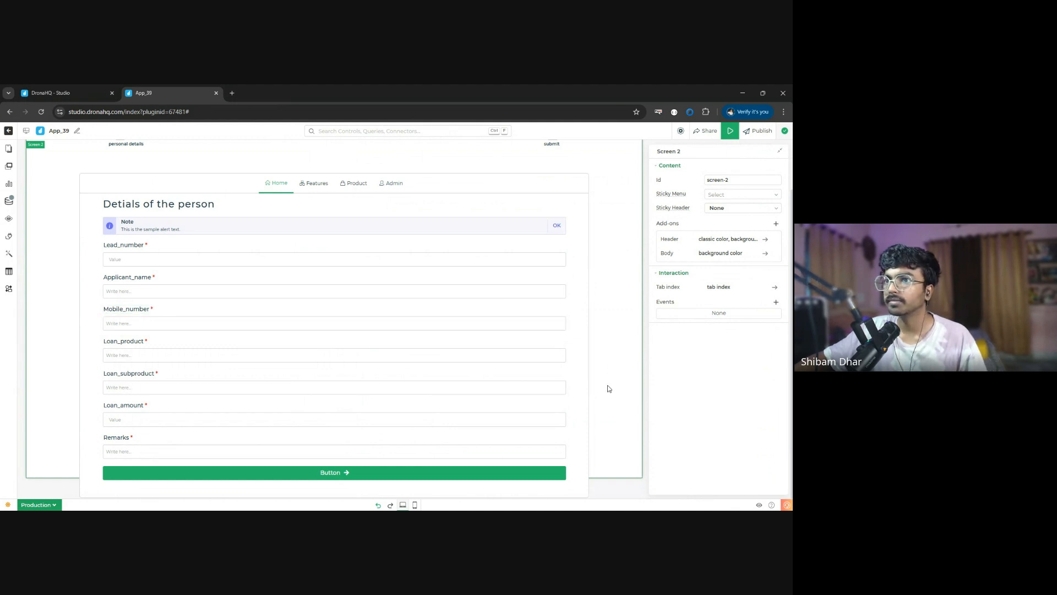
{"action": "scroll", "coordinate": [385, 287], "scroll_direction": "up", "scroll_amount": 1}
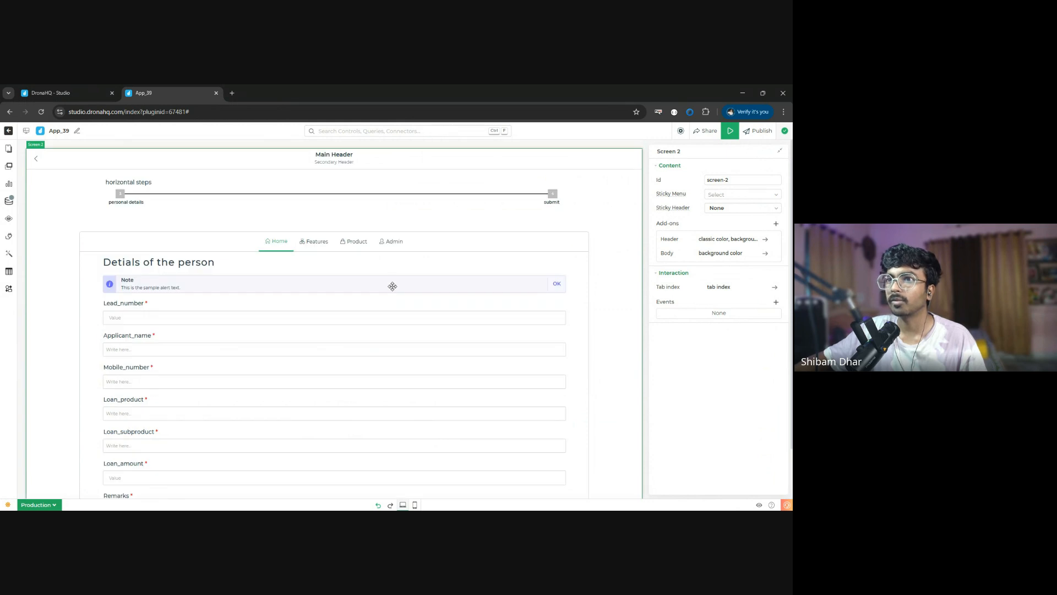
{"action": "left_click_drag", "start_coordinate": [196, 230], "coordinate": [616, 380]}
{"action": "scroll", "coordinate": [611, 388], "scroll_direction": "down", "scroll_amount": 5}
{"action": "scroll", "coordinate": [604, 410], "scroll_direction": "up", "scroll_amount": 3}
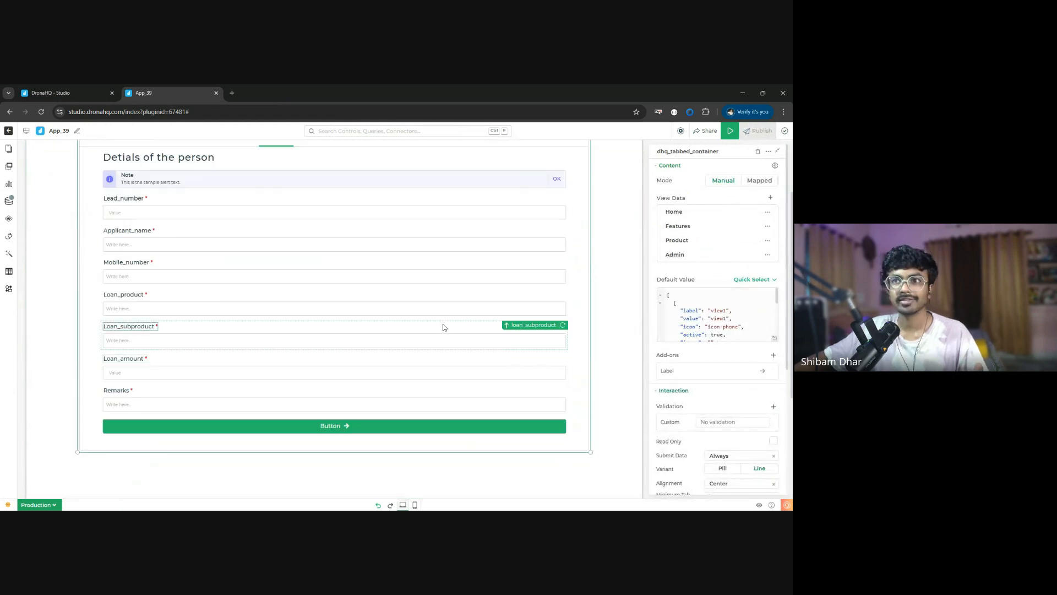
{"action": "scroll", "coordinate": [444, 324], "scroll_direction": "up", "scroll_amount": 2}
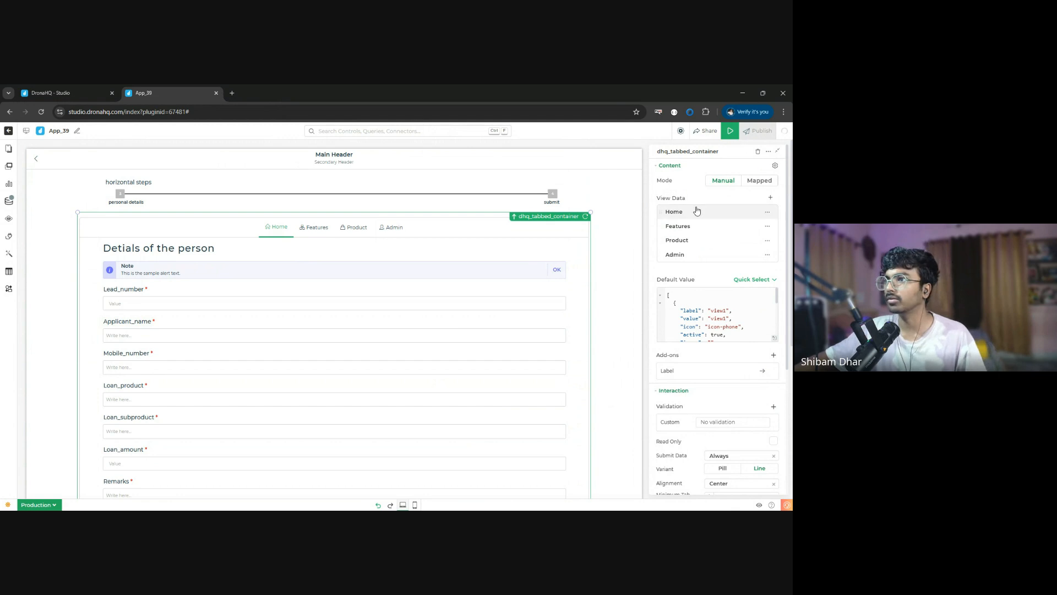
- Switch the tabbed container to Mapped mode and replace its data with the copied JSON array running from Lead Details to smart-calculator
{"action": "left_click", "coordinate": [754, 181]}
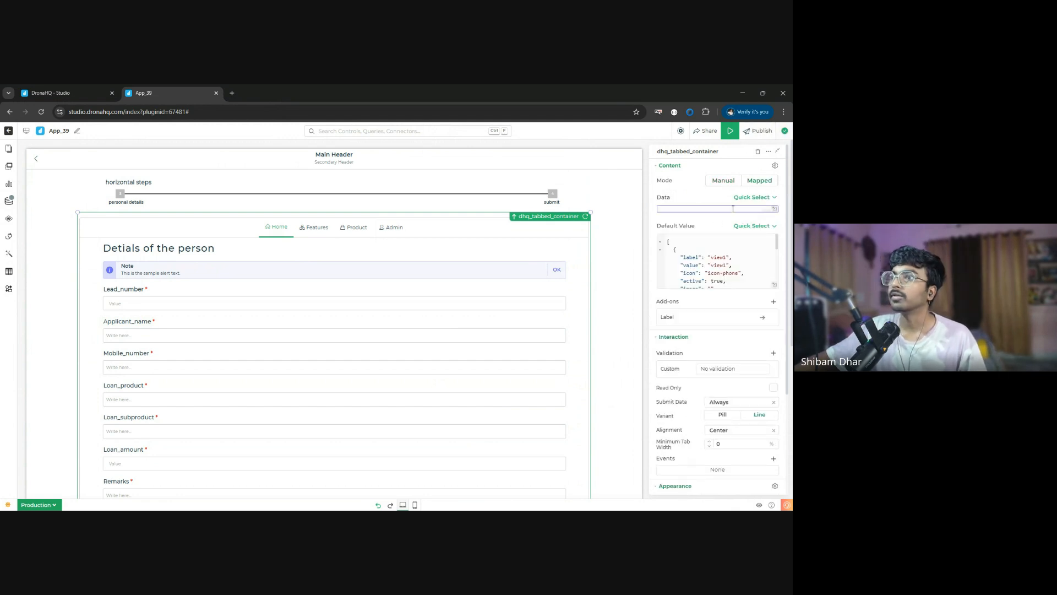
{"action": "left_click", "coordinate": [733, 209]}
{"action": "key", "text": "ctrl+a"}
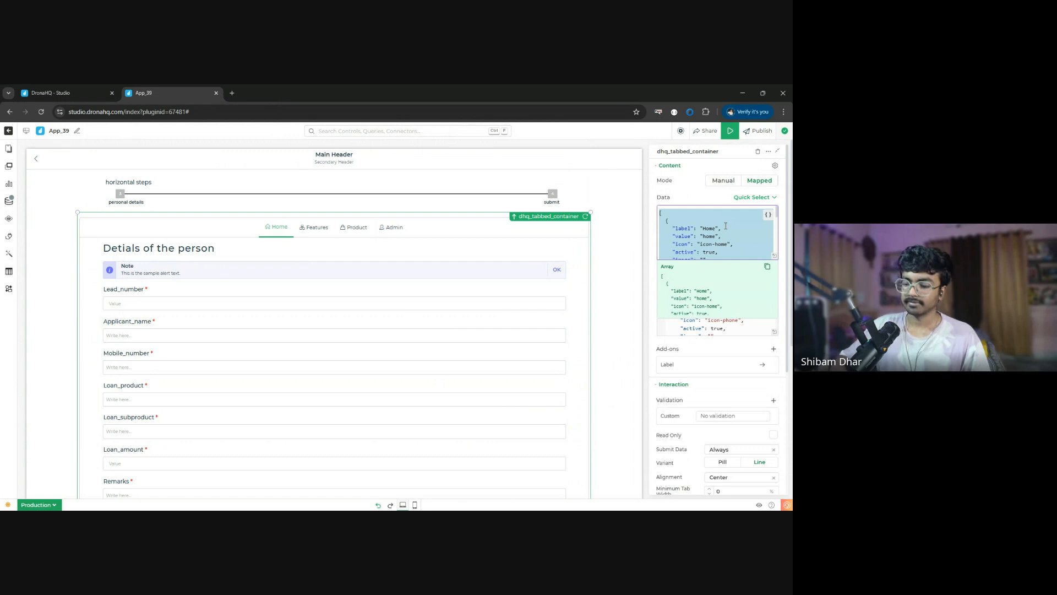
{"action": "key", "text": "BackSpace"}
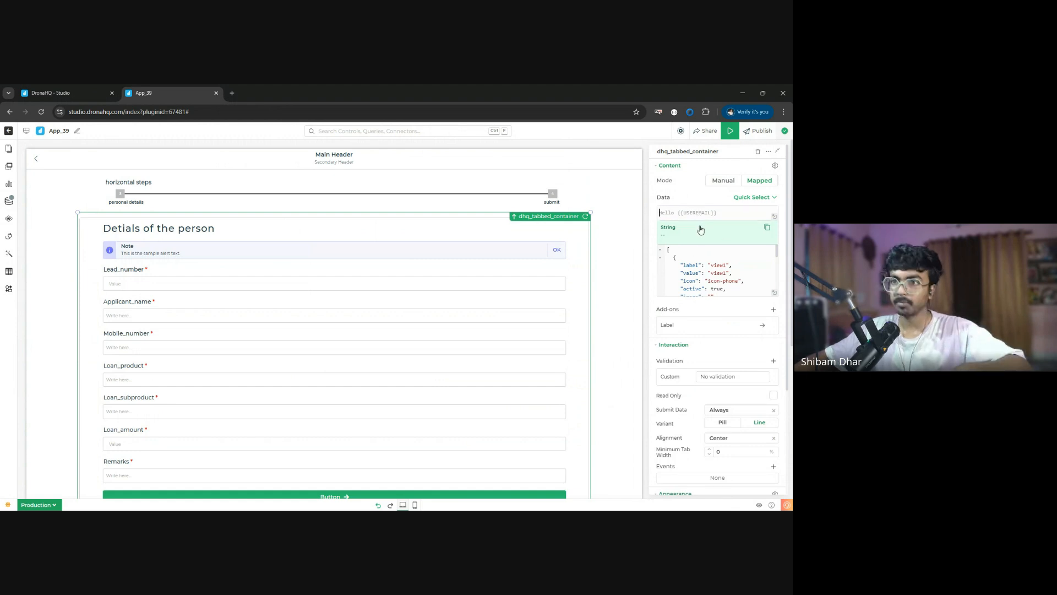
{"action": "key", "text": "ctrl+v"}
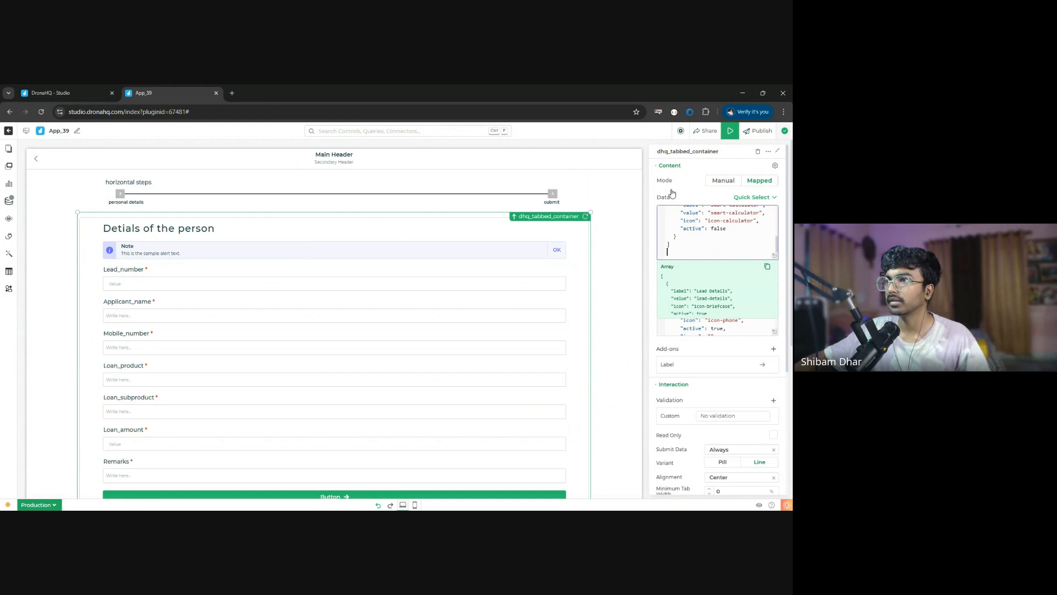
{"action": "left_click", "coordinate": [657, 193]}
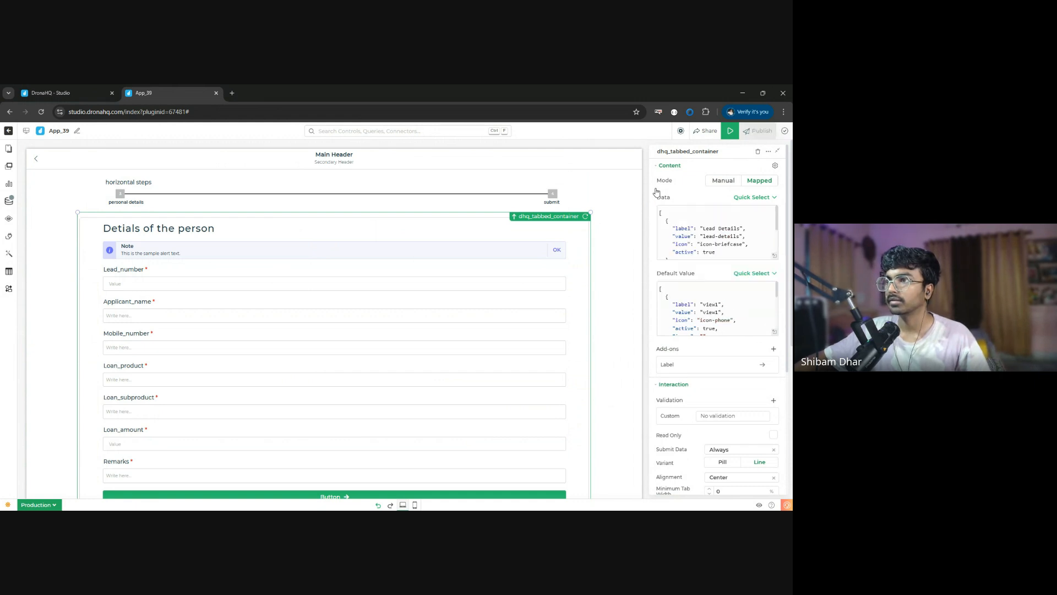
- Examine the tabbed container's default value and check its Lead Details and Smart Calculator tabs
{"action": "left_click", "coordinate": [688, 321]}
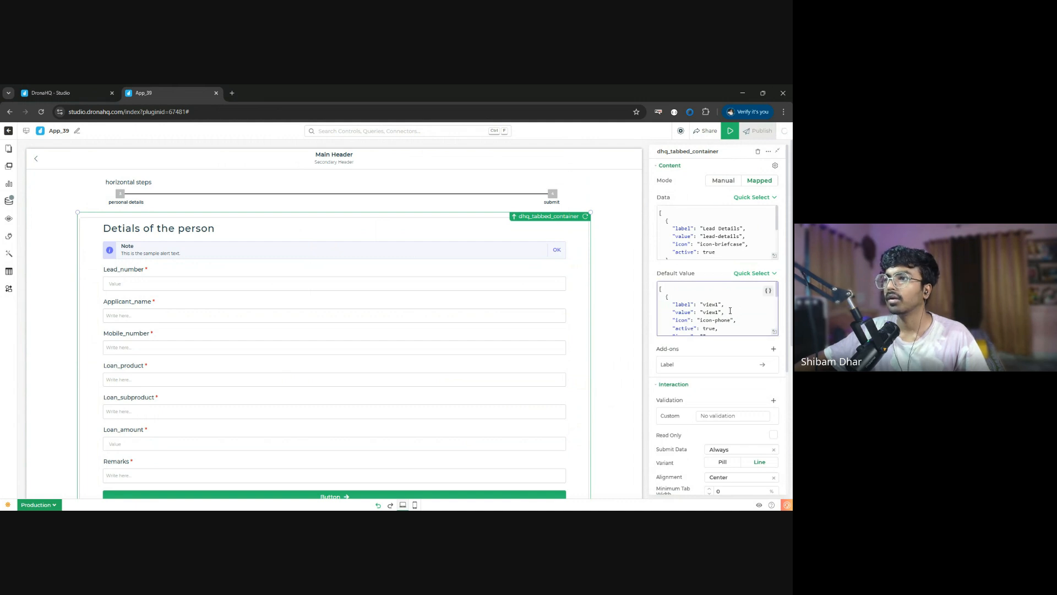
{"action": "left_click", "coordinate": [708, 309]}
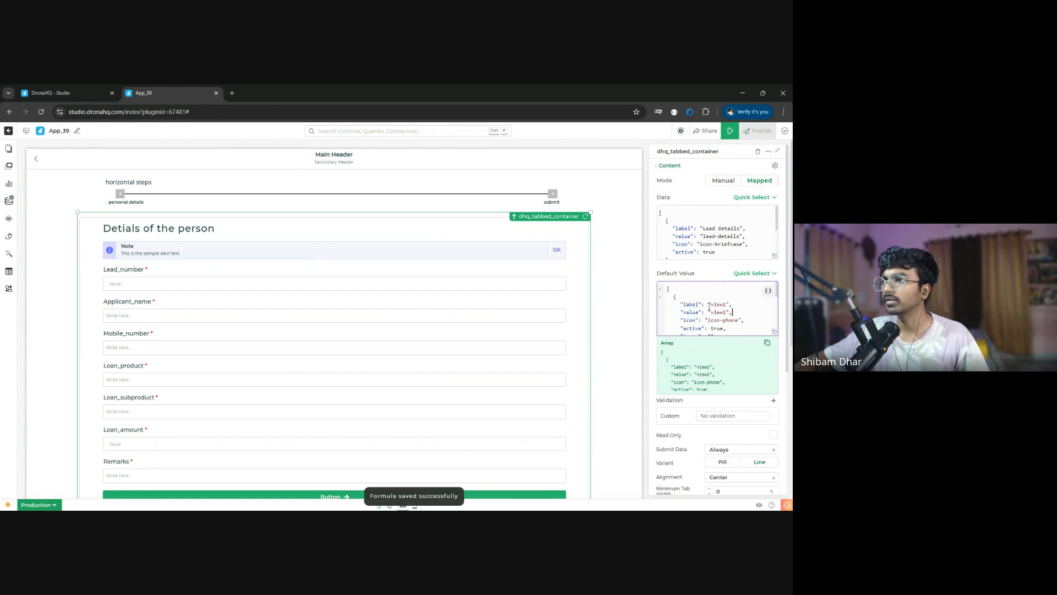
{"action": "scroll", "coordinate": [707, 231], "scroll_direction": "down", "scroll_amount": 2}
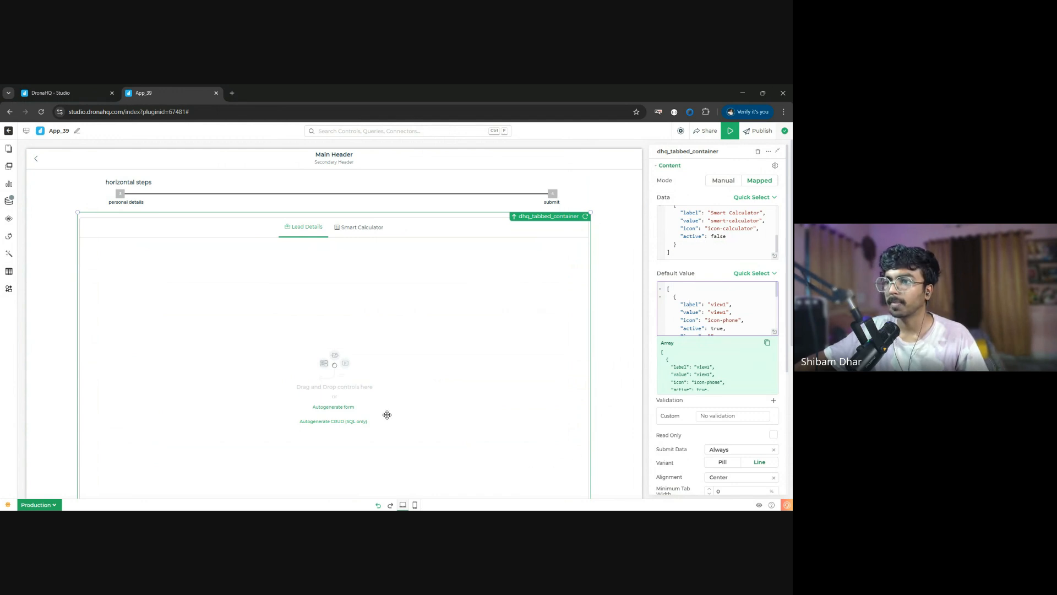
{"action": "scroll", "coordinate": [387, 413], "scroll_direction": "down", "scroll_amount": 2}
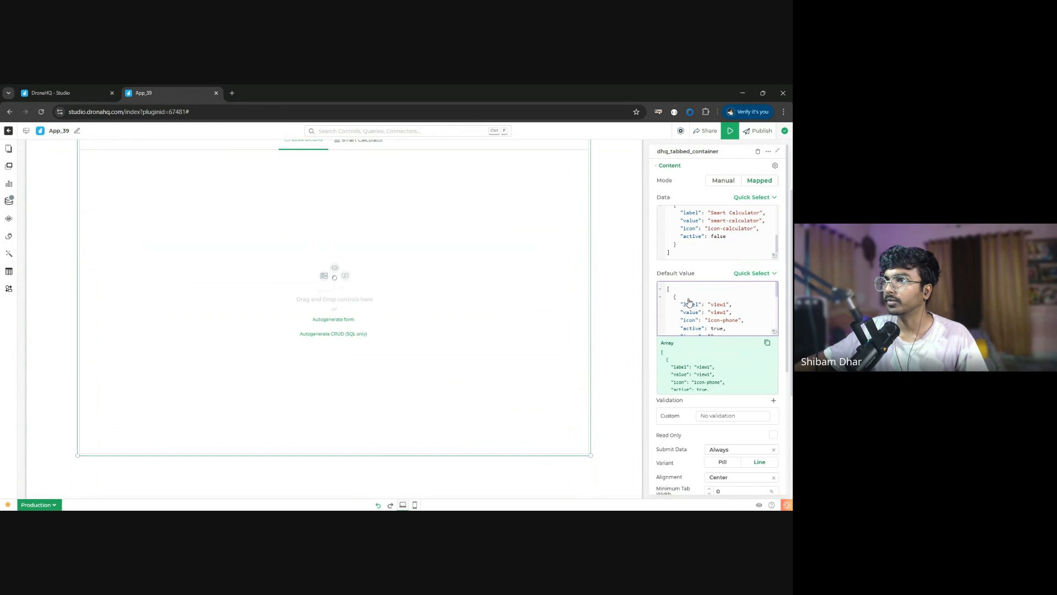
{"action": "key", "text": "ctrl+z"}
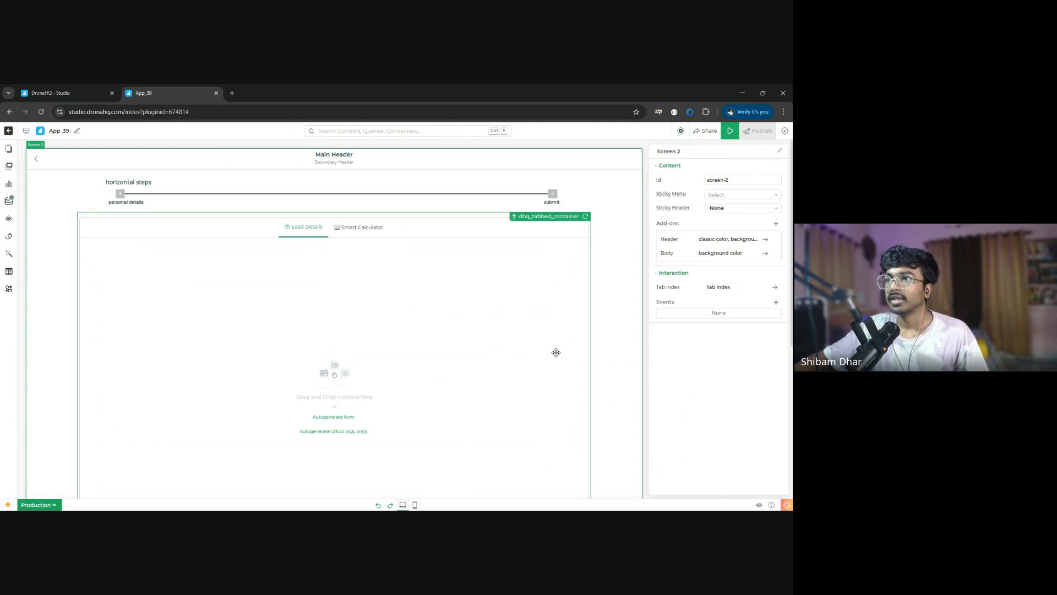
{"action": "left_click", "coordinate": [597, 358]}
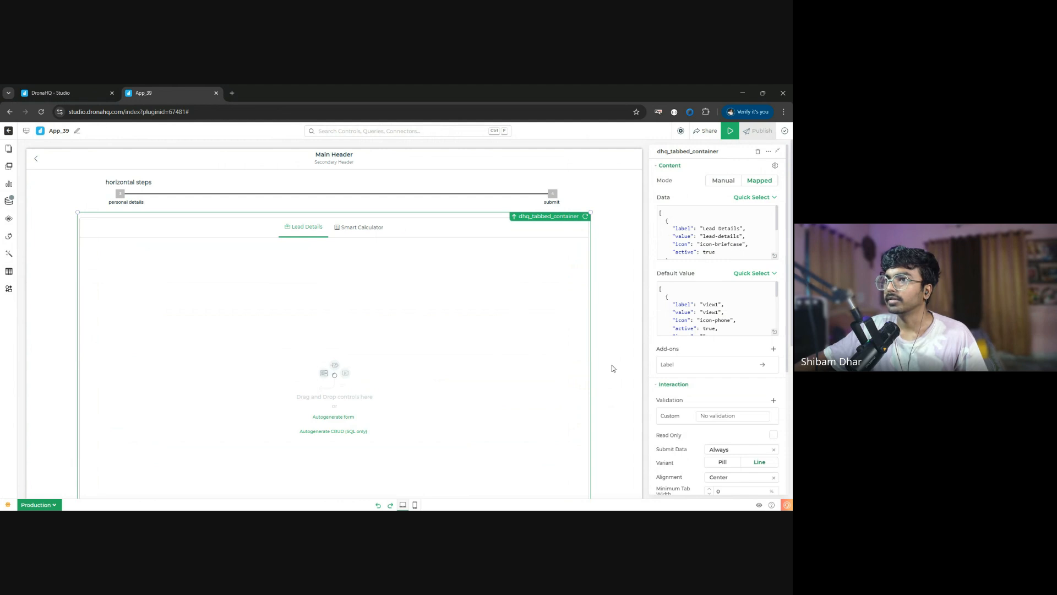
{"action": "left_click", "coordinate": [367, 233]}
{"action": "left_click", "coordinate": [308, 233]}
{"action": "scroll", "coordinate": [333, 274], "scroll_direction": "up", "scroll_amount": 3}
{"action": "scroll", "coordinate": [347, 321], "scroll_direction": "down", "scroll_amount": 2}
- Start autogenerating a form in the Lead Details tab from the WorkshopDB-SD connector's leads_capture table
{"action": "left_click", "coordinate": [331, 333]}
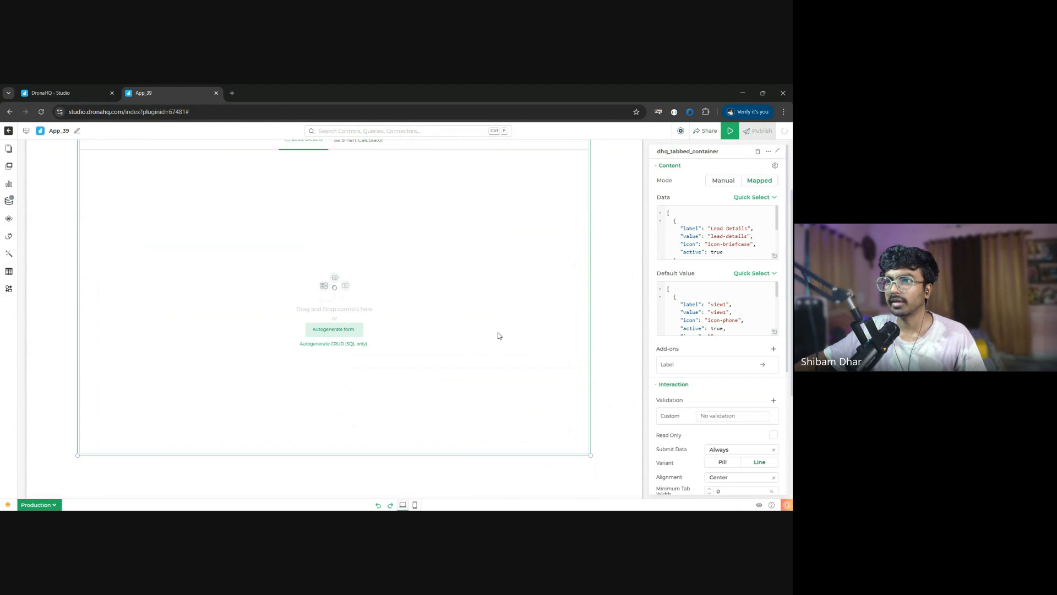
{"action": "left_click", "coordinate": [459, 202]}
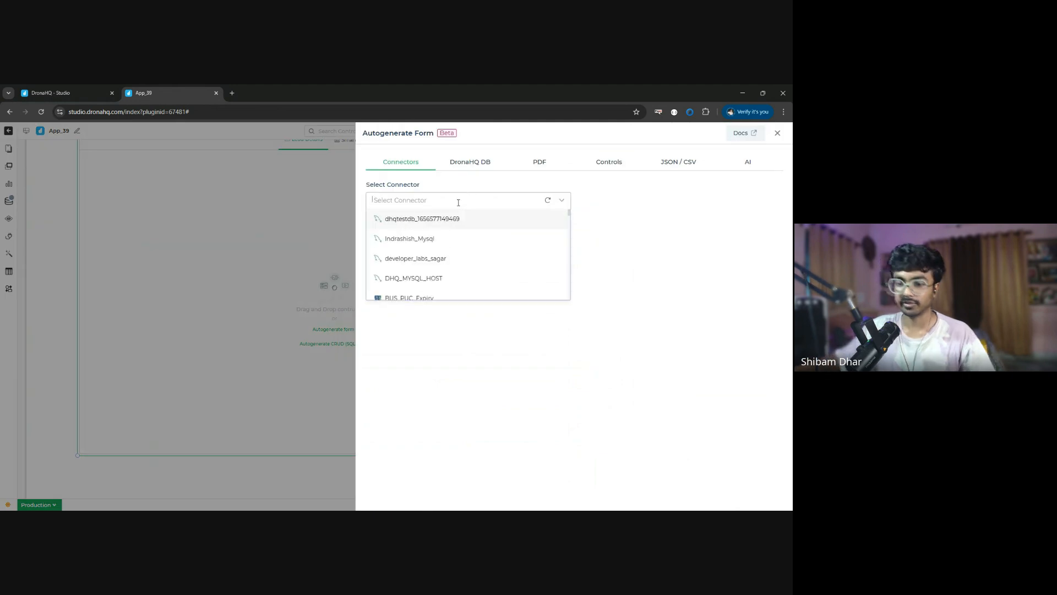
{"action": "type", "text": "works"}
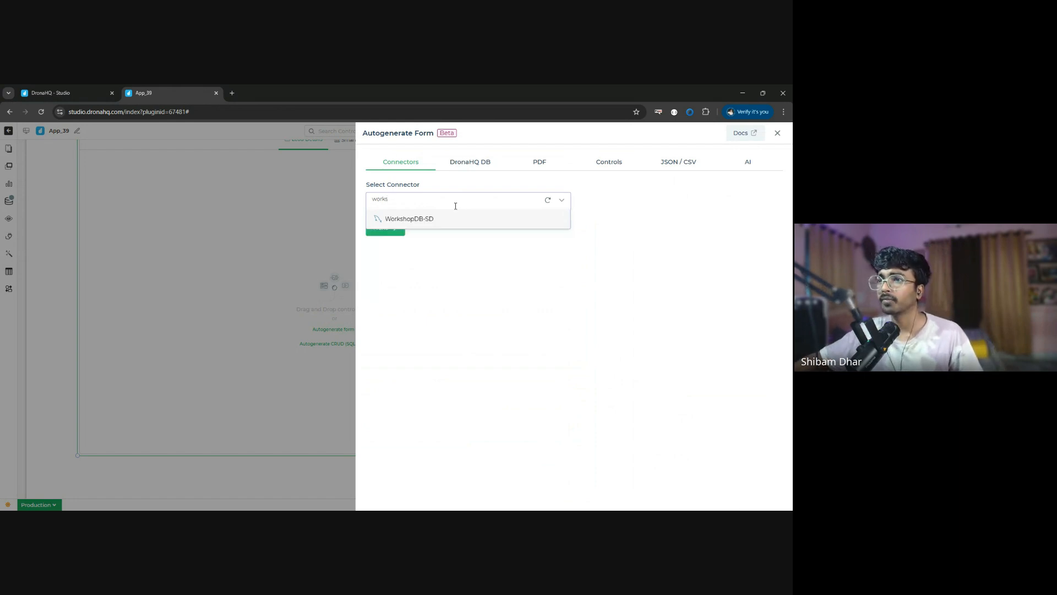
{"action": "left_click", "coordinate": [442, 220]}
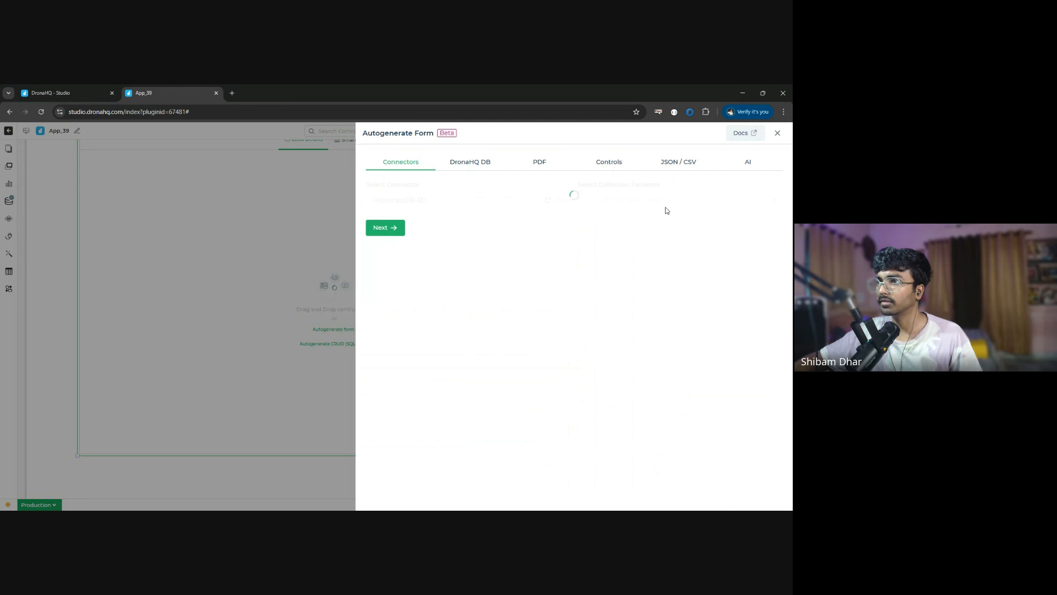
{"action": "left_click", "coordinate": [618, 200]}
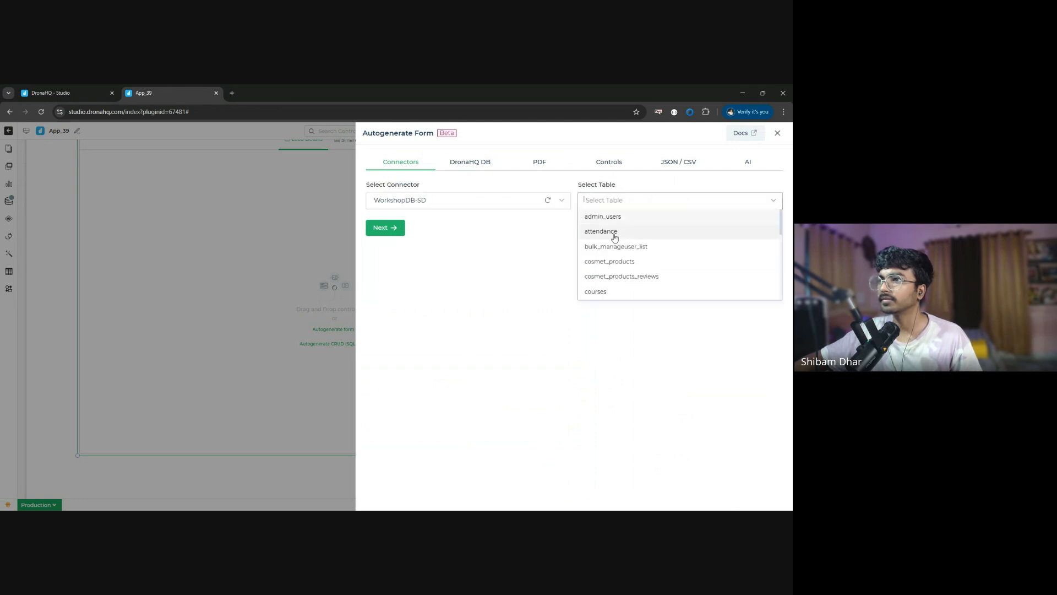
{"action": "scroll", "coordinate": [622, 267], "scroll_direction": "down", "scroll_amount": 2}
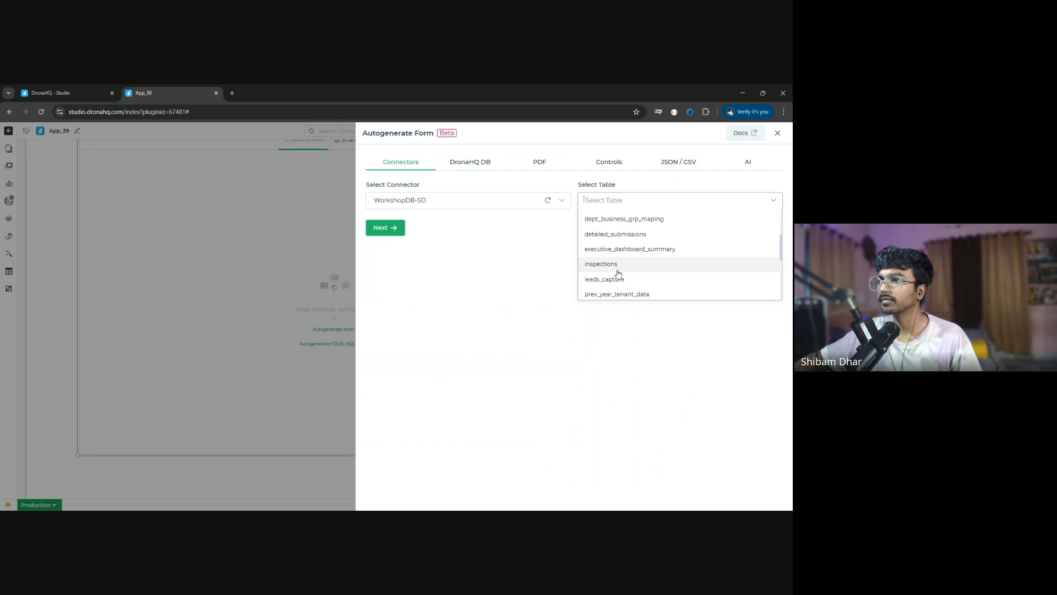
{"action": "left_click", "coordinate": [619, 279]}
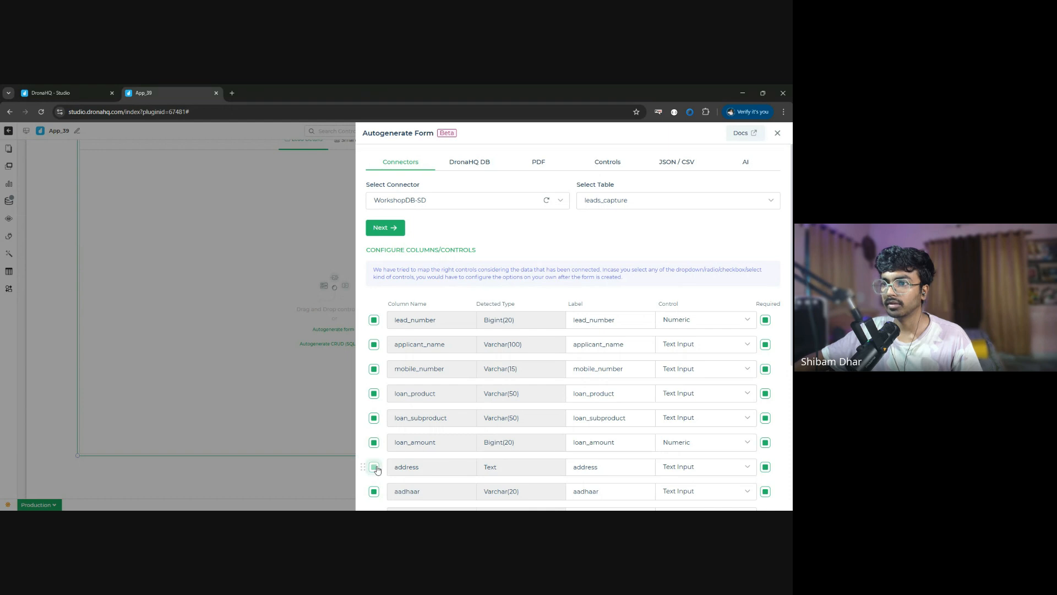
- Keep only the lead_number, applicant_name, mobile_number, loan_product, loan_subproduct, loan_amount and remarks columns for the form
{"action": "scroll", "coordinate": [380, 460], "scroll_direction": "down", "scroll_amount": 3}
{"action": "left_click", "coordinate": [374, 291]}
{"action": "left_click", "coordinate": [373, 316]}
{"action": "left_click", "coordinate": [373, 340]}
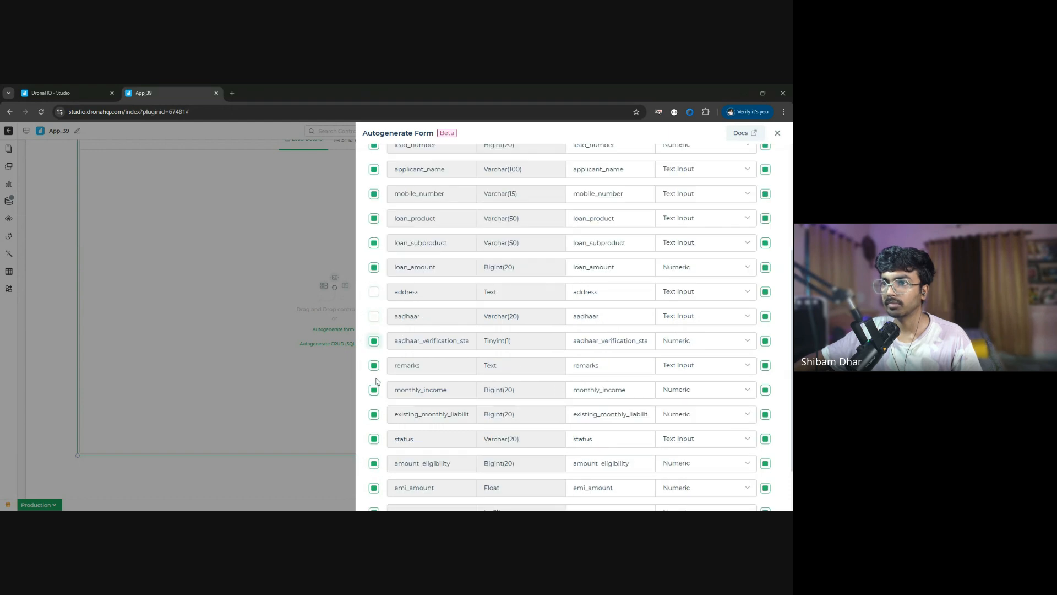
{"action": "left_click", "coordinate": [374, 390]}
{"action": "left_click", "coordinate": [373, 414]}
{"action": "left_click", "coordinate": [374, 464]}
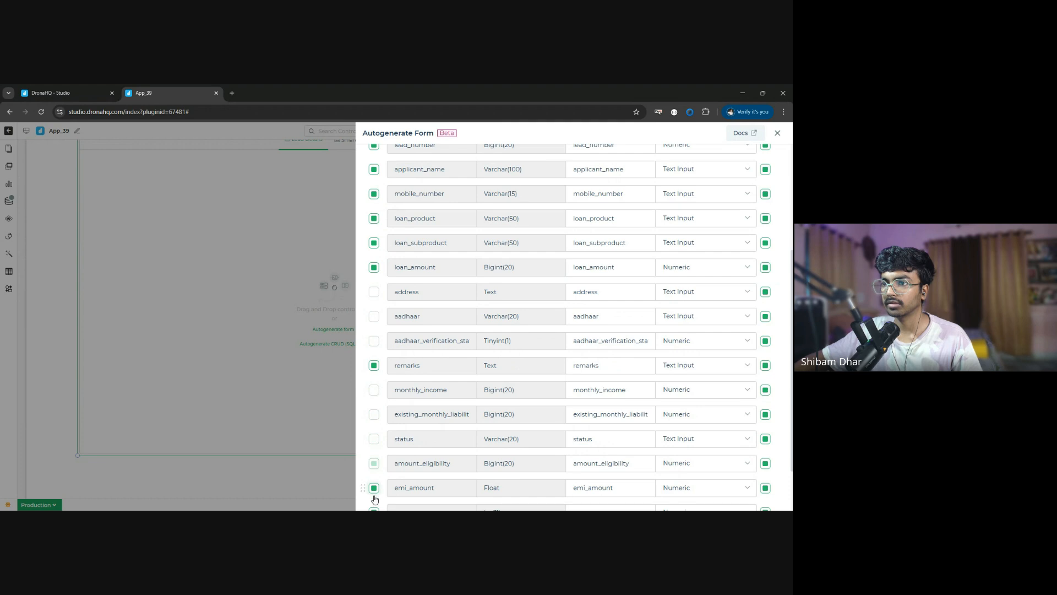
{"action": "left_click", "coordinate": [374, 488]}
{"action": "scroll", "coordinate": [377, 485], "scroll_direction": "down", "scroll_amount": 1}
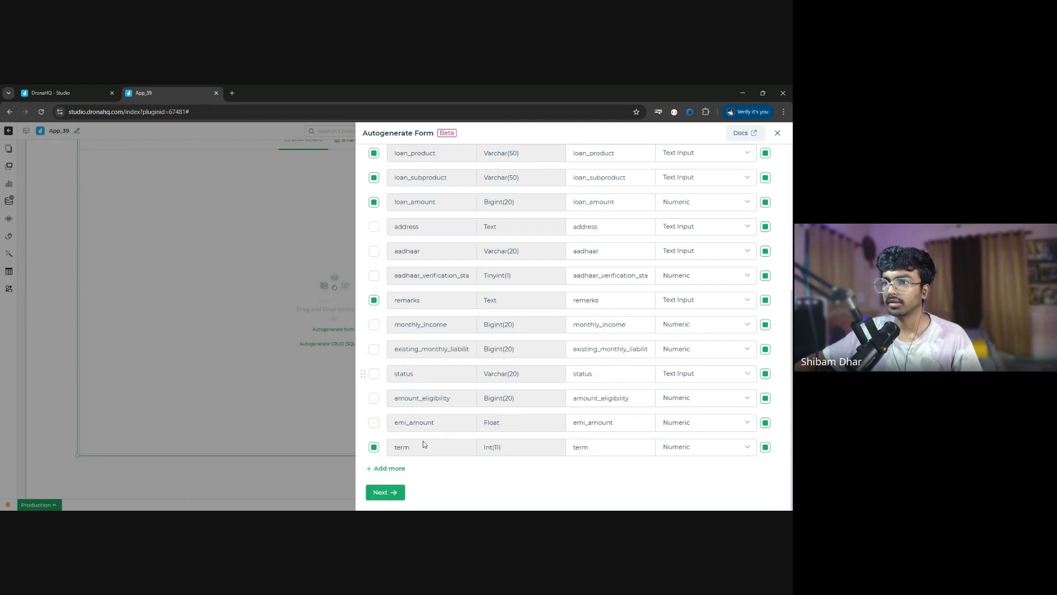
{"action": "left_click", "coordinate": [374, 447]}
- Generate the form with the default "My Form" title, sample description and "Submit" button text
{"action": "left_click", "coordinate": [385, 492]}
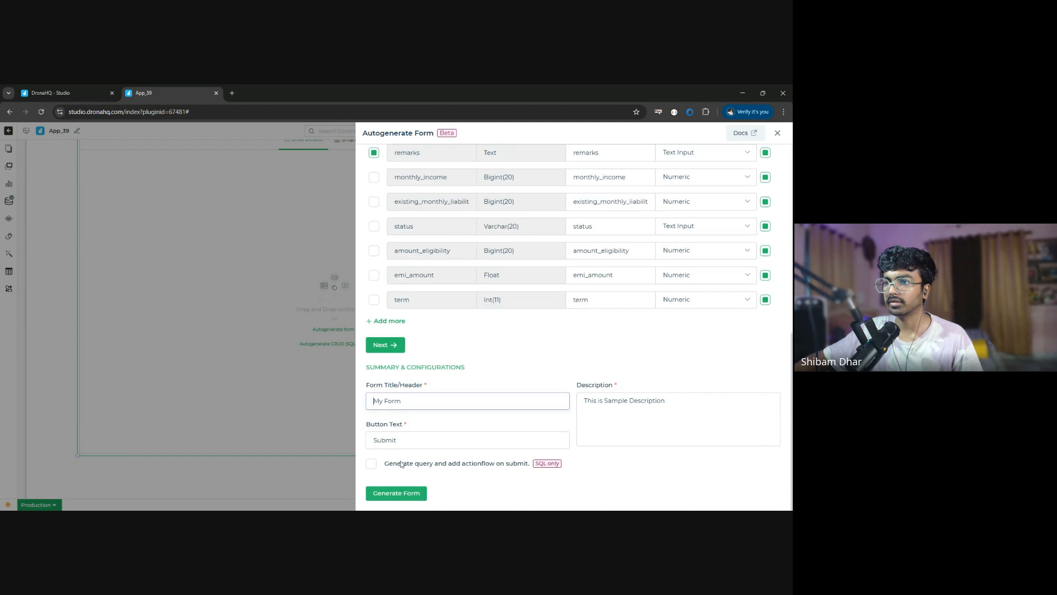
{"action": "left_click", "coordinate": [393, 493]}
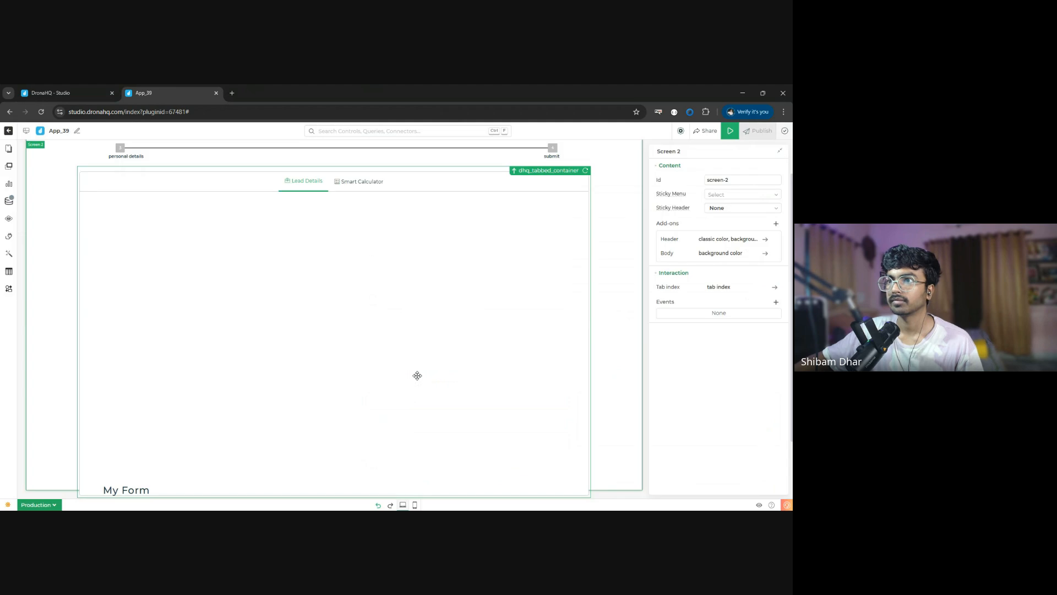
{"action": "scroll", "coordinate": [418, 376], "scroll_direction": "down", "scroll_amount": 2}
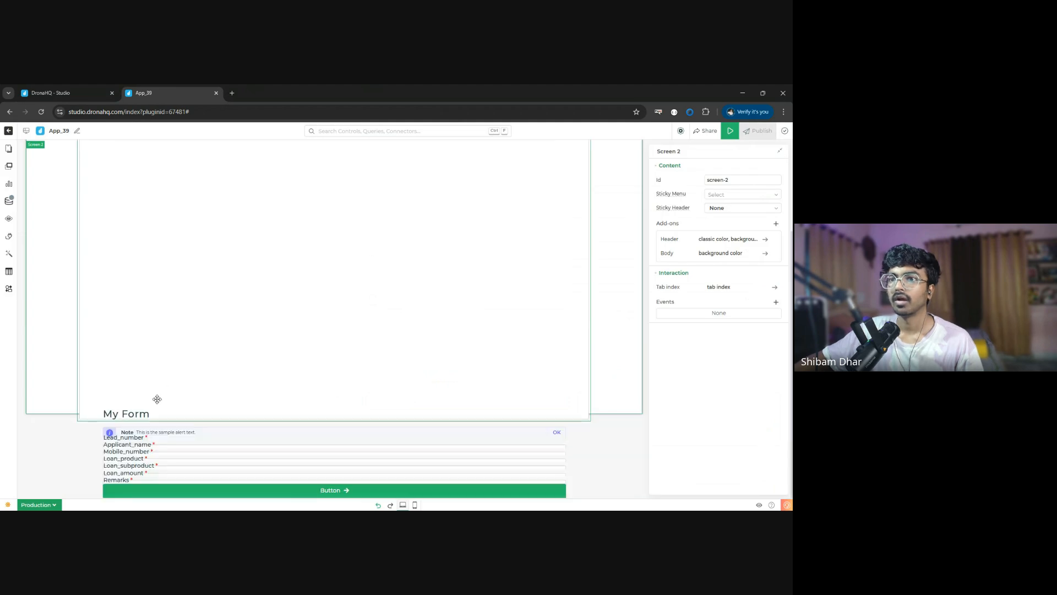
- Move the My Form heading and the Lead_number field up inside the Lead Details tab
{"action": "left_click_drag", "start_coordinate": [151, 410], "coordinate": [214, 329]}
{"action": "scroll", "coordinate": [263, 315], "scroll_direction": "up", "scroll_amount": 3}
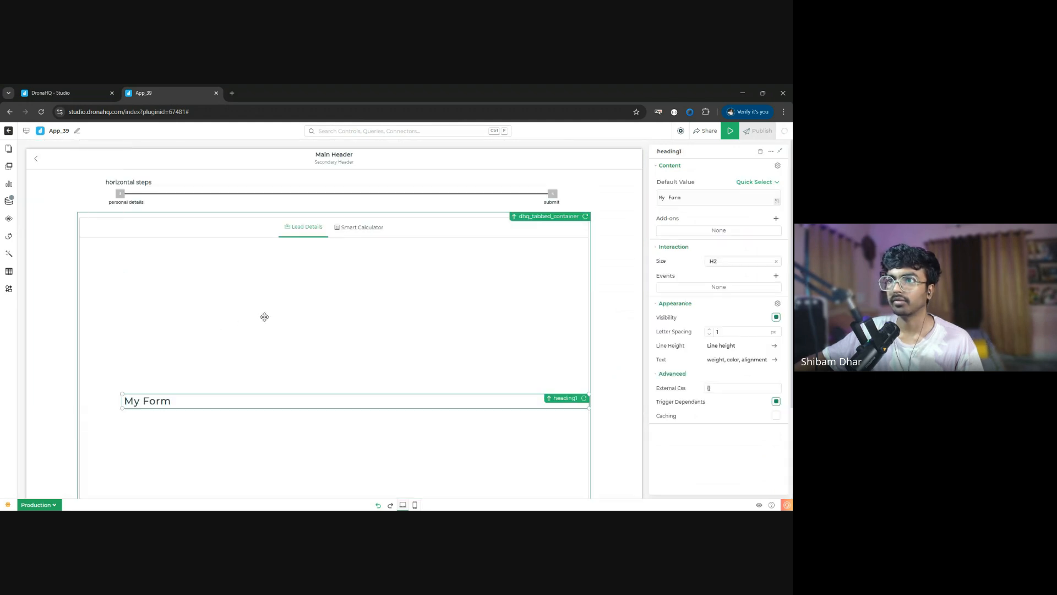
{"action": "scroll", "coordinate": [264, 317], "scroll_direction": "down", "scroll_amount": 3}
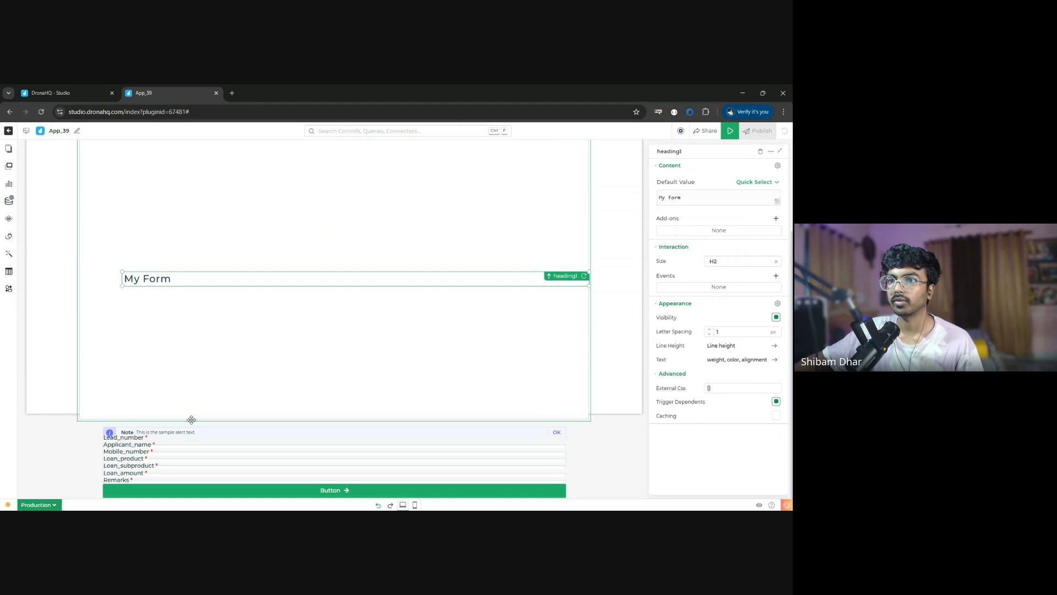
{"action": "left_click_drag", "start_coordinate": [190, 410], "coordinate": [191, 303]}
{"action": "scroll", "coordinate": [599, 237], "scroll_direction": "up", "scroll_amount": 3}
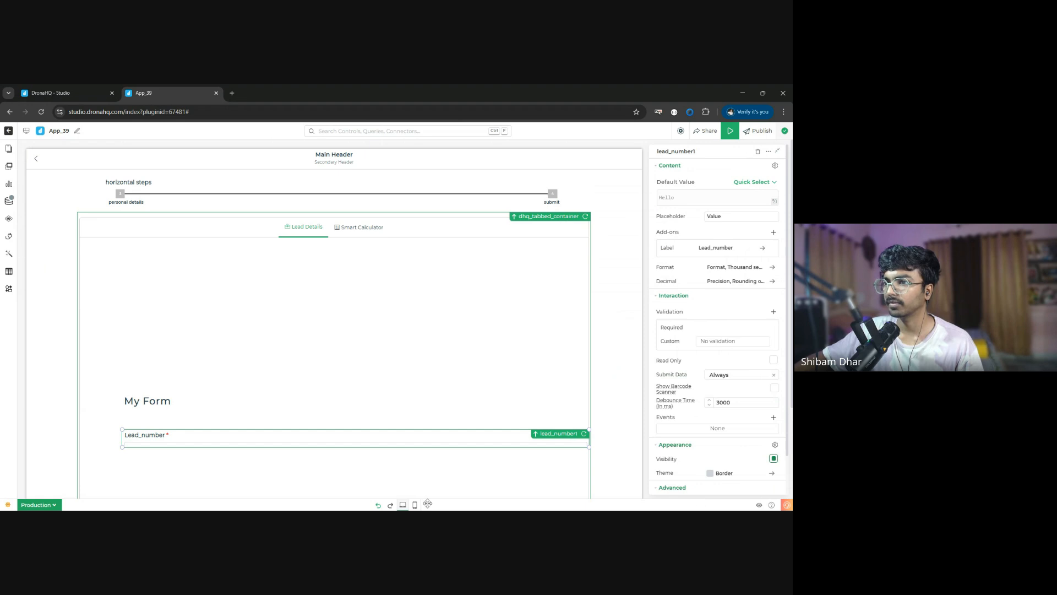
- Undo the Lead_number and heading moves, plus the insertion of the form's button and Remarks field
{"action": "left_click", "coordinate": [378, 504]}
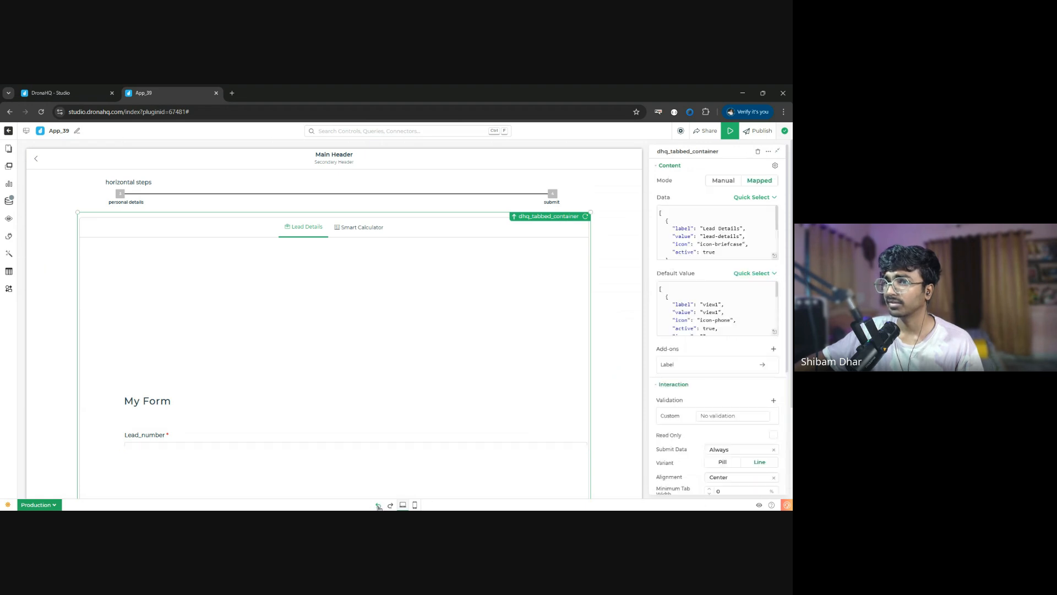
{"action": "left_click", "coordinate": [378, 505]}
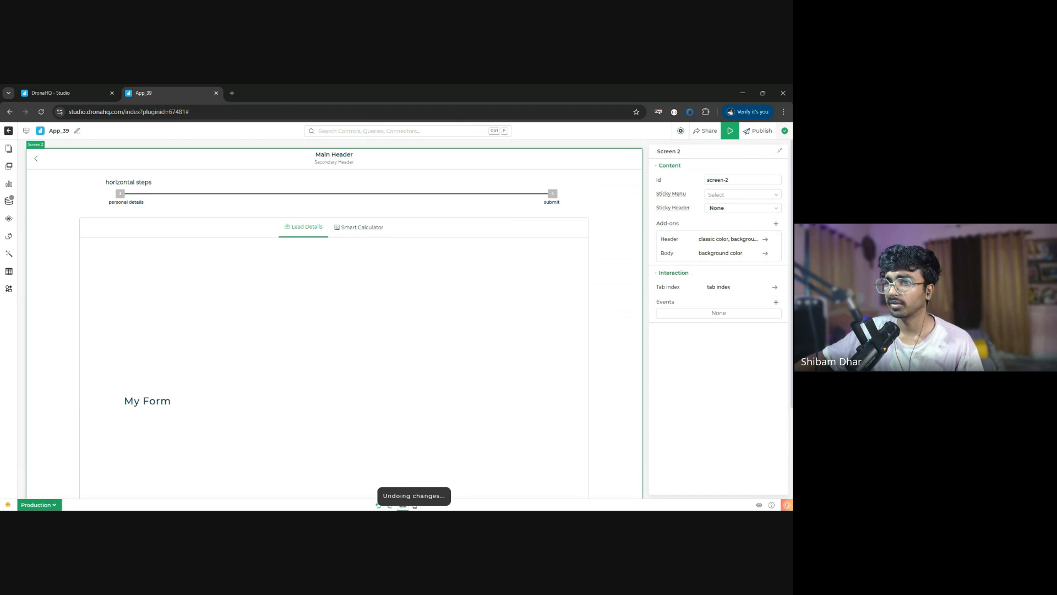
{"action": "scroll", "coordinate": [310, 372], "scroll_direction": "down", "scroll_amount": 2}
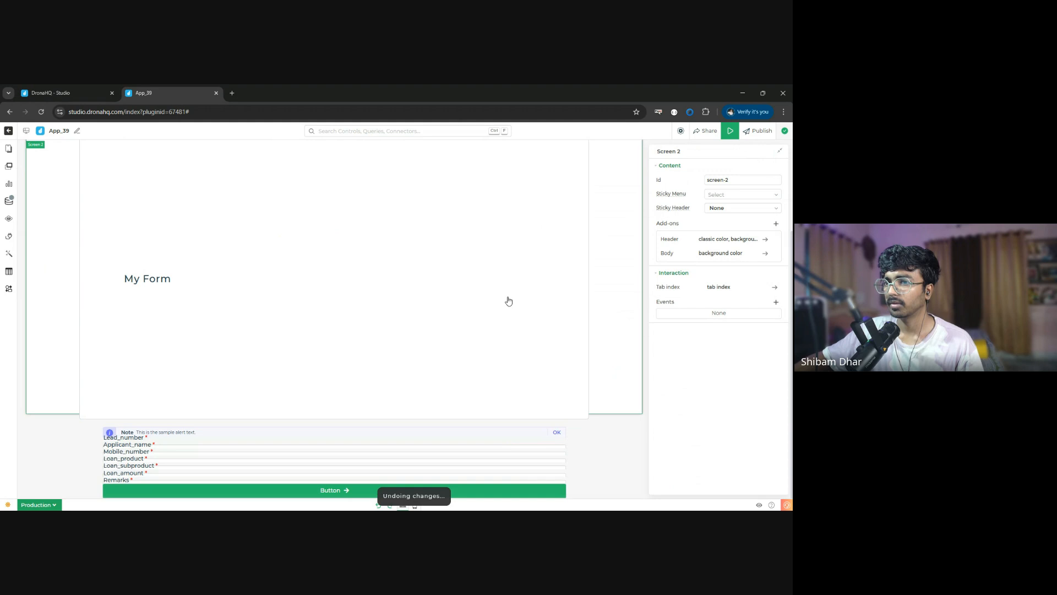
{"action": "scroll", "coordinate": [398, 344], "scroll_direction": "down", "scroll_amount": 3}
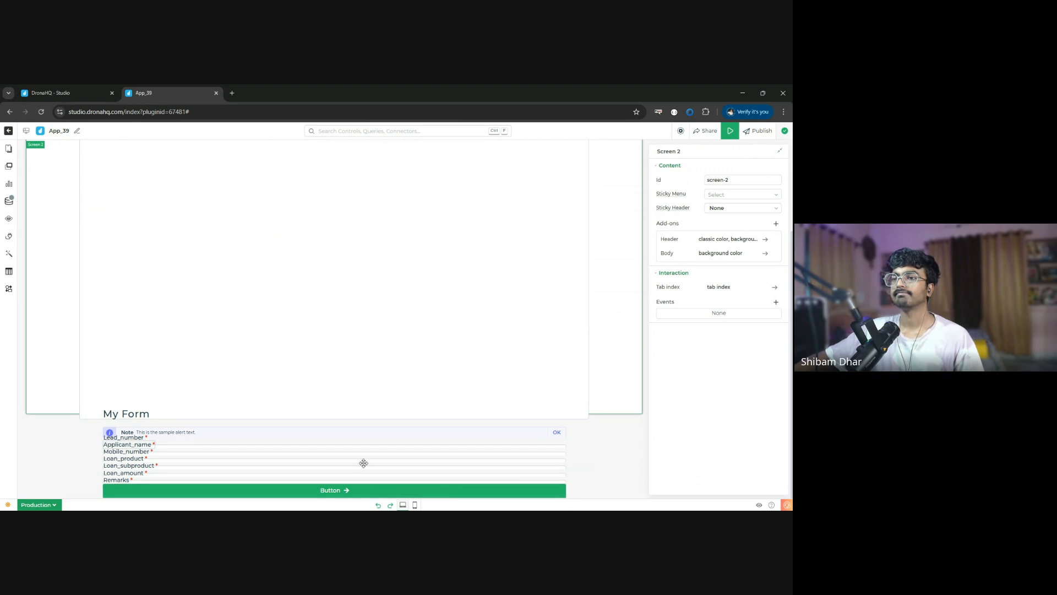
{"action": "left_click", "coordinate": [378, 505]}
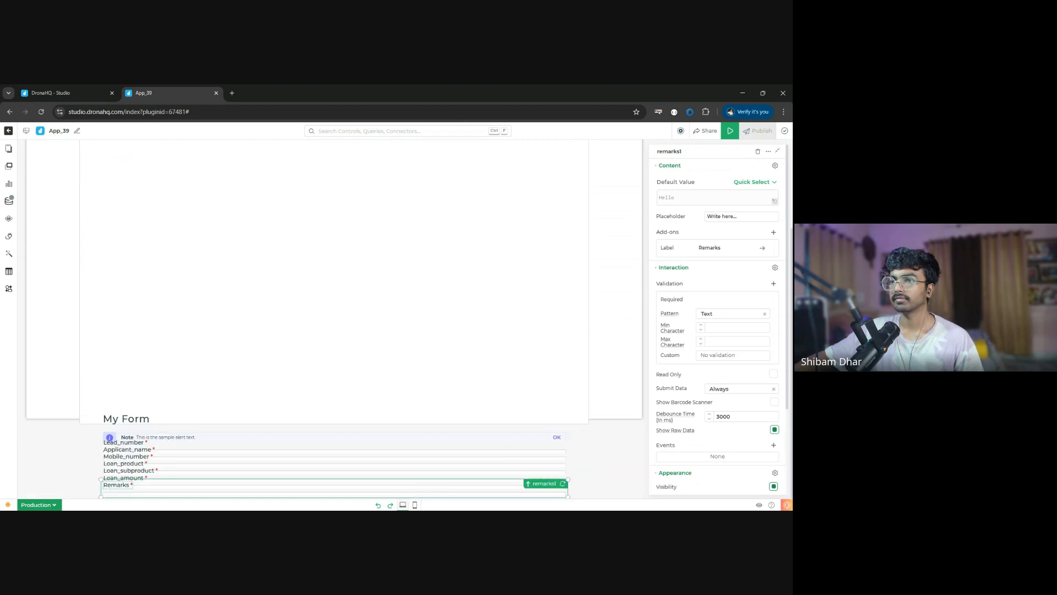
{"action": "left_click", "coordinate": [379, 504]}
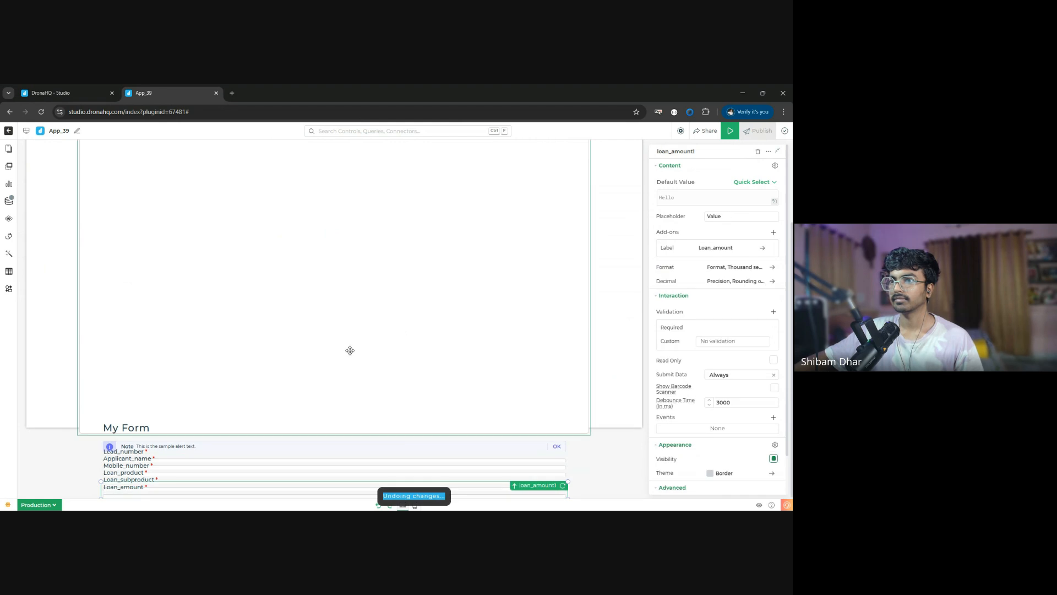
- Delete the tabbed container with its misplaced form from Screen 2
{"action": "left_click", "coordinate": [350, 360]}
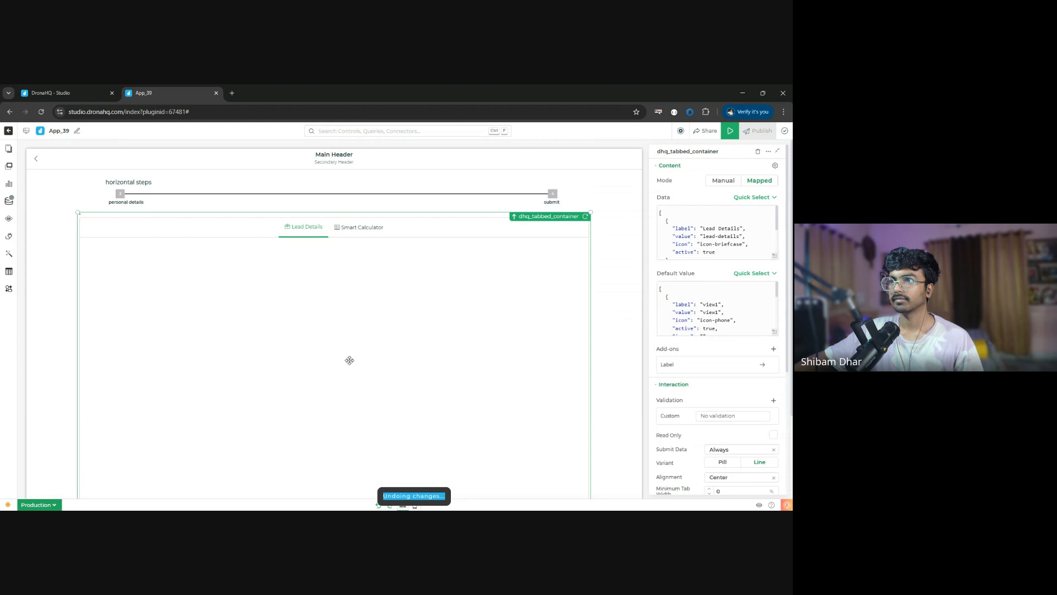
{"action": "scroll", "coordinate": [350, 360], "scroll_direction": "down", "scroll_amount": 5}
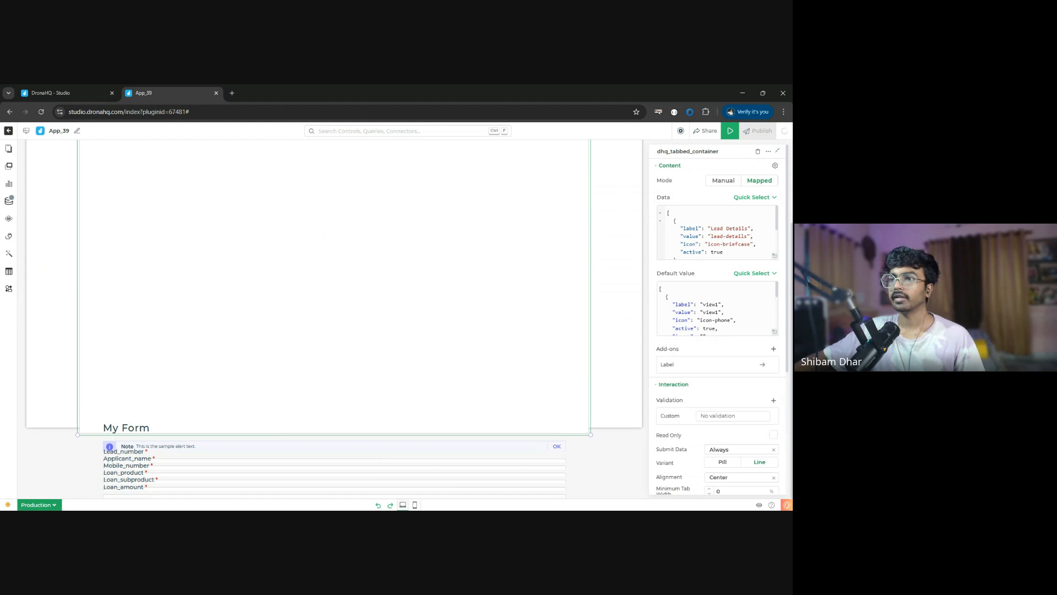
{"action": "scroll", "coordinate": [66, 408], "scroll_direction": "up", "scroll_amount": 5}
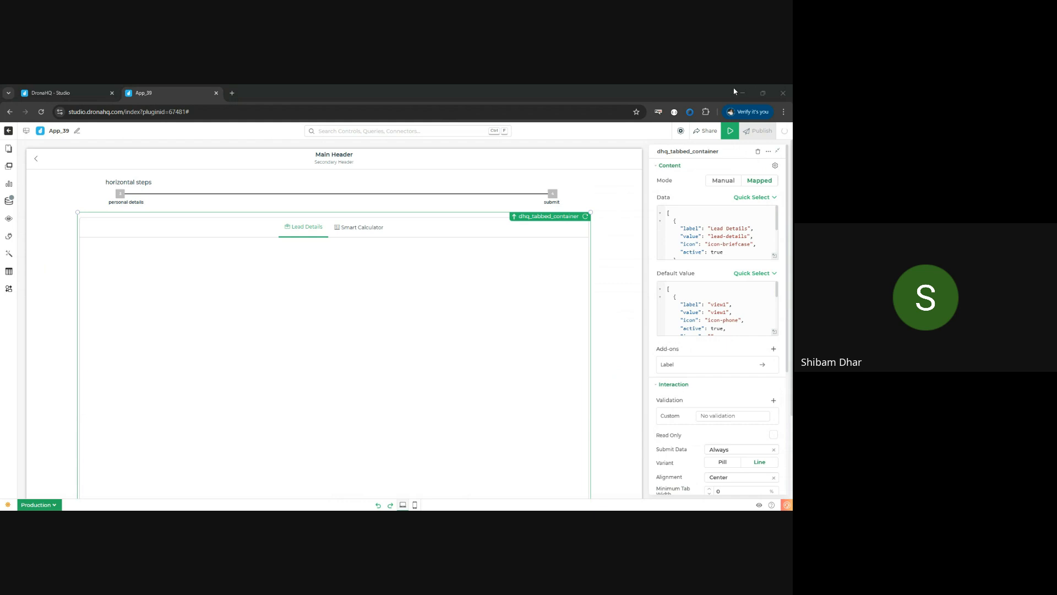
{"action": "scroll", "coordinate": [398, 332], "scroll_direction": "down", "scroll_amount": 3}
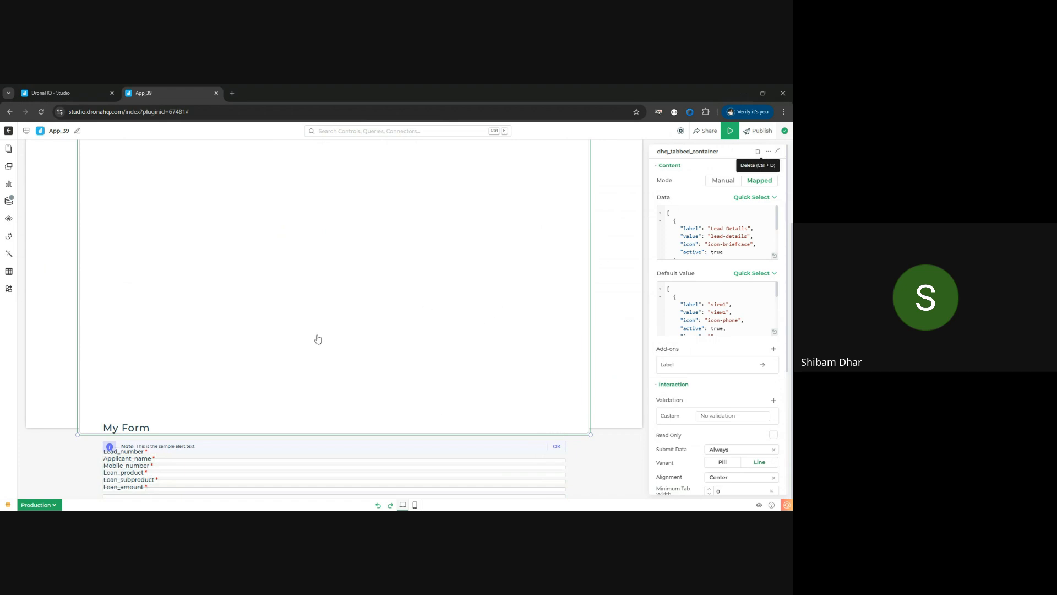
{"action": "key", "text": "ctrl+d"}
- Add a Tabbed Container beneath the horizontal steps on Screen 2 and enlarge it to match the steps' width
{"action": "left_click", "coordinate": [14, 166]}
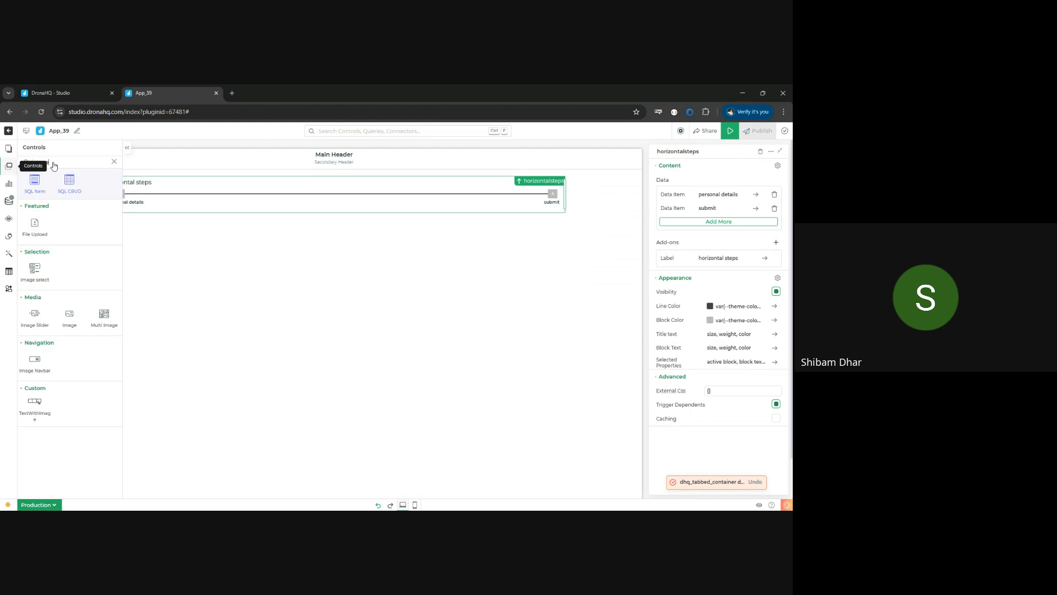
{"action": "double_click", "coordinate": [73, 163]}
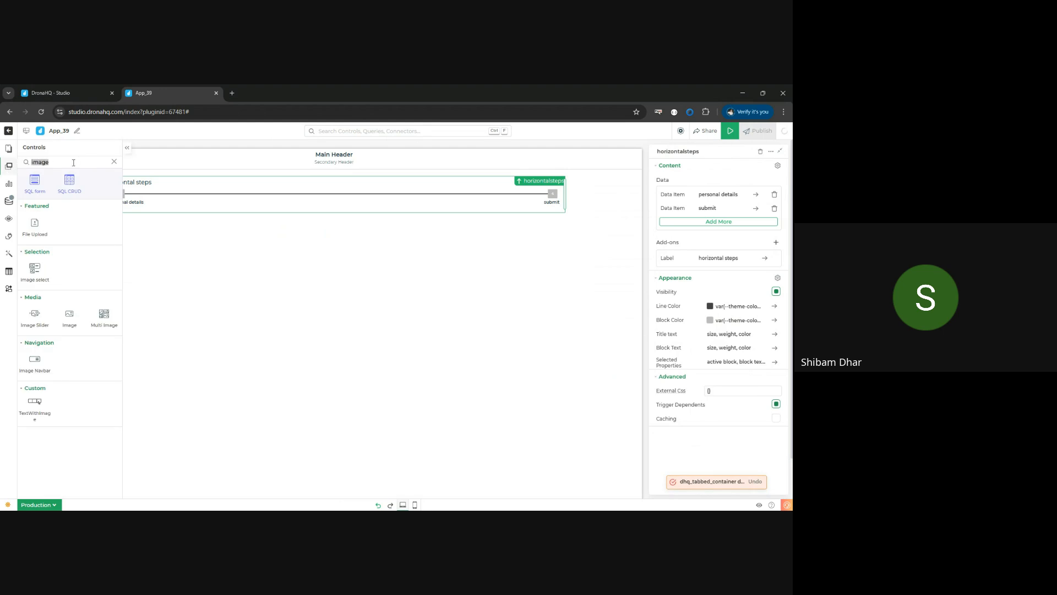
{"action": "type", "text": "tab"}
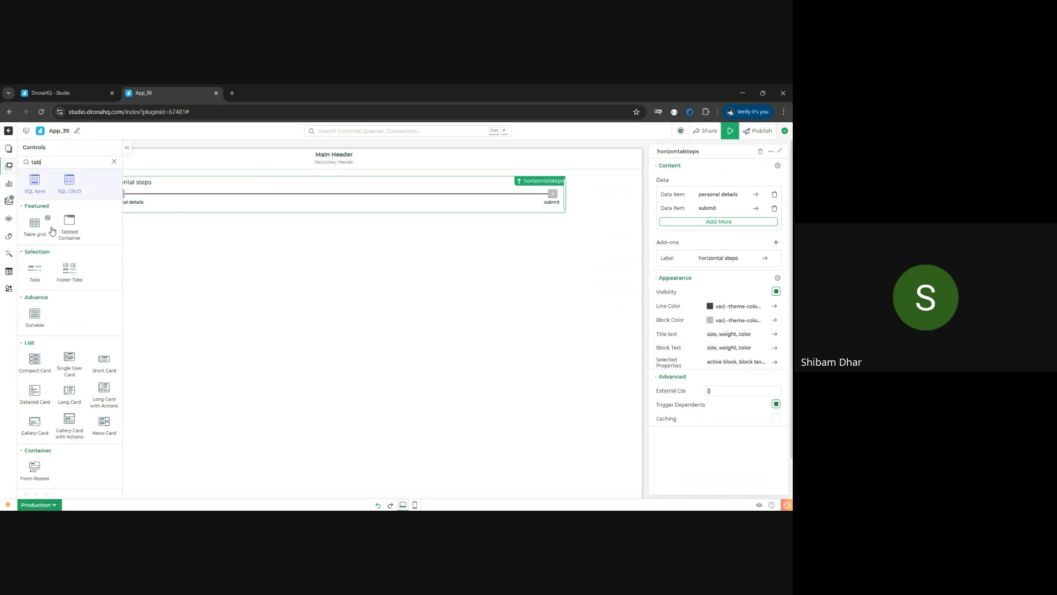
{"action": "left_click_drag", "start_coordinate": [69, 228], "coordinate": [119, 243]}
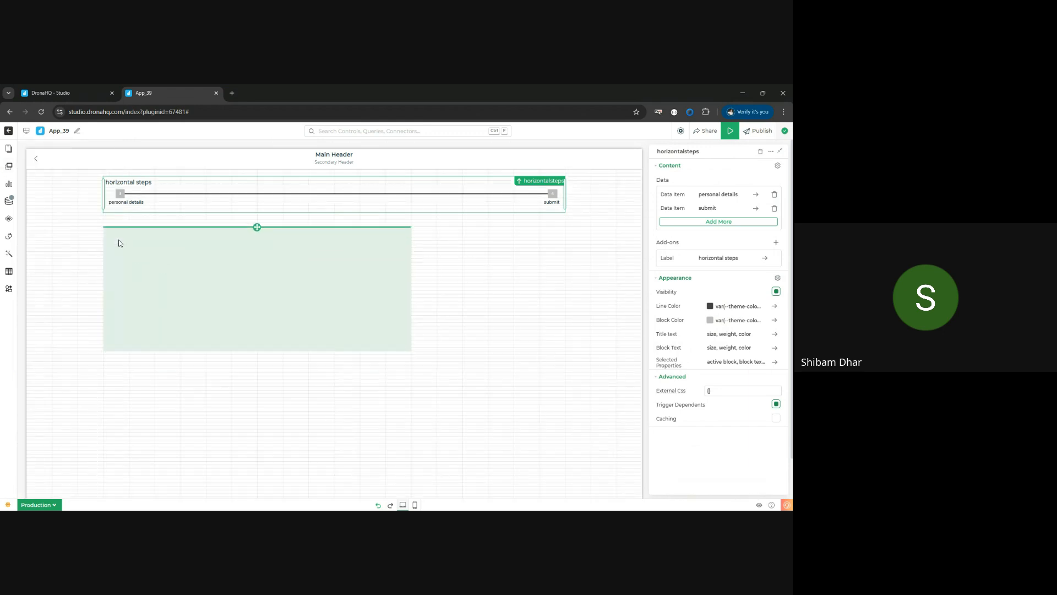
{"action": "left_click_drag", "start_coordinate": [282, 307], "coordinate": [414, 353]}
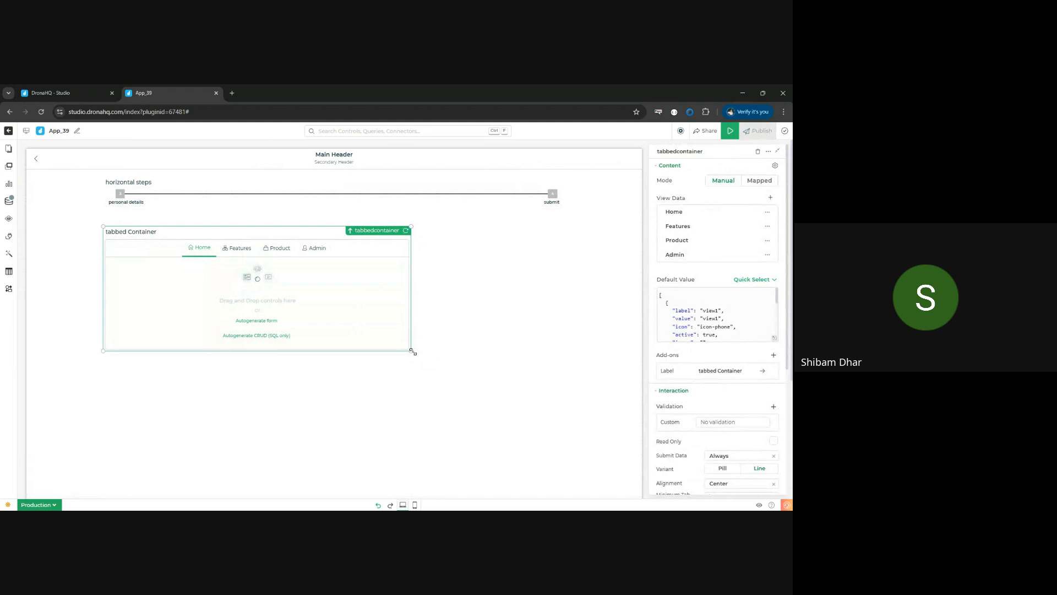
{"action": "left_click_drag", "start_coordinate": [530, 437], "coordinate": [573, 467]}
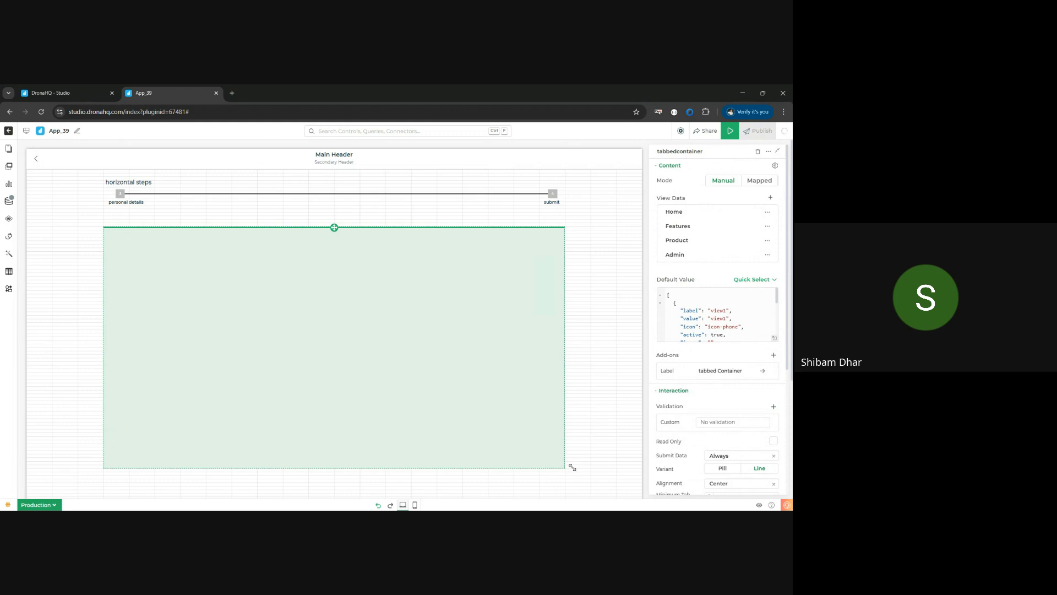
- Set the tabbed container's mode to Mapped and replace its data with the copied array defining the Lead Details and Smart Calculator tabs
{"action": "key", "text": "alt+Tab"}
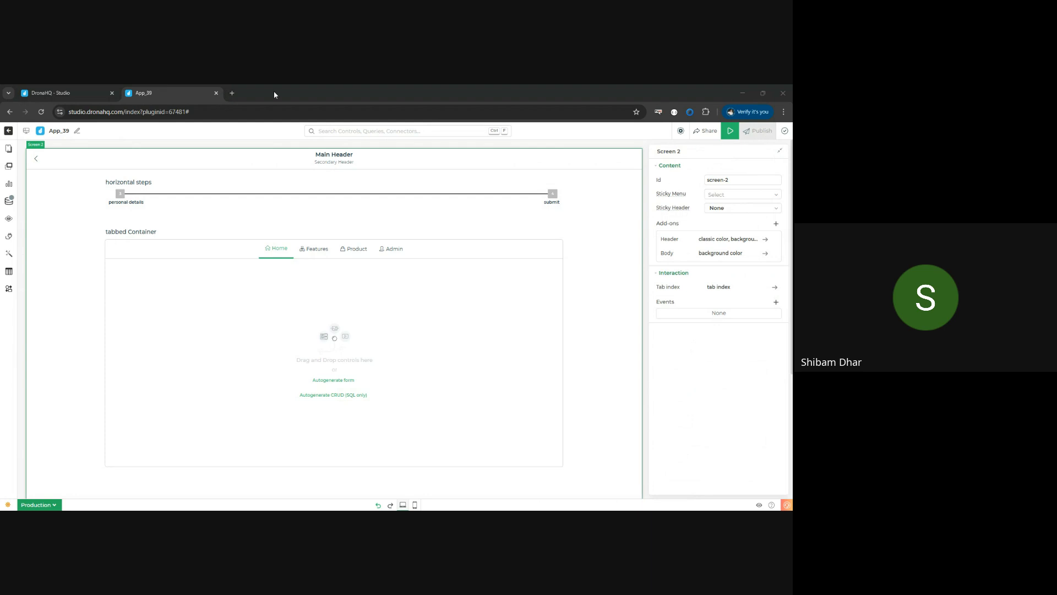
{"action": "left_click", "coordinate": [629, 186]}
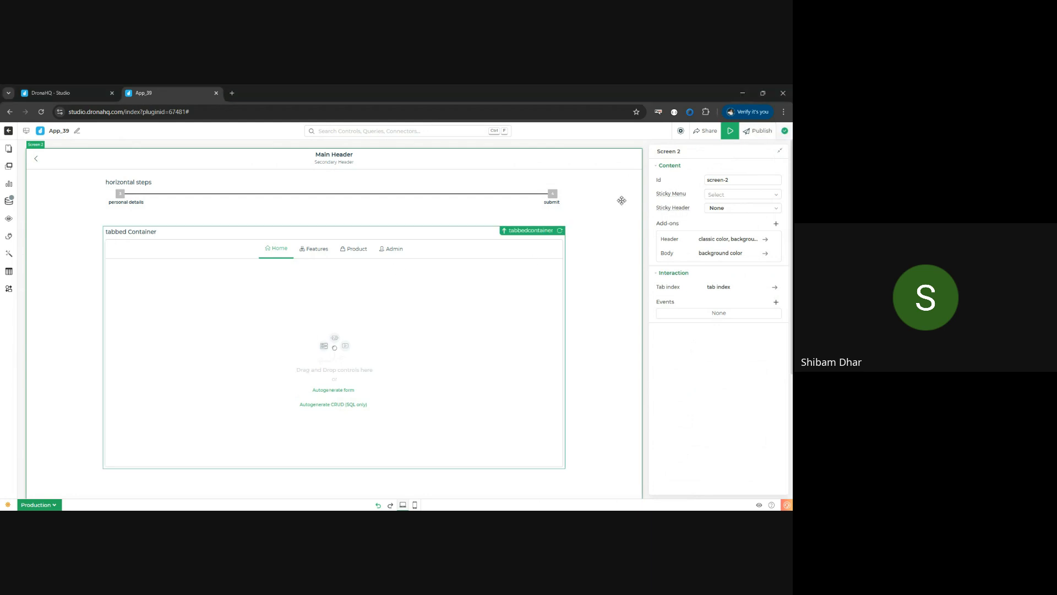
{"action": "left_click", "coordinate": [758, 182]}
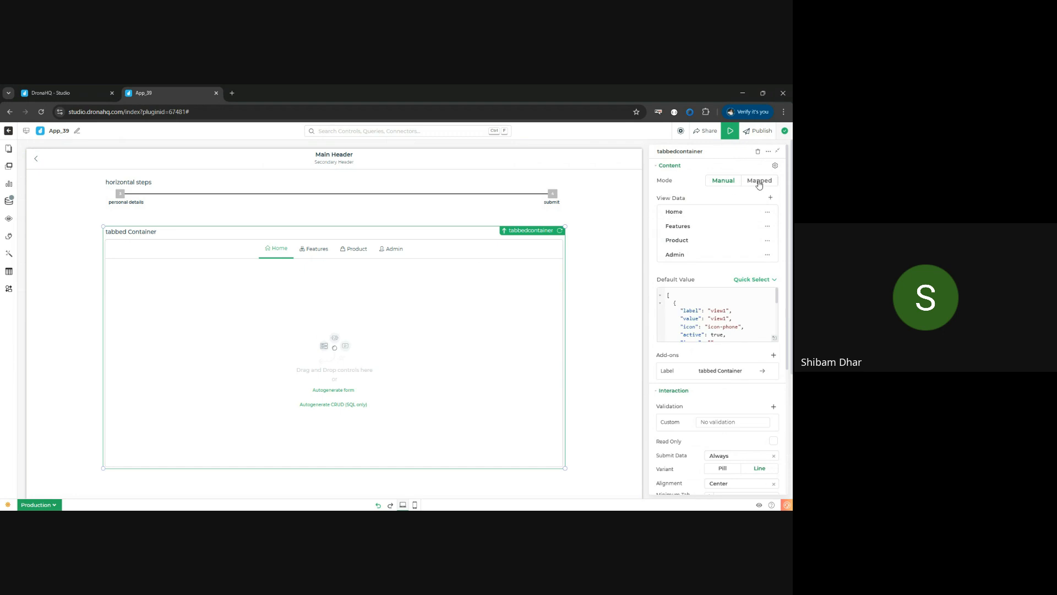
{"action": "left_click", "coordinate": [695, 211]}
{"action": "key", "text": "ctrl+a"}
{"action": "key", "text": "ctrl+v"}
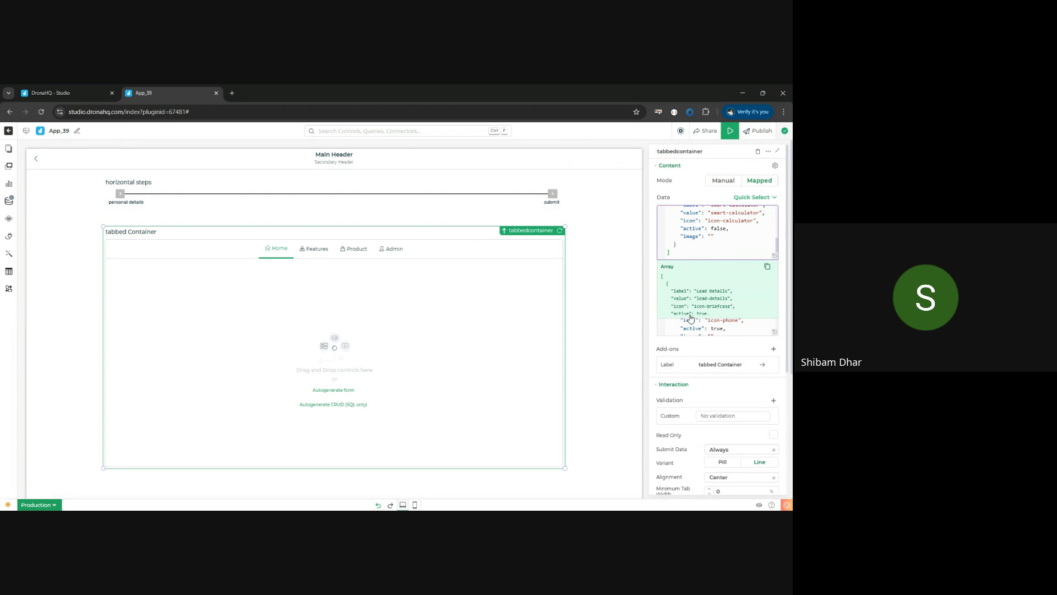
{"action": "left_click", "coordinate": [709, 348]}
{"action": "left_click", "coordinate": [728, 302]}
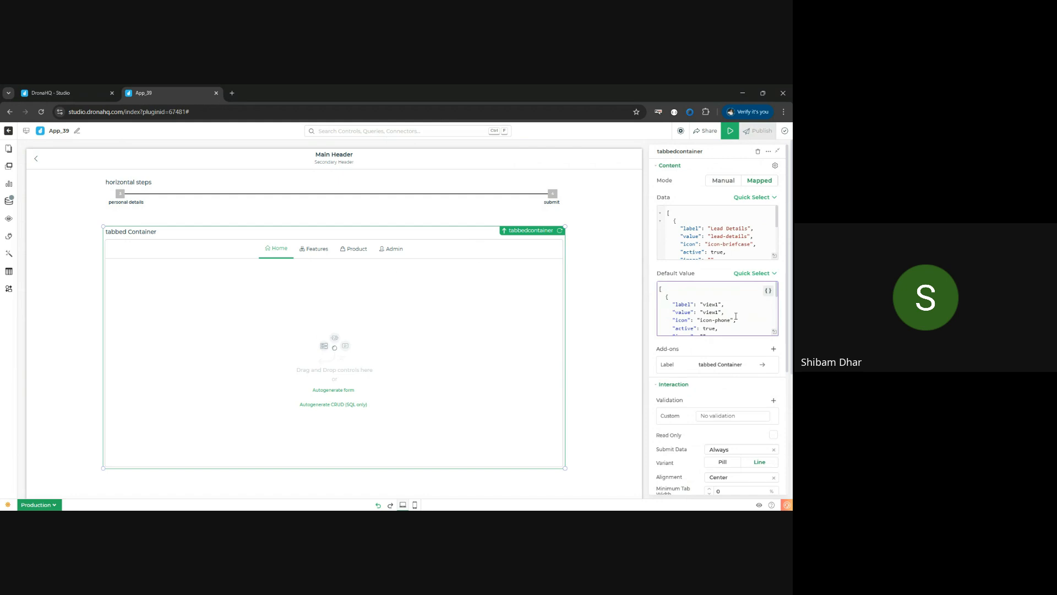
{"action": "left_click", "coordinate": [736, 315]}
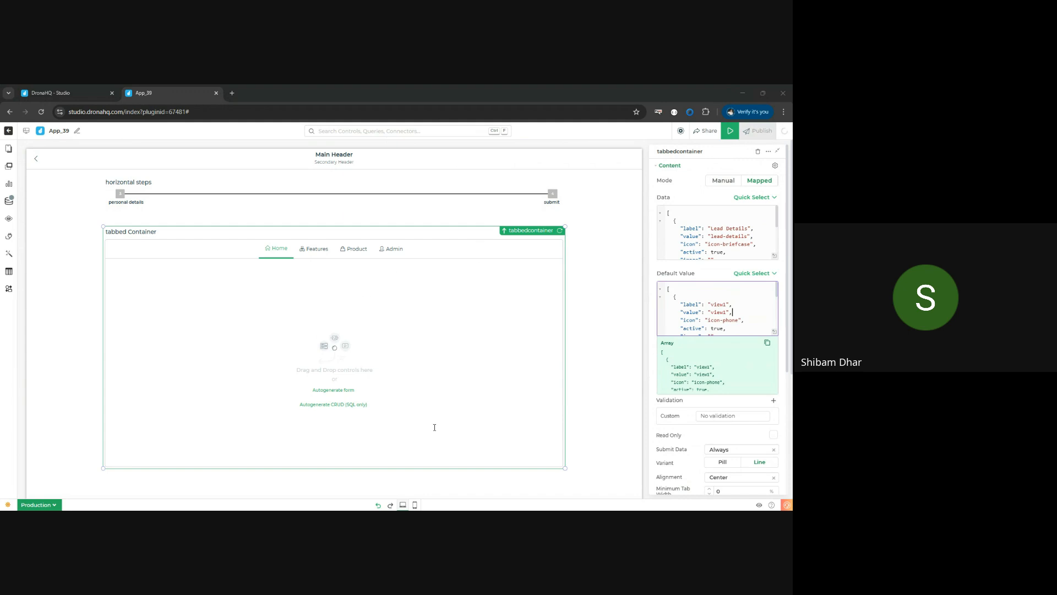
{"action": "left_click", "coordinate": [464, 333]}
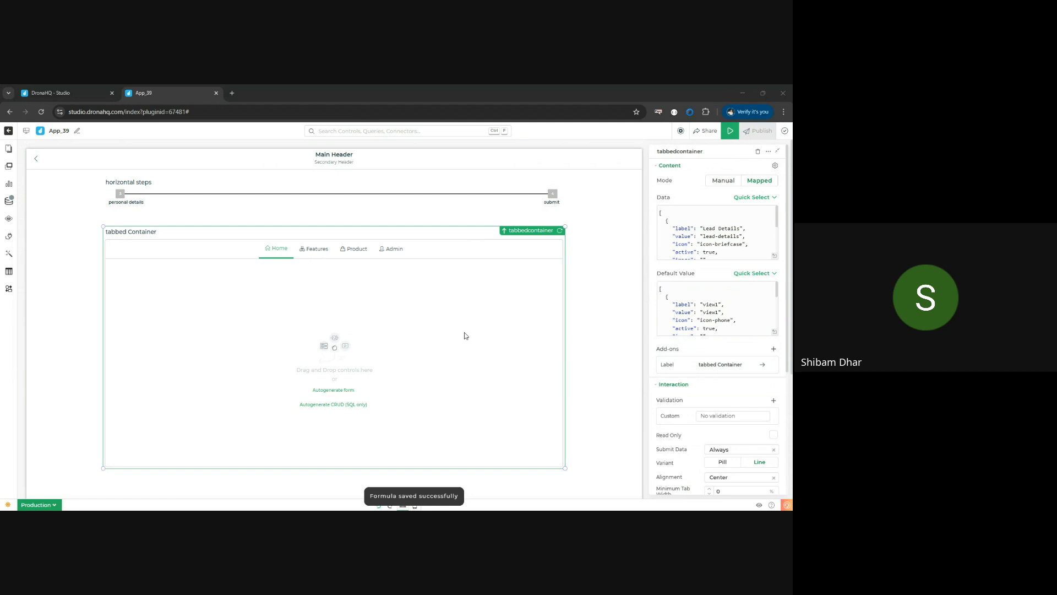
{"action": "left_click", "coordinate": [576, 128]}
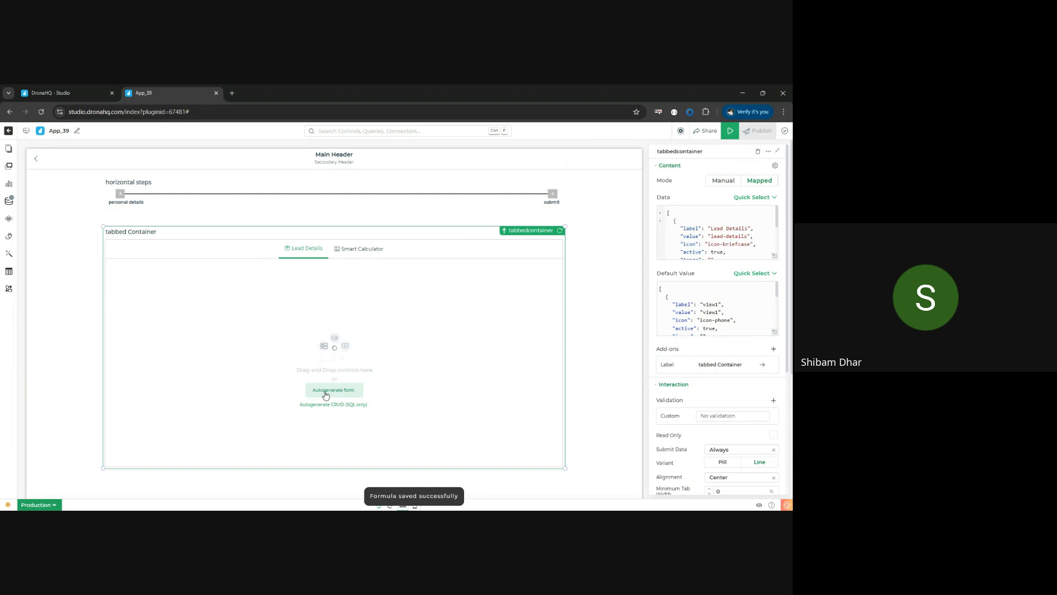
- Start autogenerating a form in the Lead Details tab from the WorkshopDB-SD connector's leads_capture table and load its columns
{"action": "left_click", "coordinate": [326, 391]}
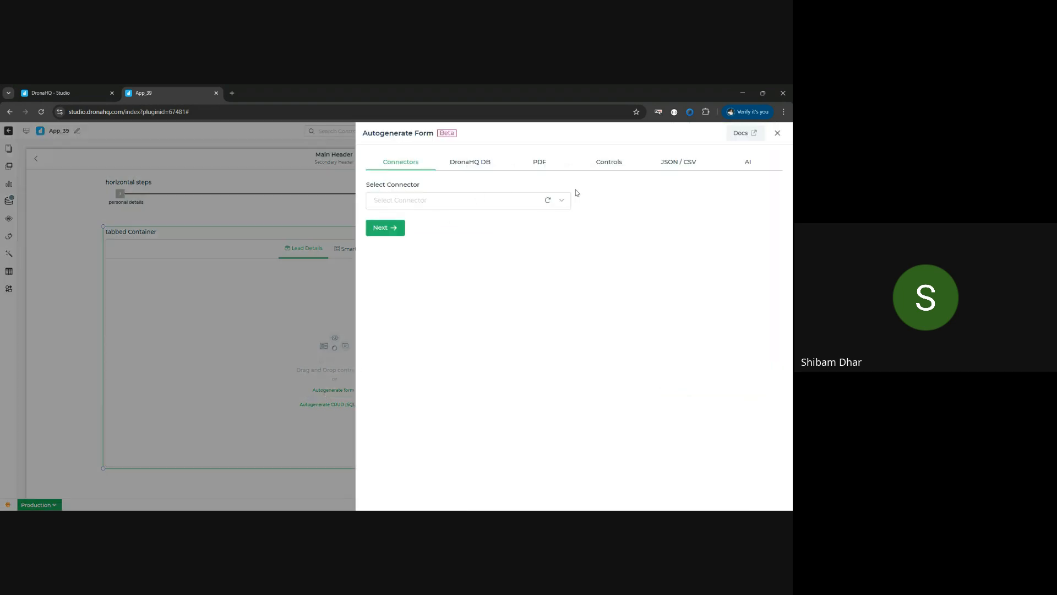
{"action": "left_click", "coordinate": [513, 202]}
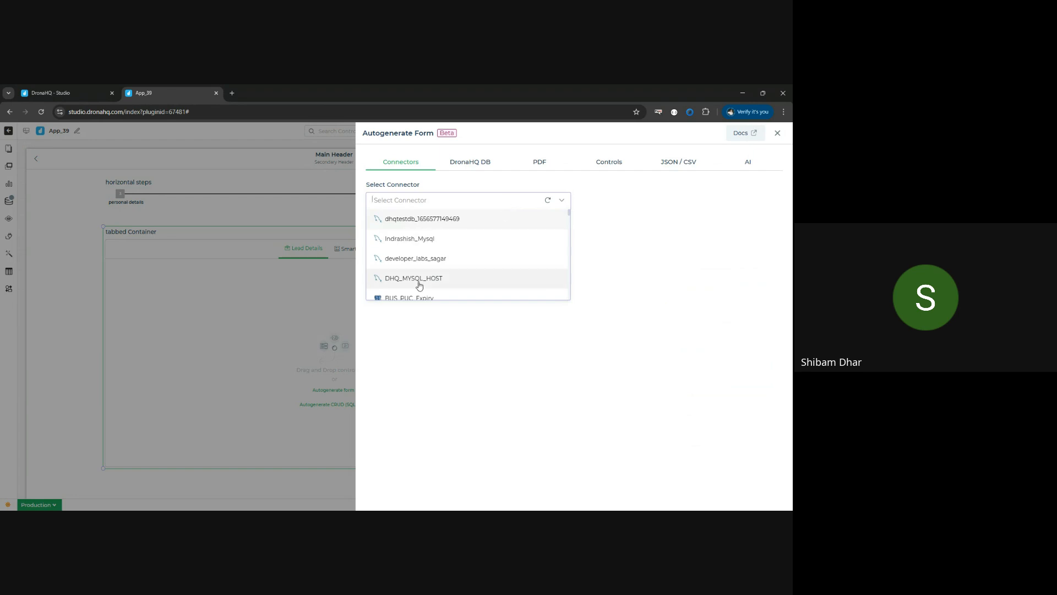
{"action": "type", "text": "work"}
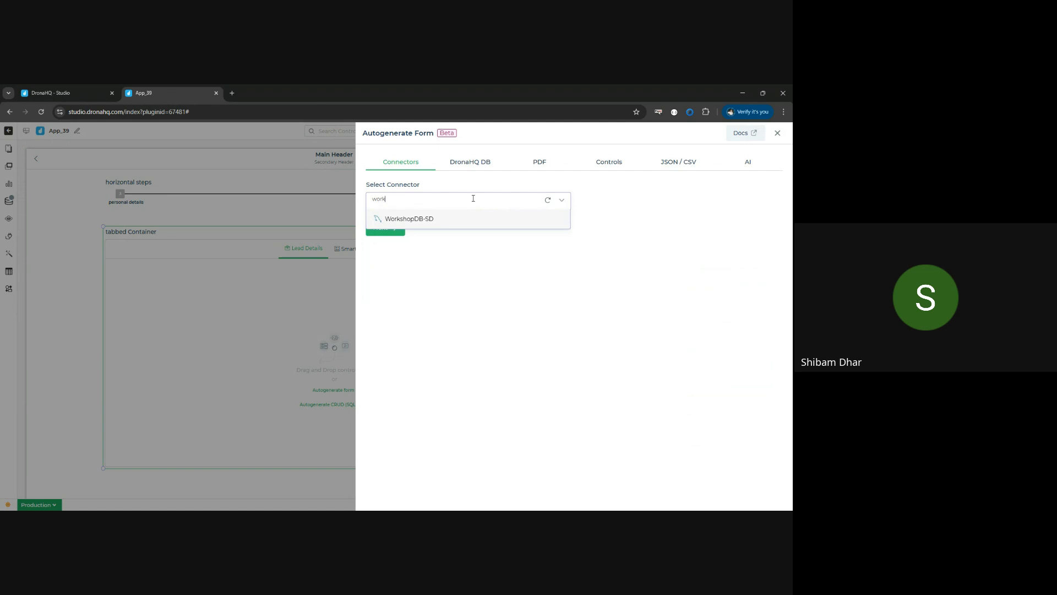
{"action": "left_click", "coordinate": [450, 218]}
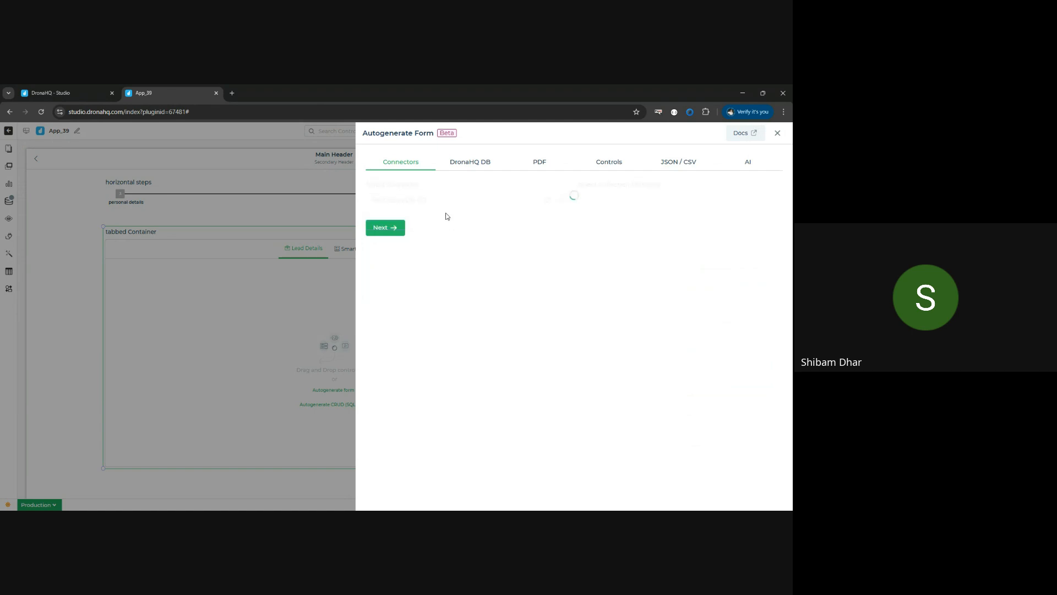
{"action": "left_click", "coordinate": [648, 202]}
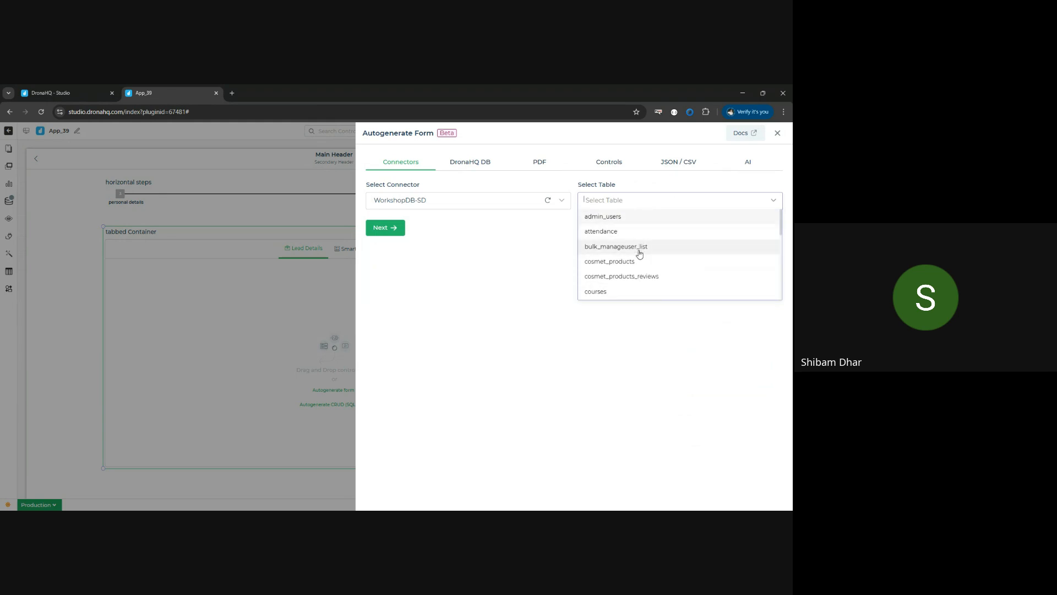
{"action": "scroll", "coordinate": [639, 259], "scroll_direction": "down", "scroll_amount": 3}
{"action": "left_click", "coordinate": [640, 279]}
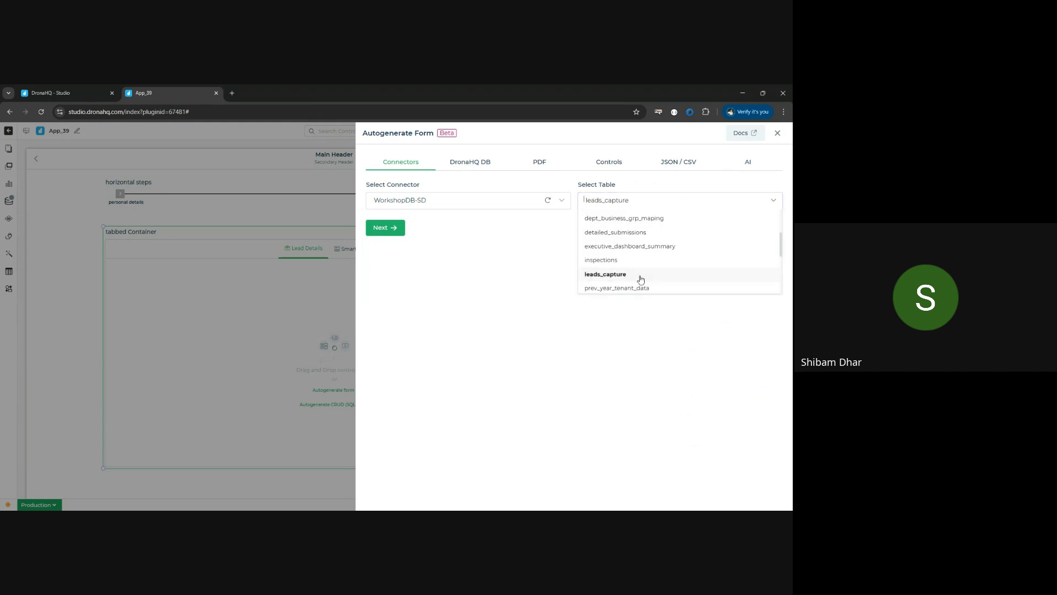
{"action": "left_click", "coordinate": [379, 230]}
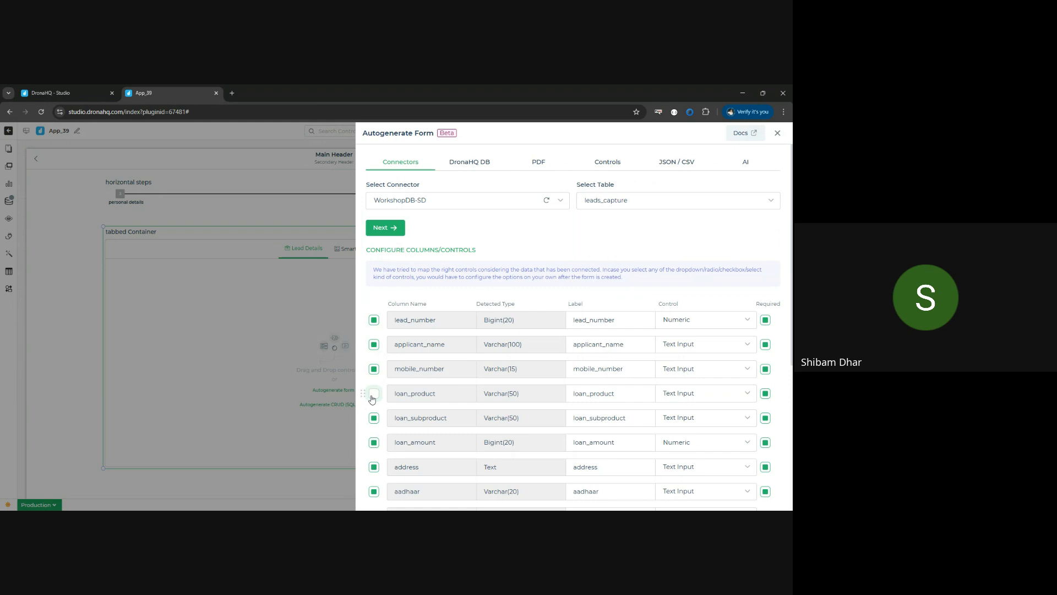
- Keep only lead_number, applicant_name, mobile_number, loan_product, loan_subproduct, loan_amount and remarks in the form, excluding all other columns
{"action": "left_click", "coordinate": [374, 442]}
{"action": "left_click", "coordinate": [373, 467]}
{"action": "scroll", "coordinate": [373, 468], "scroll_direction": "down", "scroll_amount": 3}
{"action": "left_click", "coordinate": [374, 316]}
{"action": "left_click", "coordinate": [374, 342]}
{"action": "left_click", "coordinate": [374, 389]}
{"action": "left_click", "coordinate": [374, 414]}
{"action": "left_click", "coordinate": [374, 439]}
{"action": "left_click", "coordinate": [373, 463]}
{"action": "scroll", "coordinate": [379, 449], "scroll_direction": "down", "scroll_amount": 1}
{"action": "left_click", "coordinate": [374, 422]}
{"action": "left_click", "coordinate": [374, 447]}
- Generate the form inside the Lead Details tab, keeping the default title, description and button text
{"action": "left_click", "coordinate": [388, 493]}
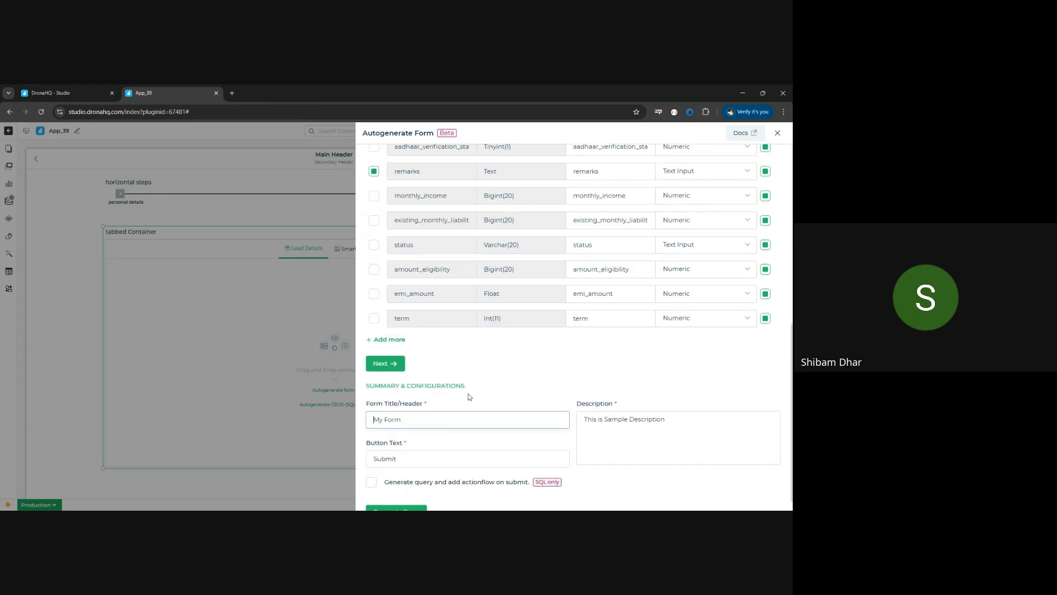
{"action": "scroll", "coordinate": [513, 352], "scroll_direction": "down", "scroll_amount": 1}
{"action": "left_click", "coordinate": [407, 501]}
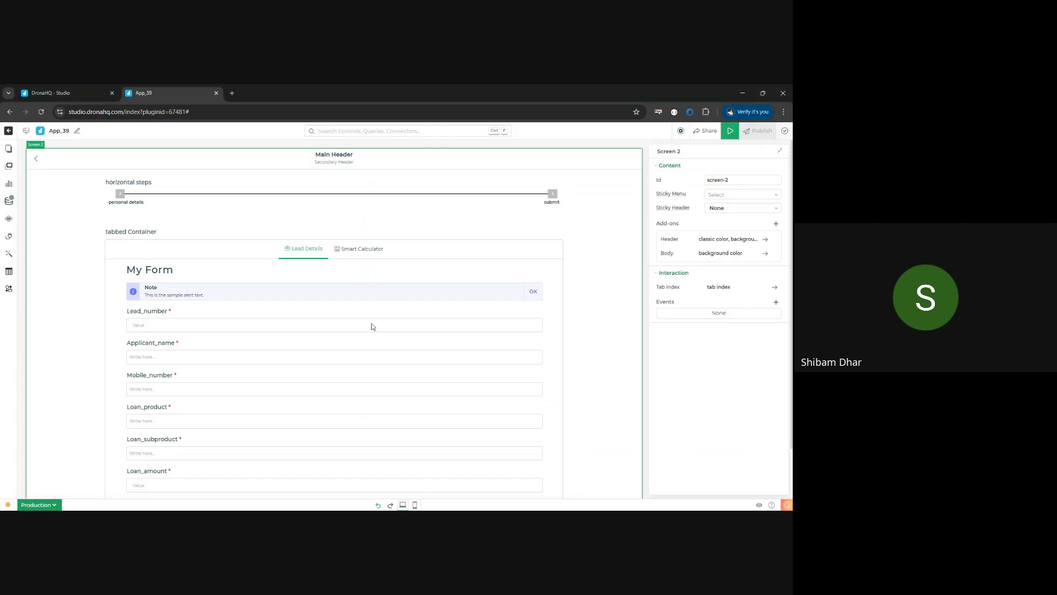
- Move the tabbed container slightly up so it sits directly beneath the horizontal steps
{"action": "scroll", "coordinate": [373, 325], "scroll_direction": "down", "scroll_amount": 1}
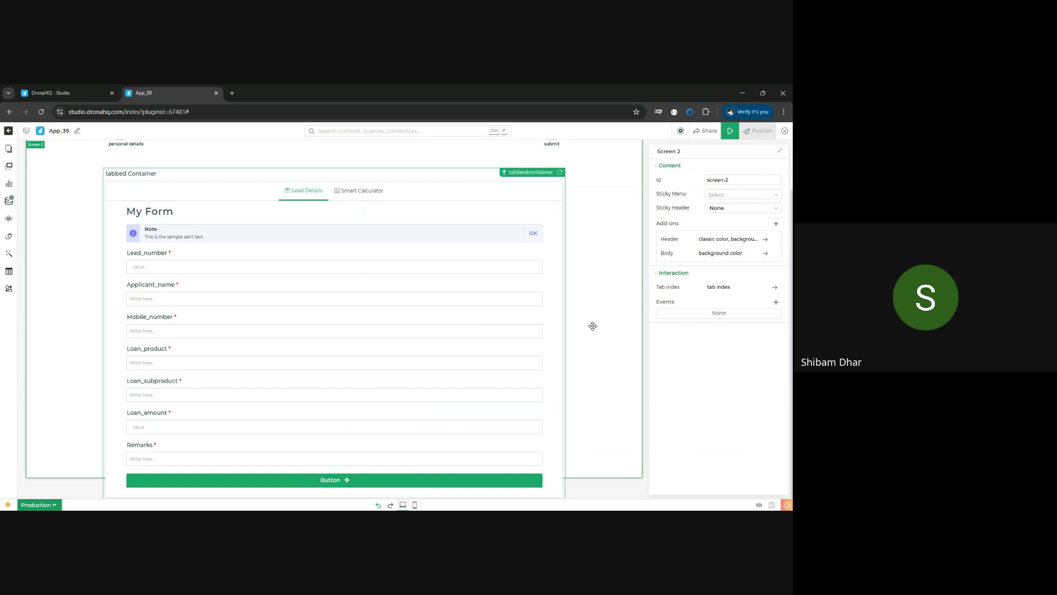
{"action": "scroll", "coordinate": [596, 321], "scroll_direction": "up", "scroll_amount": 1}
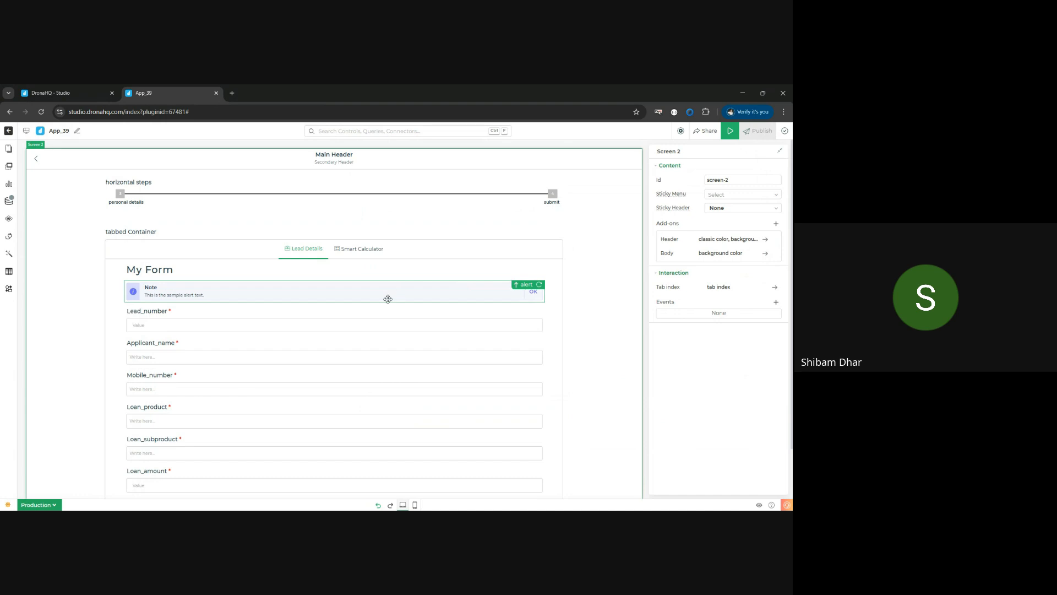
{"action": "scroll", "coordinate": [388, 299], "scroll_direction": "down", "scroll_amount": 1}
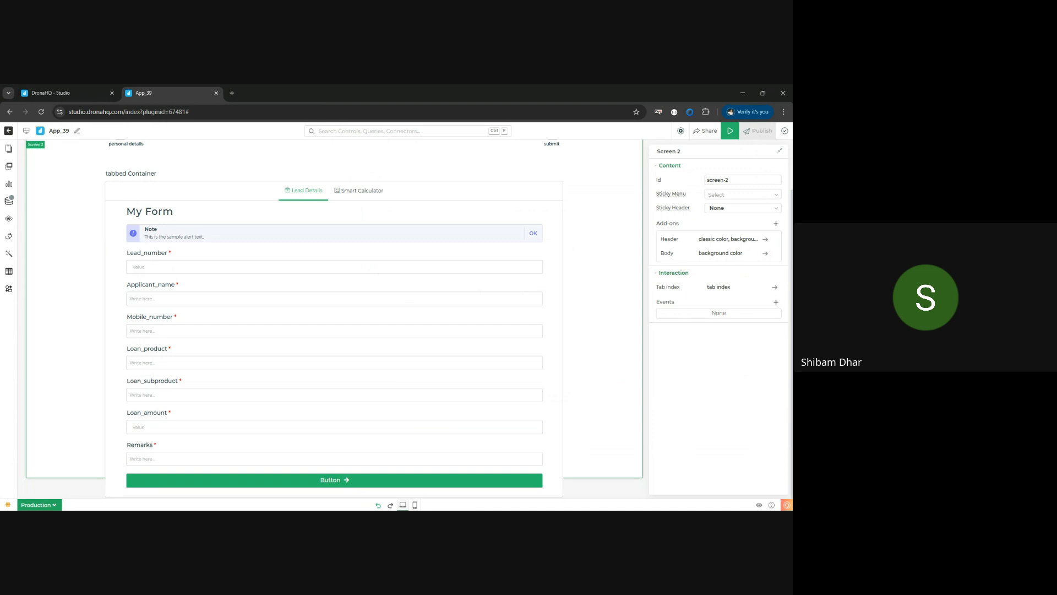
{"action": "left_click", "coordinate": [443, 417]}
{"action": "scroll", "coordinate": [446, 407], "scroll_direction": "up", "scroll_amount": 1}
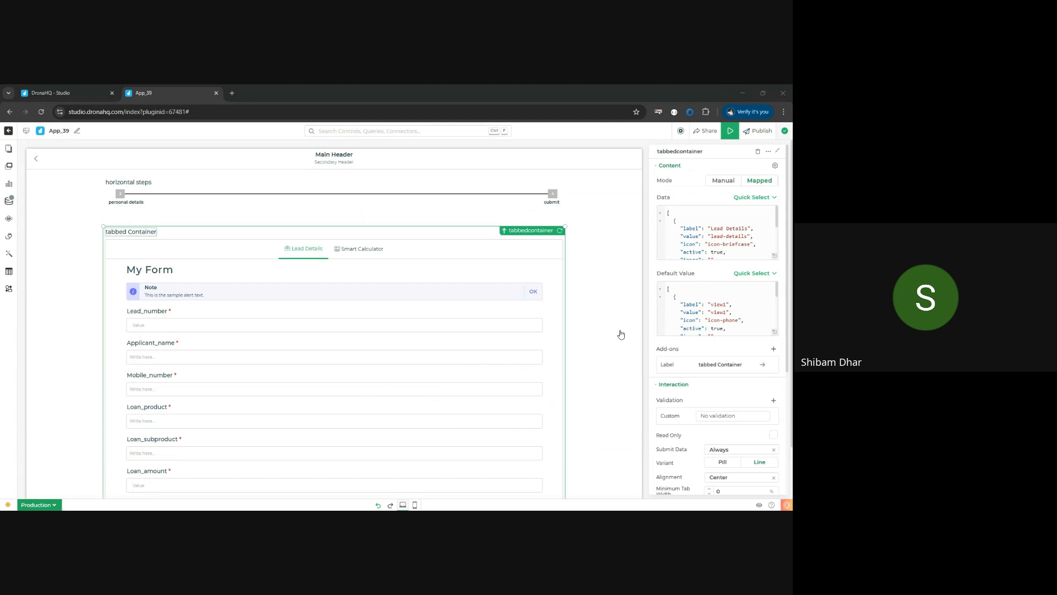
{"action": "left_click", "coordinate": [637, 321]}
{"action": "scroll", "coordinate": [283, 326], "scroll_direction": "down", "scroll_amount": 1}
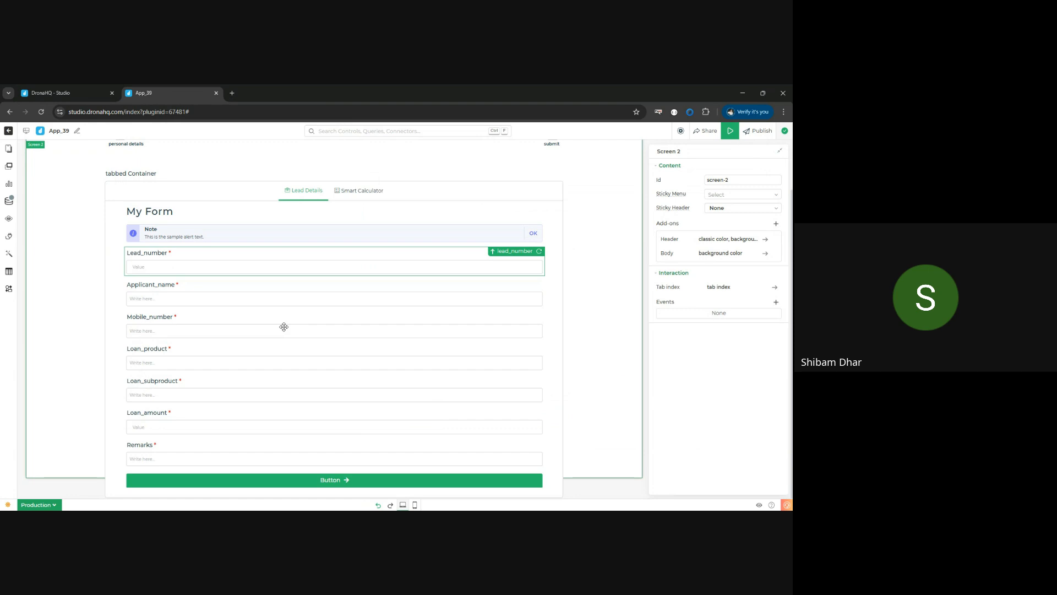
{"action": "left_click_drag", "start_coordinate": [559, 366], "coordinate": [640, 387]}
{"action": "scroll", "coordinate": [595, 382], "scroll_direction": "down", "scroll_amount": 3}
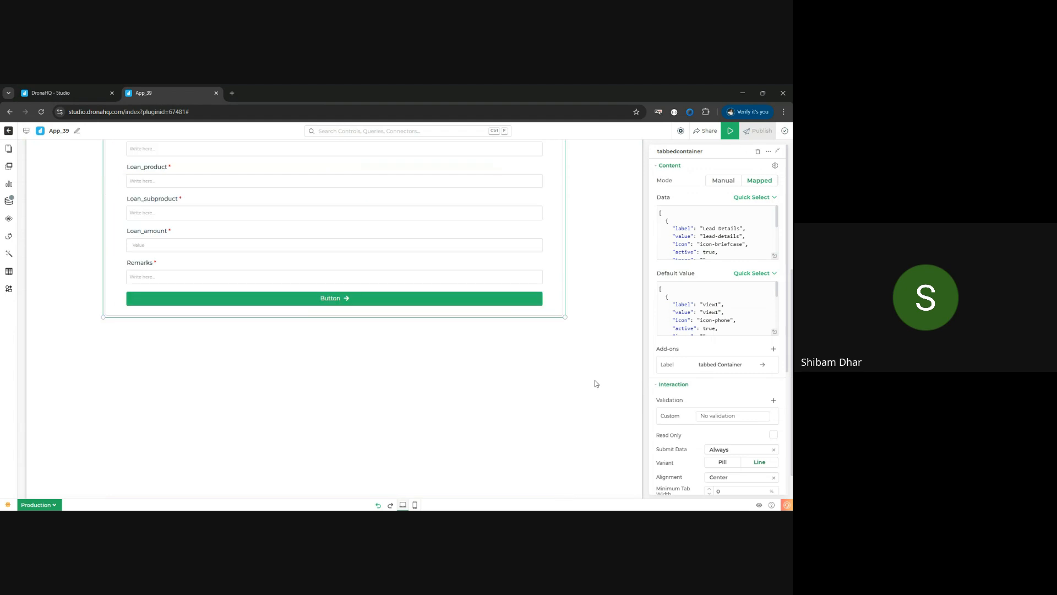
- Review the generated form in the Lead Details tab, from its heading down to the button
{"action": "scroll", "coordinate": [595, 385], "scroll_direction": "up", "scroll_amount": 2}
{"action": "scroll", "coordinate": [512, 391], "scroll_direction": "up", "scroll_amount": 3}
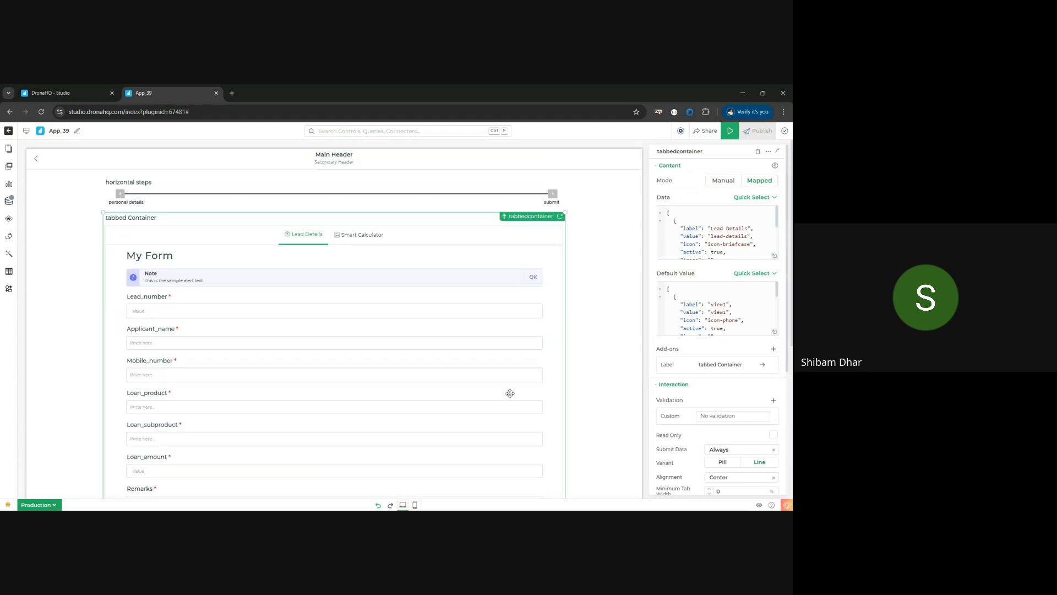
{"action": "scroll", "coordinate": [507, 394], "scroll_direction": "down", "scroll_amount": 3}
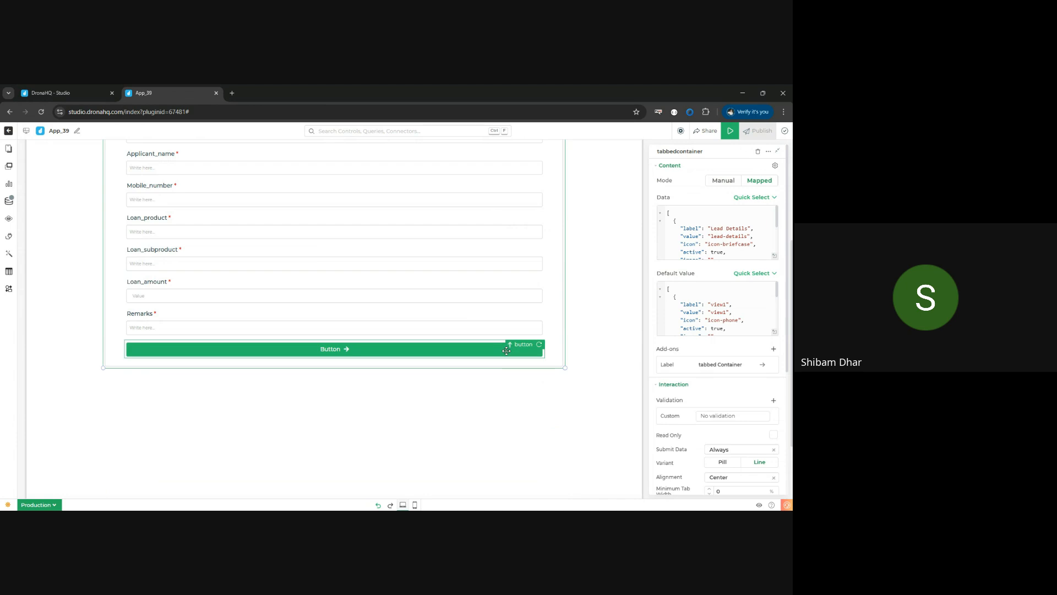
{"action": "scroll", "coordinate": [435, 425], "scroll_direction": "up", "scroll_amount": 2}
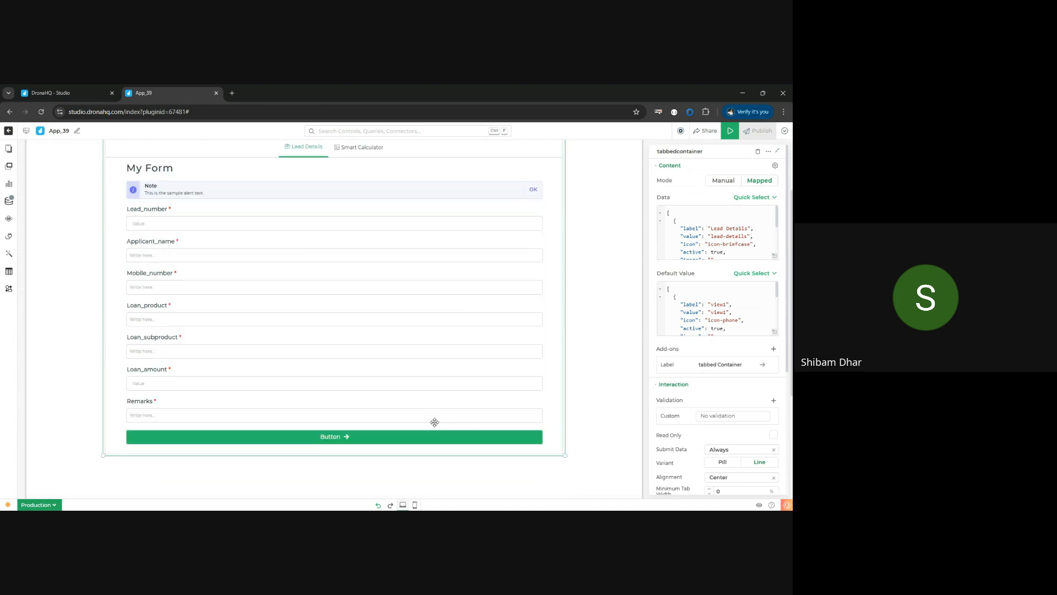
{"action": "scroll", "coordinate": [396, 317], "scroll_direction": "up", "scroll_amount": 2}
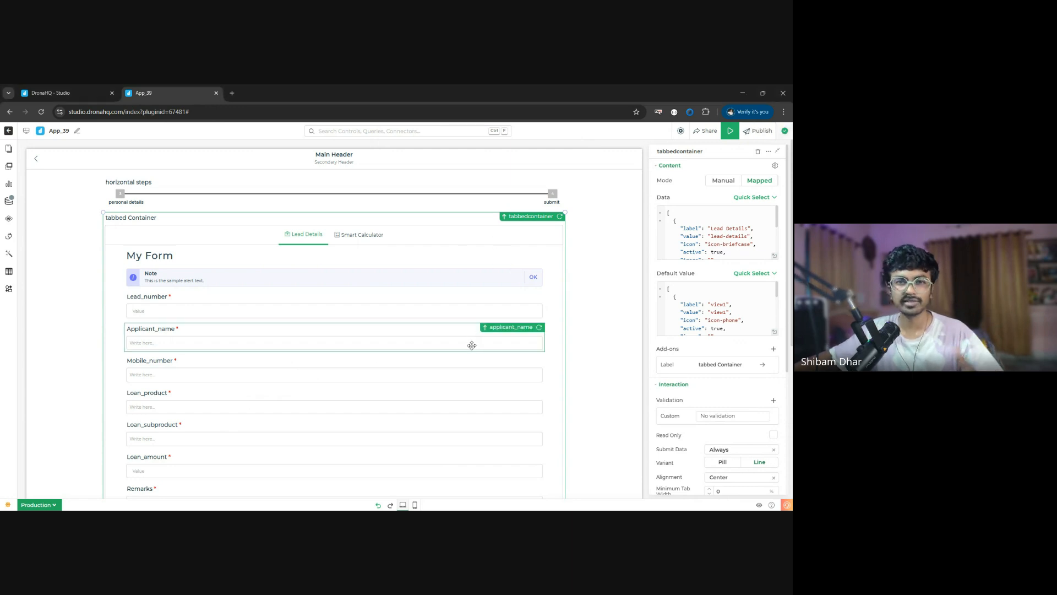
{"action": "scroll", "coordinate": [471, 346], "scroll_direction": "down", "scroll_amount": 3}
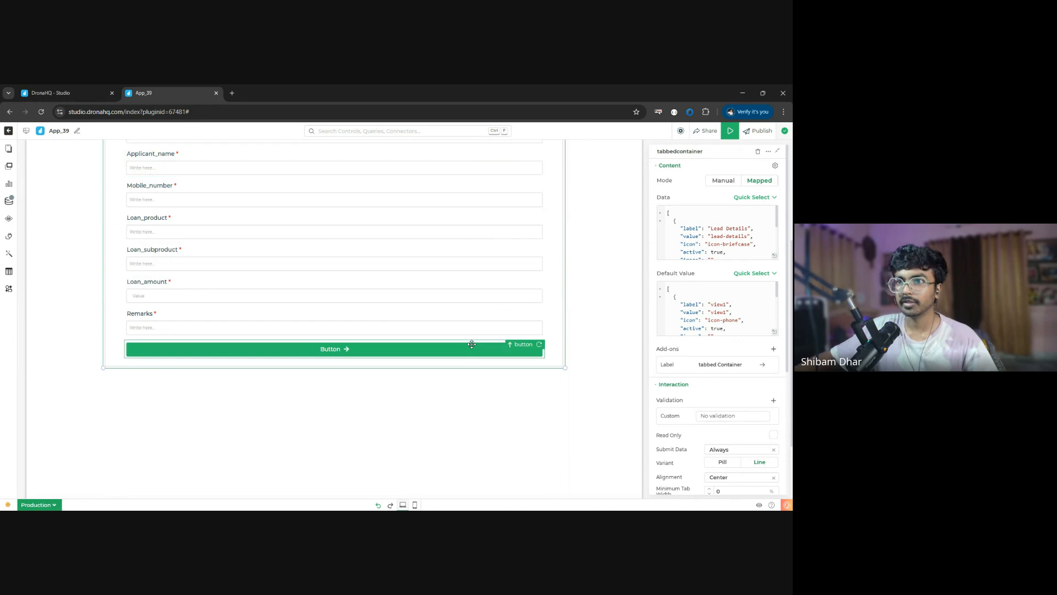
{"action": "scroll", "coordinate": [471, 344], "scroll_direction": "up", "scroll_amount": 3}
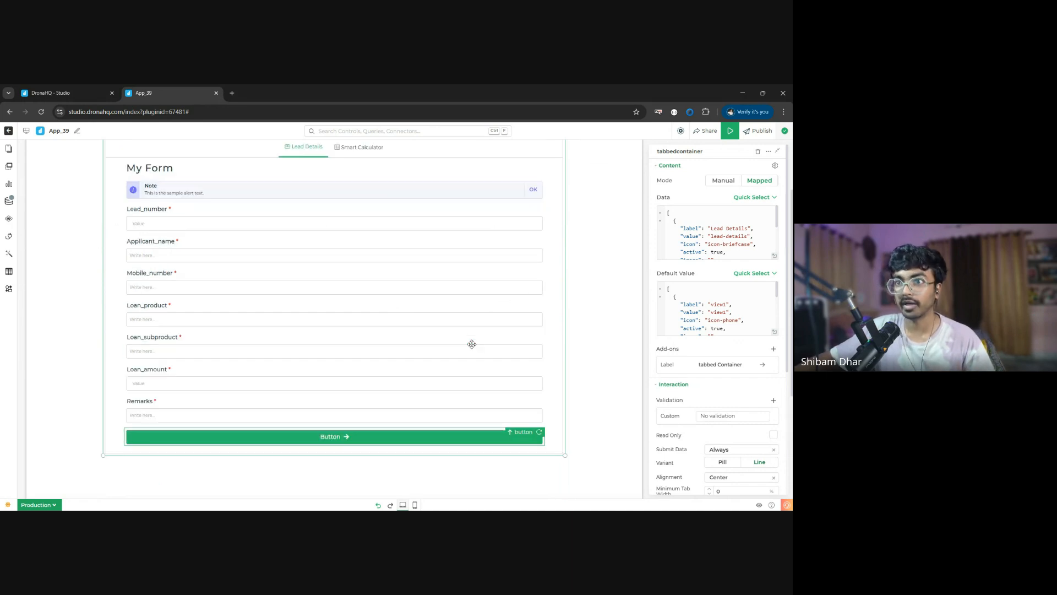
- Set the Lead_number field's default value to {{tablegrid8.lead_number}} and make the field read-only
{"action": "left_click", "coordinate": [195, 226]}
{"action": "left_click", "coordinate": [710, 197]}
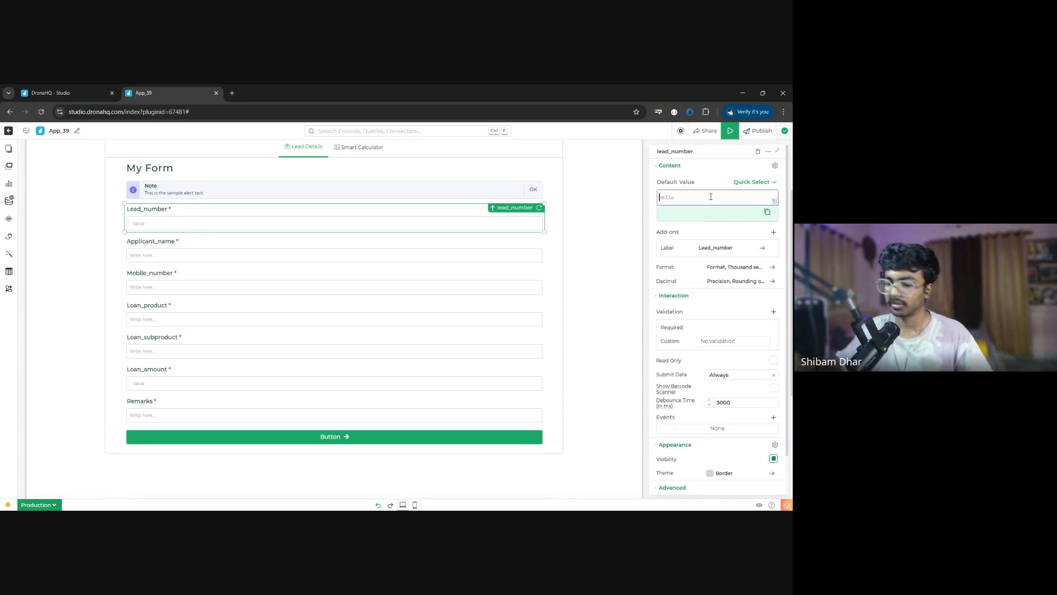
{"action": "type", "text": "{{taabl;e"}
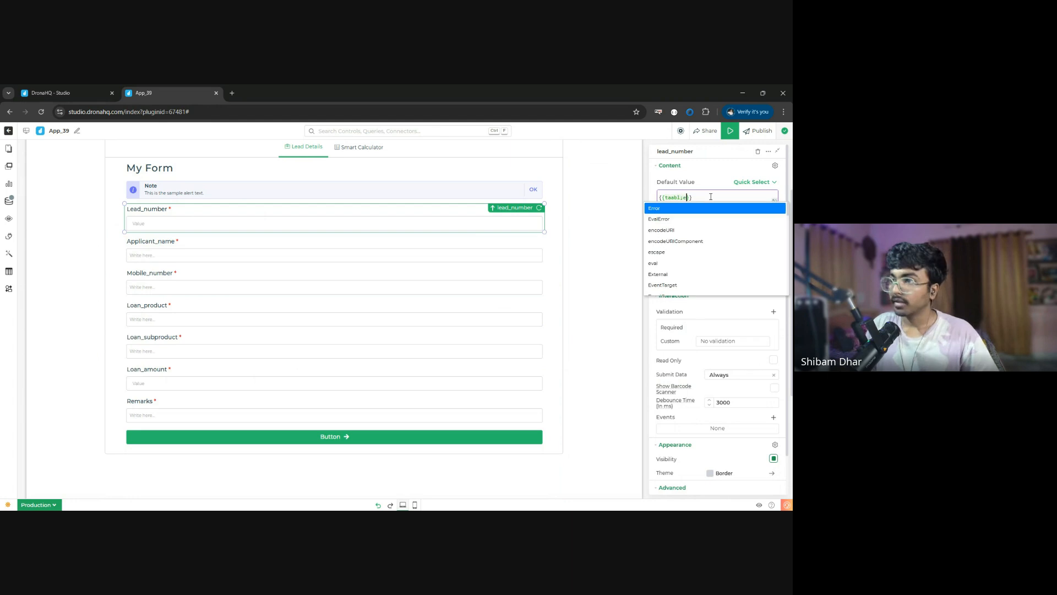
{"action": "key", "text": "BackSpace"}
{"action": "key", "text": "BackSpace"}
{"action": "key", "text": "BackSpace"}
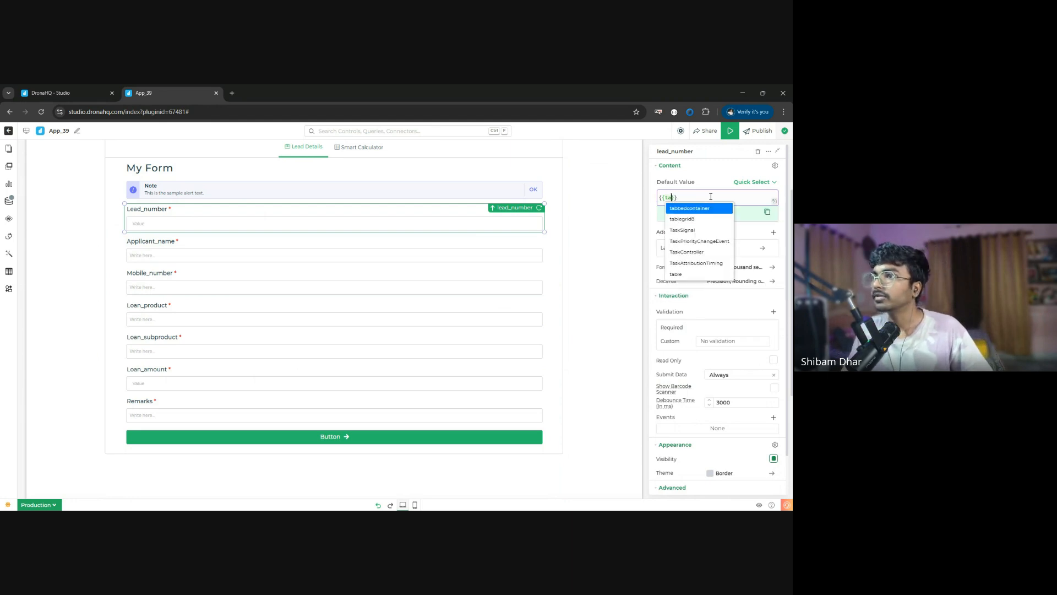
{"action": "type", "text": "blegrid8"}
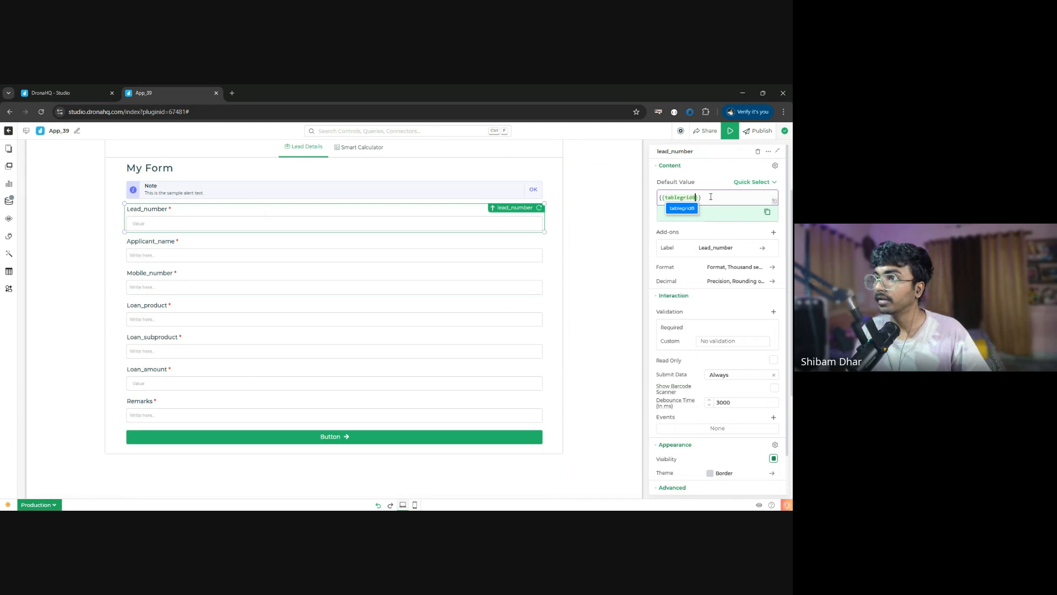
{"action": "type", "text": ".loan_amou"}
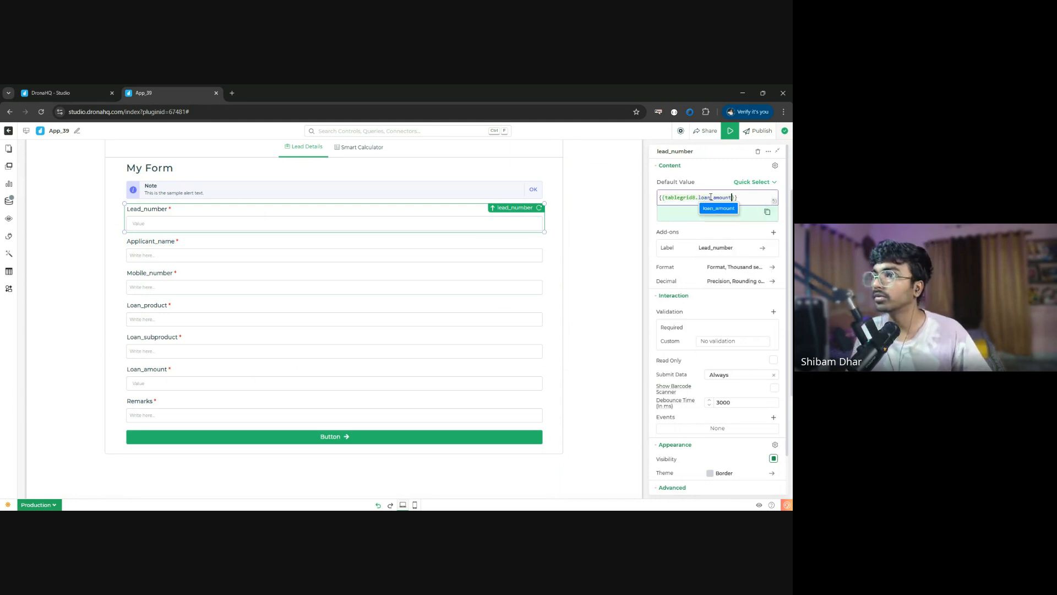
{"action": "key", "text": "BackSpace"}
{"action": "key", "text": "BackSpace"}
{"action": "key", "text": "BackSpace"}
{"action": "key", "text": "BackSpace"}
{"action": "key", "text": "BackSpace"}
{"action": "key", "text": "BackSpace"}
{"action": "key", "text": "BackSpace"}
{"action": "key", "text": "BackSpace"}
{"action": "key", "text": "BackSpace"}
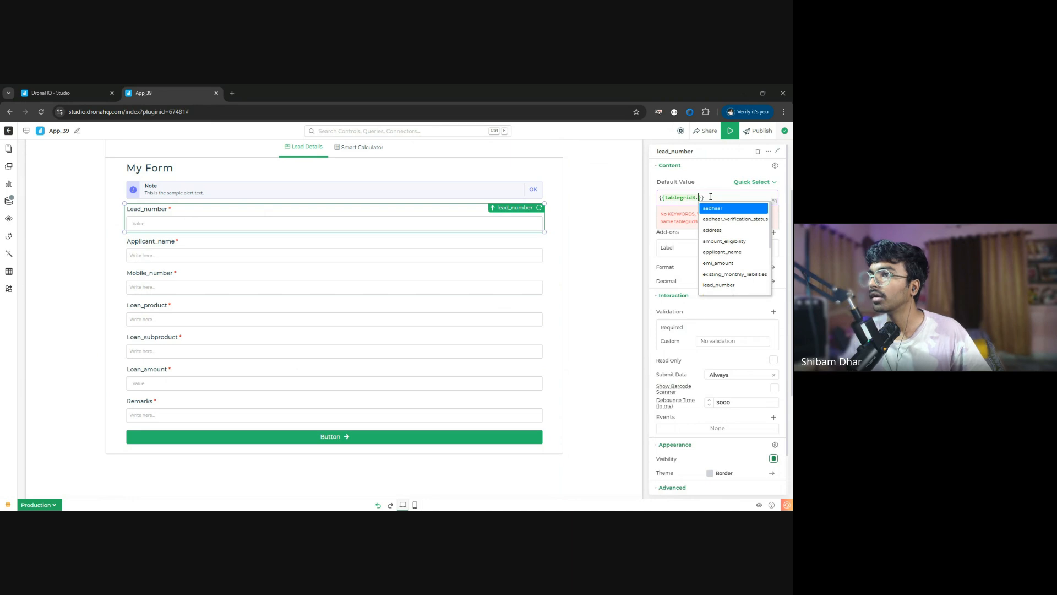
{"action": "scroll", "coordinate": [719, 259], "scroll_direction": "down", "scroll_amount": 3}
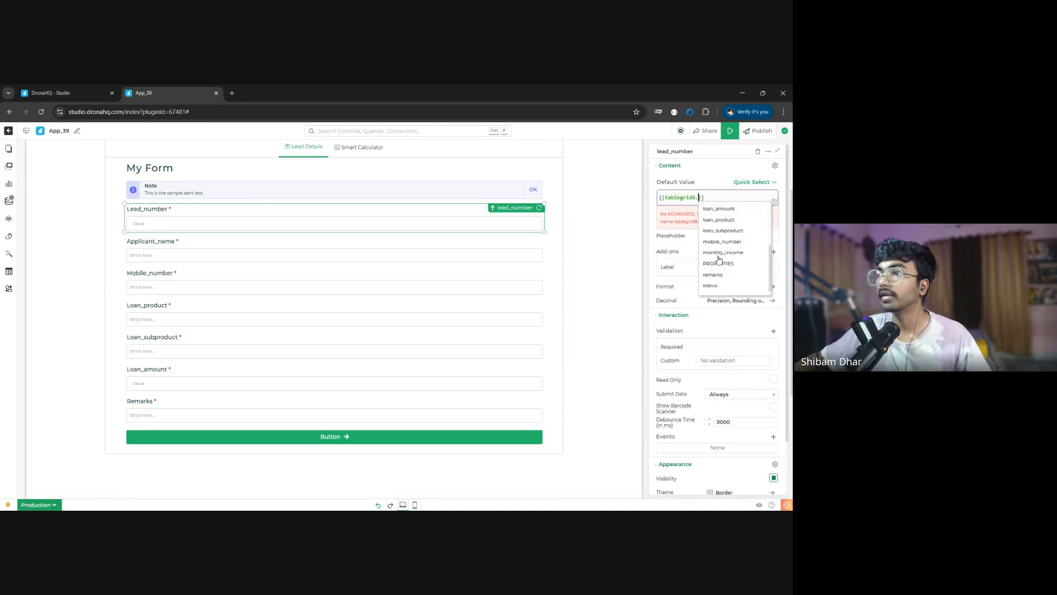
{"action": "scroll", "coordinate": [721, 274], "scroll_direction": "up", "scroll_amount": 3}
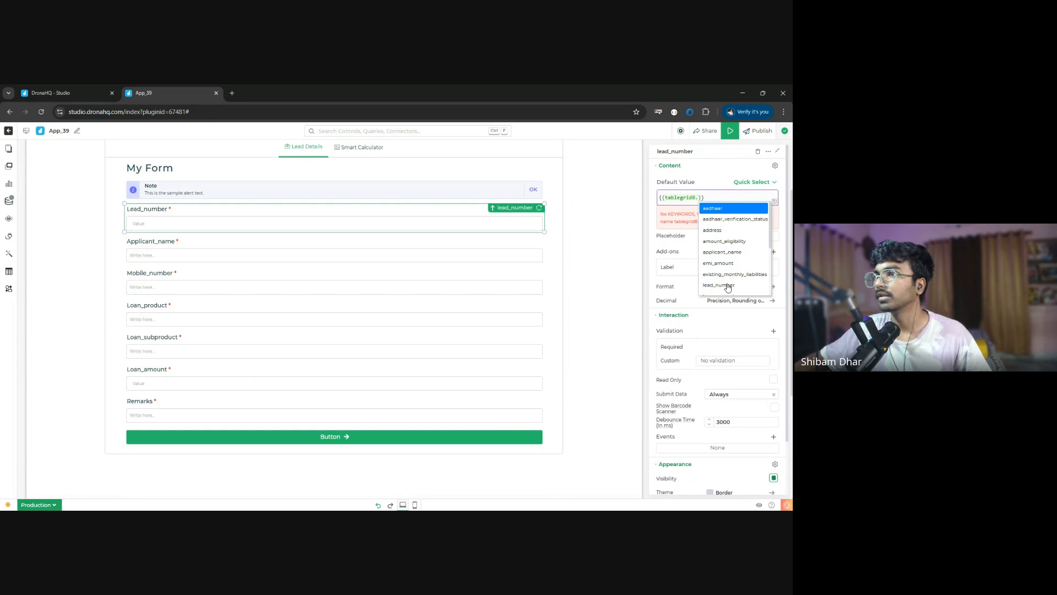
{"action": "left_click", "coordinate": [727, 285]}
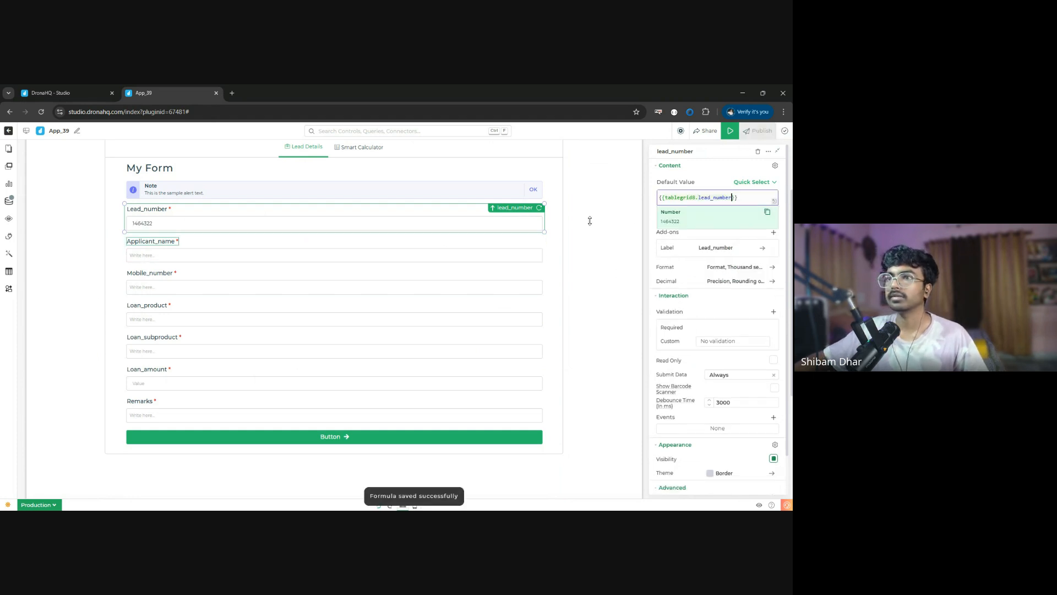
{"action": "left_click", "coordinate": [773, 361]}
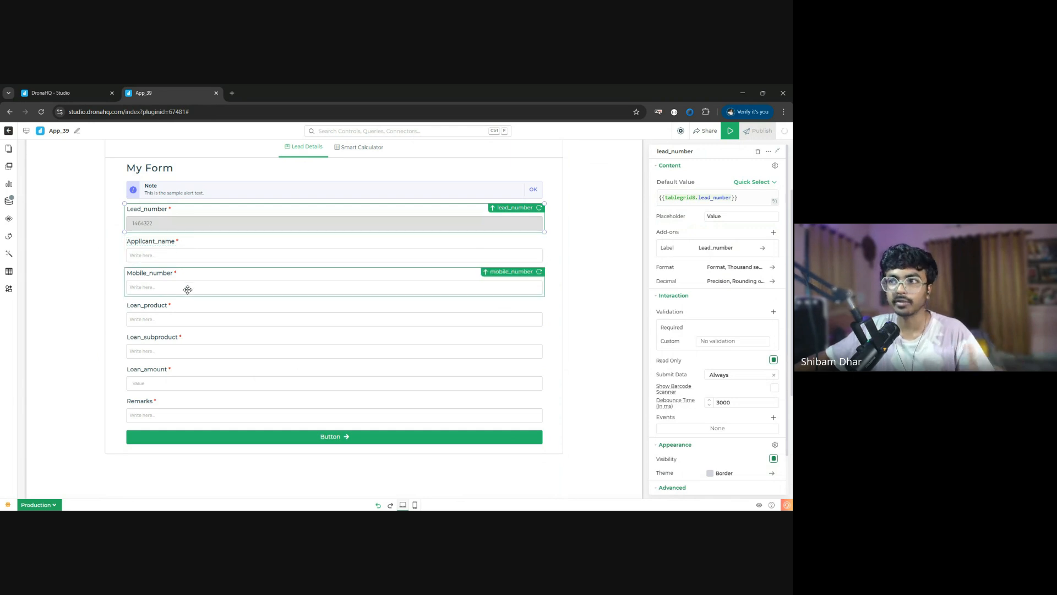
{"action": "mouse_move", "coordinate": [692, 206]}
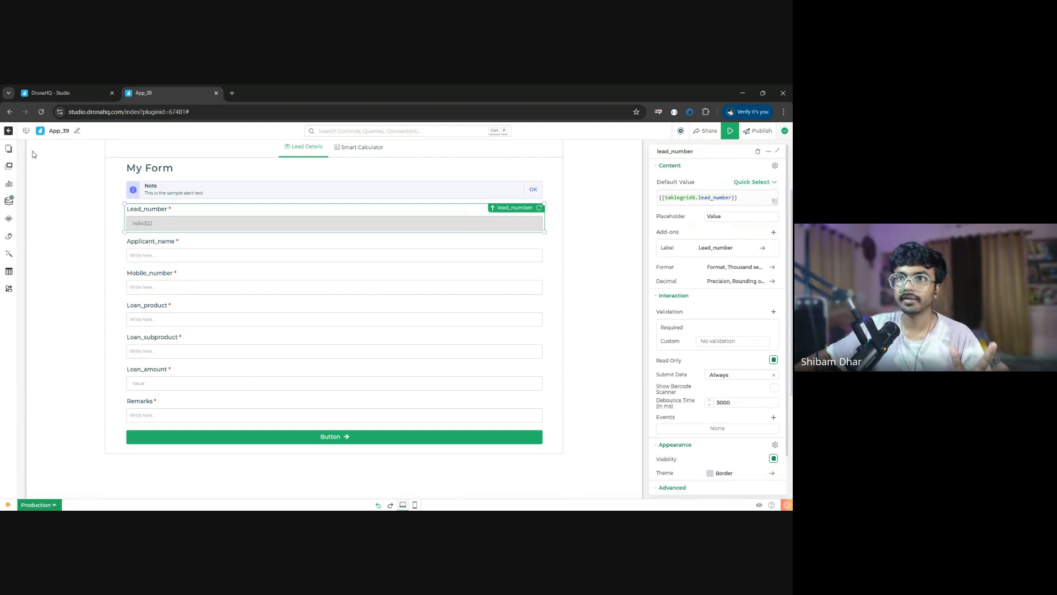
- Set the leads grid on Screen 1 to single selection with a default index of 1
{"action": "left_click", "coordinate": [9, 150]}
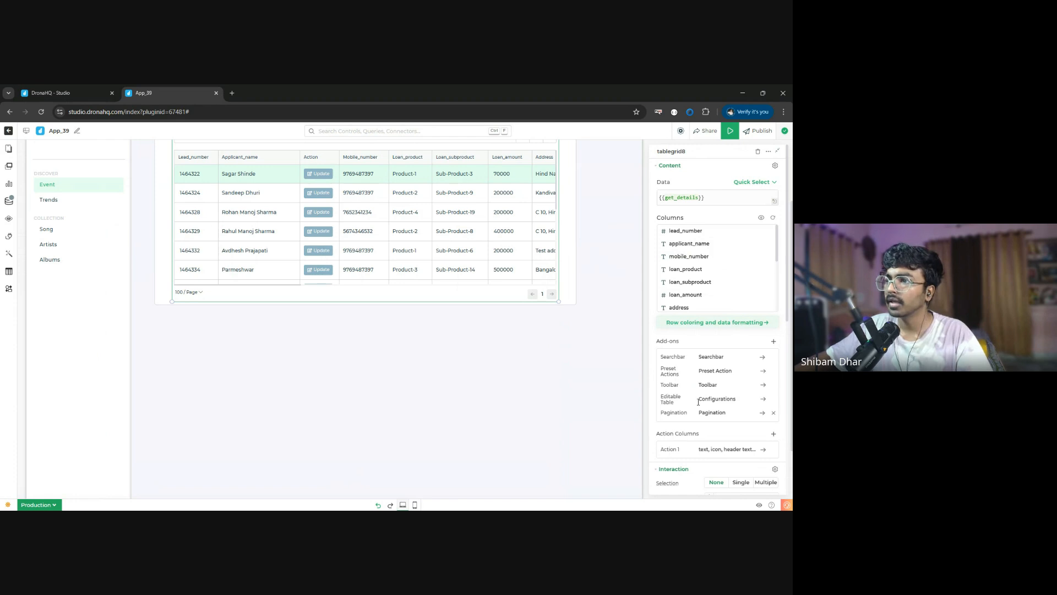
{"action": "scroll", "coordinate": [690, 404], "scroll_direction": "down", "scroll_amount": 3}
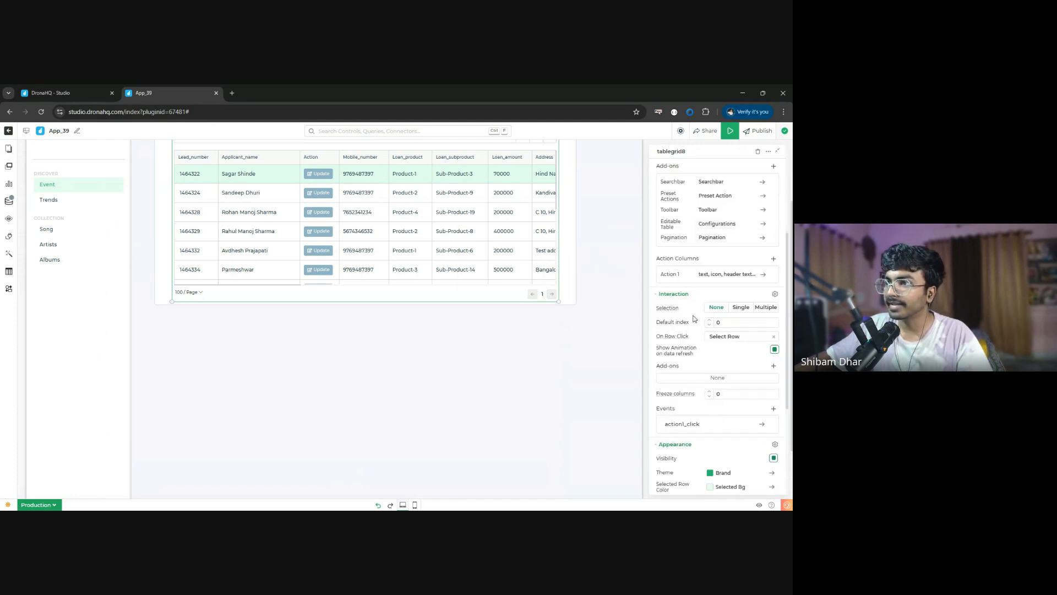
{"action": "left_click", "coordinate": [741, 308]}
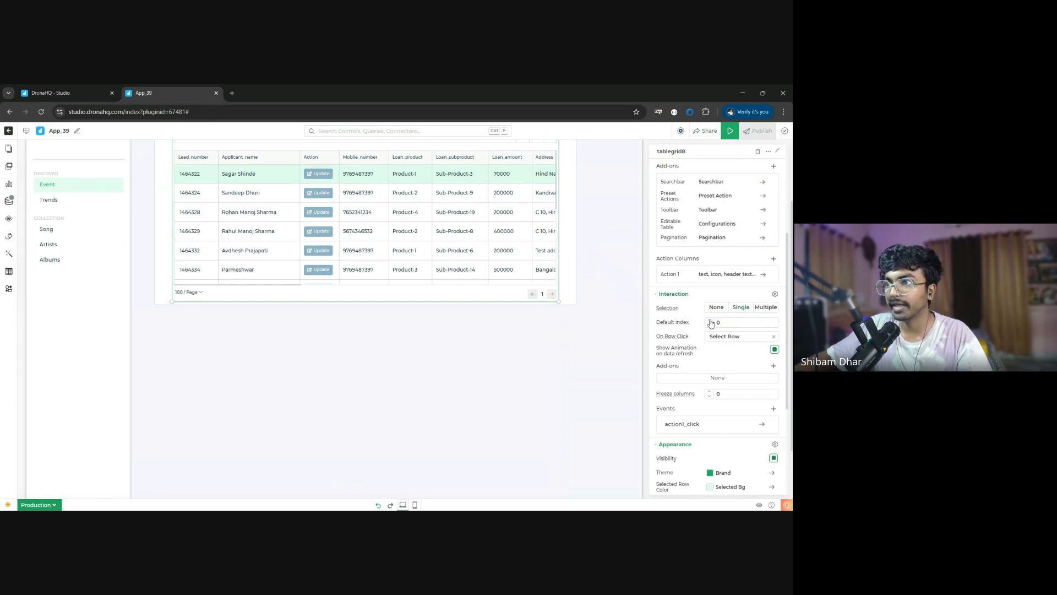
{"action": "left_click", "coordinate": [709, 320]}
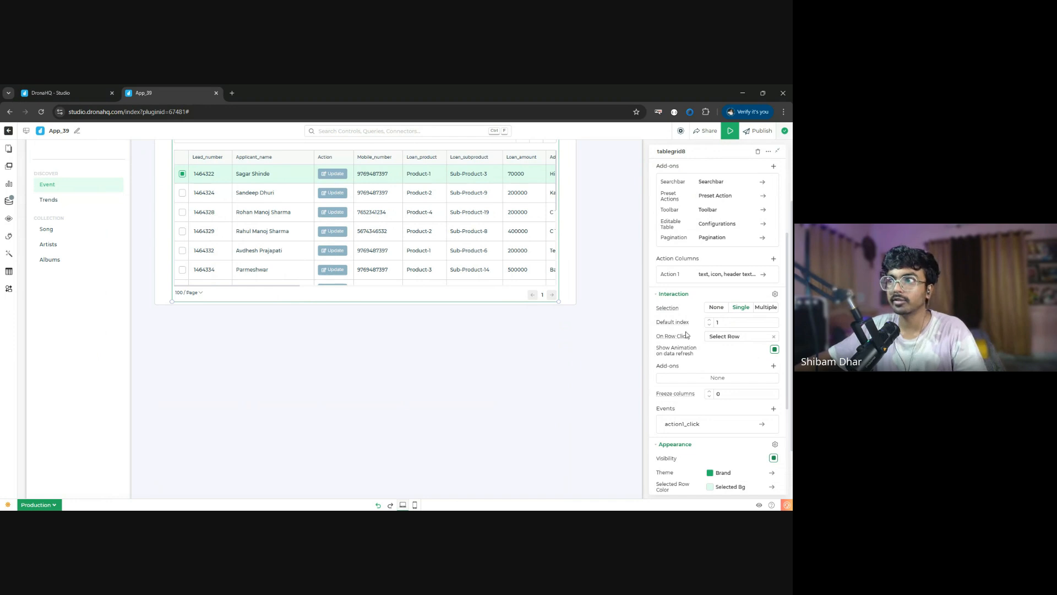
- Return to Screen 2 and check the evaluated default value of the Lead_number field
{"action": "left_click", "coordinate": [8, 147]}
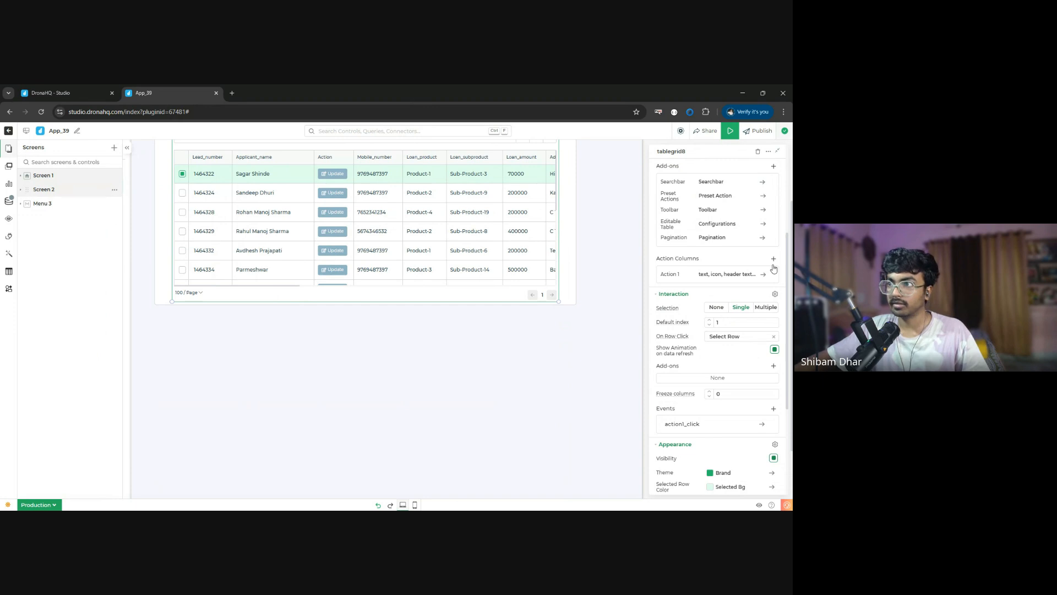
{"action": "left_click", "coordinate": [44, 189]}
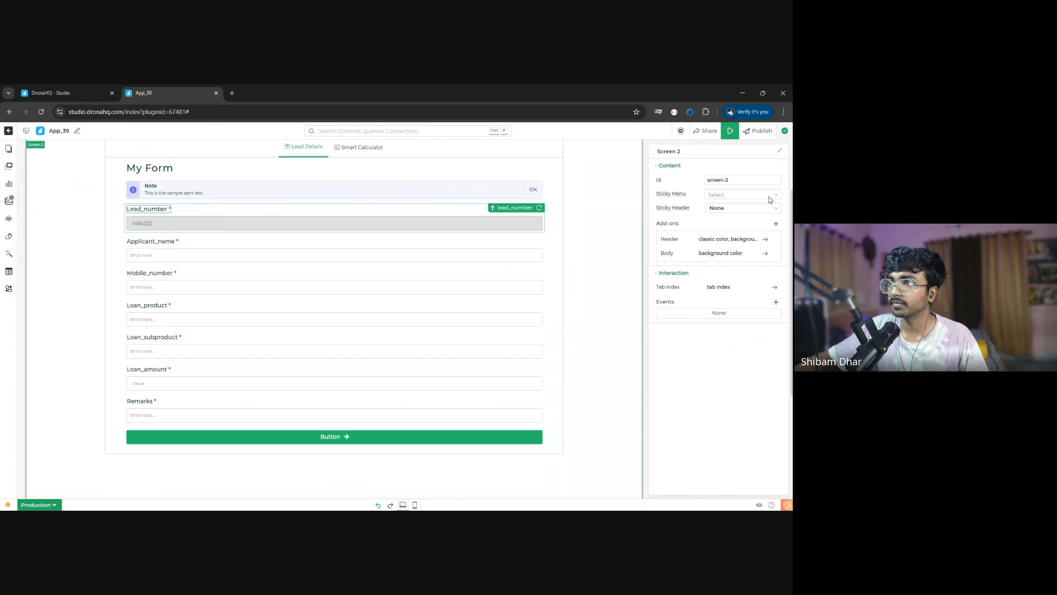
{"action": "left_click", "coordinate": [723, 200]}
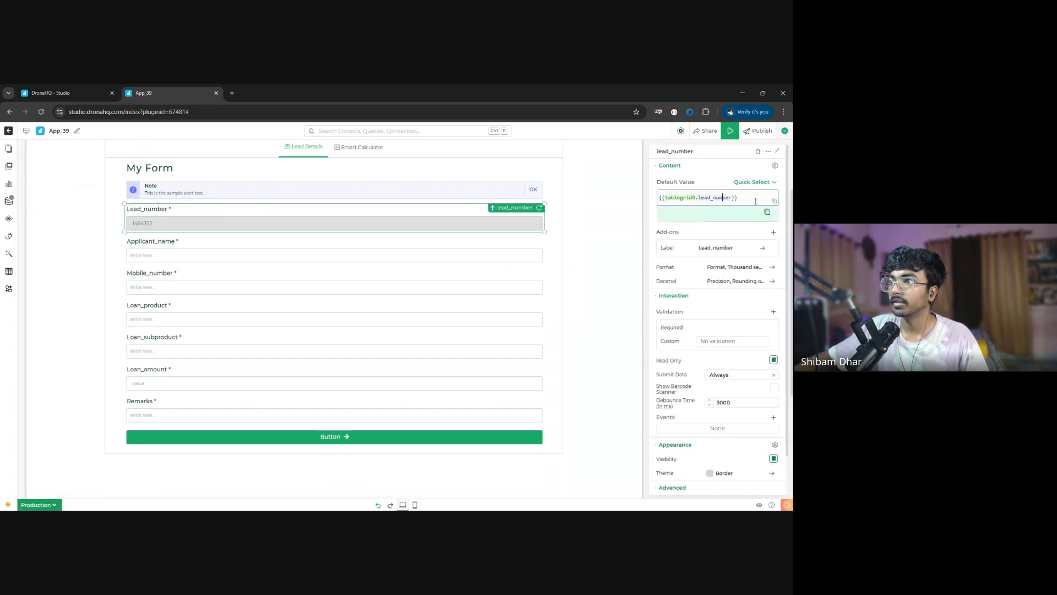
{"action": "mouse_move", "coordinate": [710, 214]}
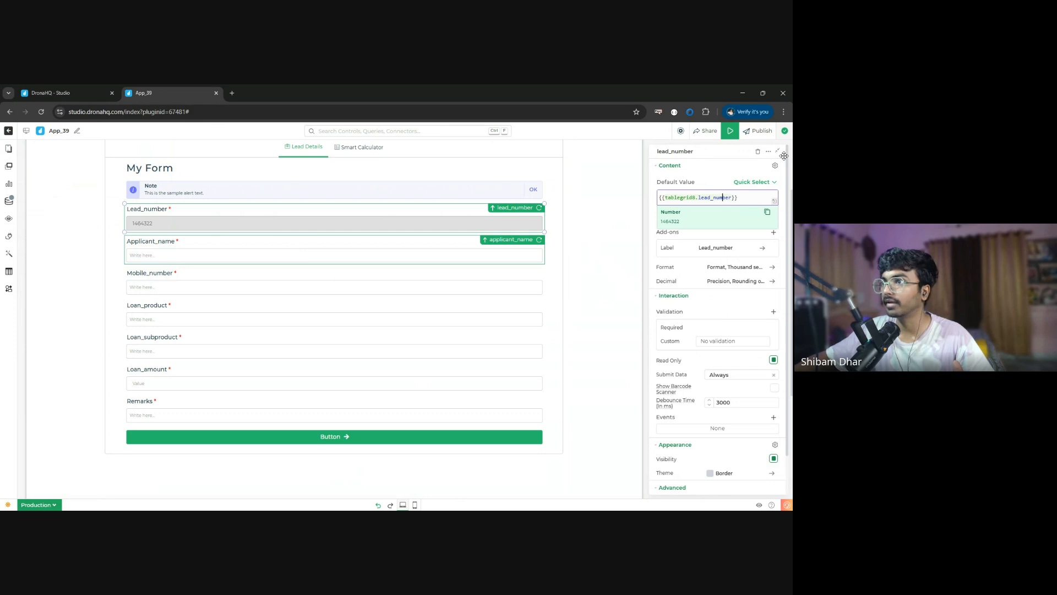
- Try setting the Applicant_name field's default value to {{tablegrid8.PROPERTIES.SELECTEDROWS}}
{"action": "left_click", "coordinate": [714, 196]}
{"action": "type", "text": "{{t"}
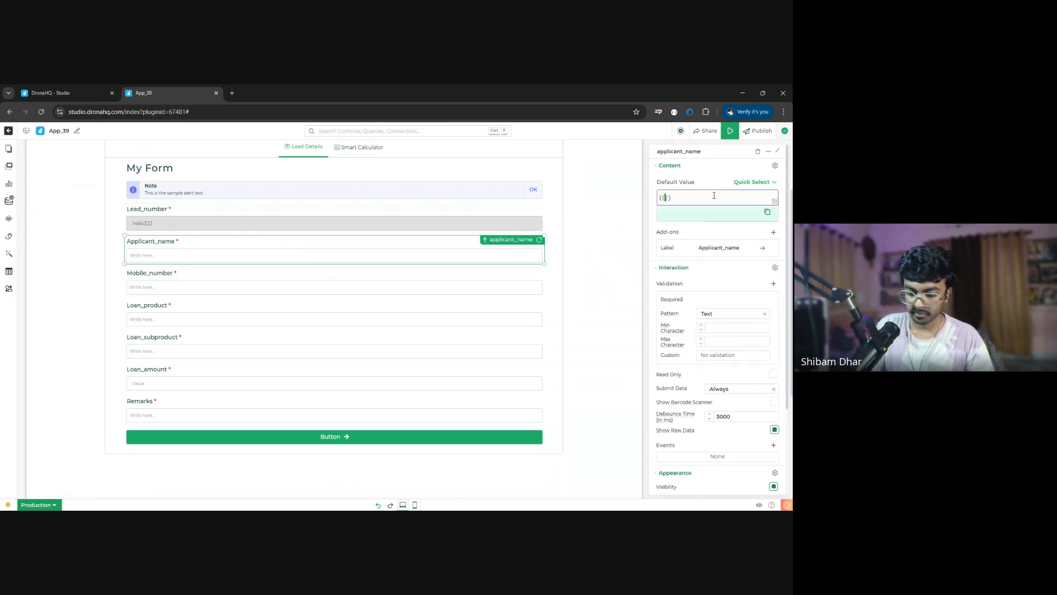
{"action": "key", "text": "Left"}
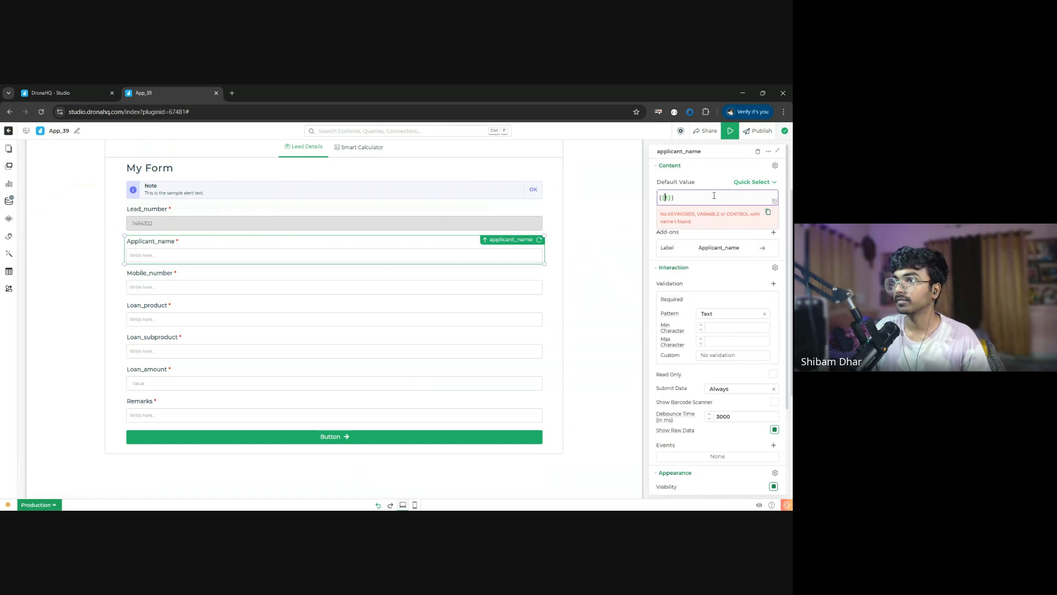
{"action": "key", "text": "Right"}
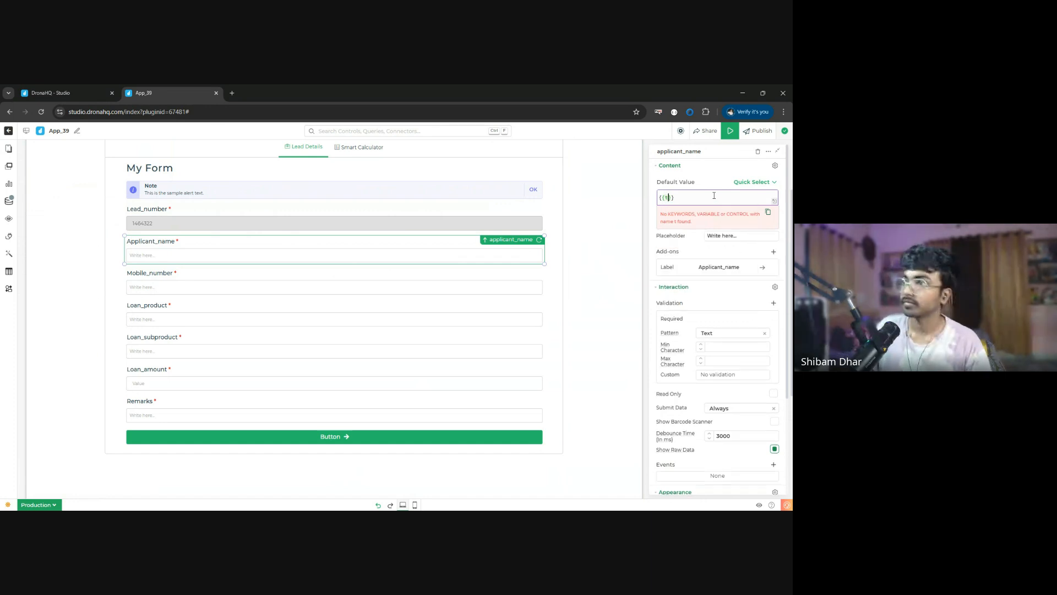
{"action": "type", "text": "ab"}
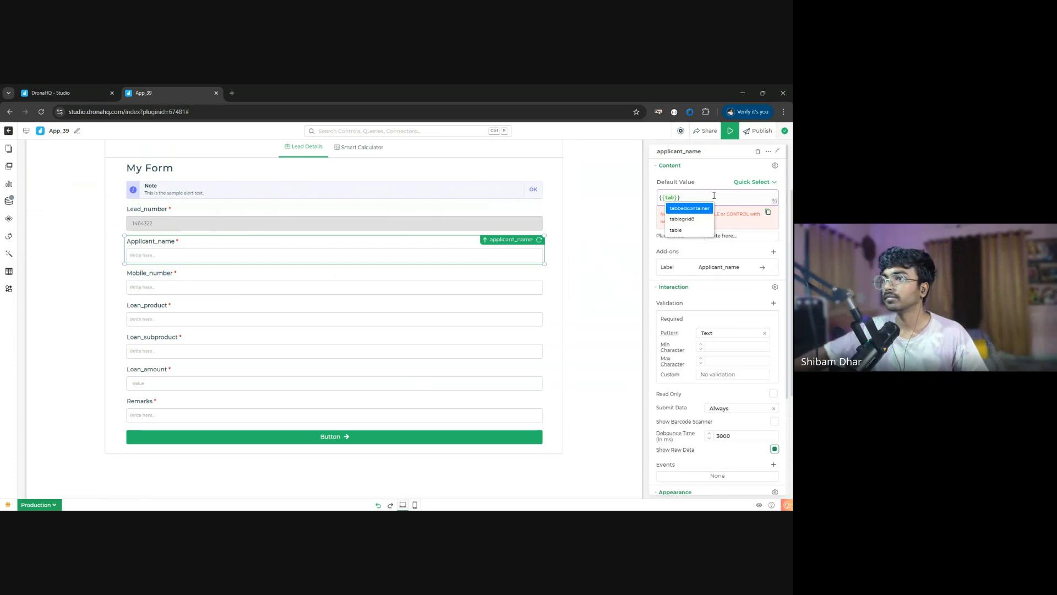
{"action": "left_click", "coordinate": [683, 220]}
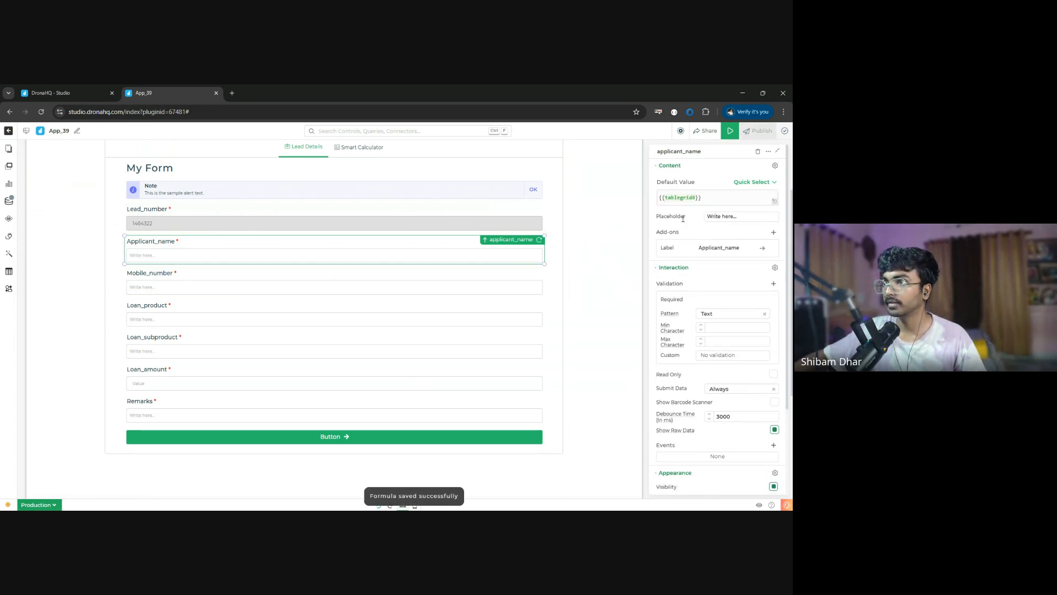
{"action": "type", "text": "."}
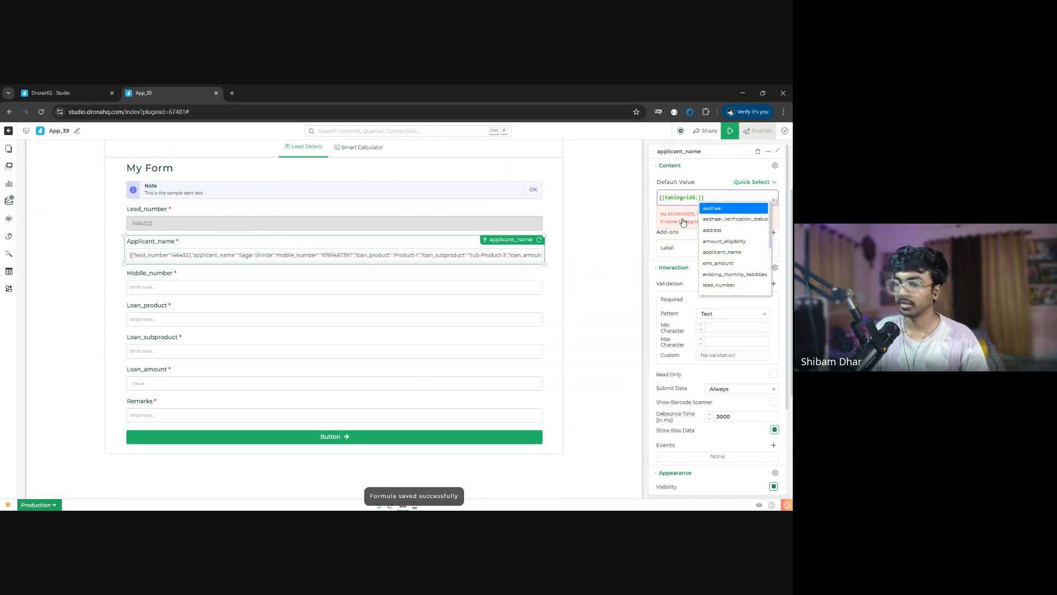
{"action": "type", "text": "PROPERTIES"}
{"action": "key", "text": "Return"}
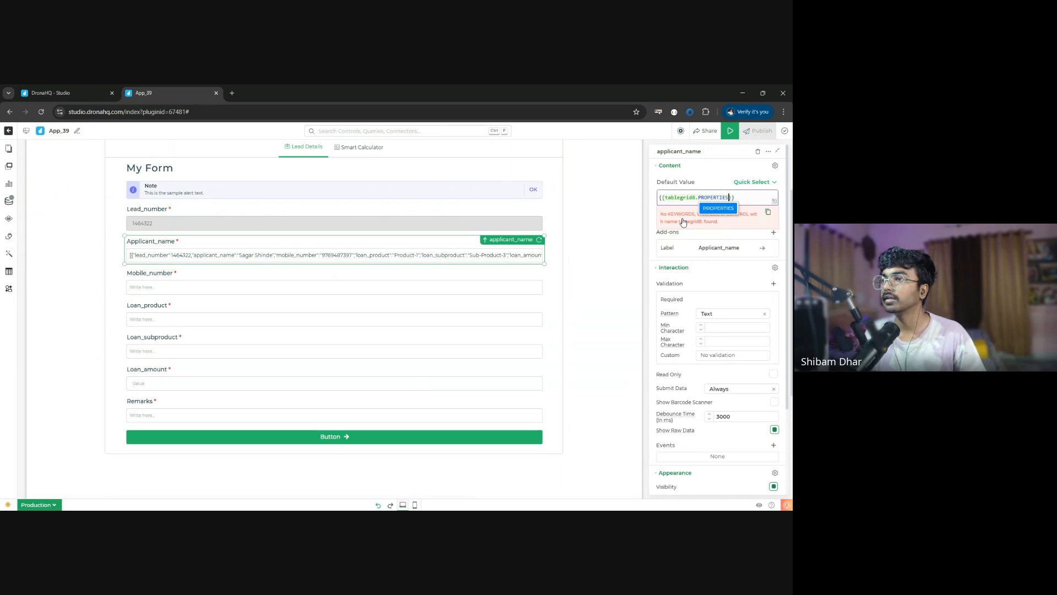
{"action": "type", "text": ".sele"}
{"action": "key", "text": "Return"}
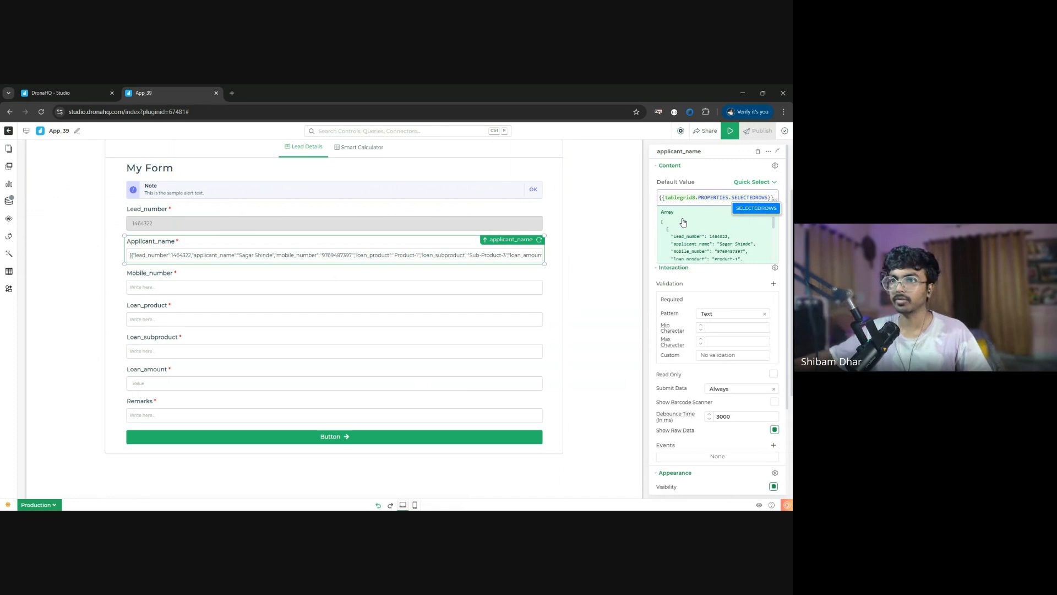
- Replace the Applicant_name field's default value with {{tablegrid8.applicant_name}}
{"action": "key", "text": "ctrl+a"}
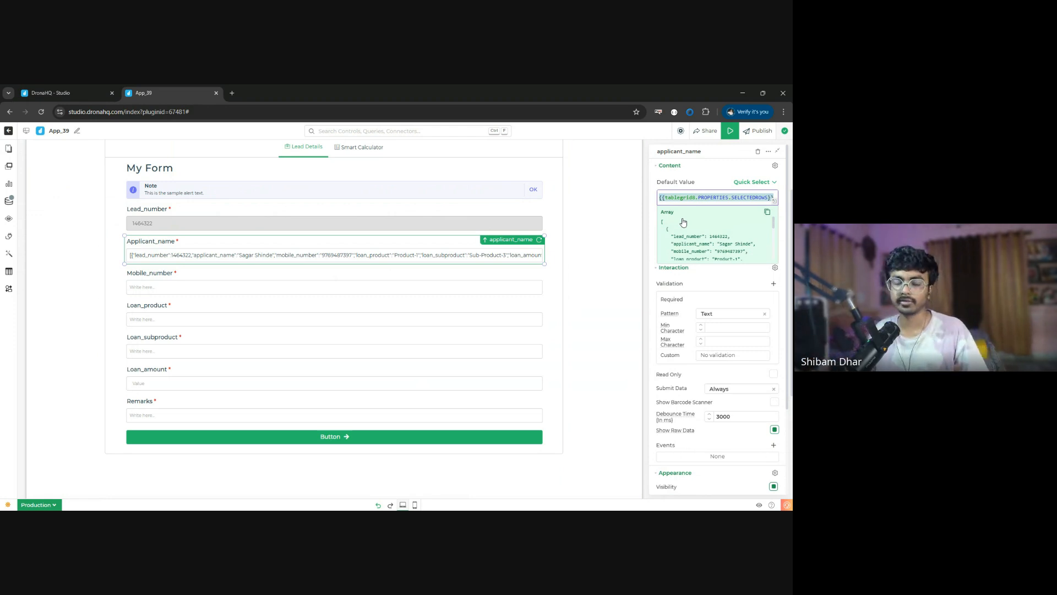
{"action": "key", "text": "BackSpace"}
{"action": "type", "text": "{{"}
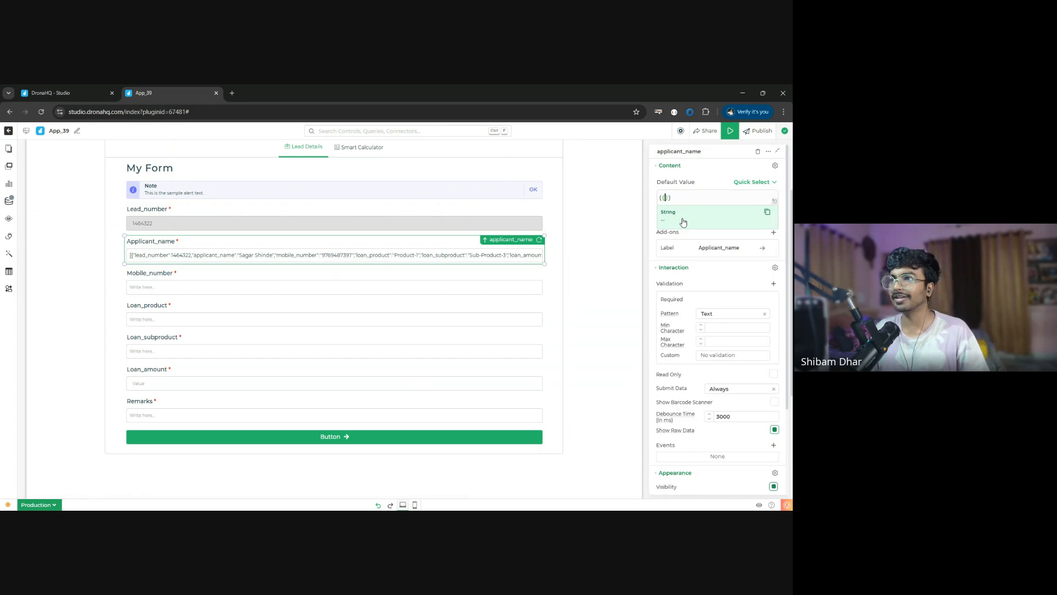
{"action": "type", "text": "l"}
{"action": "key", "text": "BackSpace"}
{"action": "type", "text": "tab"}
{"action": "left_click", "coordinate": [683, 219]}
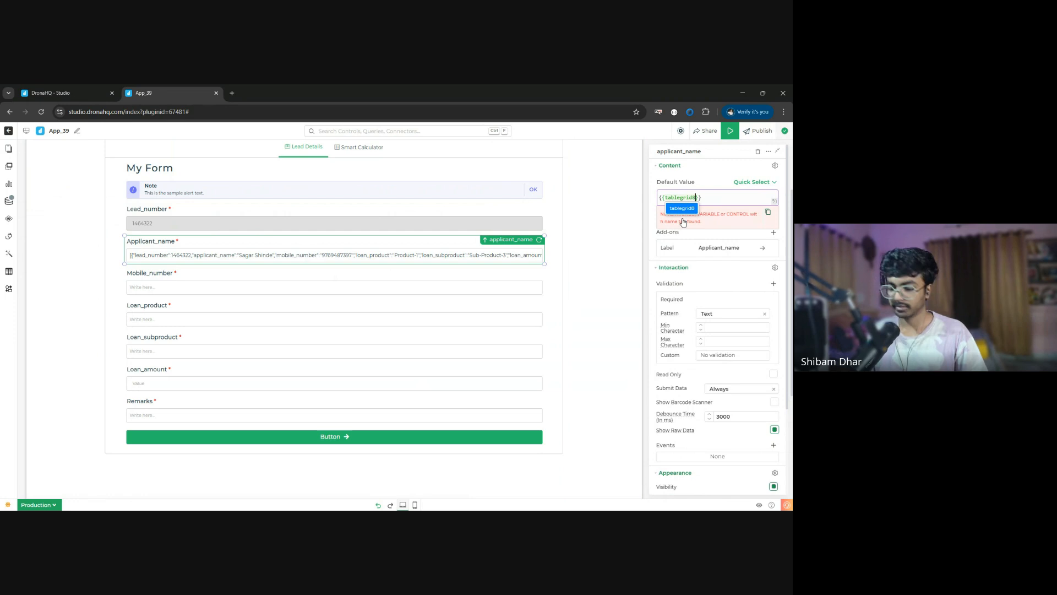
{"action": "type", "text": "."}
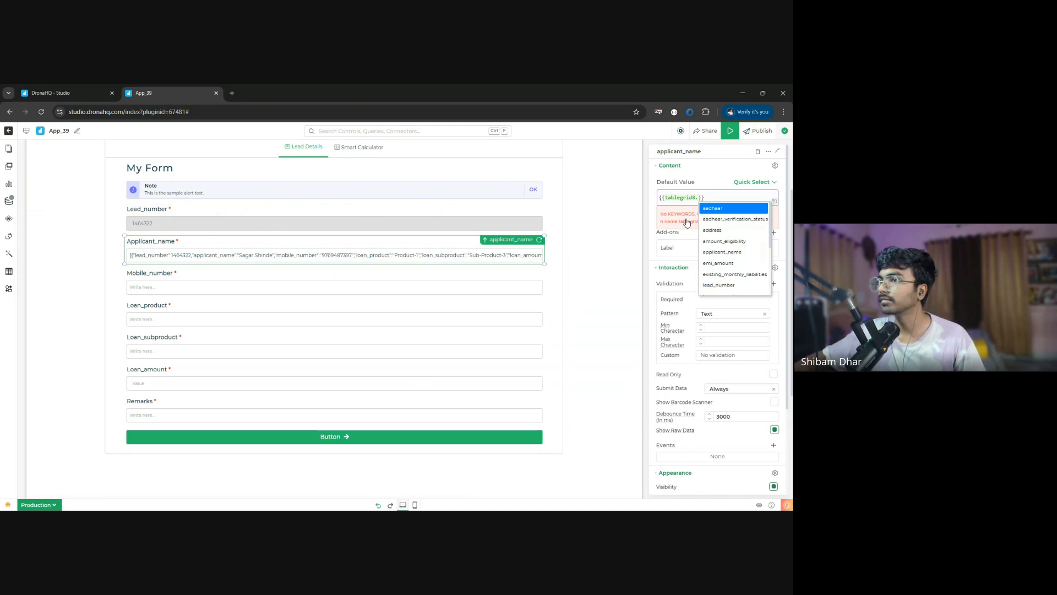
{"action": "left_click", "coordinate": [739, 254]}
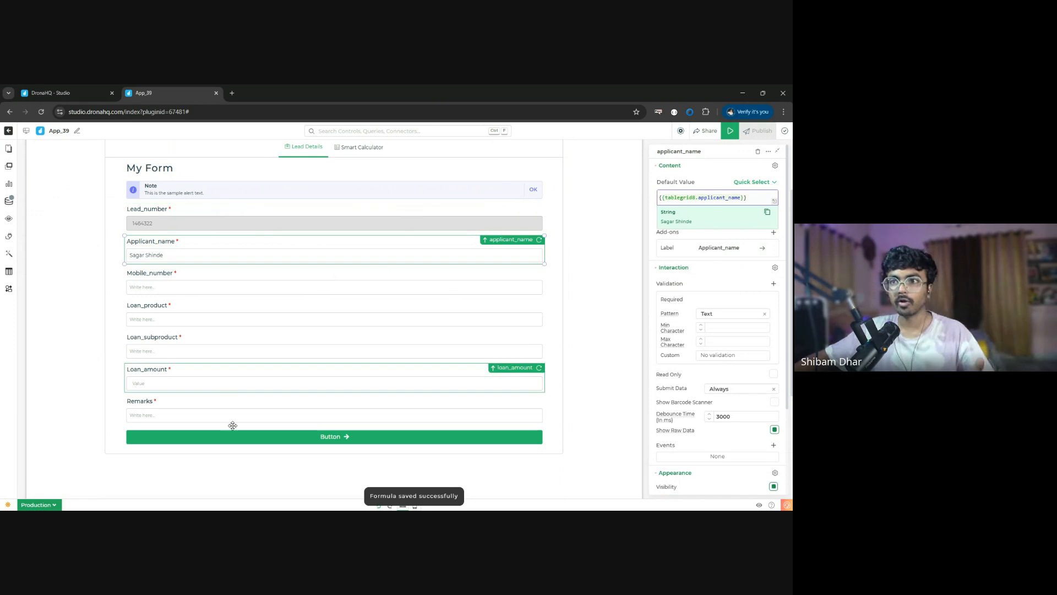
- Copy the control name of the Loan_product text field on the lead details form, and delete the field
{"action": "left_click", "coordinate": [229, 322]}
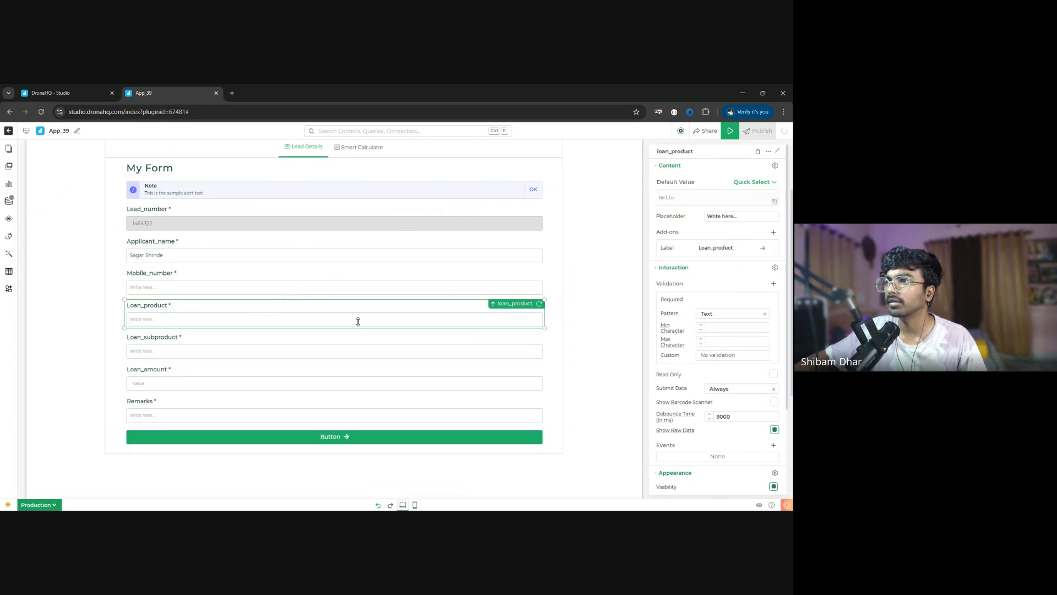
{"action": "left_click", "coordinate": [768, 152]}
{"action": "left_click", "coordinate": [775, 165]}
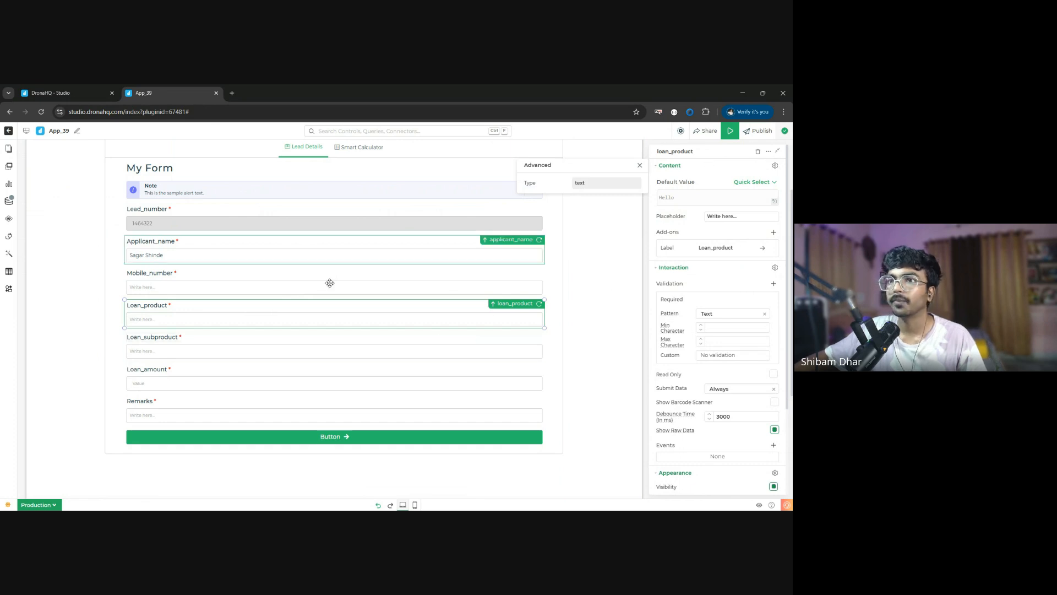
{"action": "double_click", "coordinate": [688, 151]}
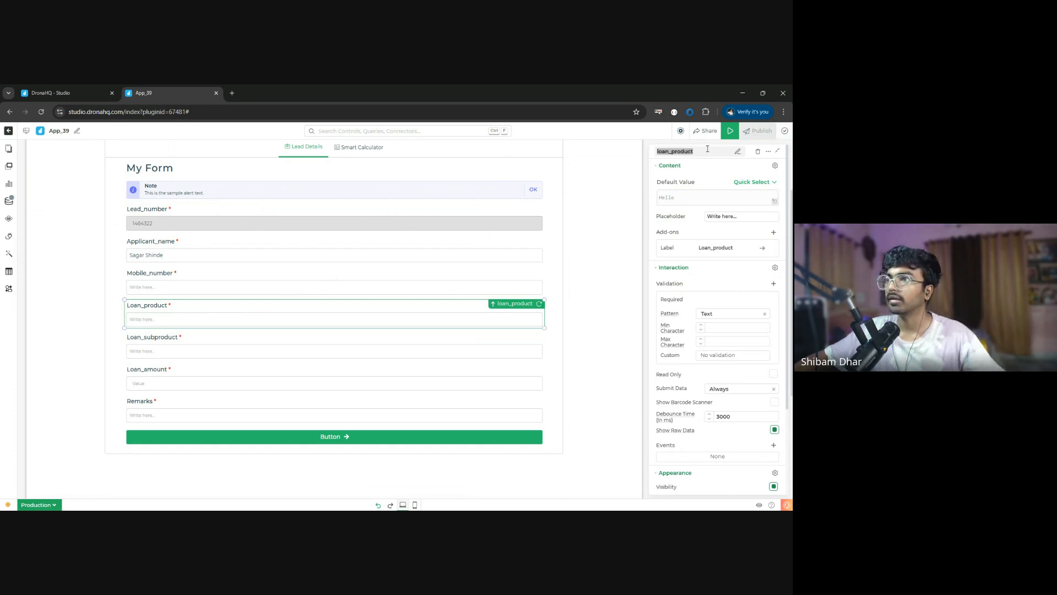
{"action": "key", "text": "ctrl+c"}
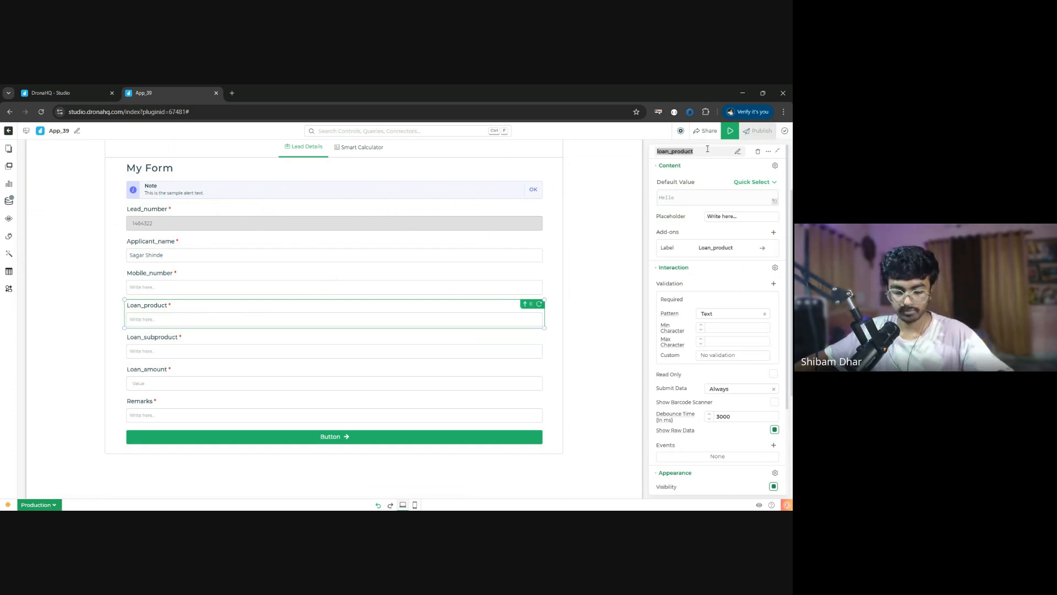
{"action": "left_click", "coordinate": [757, 152]}
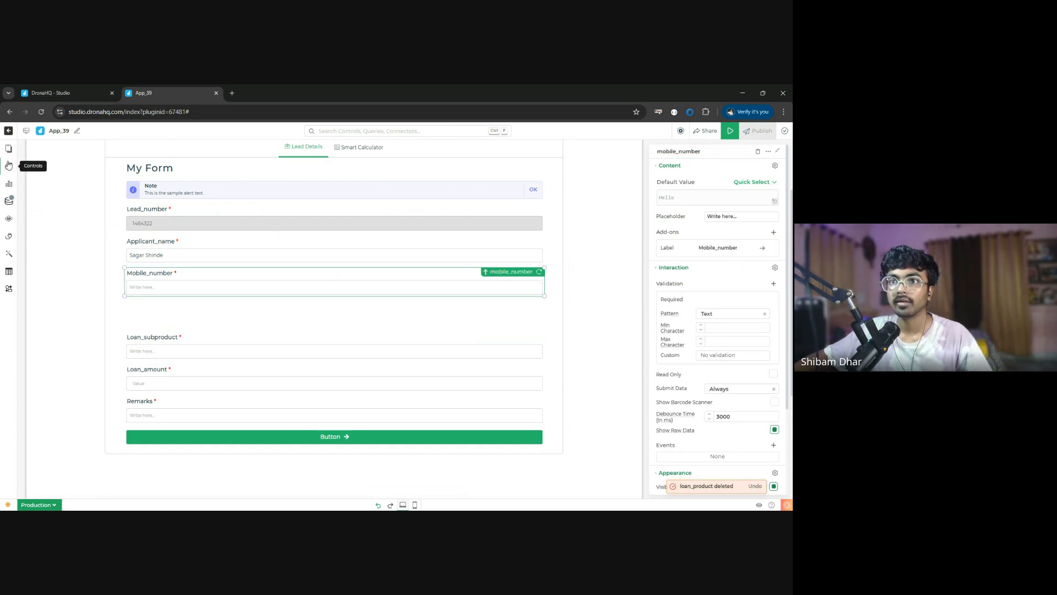
- Add a Dropdown control in the gap below Mobile_number and stretch it to the full width of the form
{"action": "left_click", "coordinate": [9, 166]}
{"action": "double_click", "coordinate": [88, 164]}
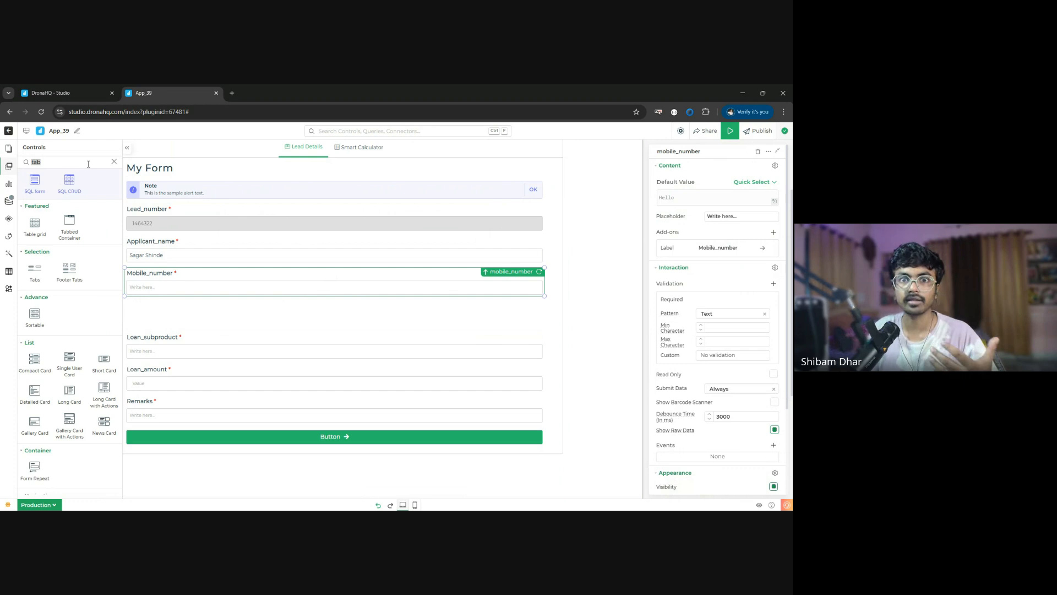
{"action": "key", "text": "BackSpace"}
{"action": "type", "text": "drop"}
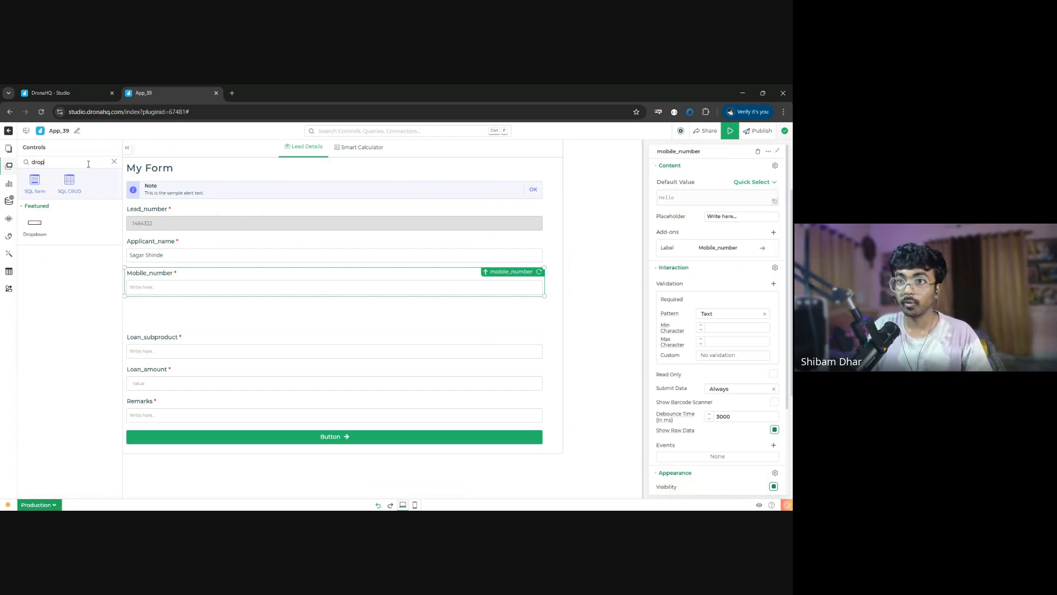
{"action": "left_click_drag", "start_coordinate": [38, 226], "coordinate": [277, 315]}
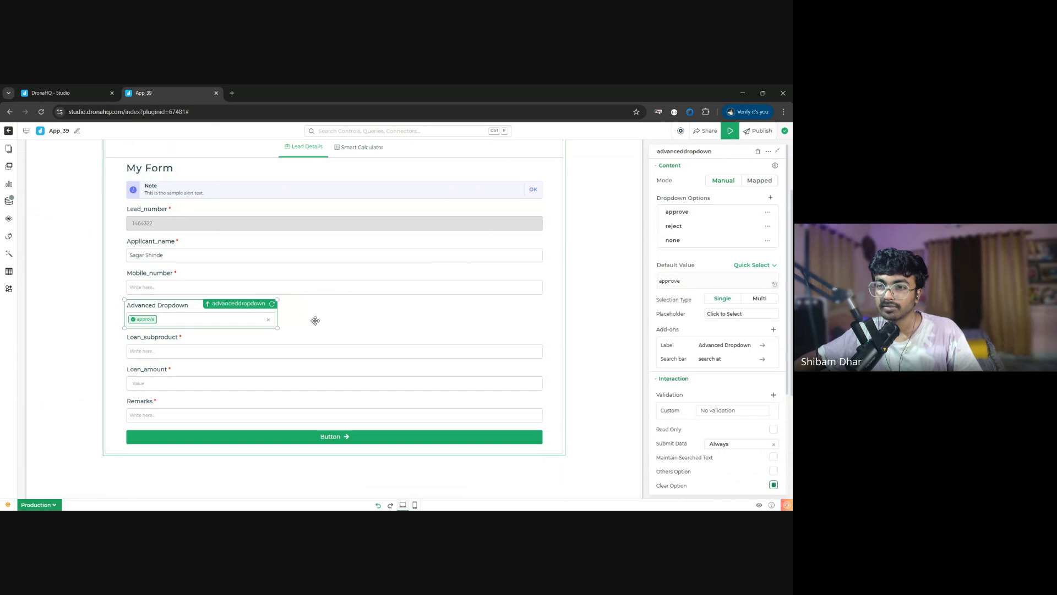
{"action": "left_click_drag", "start_coordinate": [398, 322], "coordinate": [540, 315]}
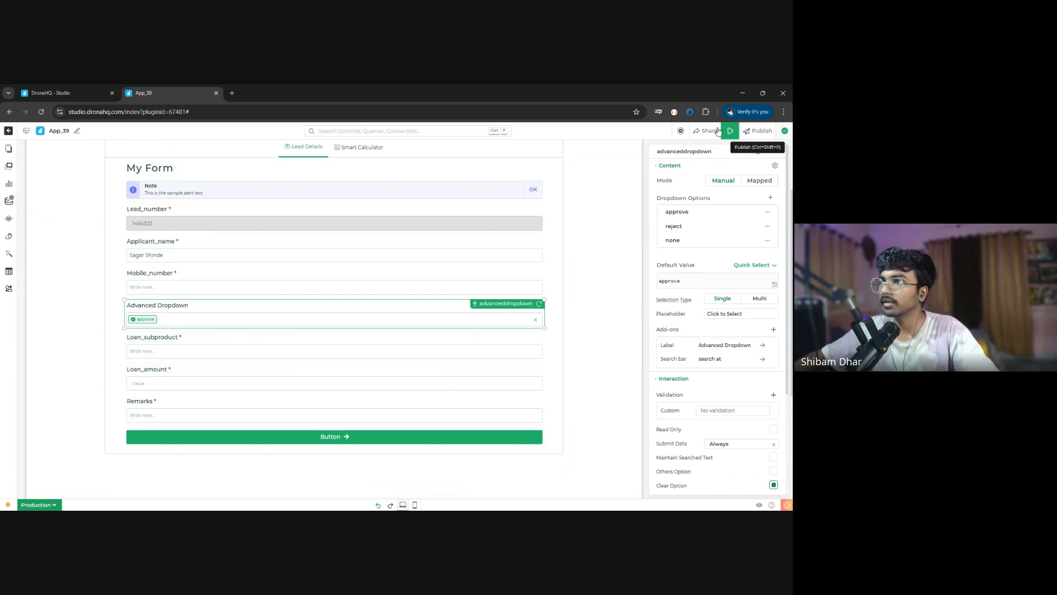
- Rename the new dropdown control as loan_product
{"action": "double_click", "coordinate": [693, 151]}
{"action": "key", "text": "ctrl+v"}
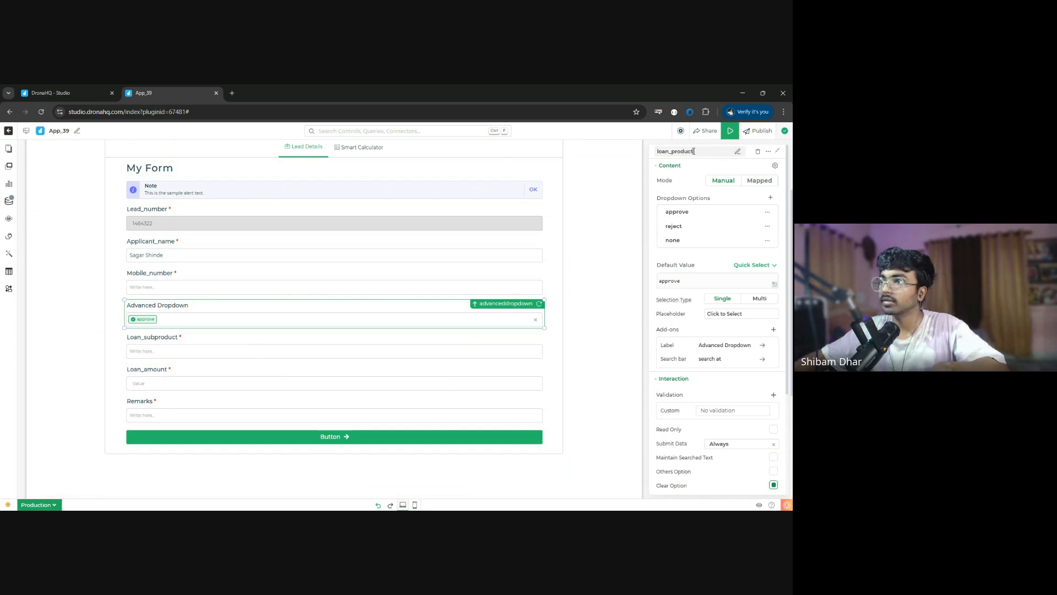
{"action": "left_click", "coordinate": [652, 173]}
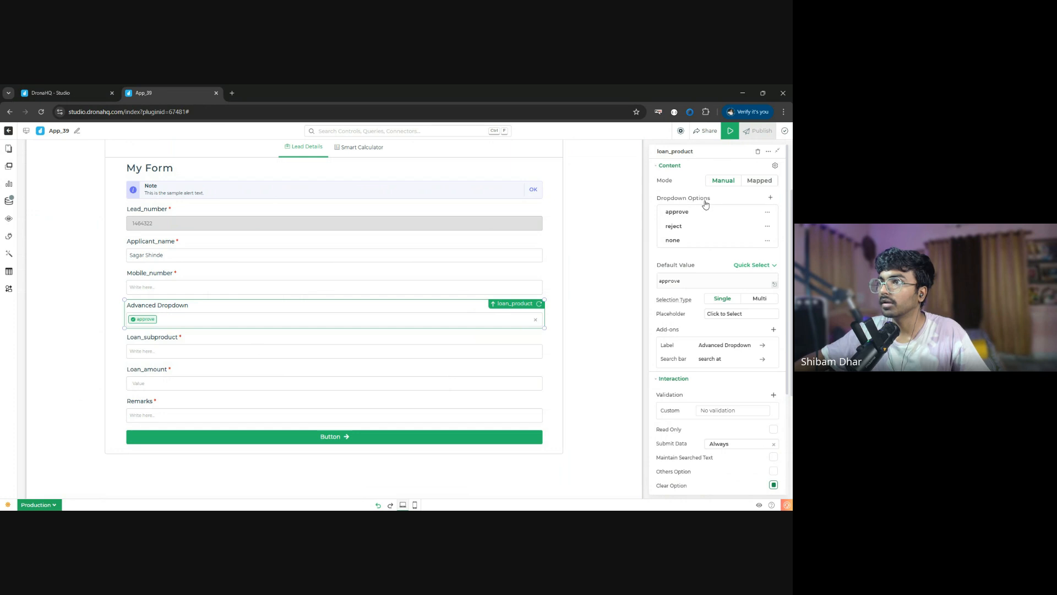
- Set the loan_product dropdown's label text to "Loan Product"
{"action": "left_click", "coordinate": [744, 348]}
{"action": "triple_click", "coordinate": [740, 167]}
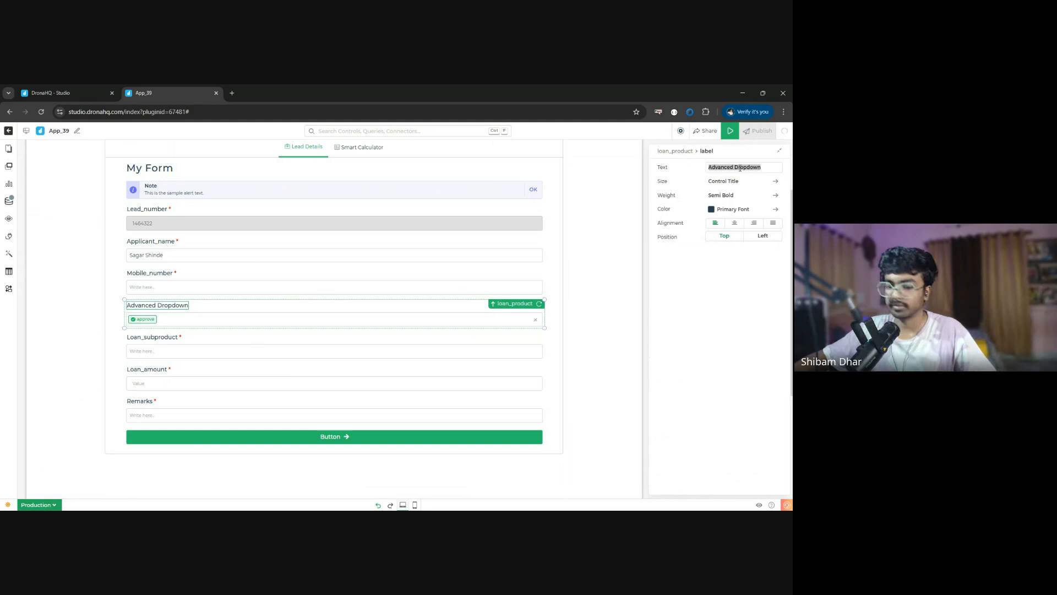
{"action": "key", "text": "ctrl+v"}
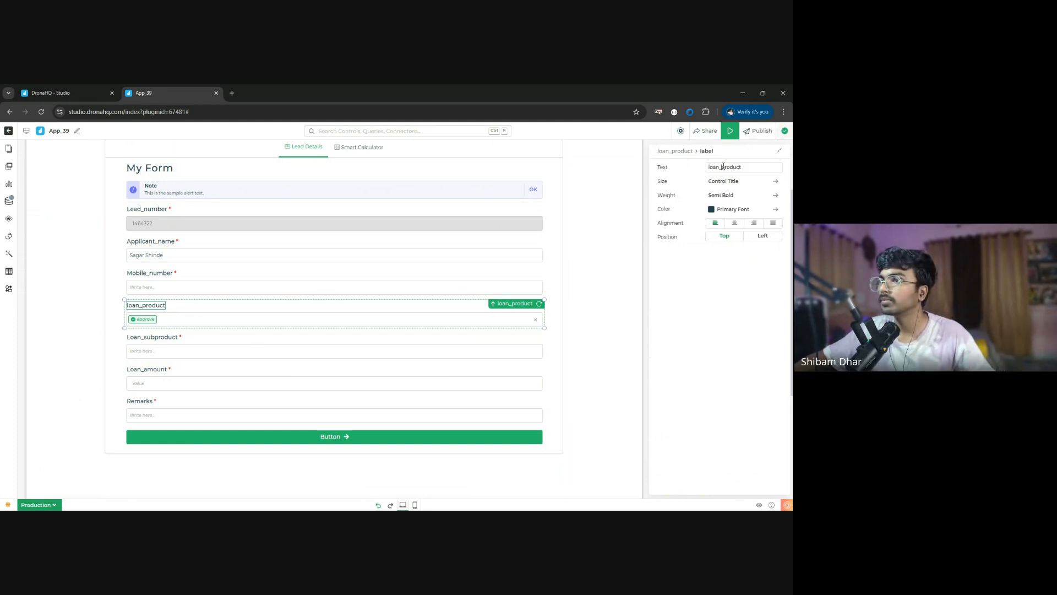
{"action": "key", "text": "BackSpace"}
{"action": "key", "text": "Delete"}
{"action": "type", "text": "P"}
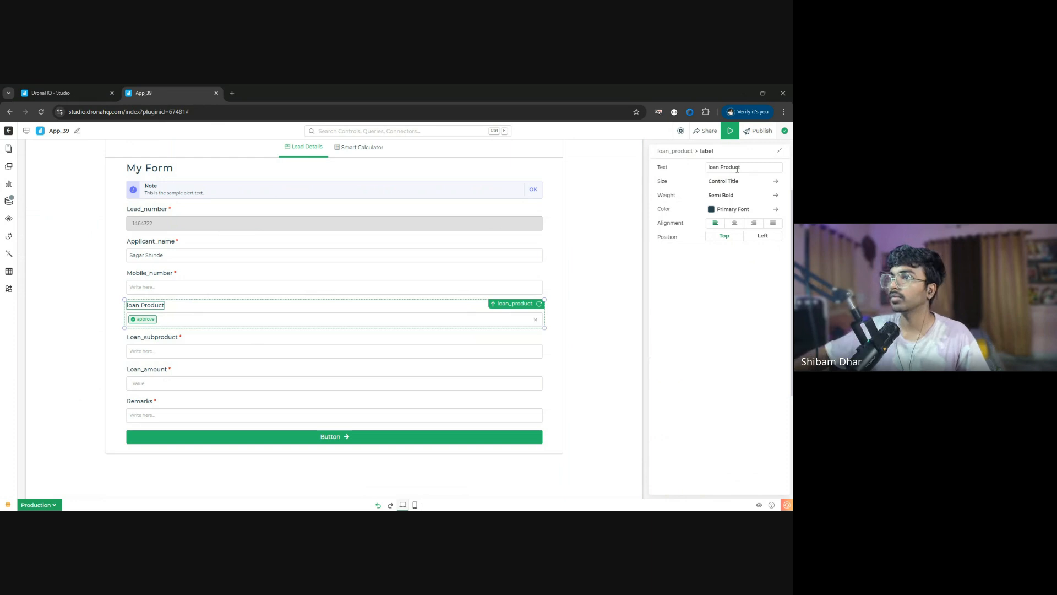
{"action": "key", "text": "Delete"}
{"action": "type", "text": "L"}
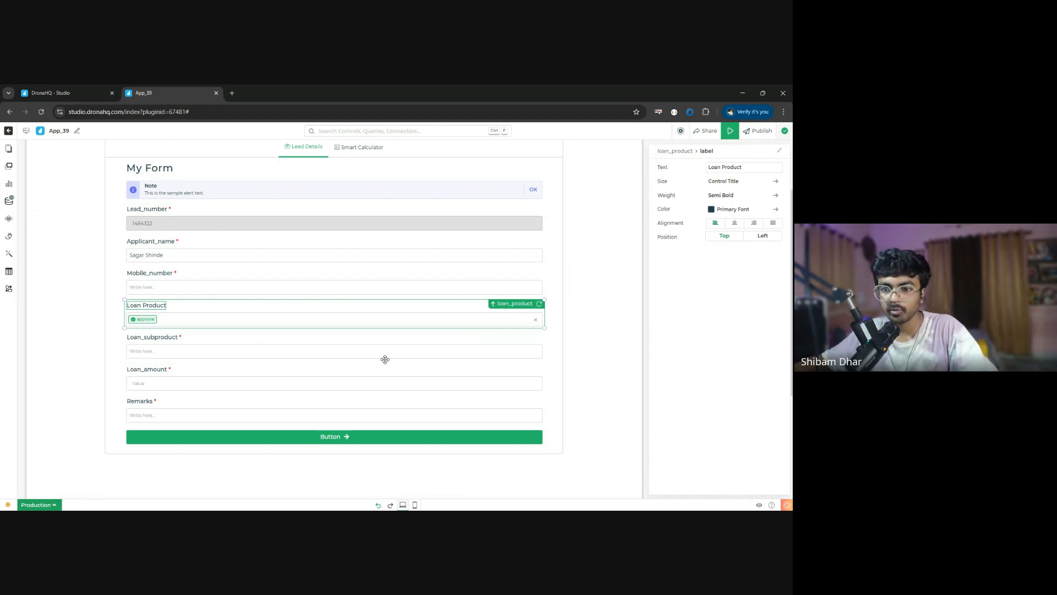
- Create a new connector data query that uses the WorkshopDB-SD connector
{"action": "left_click", "coordinate": [9, 201]}
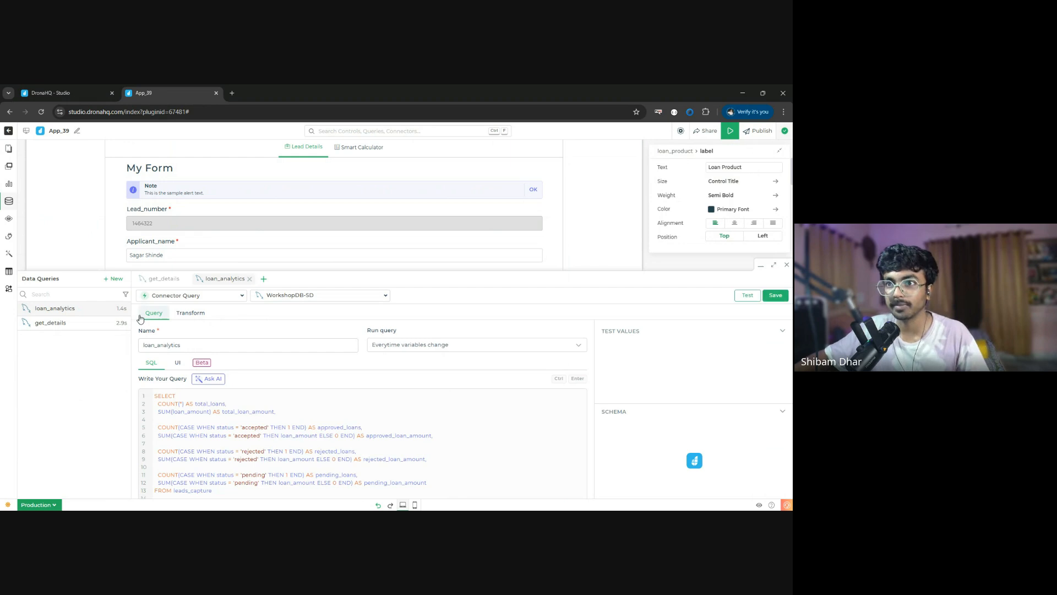
{"action": "left_click", "coordinate": [113, 279]}
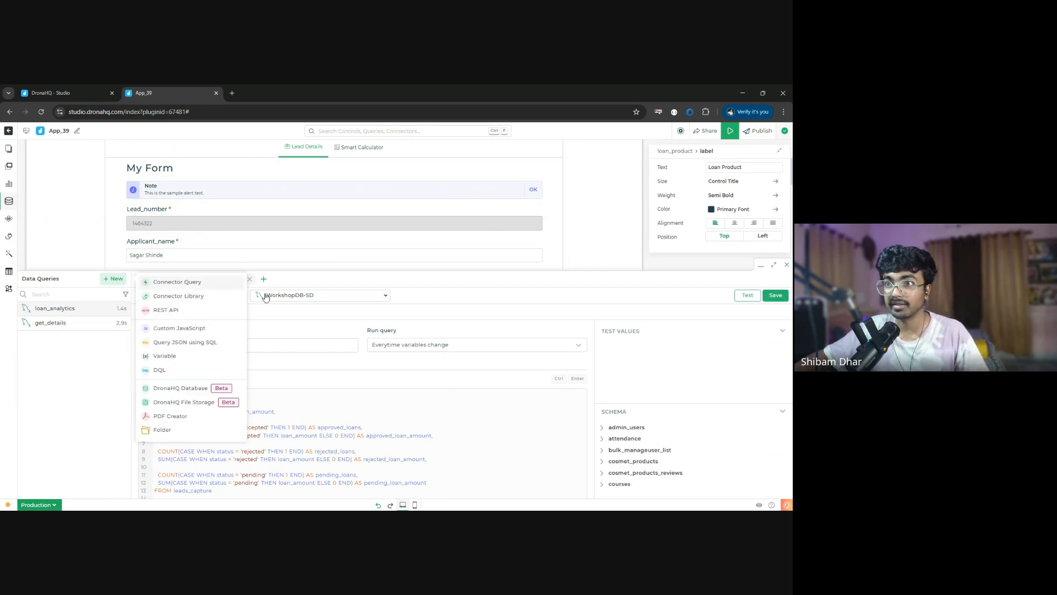
{"action": "left_click", "coordinate": [264, 280]}
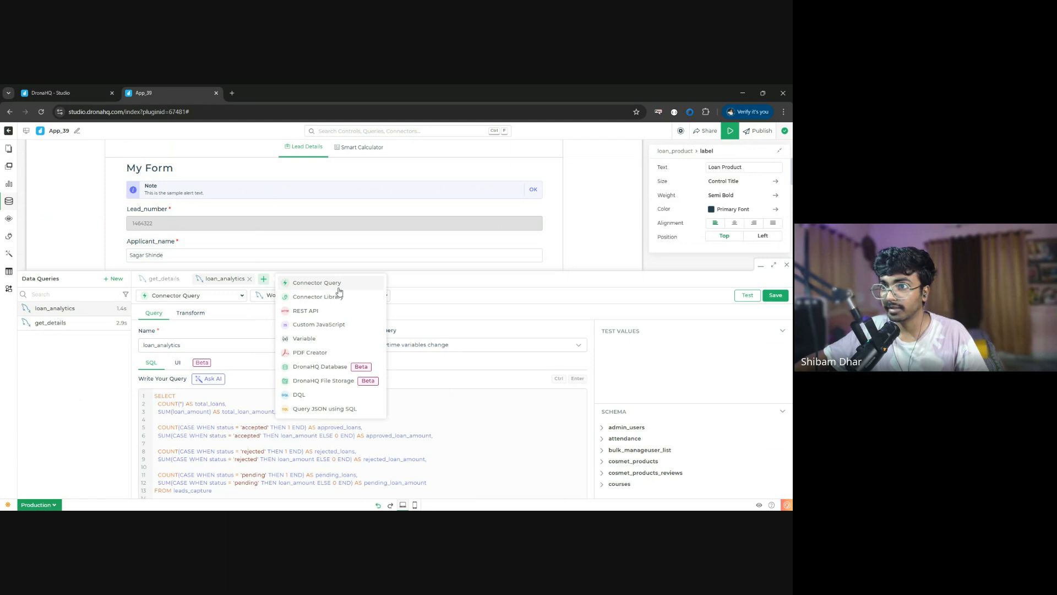
{"action": "left_click", "coordinate": [337, 292]}
{"action": "left_click", "coordinate": [346, 297]}
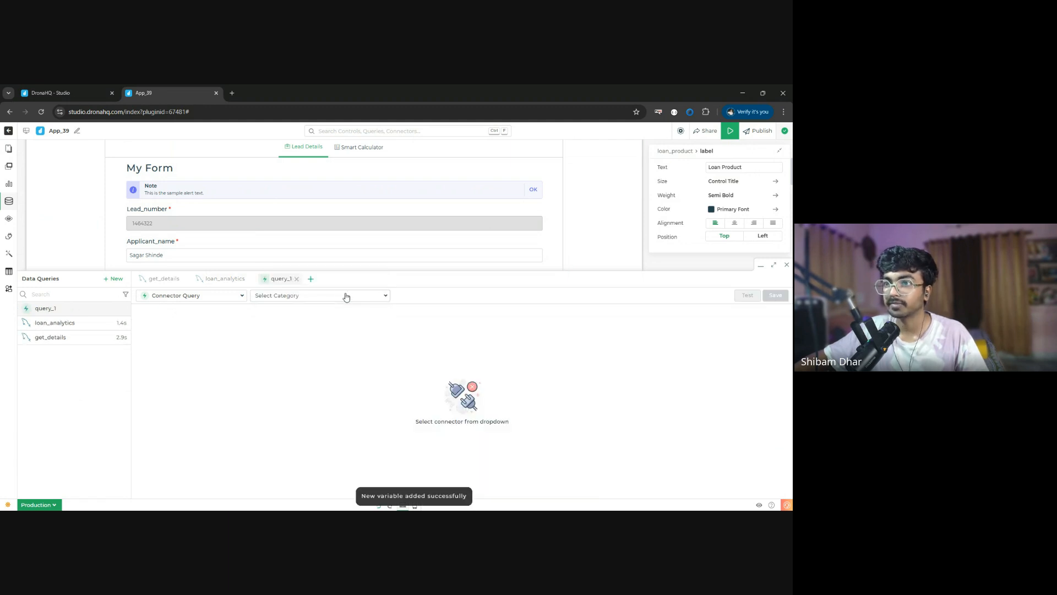
{"action": "left_click", "coordinate": [314, 297]}
{"action": "left_click", "coordinate": [318, 297]}
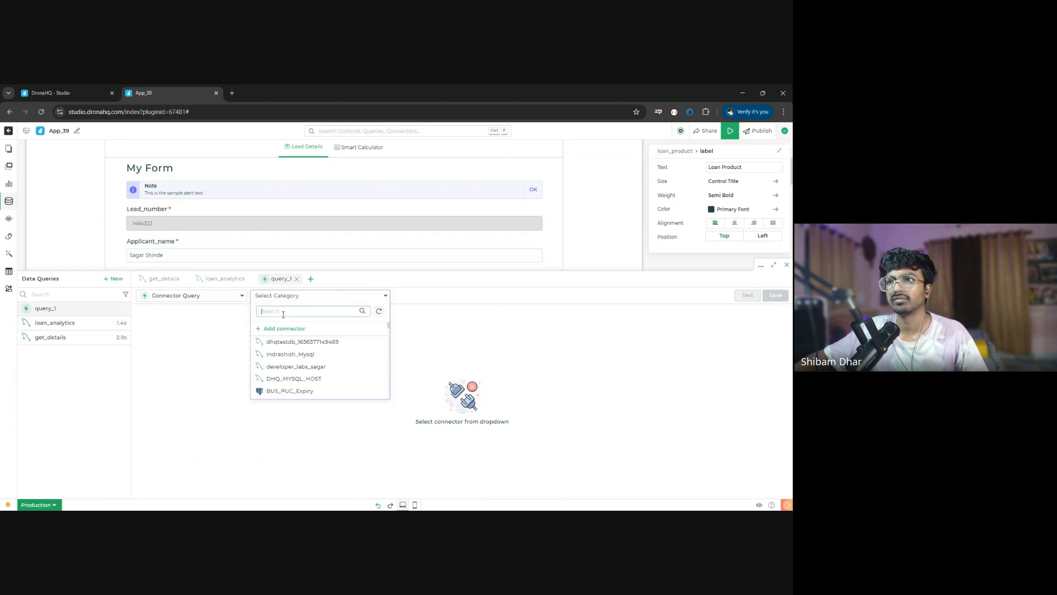
{"action": "type", "text": "wo"}
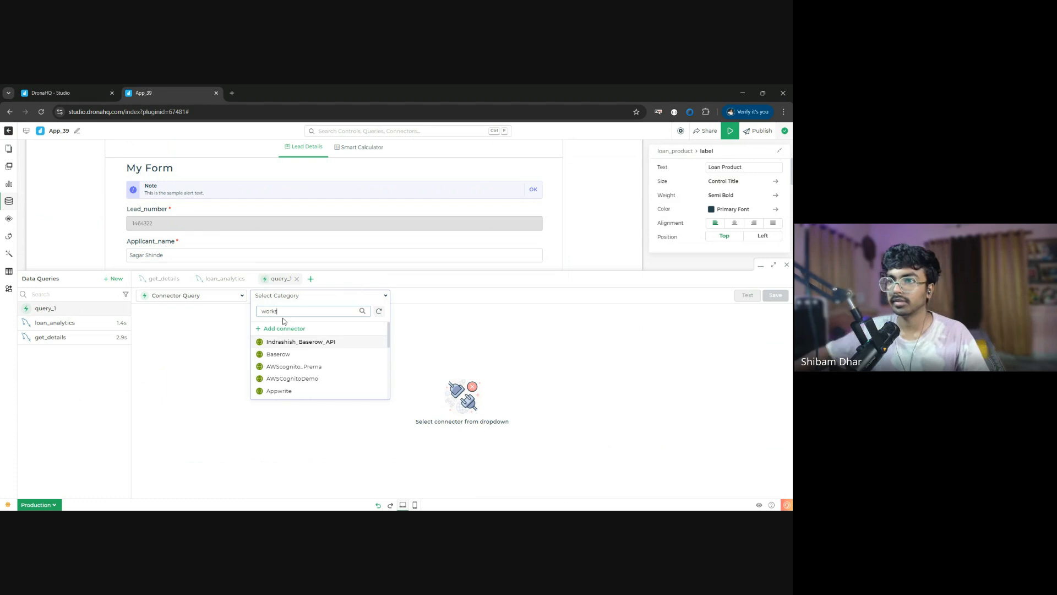
{"action": "type", "text": "rks"}
{"action": "left_click", "coordinate": [306, 343]}
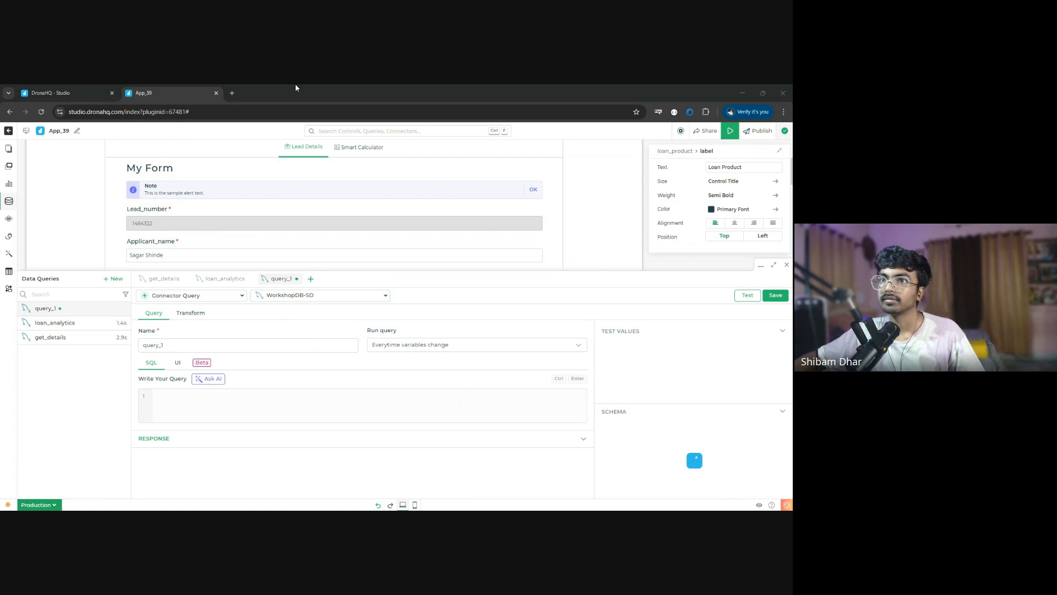
- Paste the SQL that aggregates distinct loan_product and loan_subproduct values from leads_capture, and name the query list_product
{"action": "left_click", "coordinate": [273, 392]}
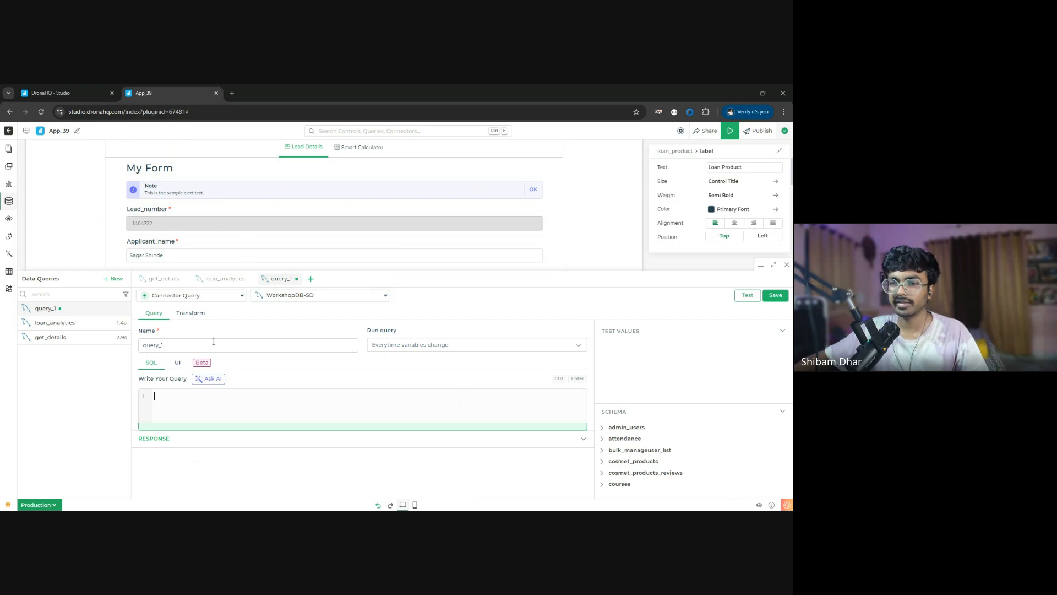
{"action": "key", "text": "ctrl+v"}
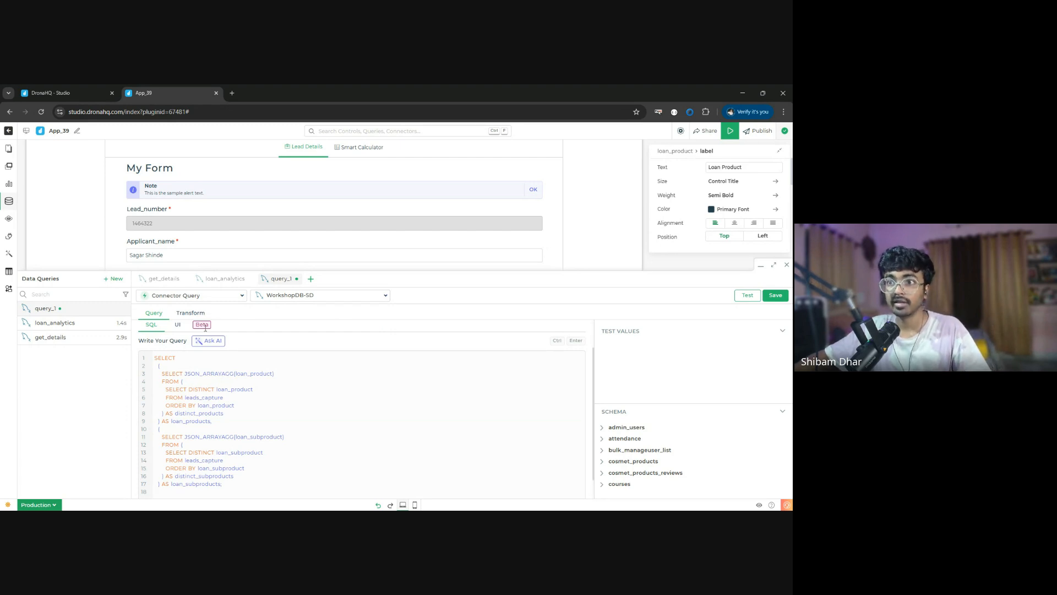
{"action": "scroll", "coordinate": [209, 339], "scroll_direction": "up", "scroll_amount": 1}
{"action": "double_click", "coordinate": [183, 351]}
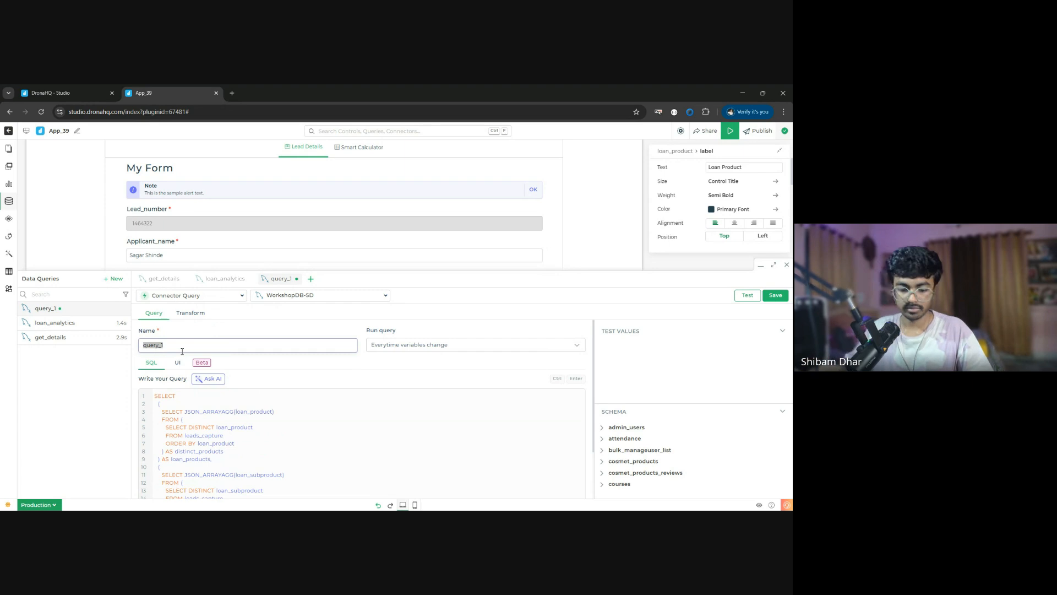
{"action": "type", "text": "list"}
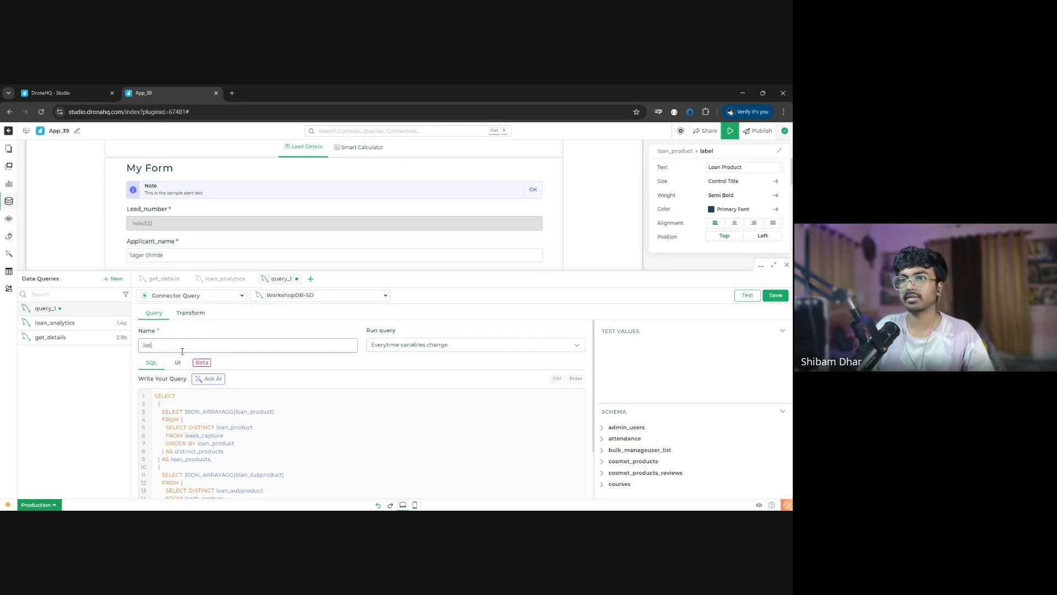
{"action": "type", "text": "_product"}
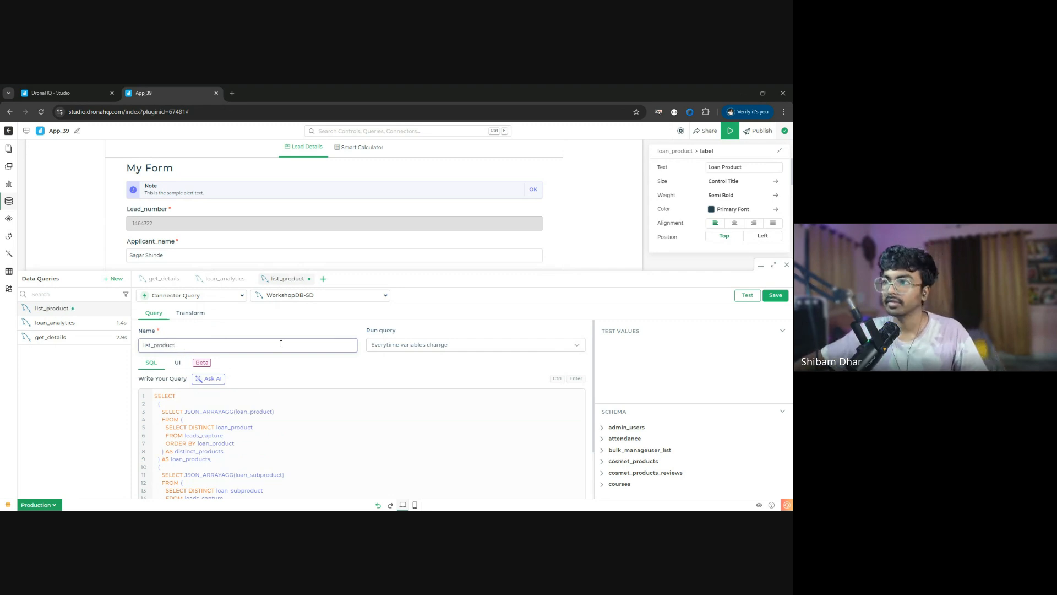
- Test the list_product query, review its SQL and response, and save it
{"action": "left_click", "coordinate": [747, 295]}
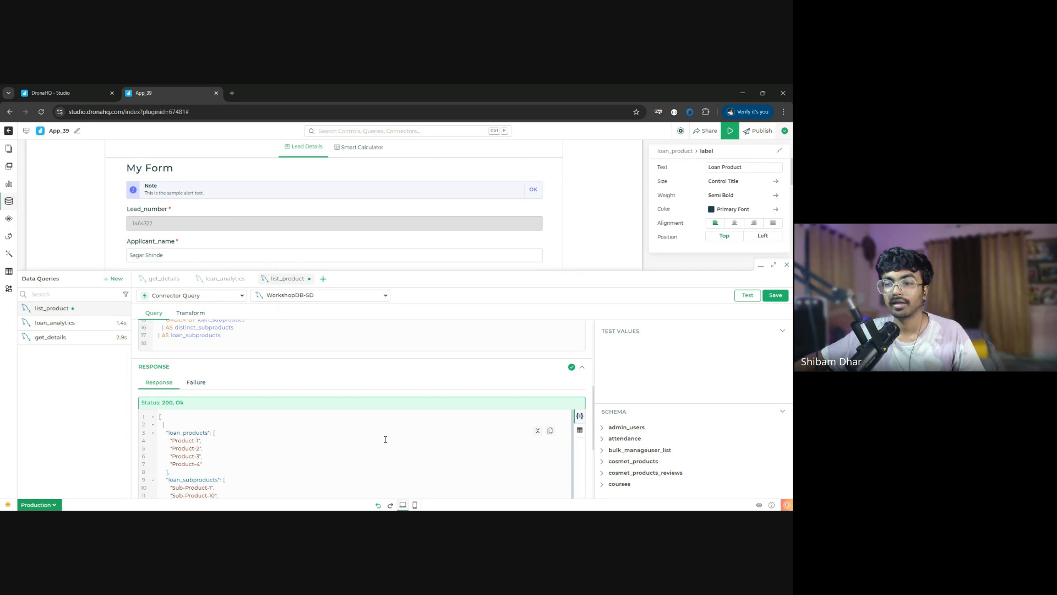
{"action": "scroll", "coordinate": [253, 401], "scroll_direction": "up", "scroll_amount": 4}
{"action": "scroll", "coordinate": [253, 401], "scroll_direction": "down", "scroll_amount": 2}
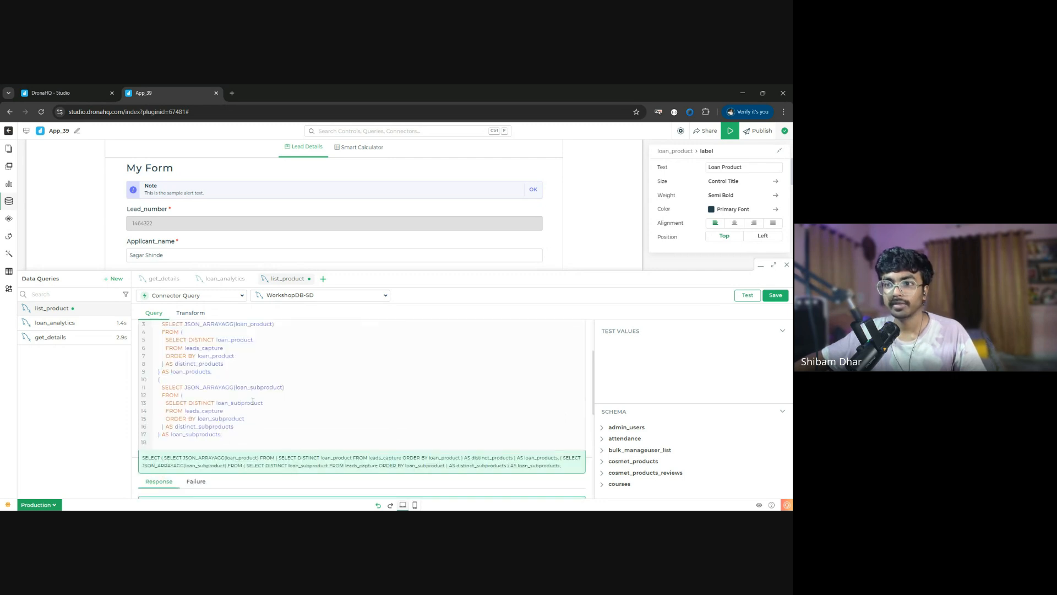
{"action": "scroll", "coordinate": [253, 401], "scroll_direction": "up", "scroll_amount": 3}
{"action": "scroll", "coordinate": [253, 401], "scroll_direction": "down", "scroll_amount": 3}
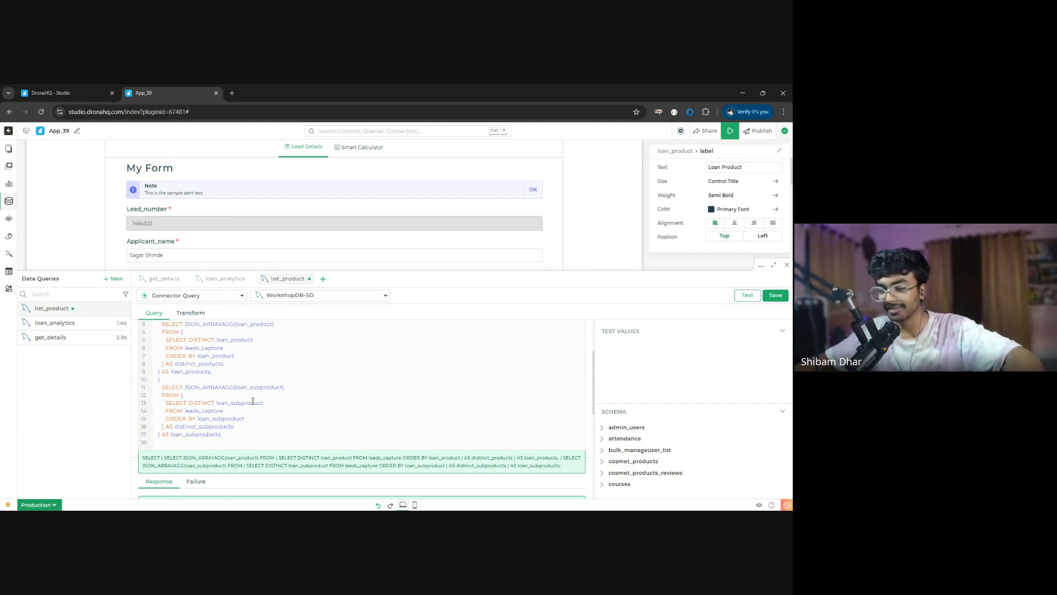
{"action": "scroll", "coordinate": [212, 453], "scroll_direction": "down", "scroll_amount": 5}
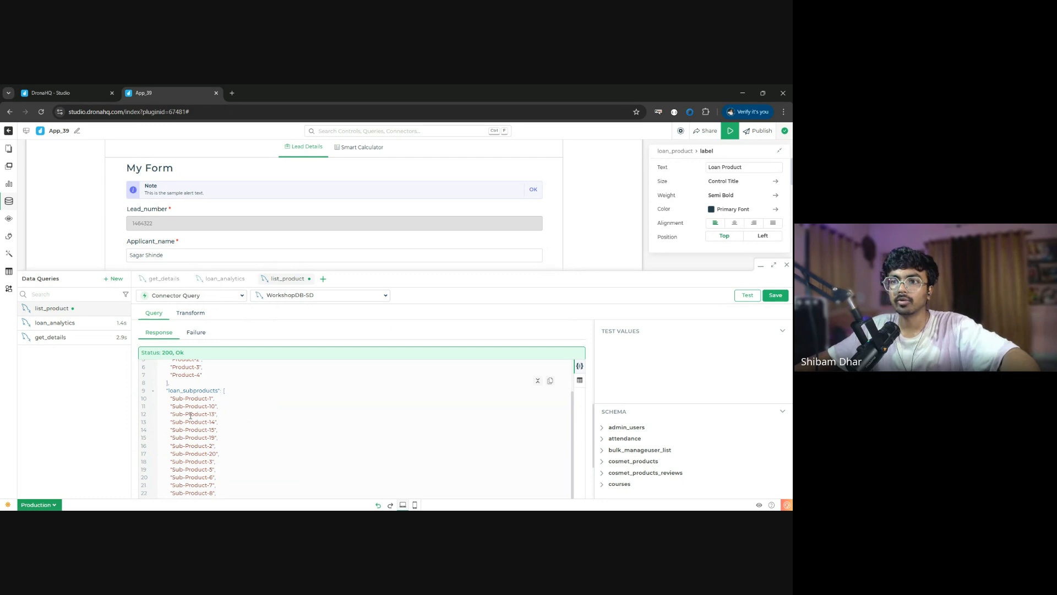
{"action": "scroll", "coordinate": [191, 415], "scroll_direction": "down", "scroll_amount": 5}
{"action": "left_click", "coordinate": [776, 295]}
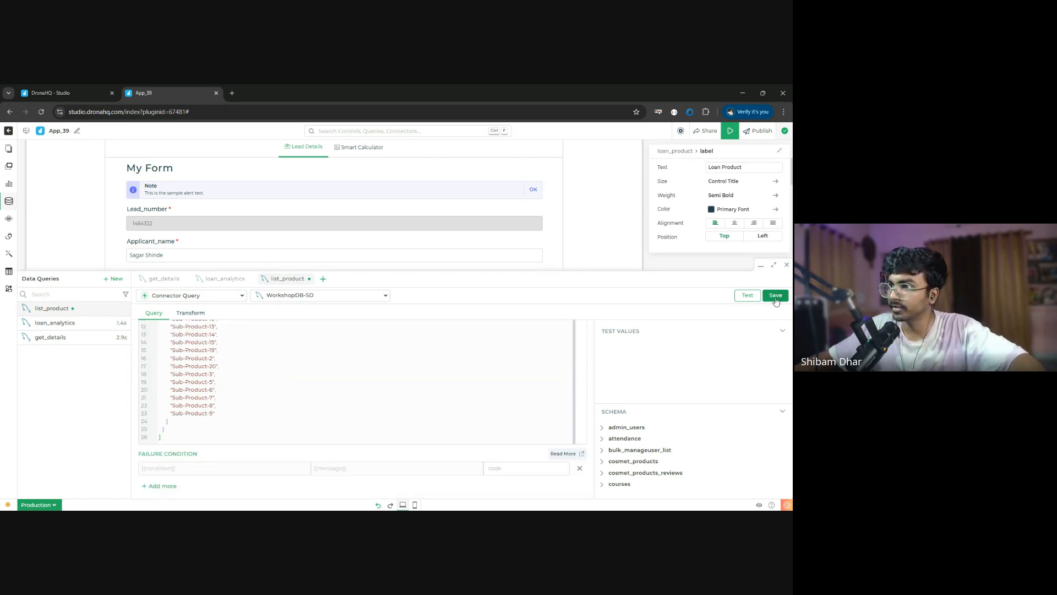
{"action": "left_click", "coordinate": [788, 267]}
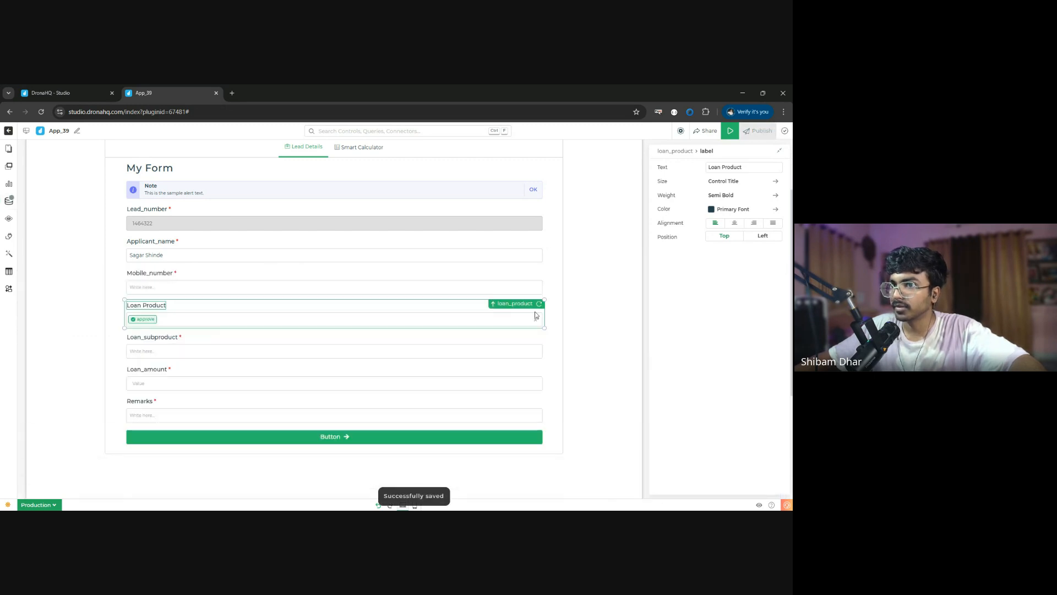
- Switch the loan_product dropdown to mapped mode and bind its data to {{list_product.loan_products}}
{"action": "left_click", "coordinate": [675, 152]}
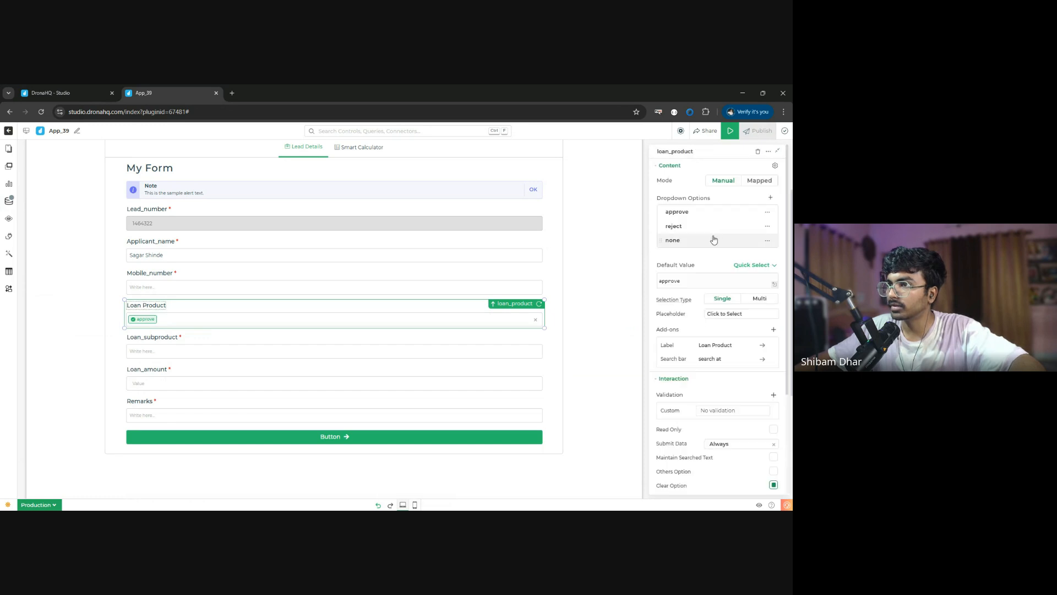
{"action": "left_click", "coordinate": [763, 182]}
{"action": "left_click", "coordinate": [707, 210]}
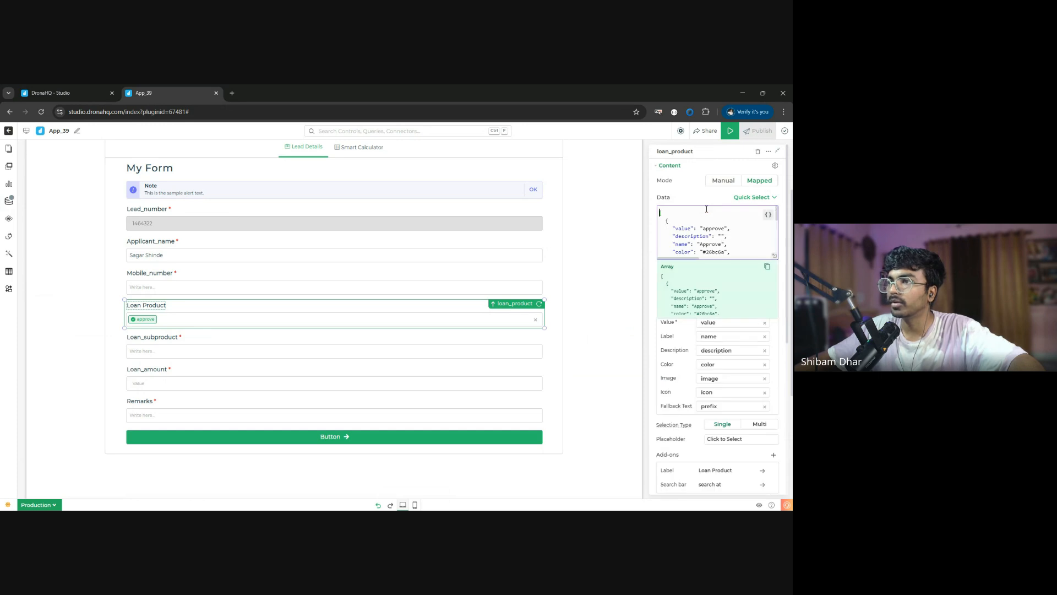
{"action": "key", "text": "ctrl+a"}
{"action": "key", "text": "BackSpace"}
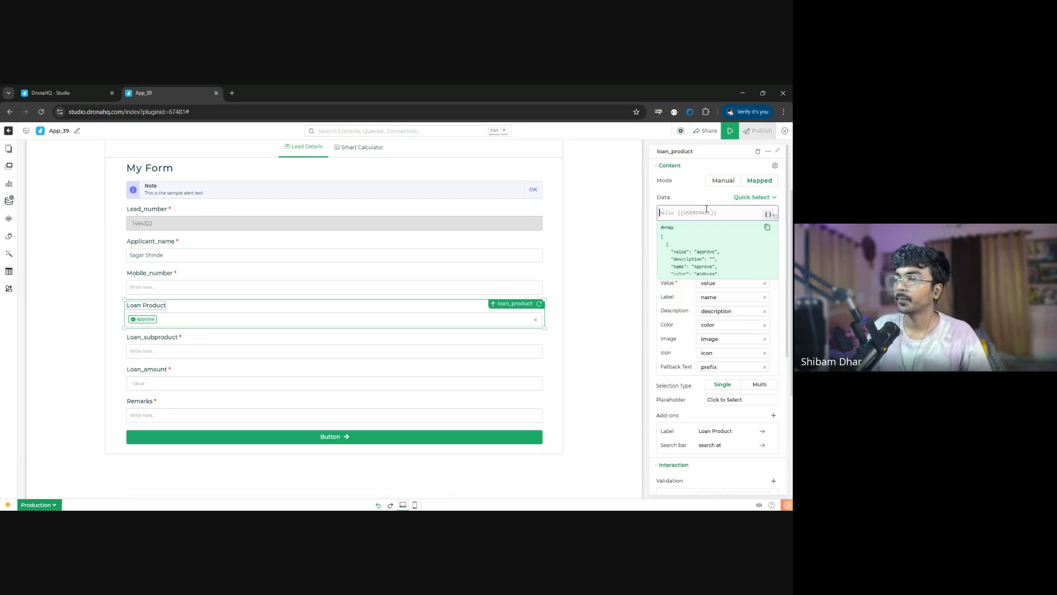
{"action": "type", "text": "{{"}
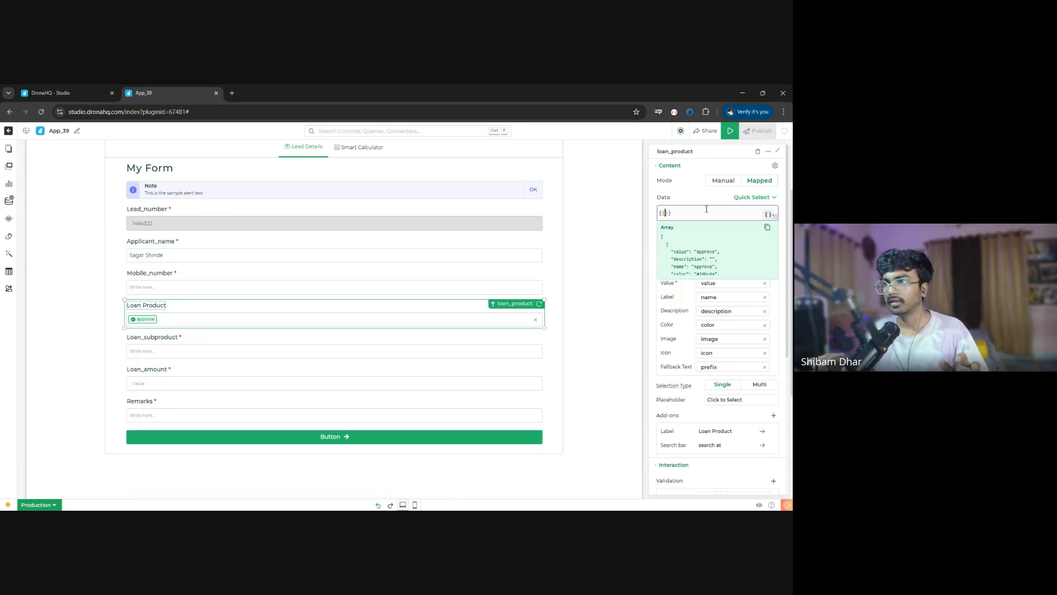
{"action": "type", "text": "list_product"}
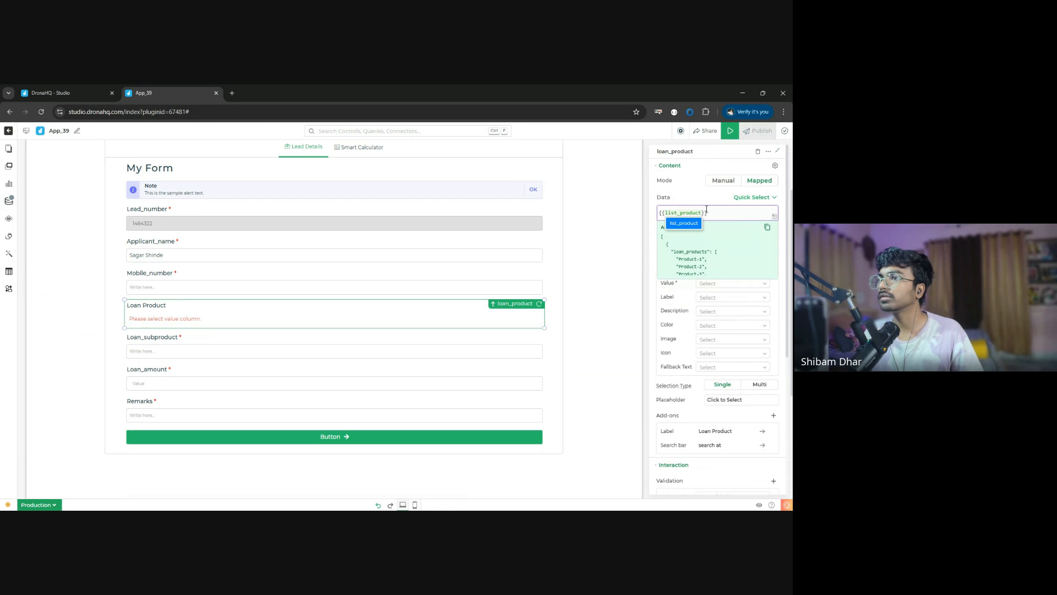
{"action": "type", "text": "."}
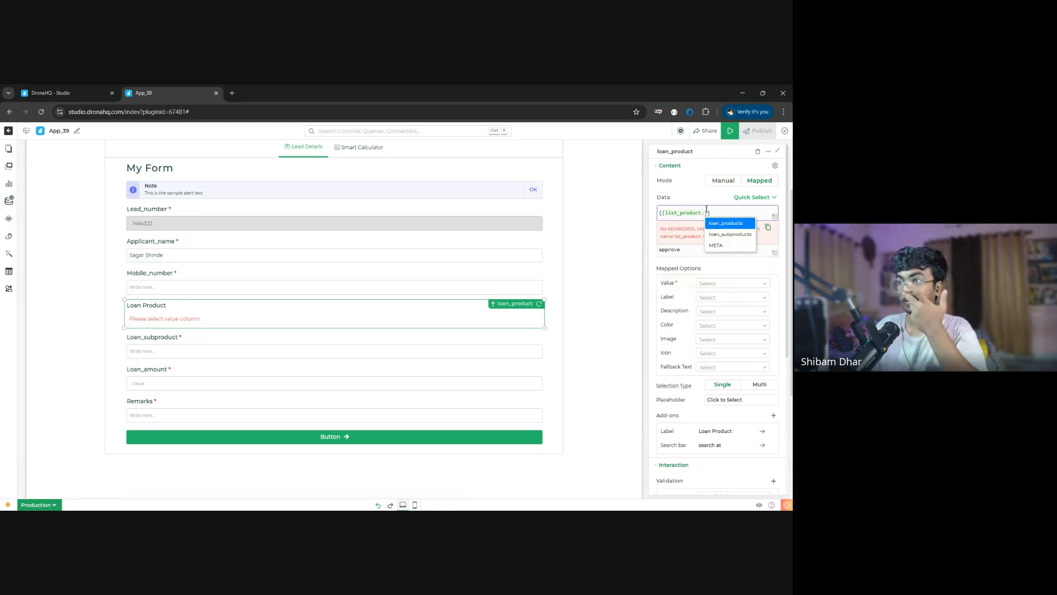
{"action": "key", "text": "Return"}
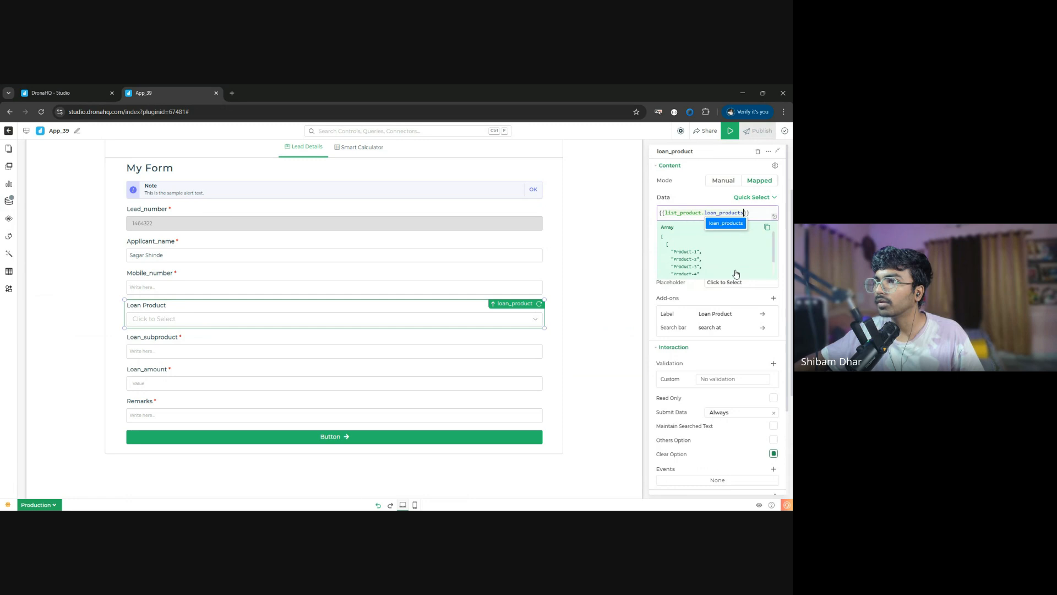
{"action": "left_click", "coordinate": [701, 299]}
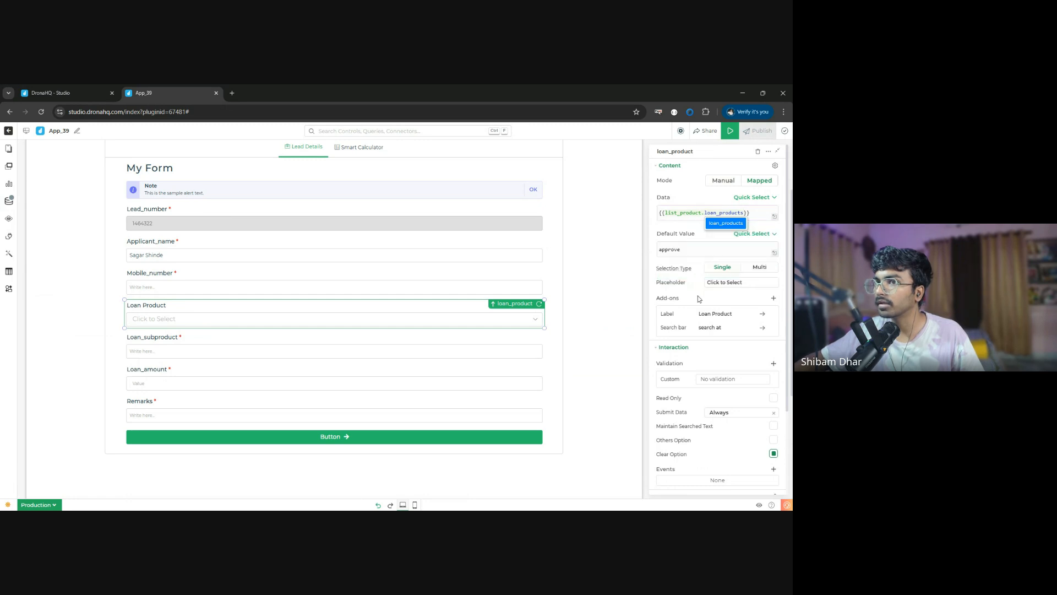
{"action": "left_click", "coordinate": [745, 213]}
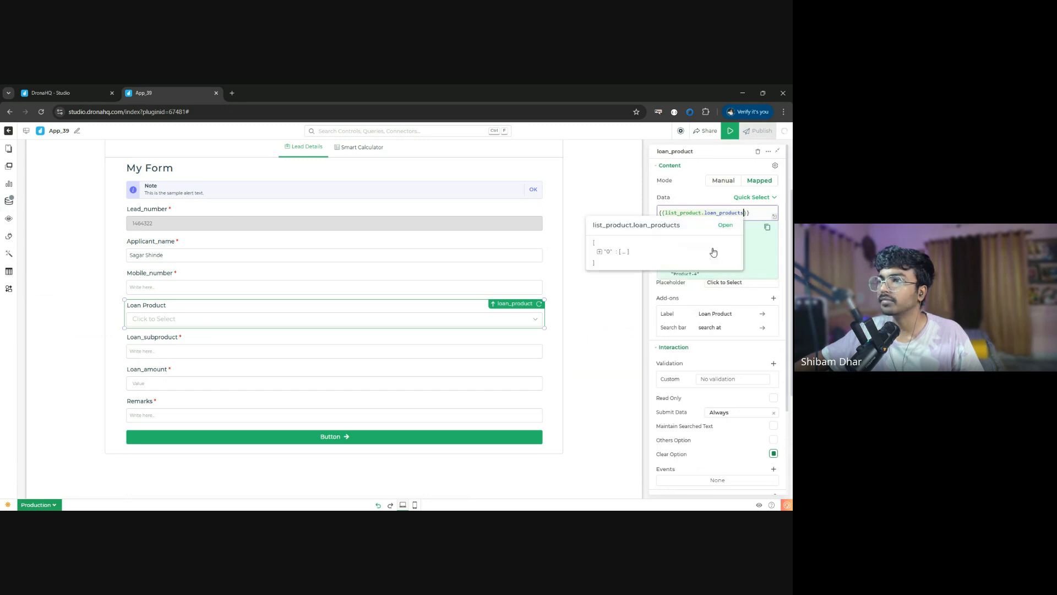
{"action": "left_click", "coordinate": [688, 296]}
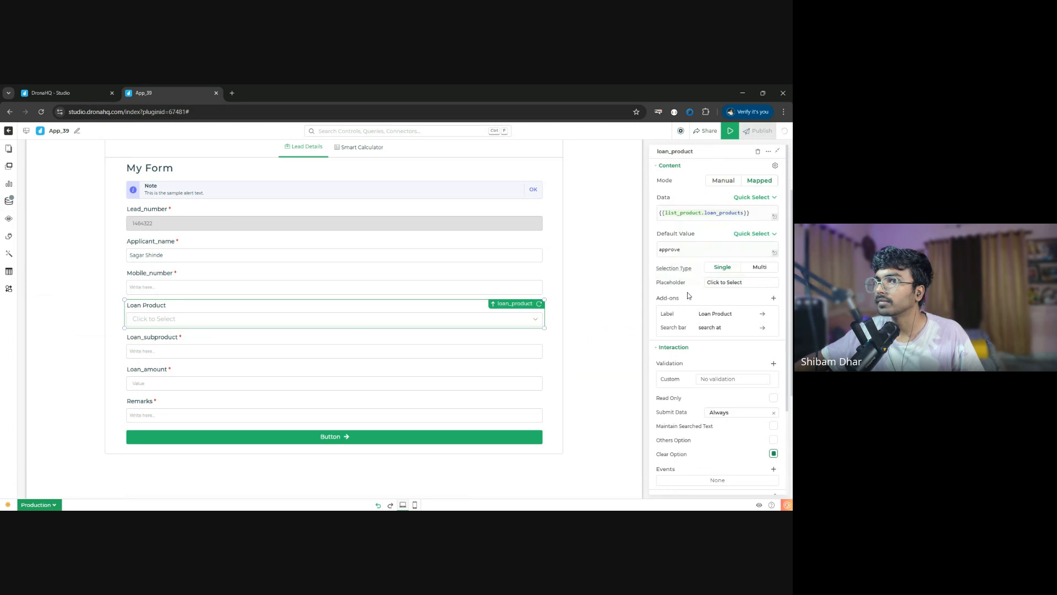
- Set the loan_product dropdown's default value to {{tablegrid8.loan_product}}
{"action": "left_click", "coordinate": [696, 248]}
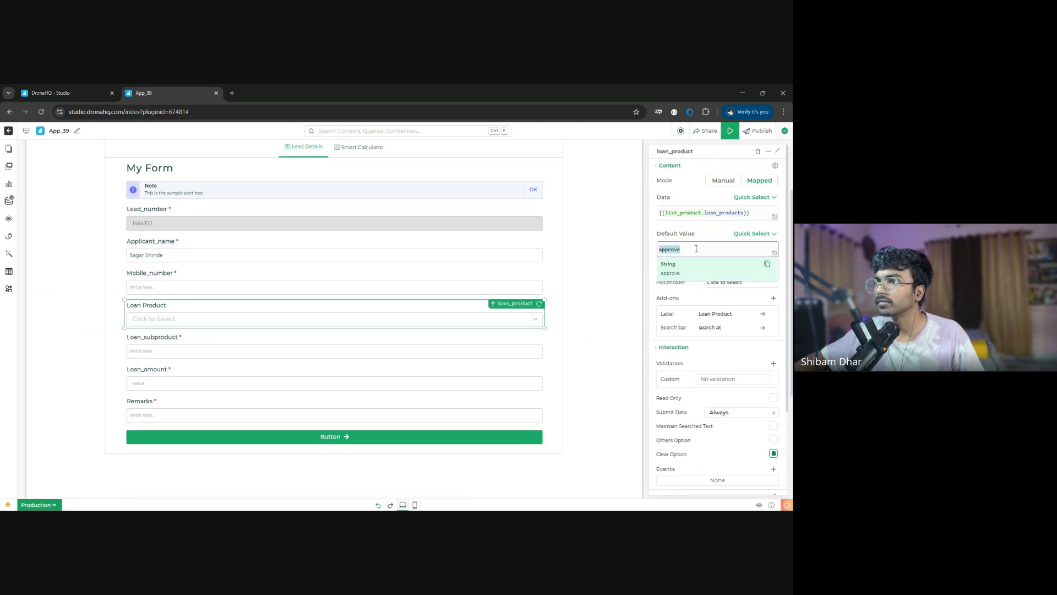
{"action": "key", "text": "ctrl+a"}
{"action": "key", "text": "BackSpace"}
{"action": "type", "text": "{{tab"}
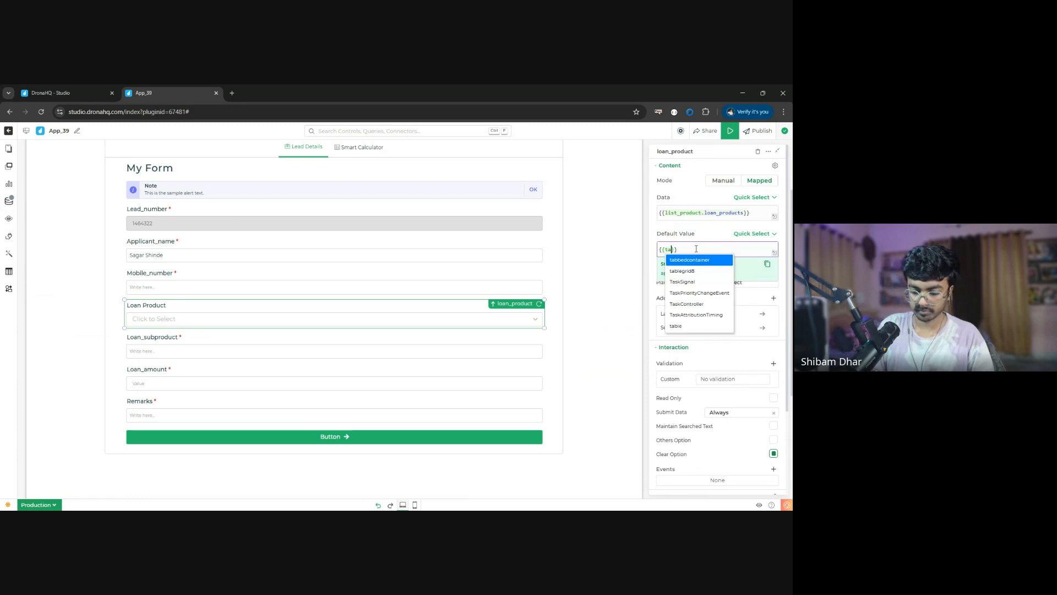
{"action": "type", "text": "legrid8."}
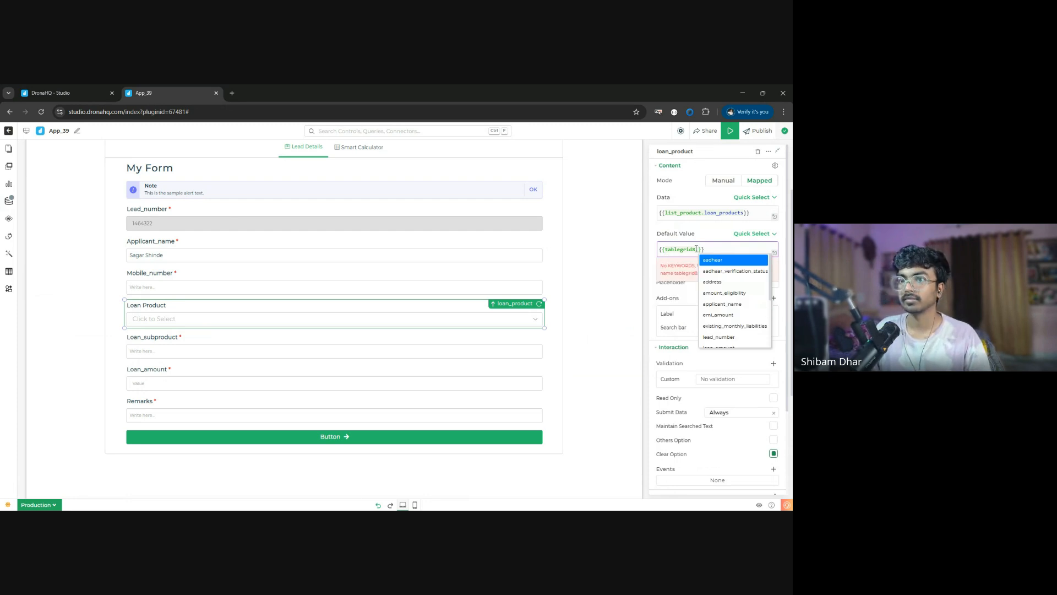
{"action": "type", "text": "loan_product"}
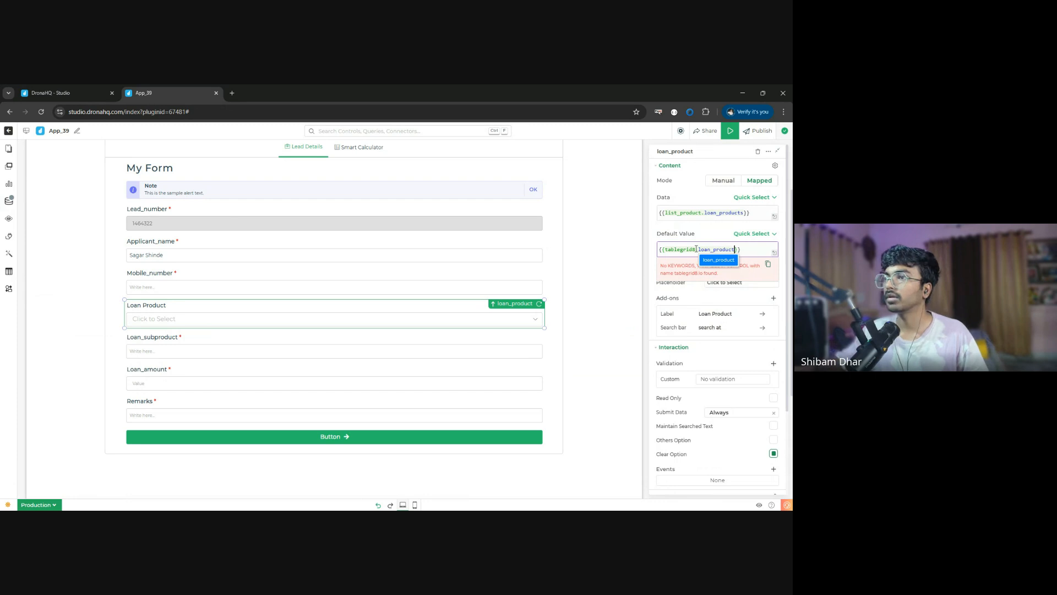
- Save the app and launch its preview
{"action": "left_click", "coordinate": [730, 133]}
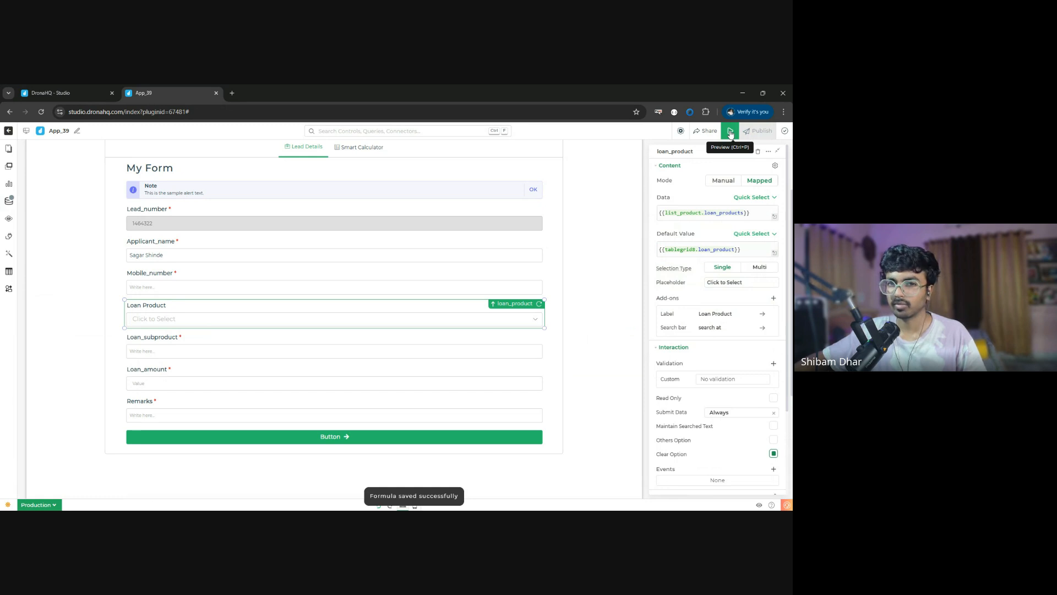
{"action": "left_click", "coordinate": [786, 132]}
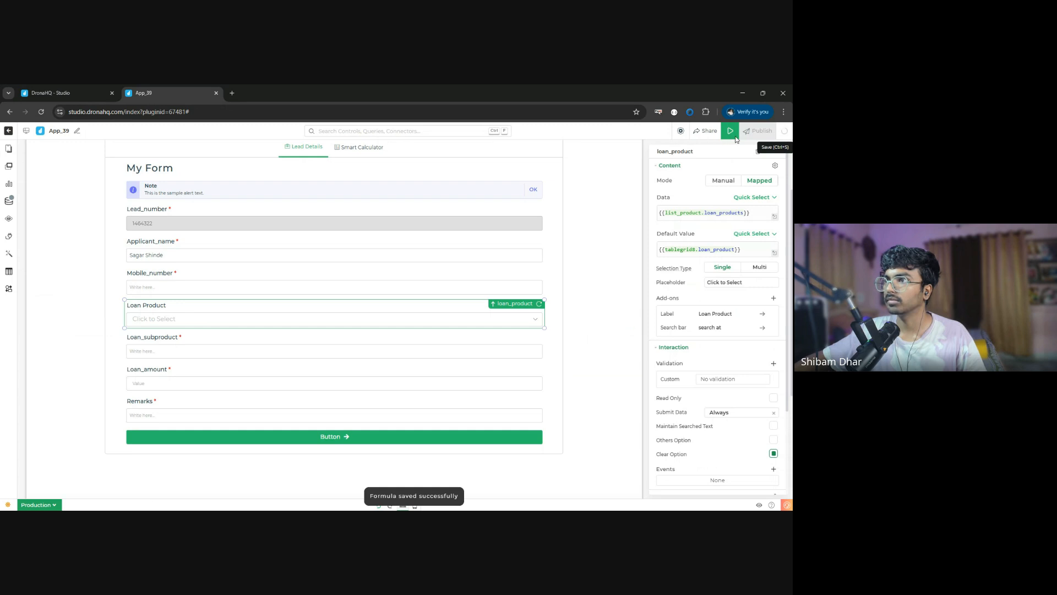
{"action": "left_click", "coordinate": [730, 137]}
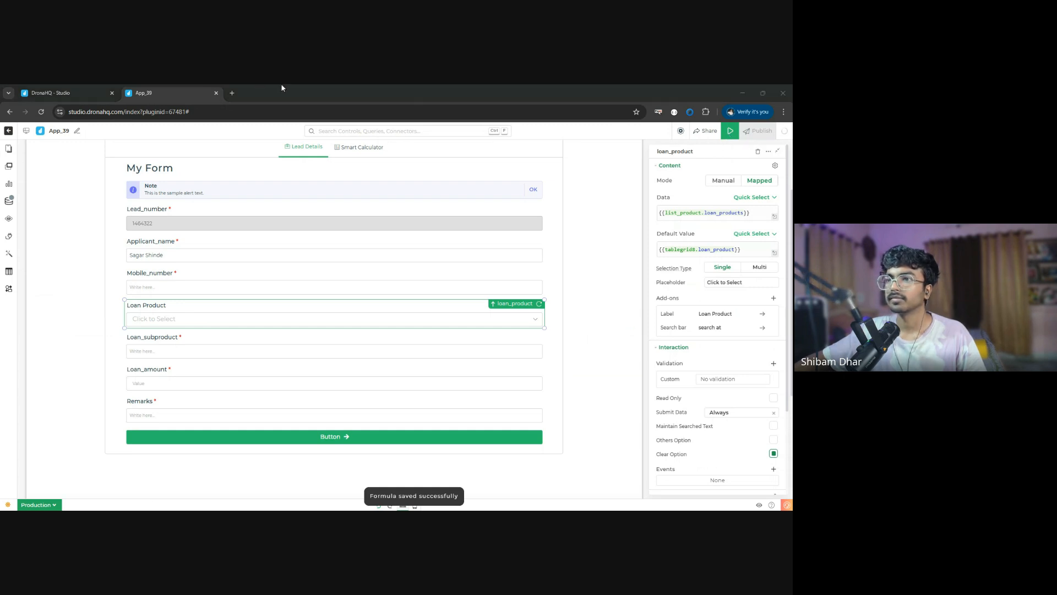
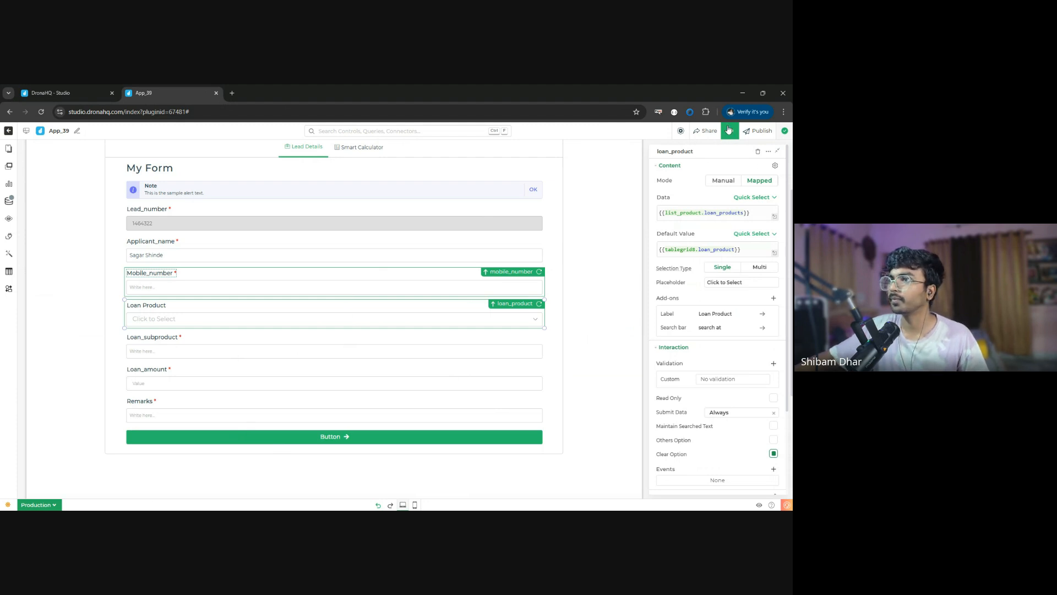
- Preview the app and check the Loan Product dropdown's options in the lead form
{"action": "key", "text": "ctrl+p"}
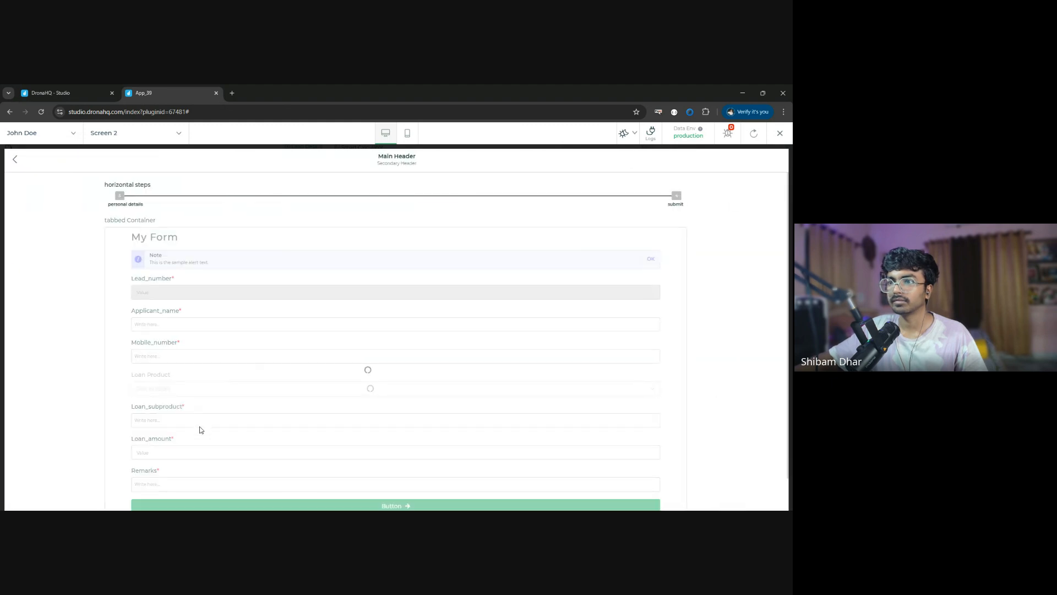
{"action": "left_click", "coordinate": [216, 409]}
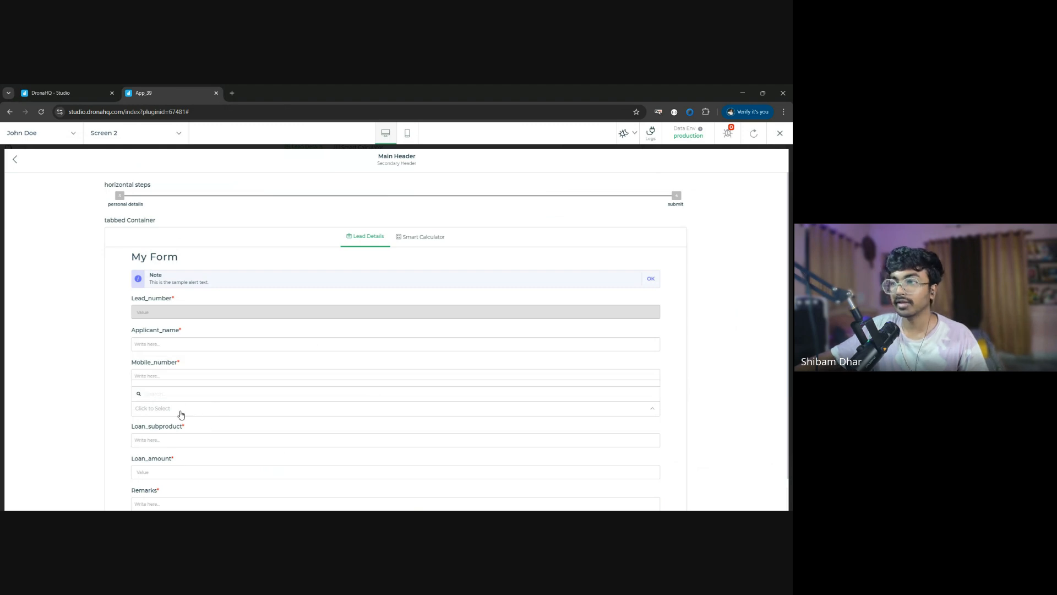
{"action": "left_click", "coordinate": [786, 135]}
- Change the loan_product dropdown's data binding to {{list_product.loan_products[0]}}
{"action": "left_click", "coordinate": [758, 213]}
{"action": "left_click", "coordinate": [760, 213]}
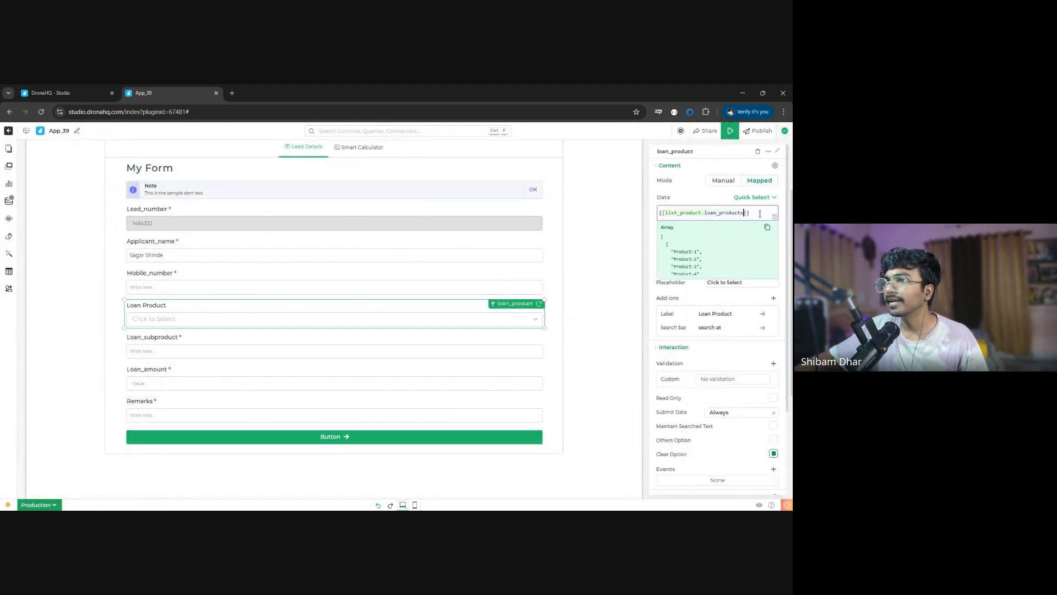
{"action": "mouse_move", "coordinate": [760, 213]}
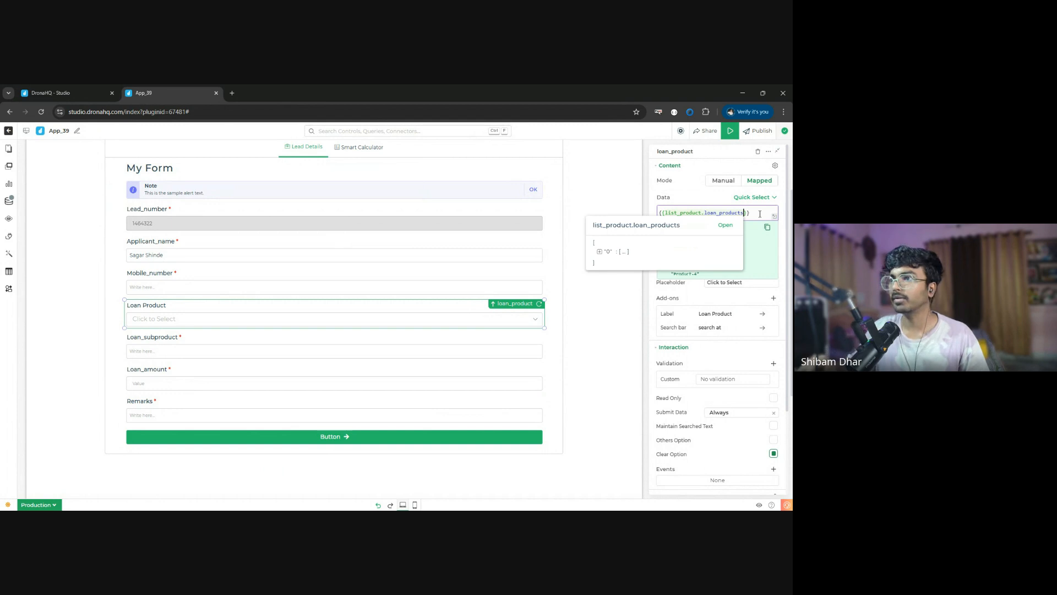
{"action": "type", "text": "[0]"}
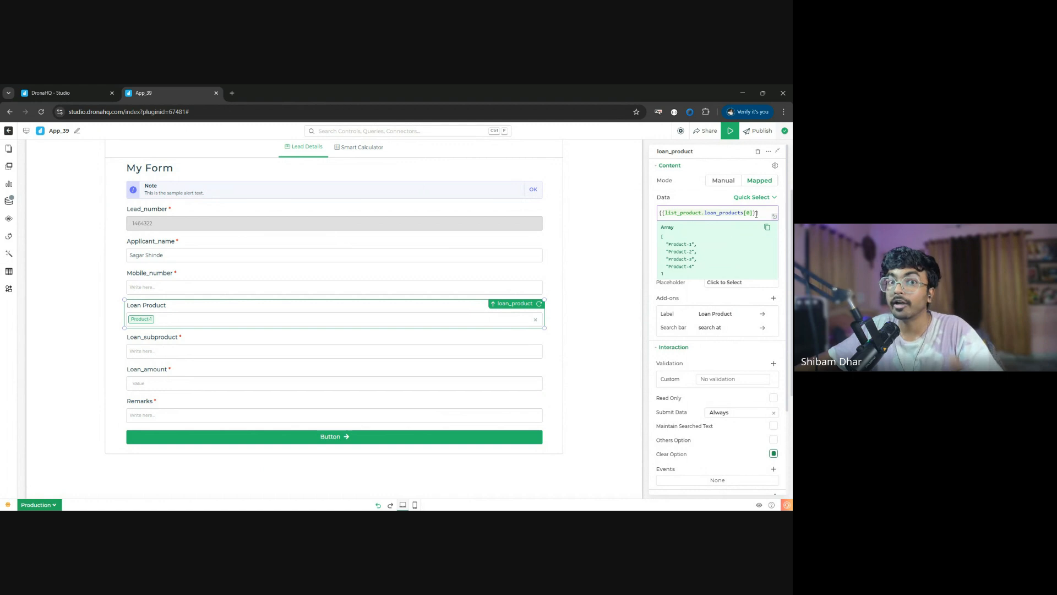
{"action": "left_click", "coordinate": [698, 203]}
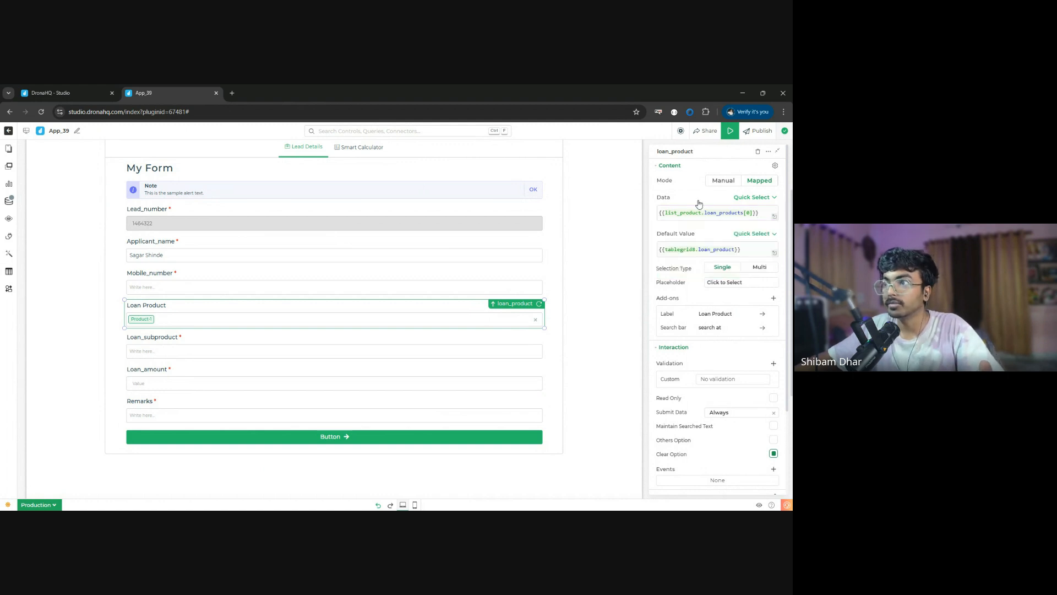
{"action": "left_click", "coordinate": [758, 212]}
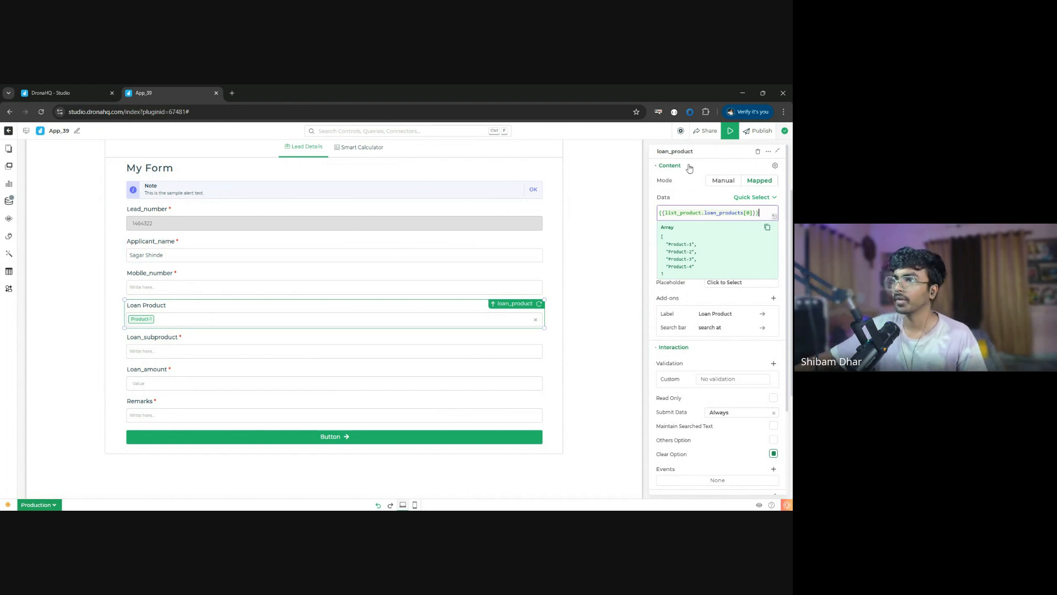
- Preview the app again, look over the Screen 2 form, switch to Screen 1, and return to the editor
{"action": "left_click", "coordinate": [730, 132]}
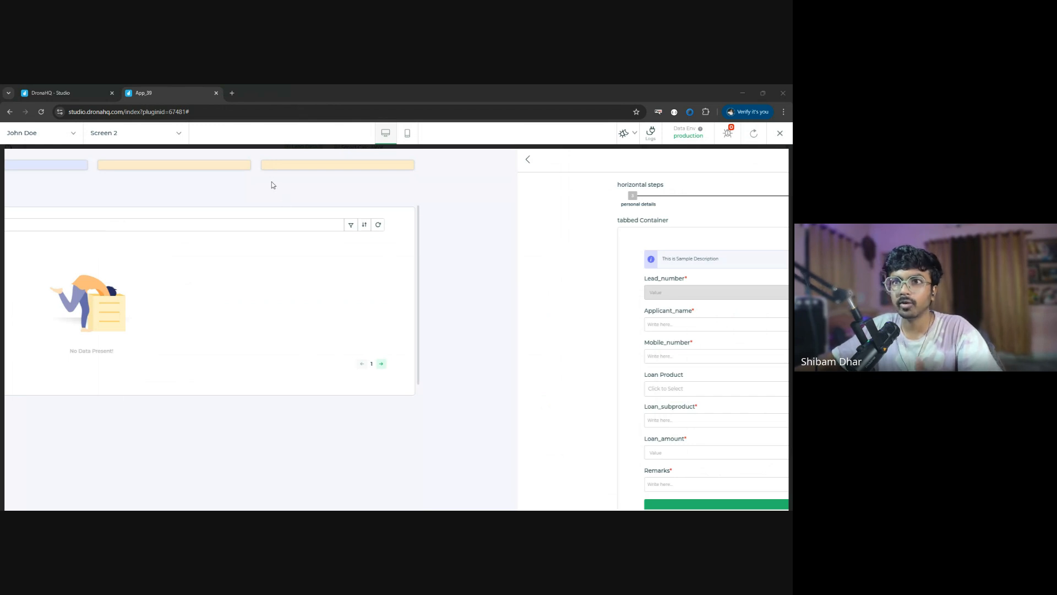
{"action": "left_click", "coordinate": [300, 90]}
{"action": "scroll", "coordinate": [302, 363], "scroll_direction": "down", "scroll_amount": 1}
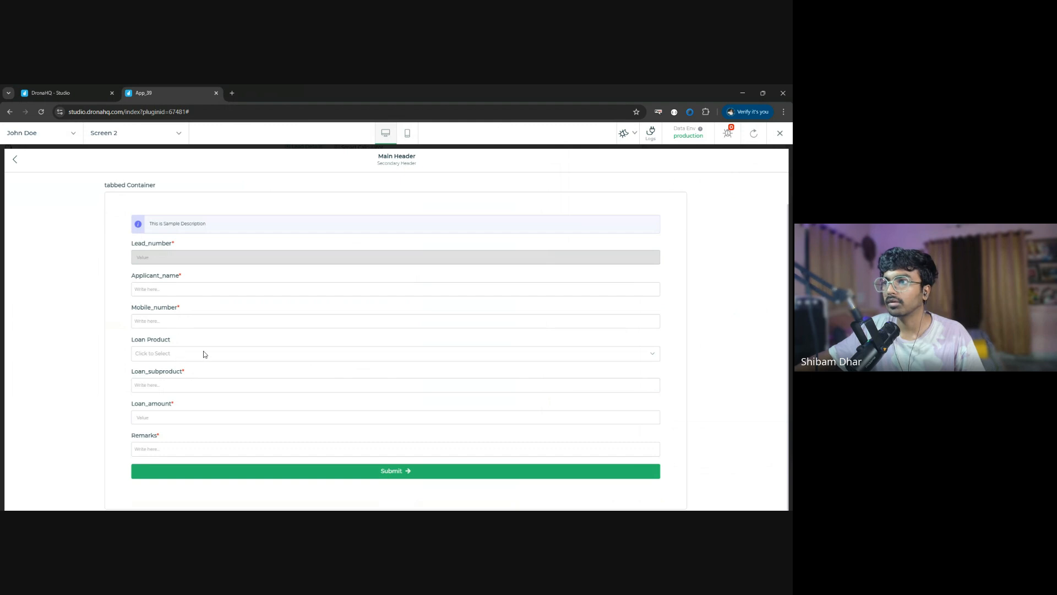
{"action": "scroll", "coordinate": [184, 194], "scroll_direction": "up", "scroll_amount": 1}
{"action": "scroll", "coordinate": [223, 365], "scroll_direction": "down", "scroll_amount": 1}
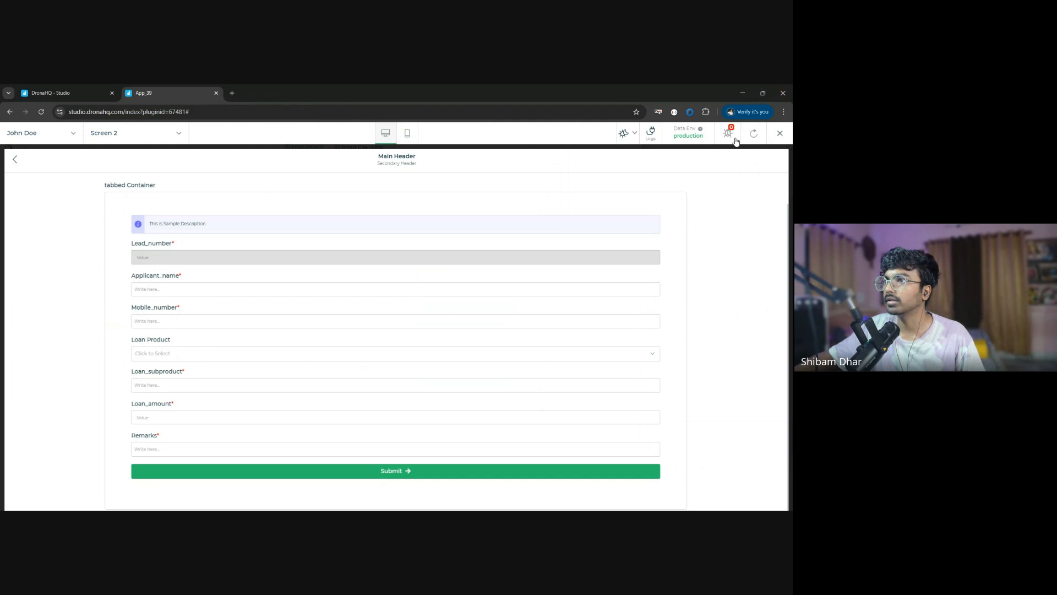
{"action": "scroll", "coordinate": [240, 362], "scroll_direction": "up", "scroll_amount": 1}
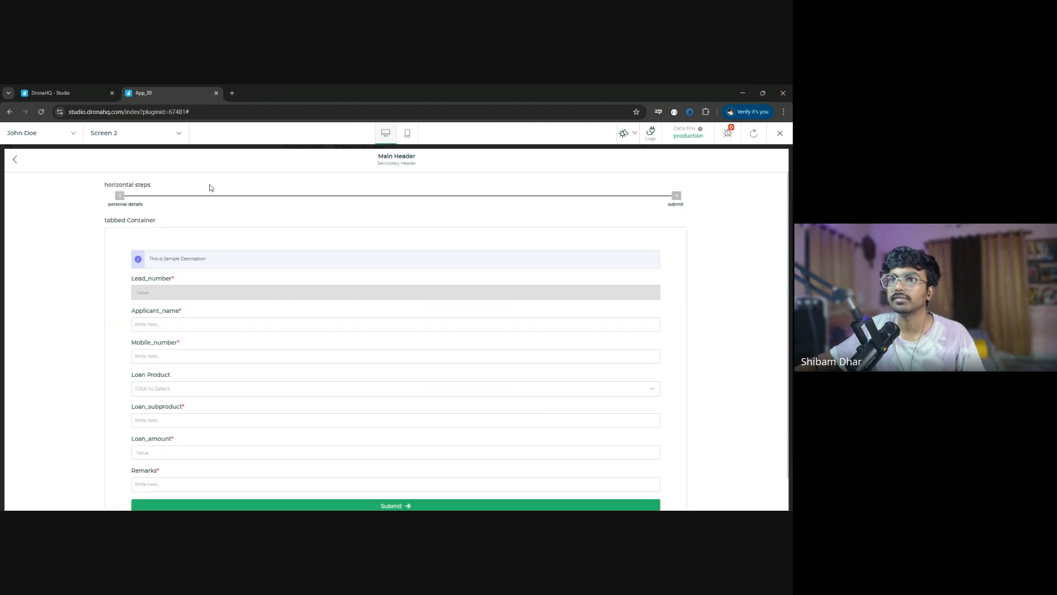
{"action": "left_click", "coordinate": [170, 138]}
{"action": "left_click", "coordinate": [121, 177]}
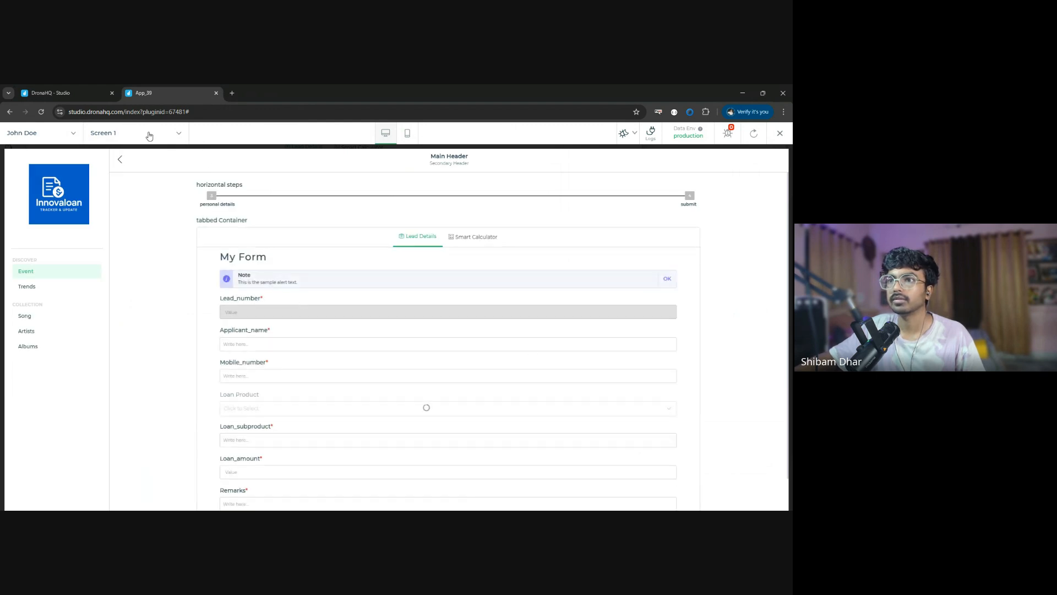
{"action": "left_click", "coordinate": [781, 132]}
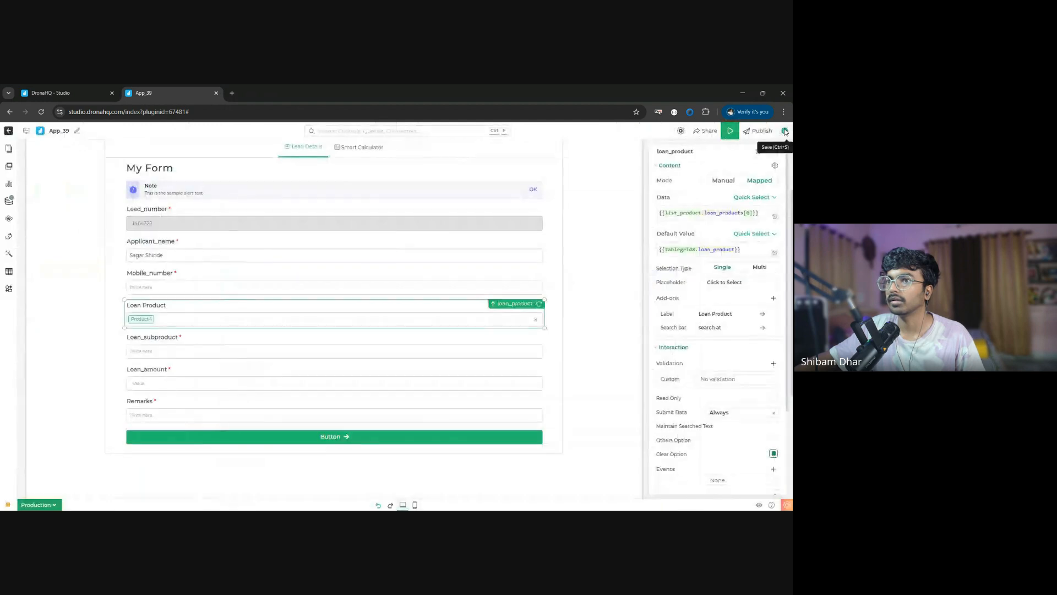
- Open the tabbed container's Smart Calculator view and place a Numeric control near its upper-left area
{"action": "scroll", "coordinate": [211, 358], "scroll_direction": "down", "scroll_amount": 3}
{"action": "scroll", "coordinate": [216, 349], "scroll_direction": "up", "scroll_amount": 3}
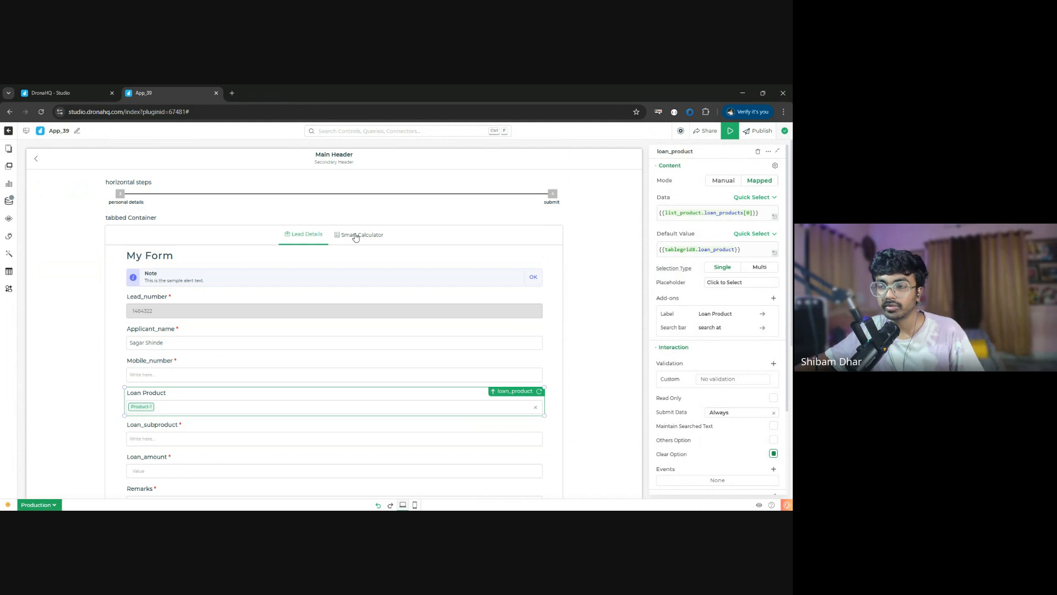
{"action": "left_click", "coordinate": [372, 237]}
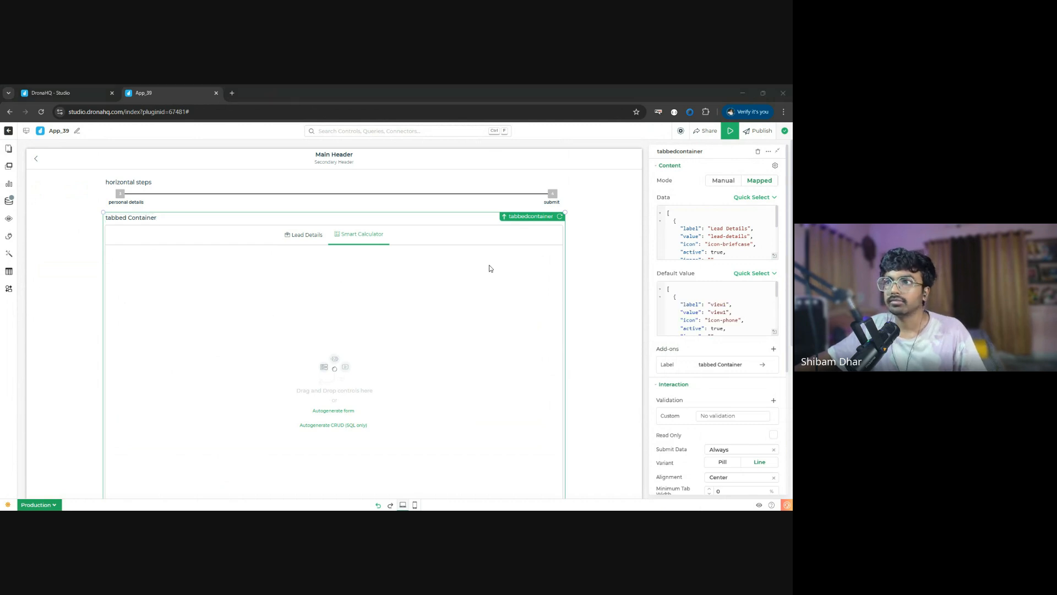
{"action": "left_click", "coordinate": [348, 230]}
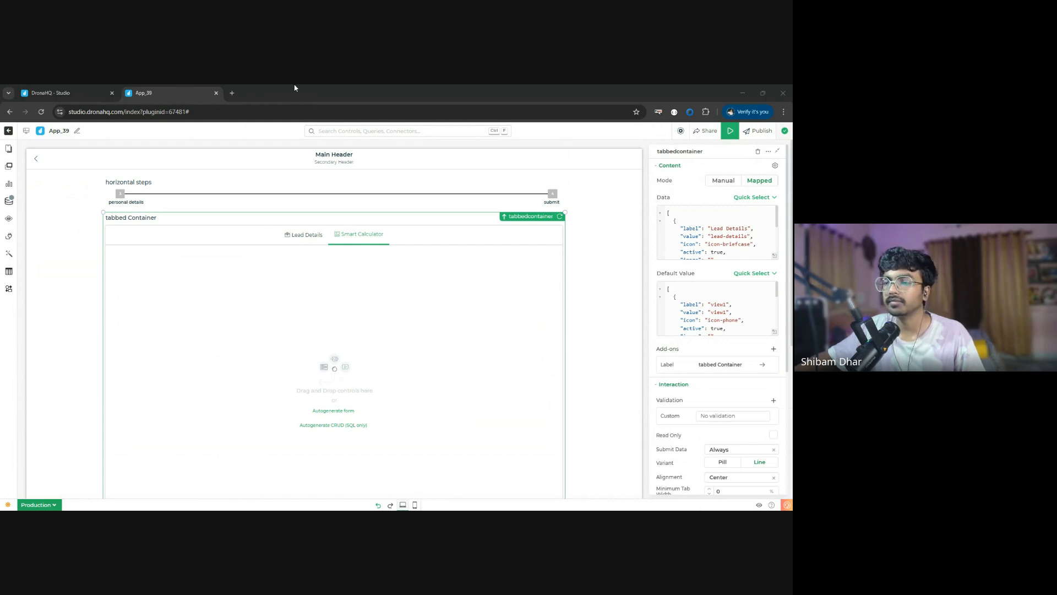
{"action": "left_click", "coordinate": [9, 166]}
{"action": "type", "text": "drop"}
{"action": "double_click", "coordinate": [76, 161]}
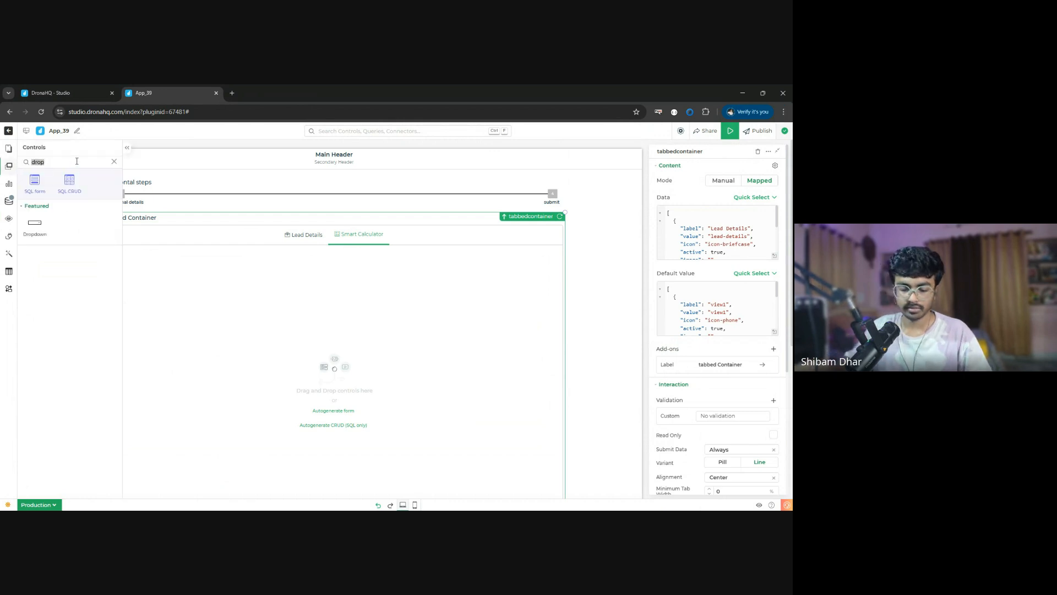
{"action": "type", "text": "num"}
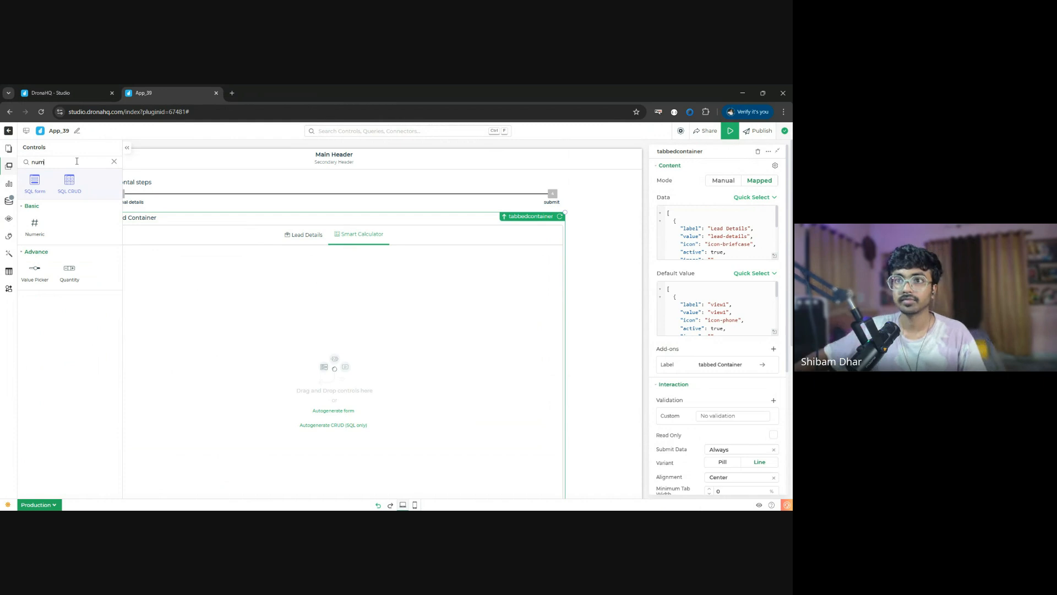
{"action": "left_click_drag", "start_coordinate": [33, 222], "coordinate": [160, 287]}
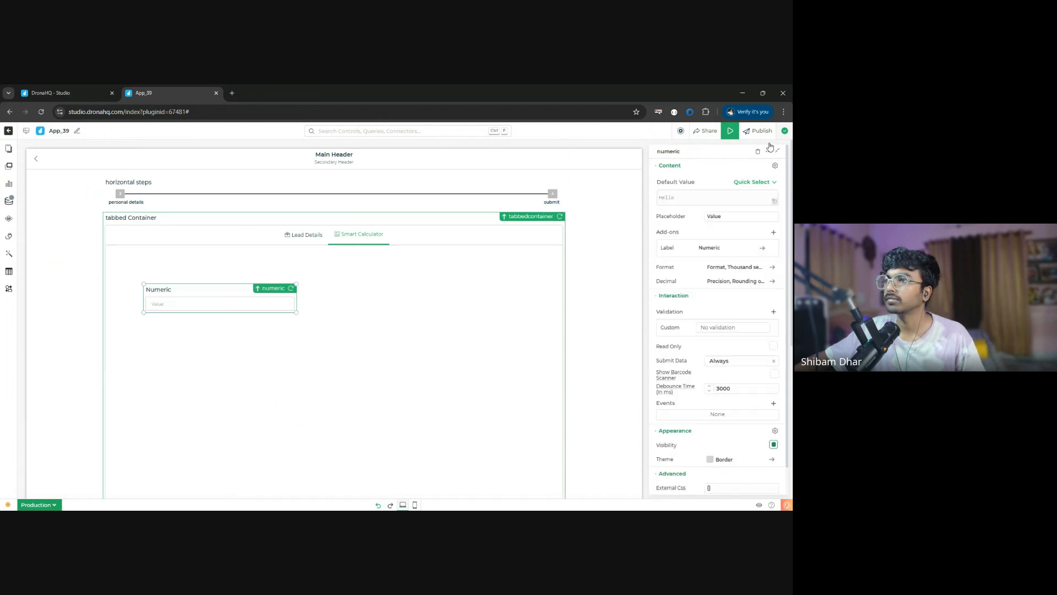
- Duplicate the Numeric control four times
{"action": "left_click", "coordinate": [769, 151]}
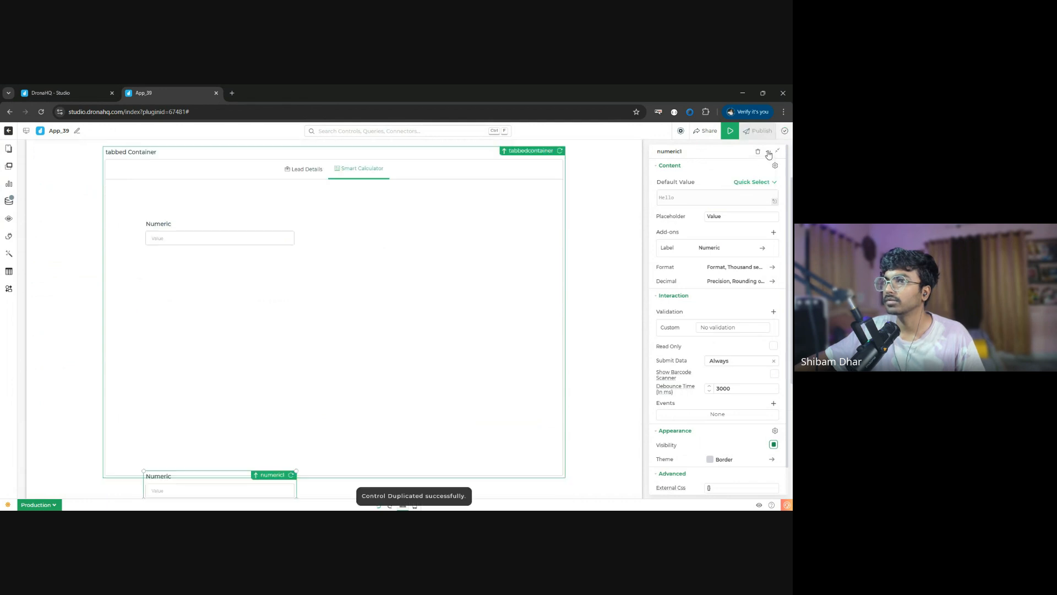
{"action": "left_click", "coordinate": [769, 152]}
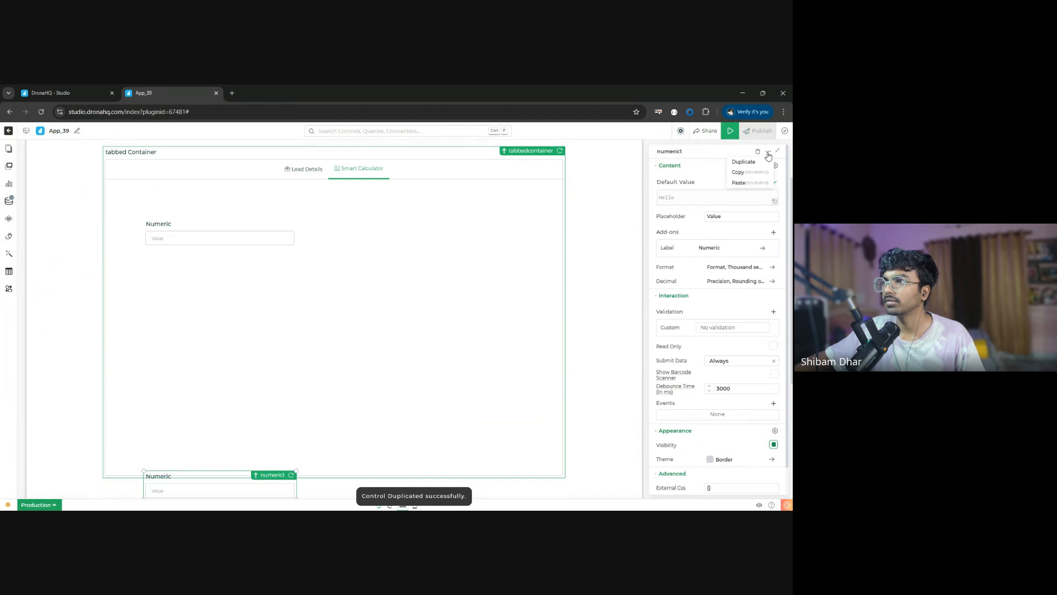
{"action": "left_click", "coordinate": [768, 153]}
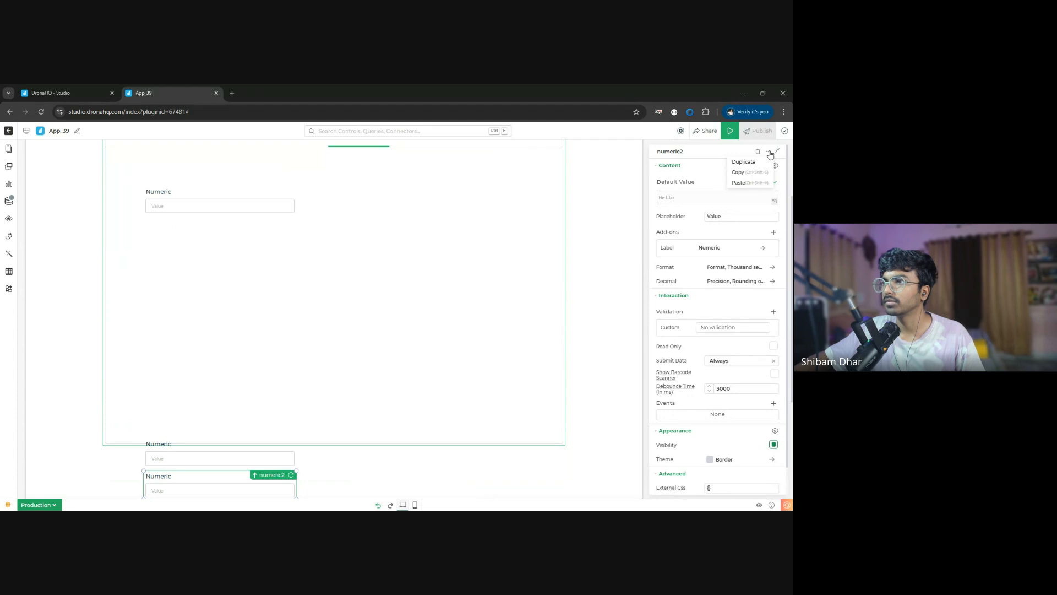
{"action": "left_click", "coordinate": [769, 162]}
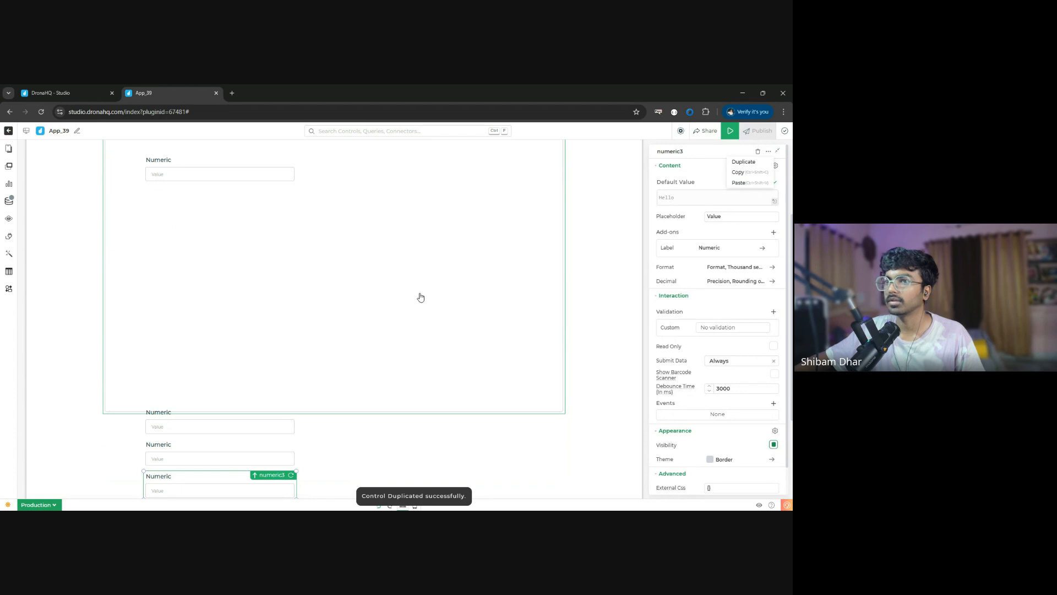
{"action": "key", "text": "ctrl+shift+v"}
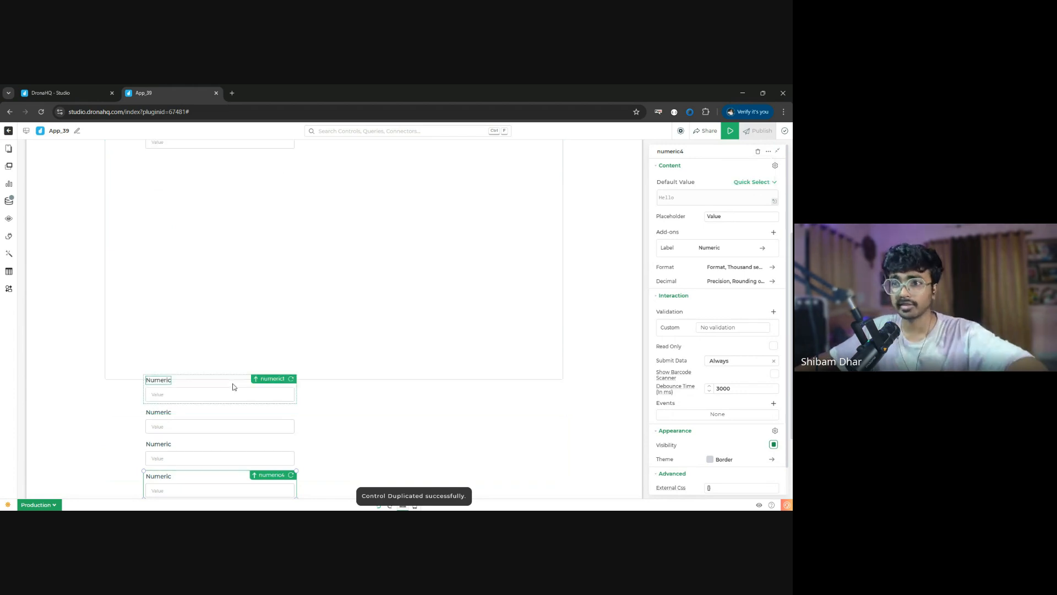
- Arrange the four Numeric copies inside the Smart Calculator view: one beside the original, one beneath it, and two side by side in a lower row
{"action": "left_click_drag", "start_coordinate": [323, 265], "coordinate": [333, 256]}
{"action": "scroll", "coordinate": [396, 341], "scroll_direction": "up", "scroll_amount": 3}
{"action": "left_click_drag", "start_coordinate": [330, 411], "coordinate": [416, 289]}
{"action": "scroll", "coordinate": [432, 355], "scroll_direction": "down", "scroll_amount": 2}
{"action": "left_click_drag", "start_coordinate": [224, 491], "coordinate": [226, 266]}
{"action": "scroll", "coordinate": [352, 344], "scroll_direction": "down", "scroll_amount": 3}
{"action": "left_click_drag", "start_coordinate": [231, 356], "coordinate": [449, 209]}
{"action": "scroll", "coordinate": [433, 356], "scroll_direction": "up", "scroll_amount": 5}
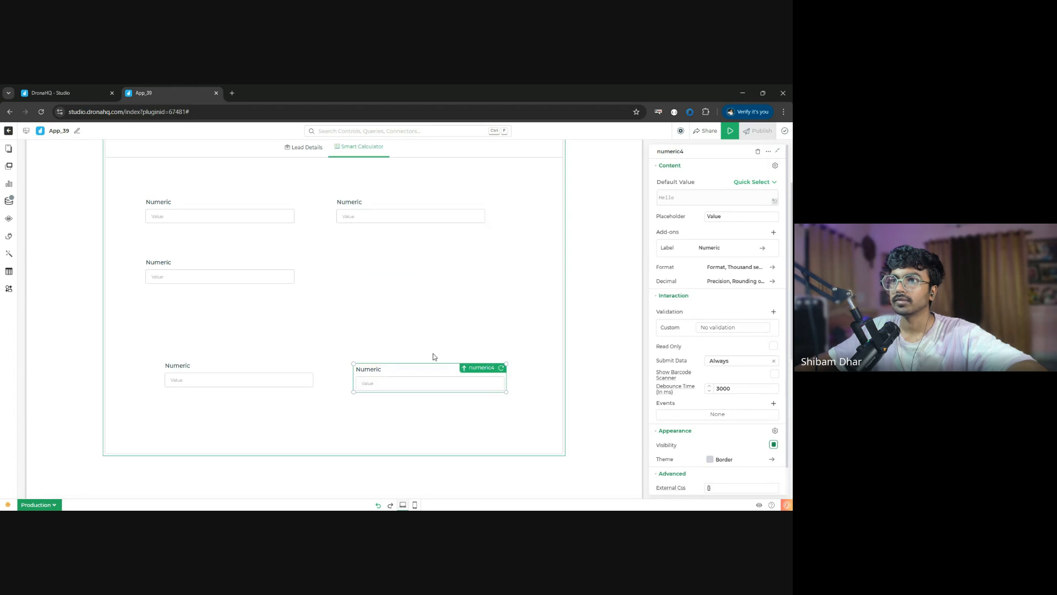
{"action": "left_click_drag", "start_coordinate": [254, 365], "coordinate": [281, 401]}
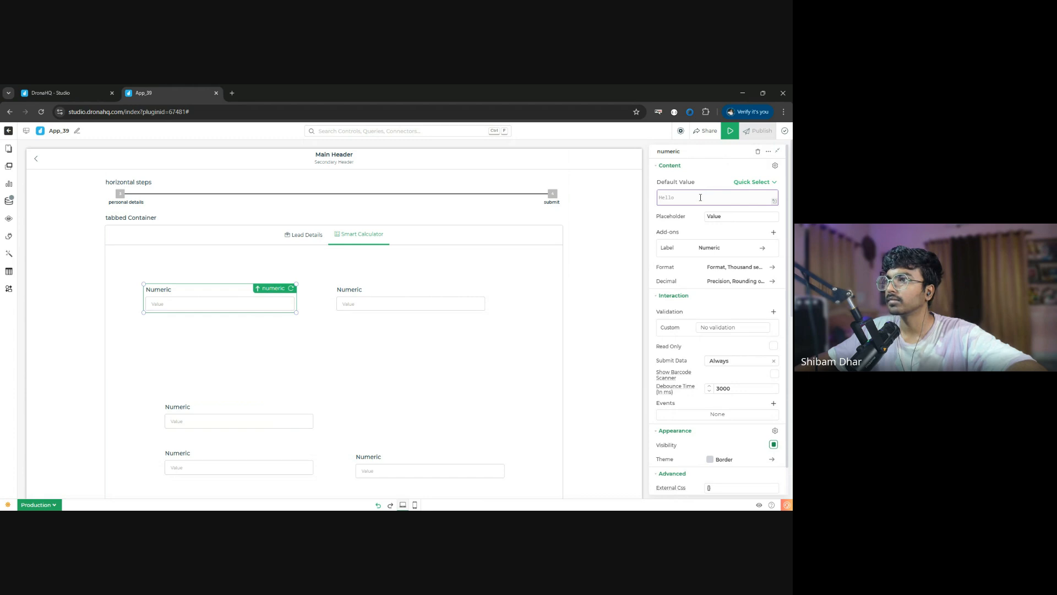
- Set the original Numeric control's label text to "liability"
{"action": "double_click", "coordinate": [737, 216]}
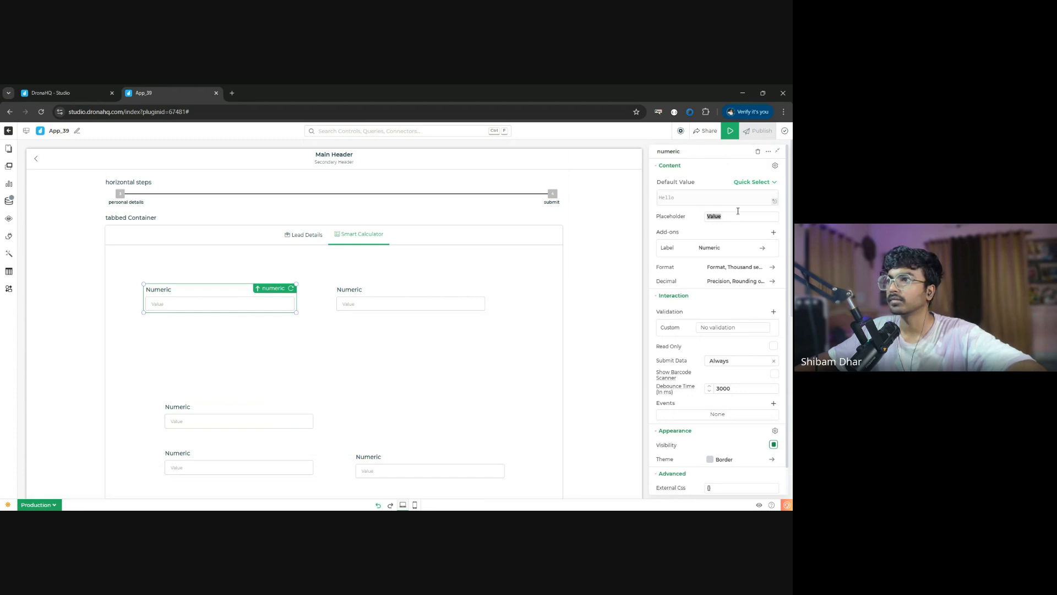
{"action": "left_click", "coordinate": [728, 248]}
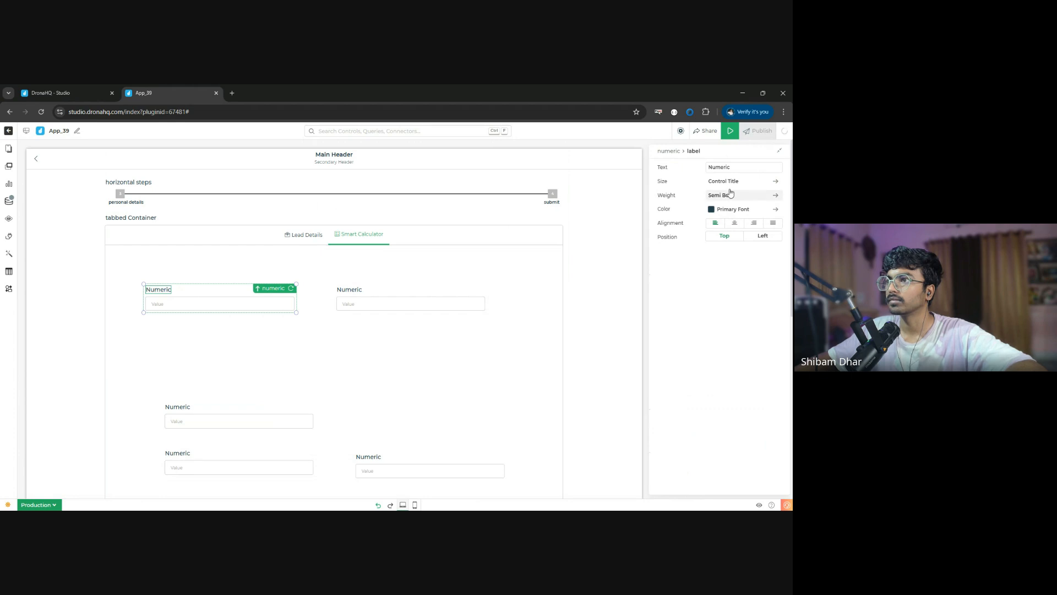
{"action": "type", "text": "liabikli"}
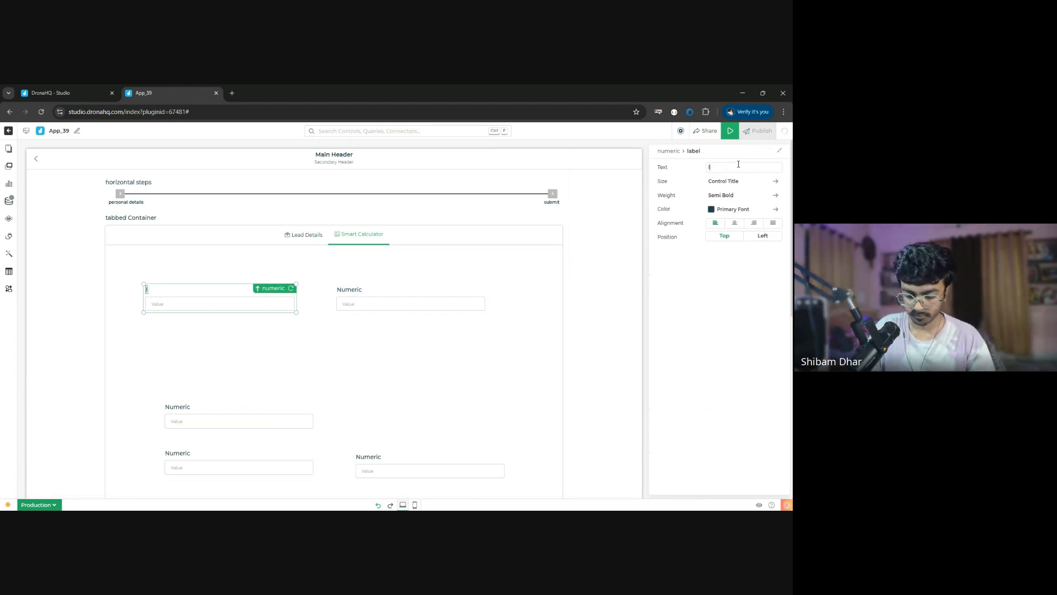
{"action": "key", "text": "BackSpace"}
{"action": "key", "text": "BackSpace"}
{"action": "key", "text": "BackSpace"}
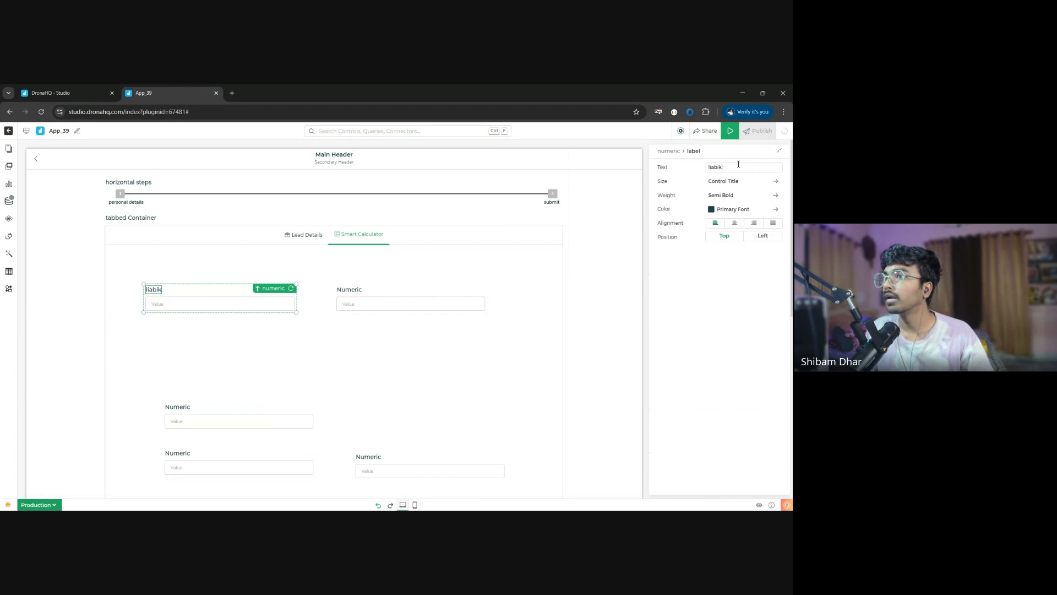
{"action": "type", "text": "lity"}
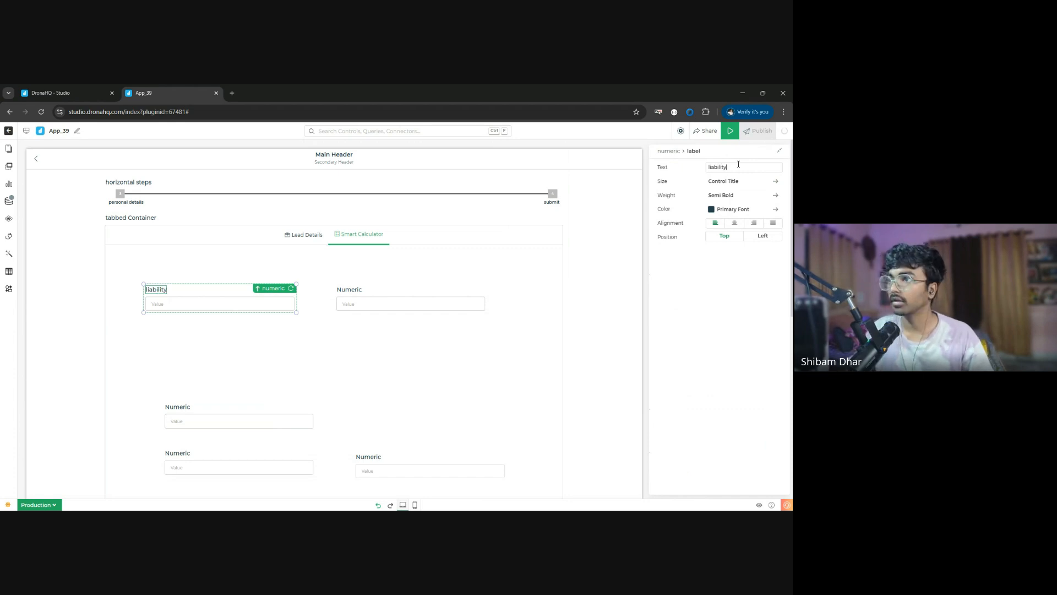
{"action": "left_click", "coordinate": [673, 151]}
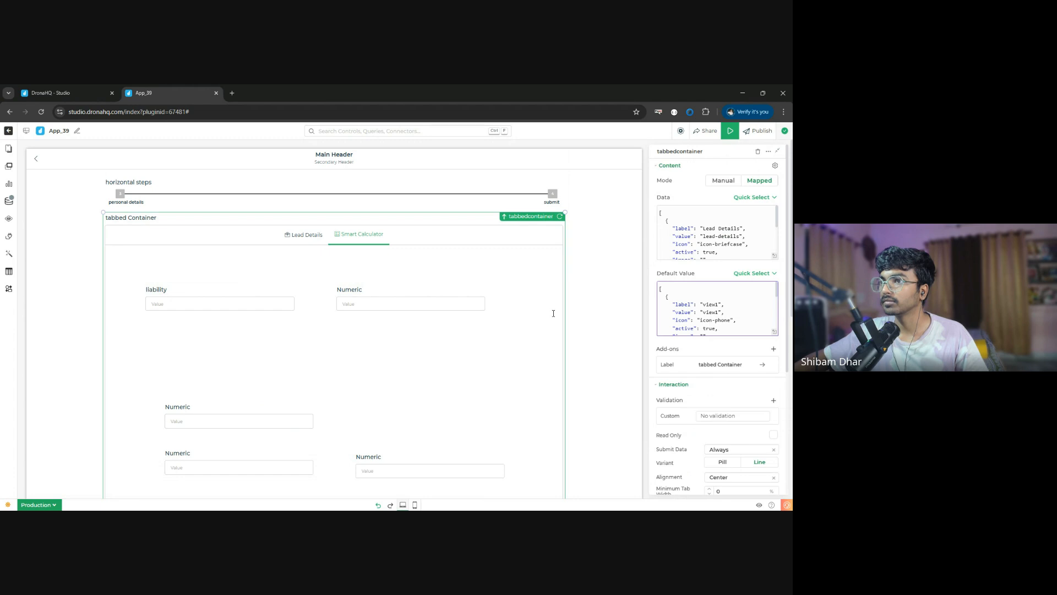
- Set the label text of the Numeric control beside liability to "income"
{"action": "left_click", "coordinate": [376, 303]}
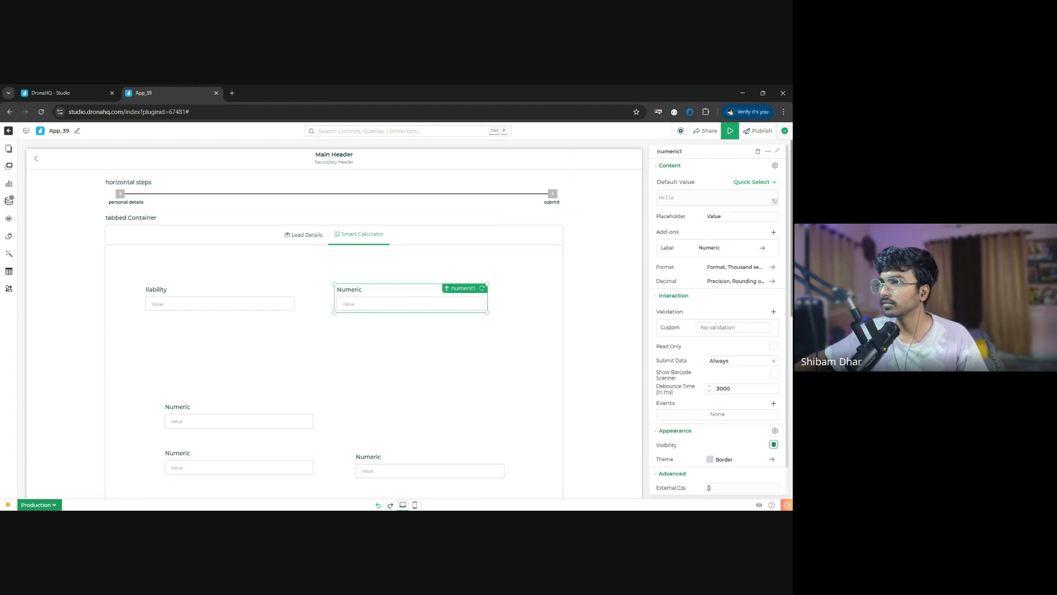
{"action": "left_click", "coordinate": [736, 248]}
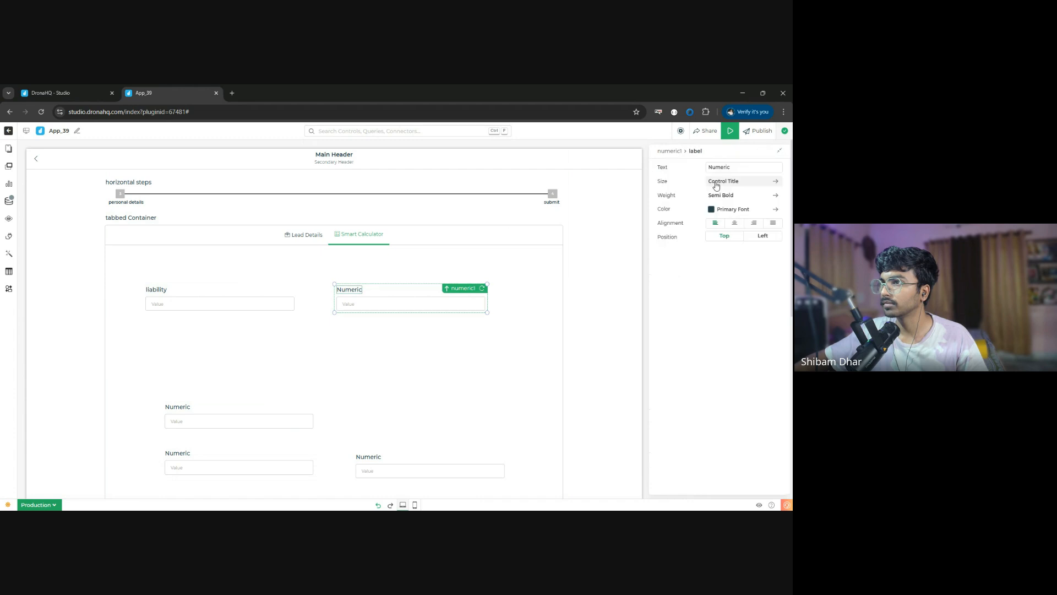
{"action": "double_click", "coordinate": [739, 163]}
{"action": "type", "text": "inc"}
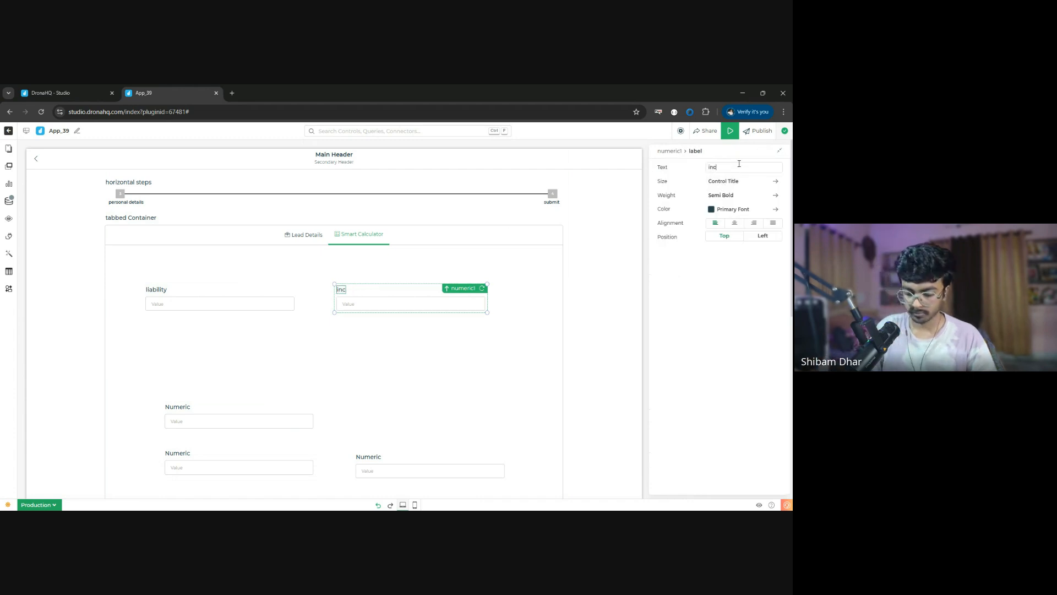
{"action": "type", "text": "ome"}
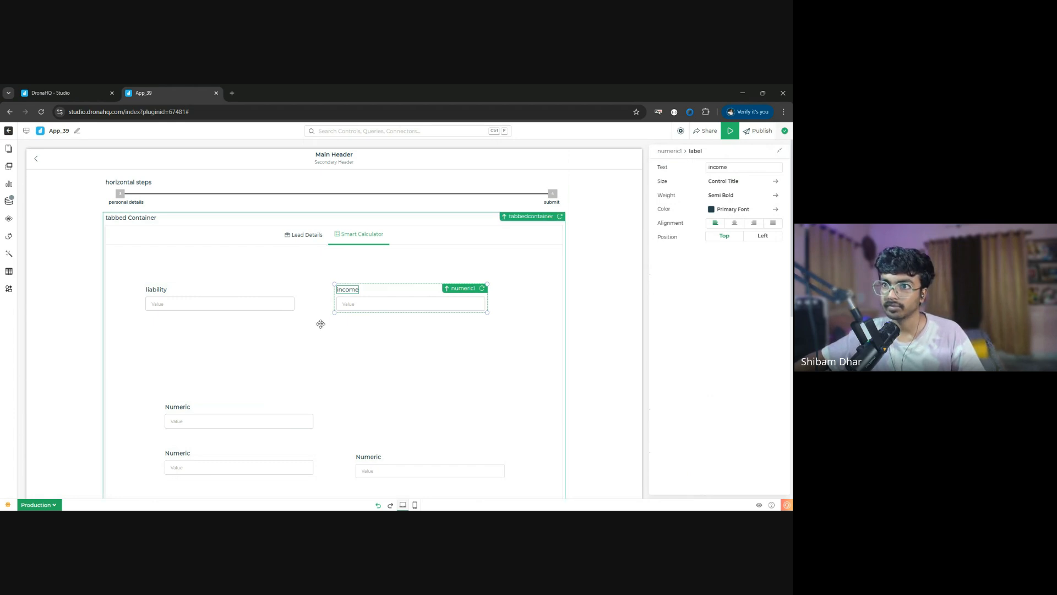
- Reposition the three unlabelled Numeric controls, aligning two under liability in separate rows and placing the third beside the lower one
{"action": "scroll", "coordinate": [321, 323], "scroll_direction": "down", "scroll_amount": 2}
{"action": "left_click_drag", "start_coordinate": [213, 315], "coordinate": [198, 325]}
{"action": "left_click_drag", "start_coordinate": [203, 371], "coordinate": [404, 351]}
{"action": "scroll", "coordinate": [193, 238], "scroll_direction": "up", "scroll_amount": 2}
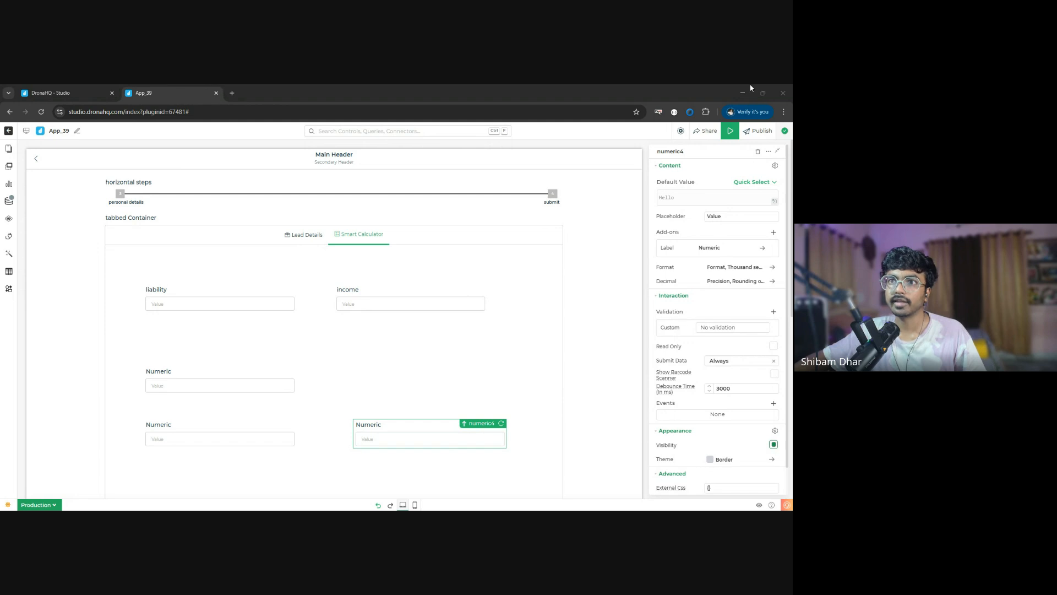
- Create a Custom JavaScript data query and paste in the code that computes amount_eligibility, emi_amount and term_in_months
{"action": "left_click", "coordinate": [9, 204]}
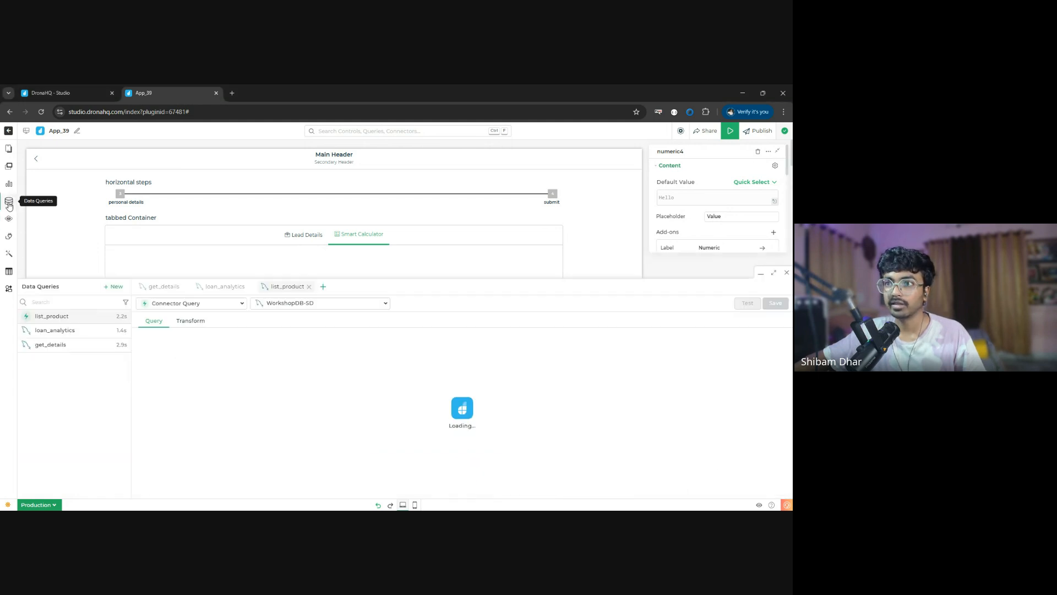
{"action": "left_click", "coordinate": [117, 279]}
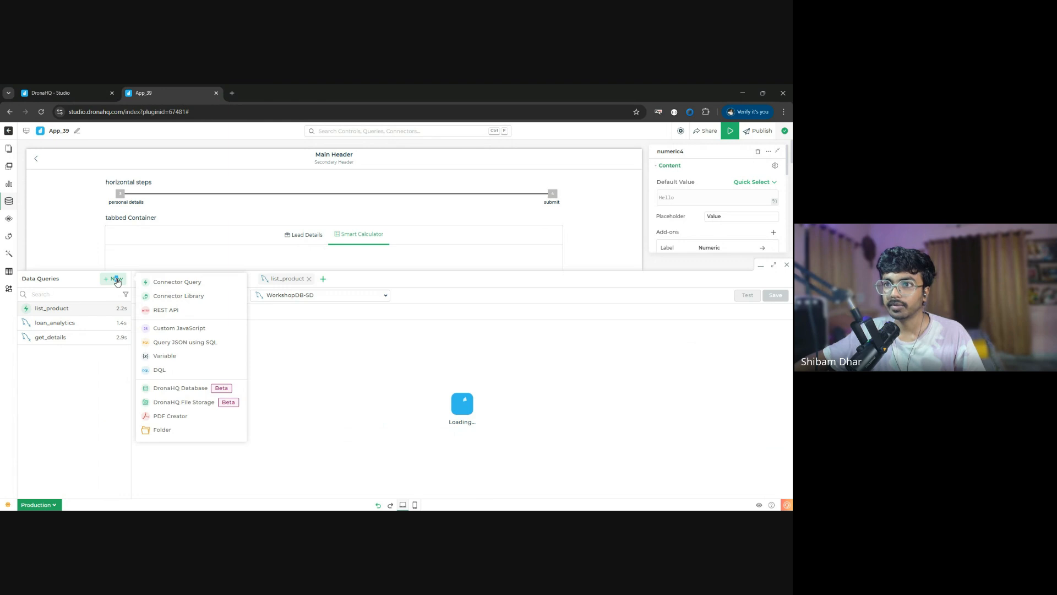
{"action": "left_click", "coordinate": [191, 330]}
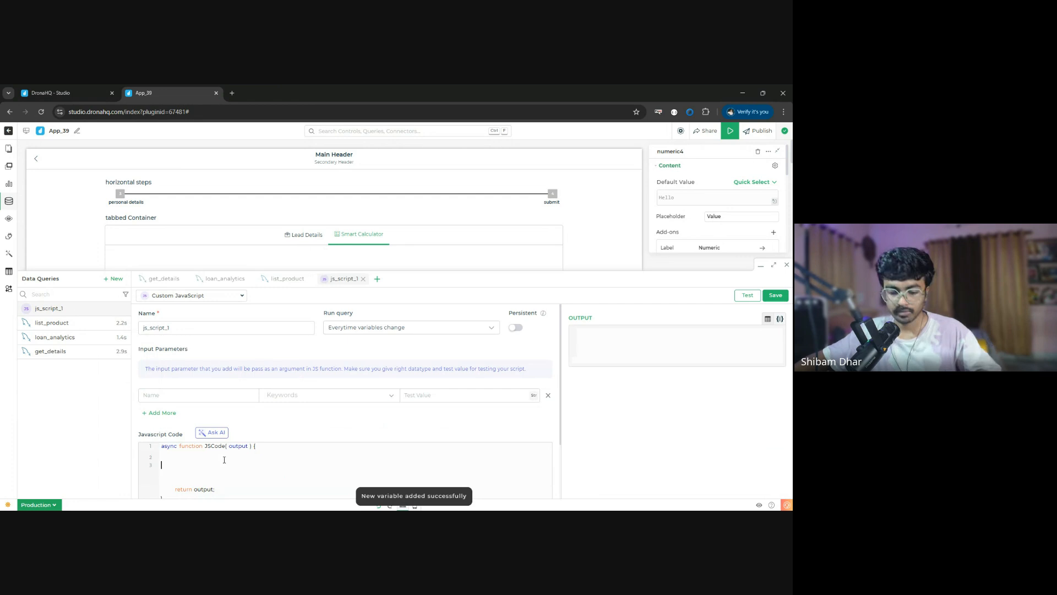
{"action": "key", "text": "ctrl+v"}
- Define the script's first input parameter as monthly_liabilities, mapped to the liability field
{"action": "left_click", "coordinate": [298, 395]}
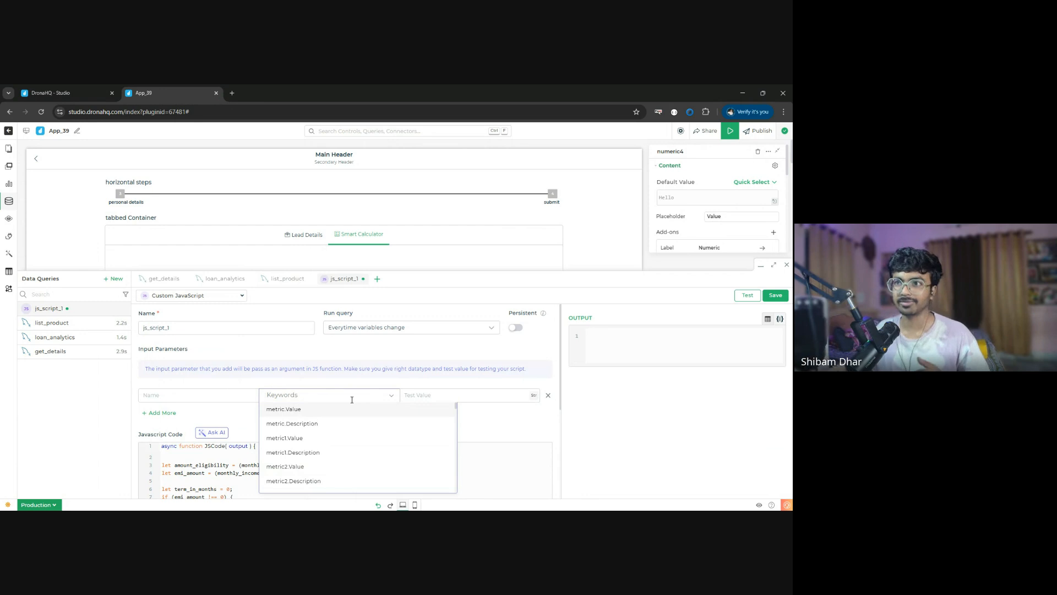
{"action": "type", "text": "l"}
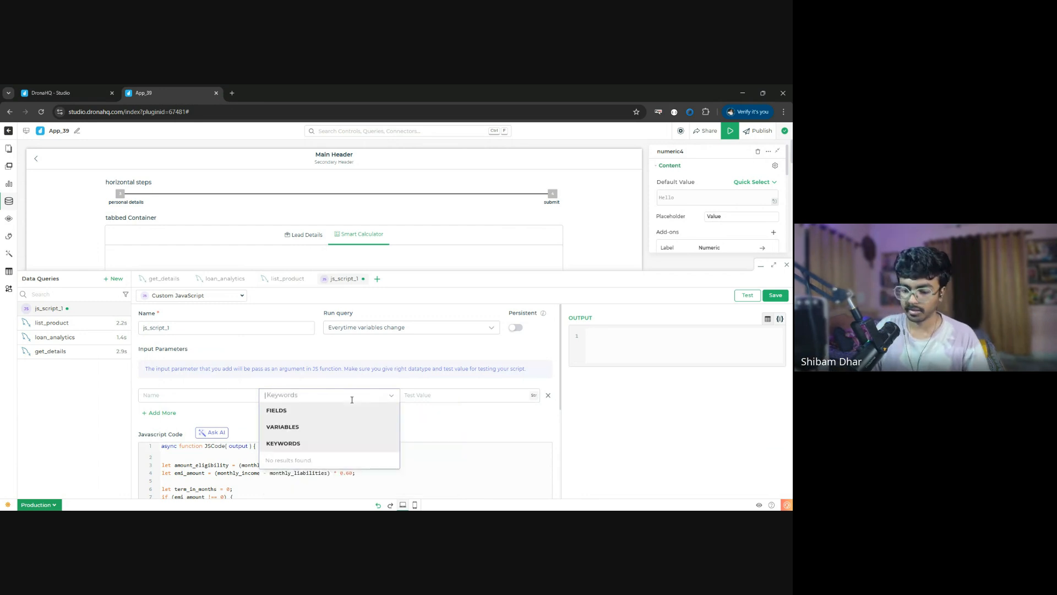
{"action": "type", "text": "ia"}
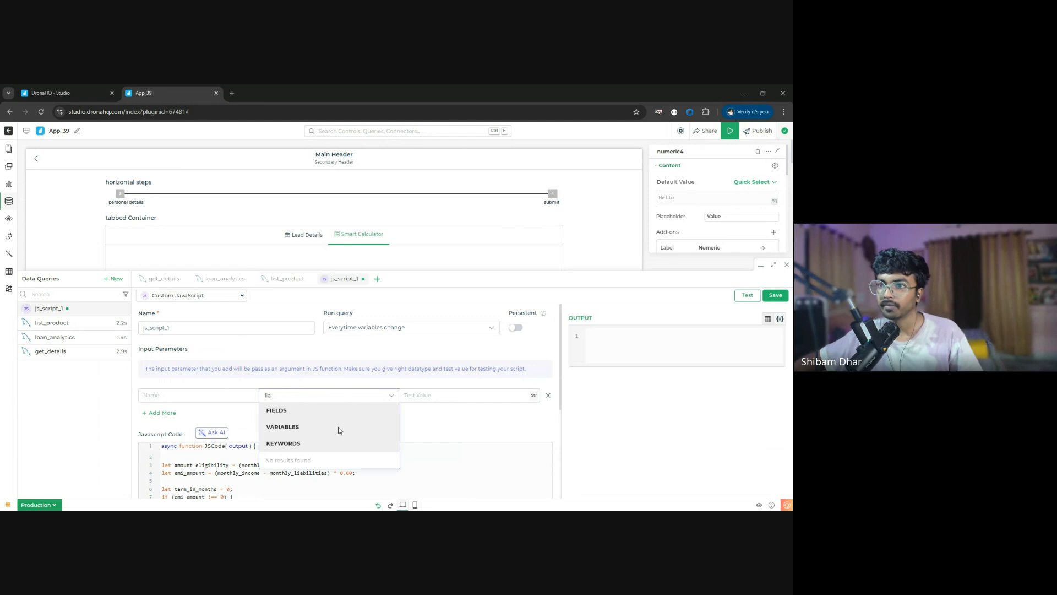
{"action": "scroll", "coordinate": [339, 430], "scroll_direction": "down", "scroll_amount": 2}
{"action": "left_click", "coordinate": [289, 339]}
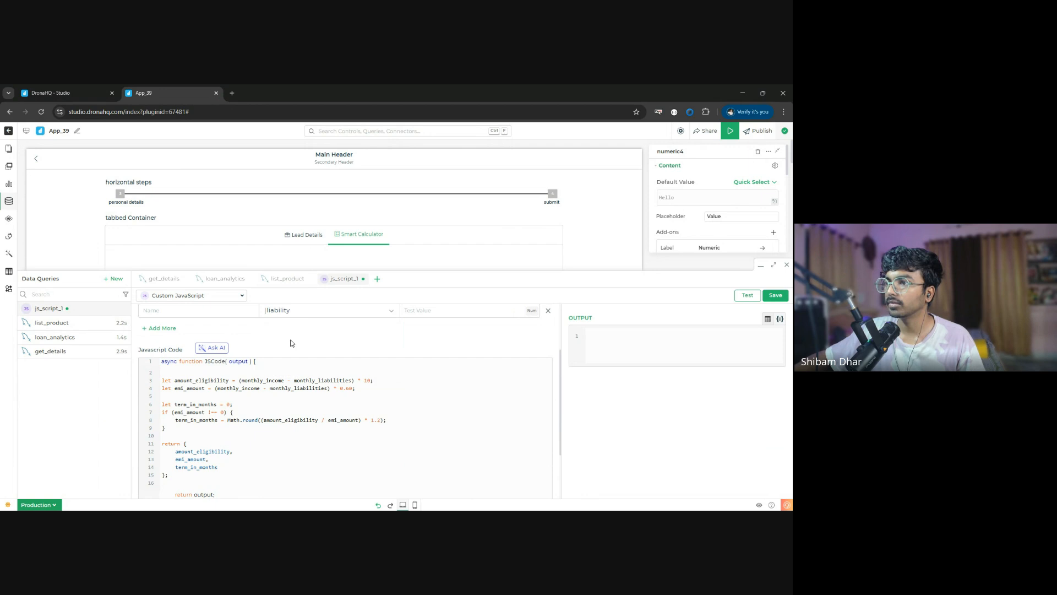
{"action": "left_click", "coordinate": [216, 312]}
{"action": "double_click", "coordinate": [302, 381]}
{"action": "key", "text": "ctrl+c"}
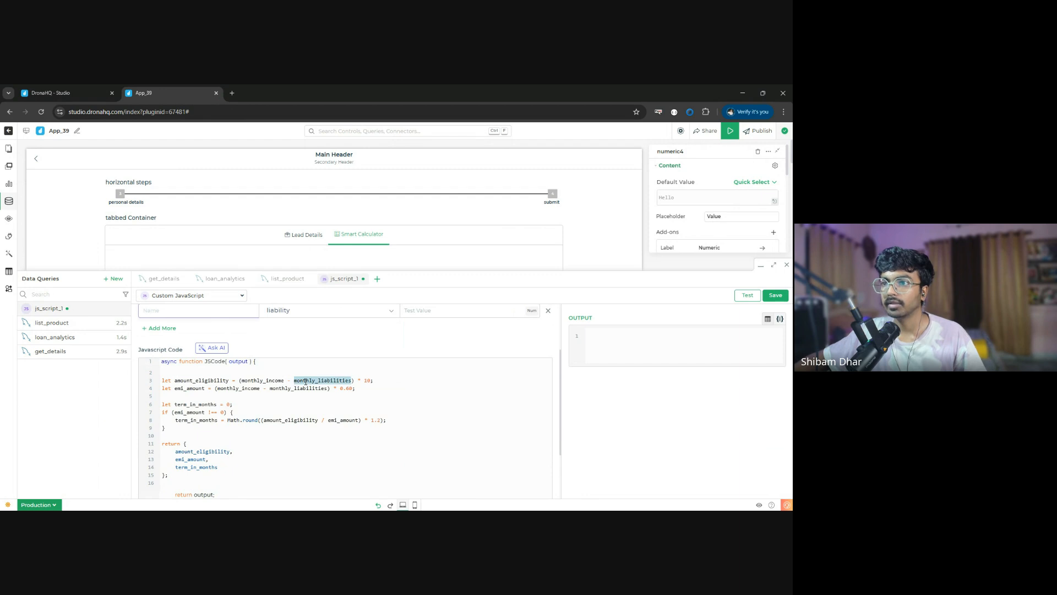
{"action": "left_click", "coordinate": [221, 315]}
{"action": "key", "text": "ctrl+v"}
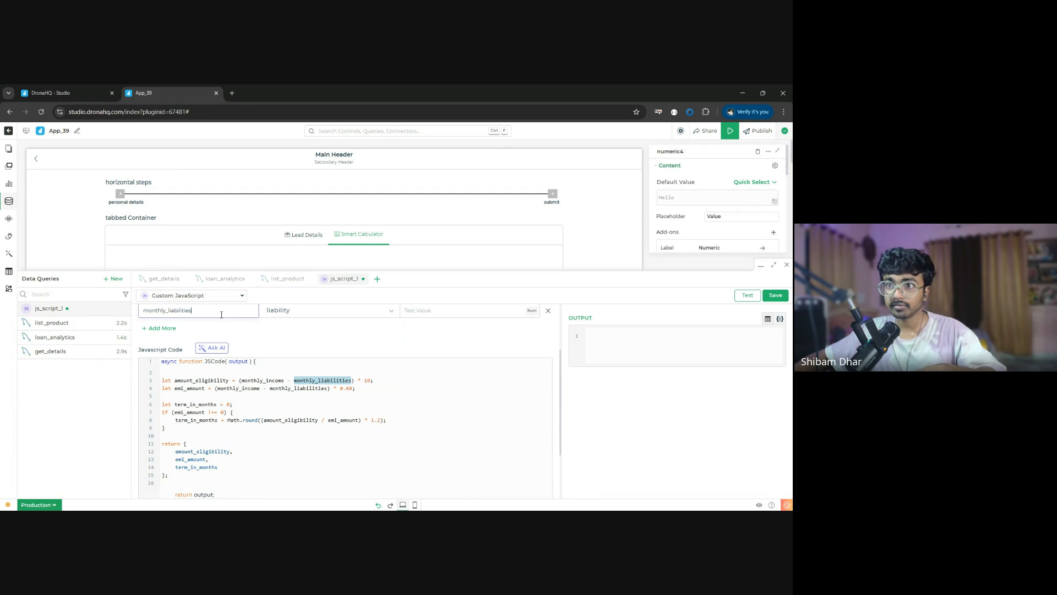
- Add a second input parameter named monthly_income, mapped to the income field
{"action": "left_click", "coordinate": [172, 328]}
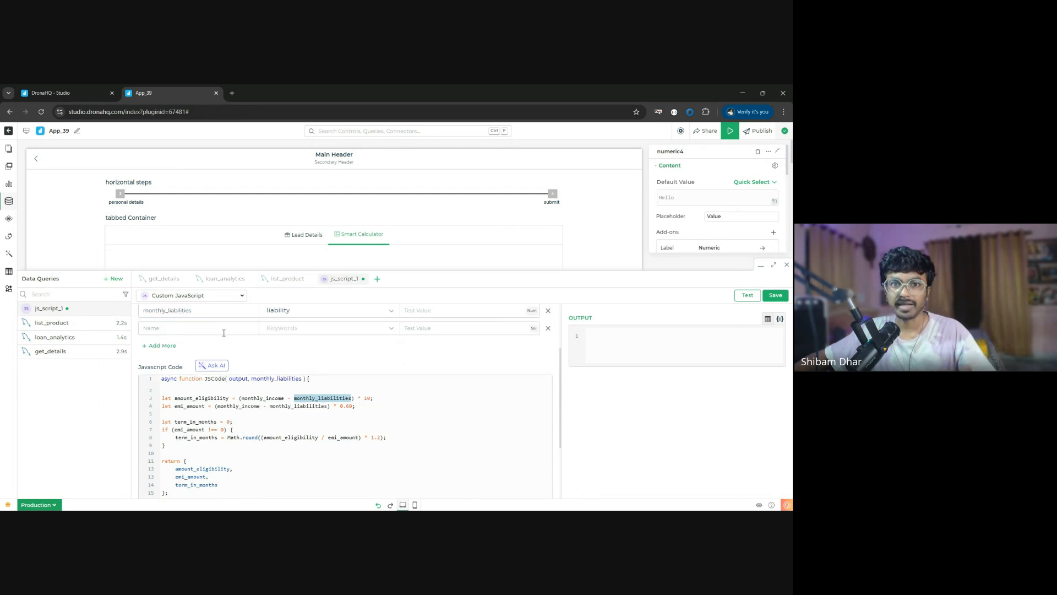
{"action": "left_click", "coordinate": [342, 328]}
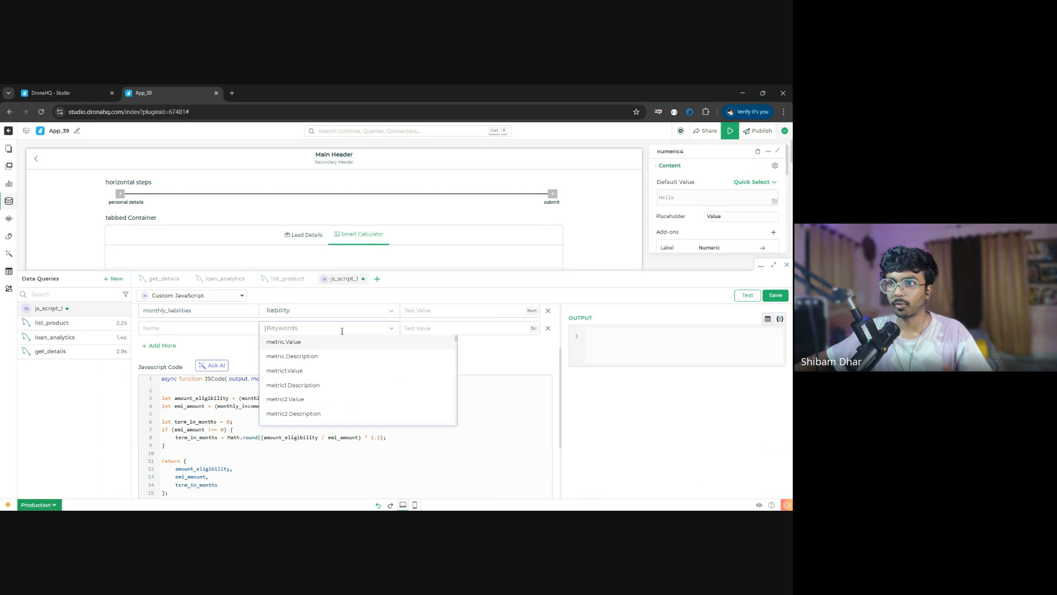
{"action": "type", "text": "income"}
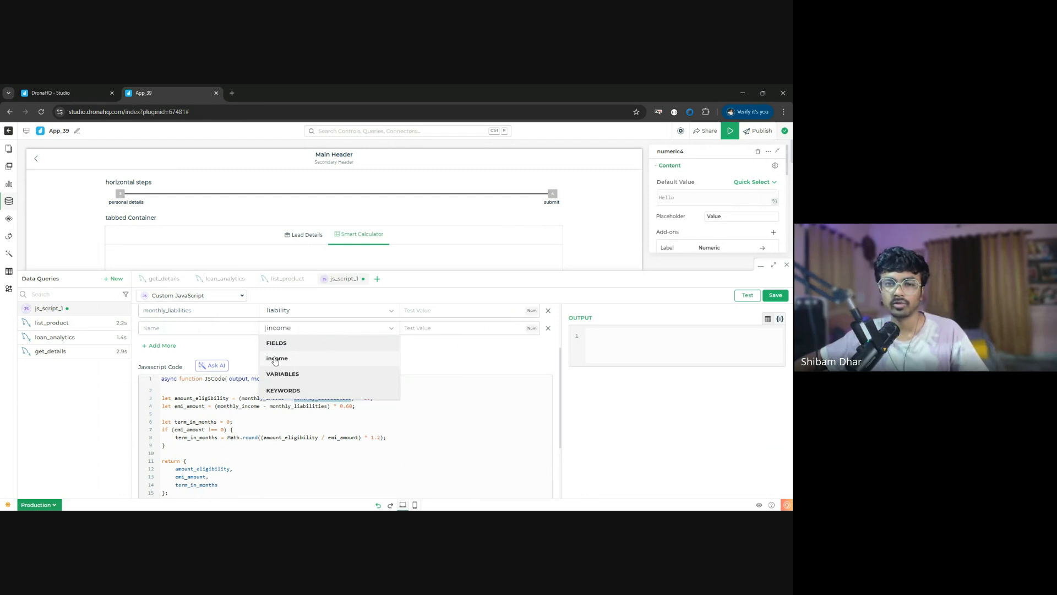
{"action": "left_click", "coordinate": [281, 358]}
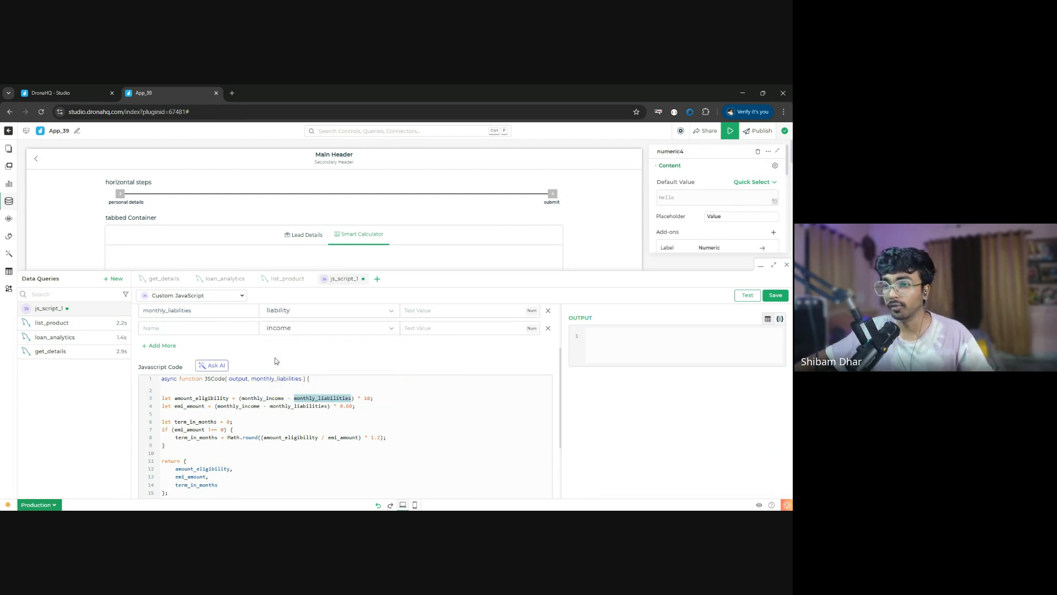
{"action": "double_click", "coordinate": [261, 397]}
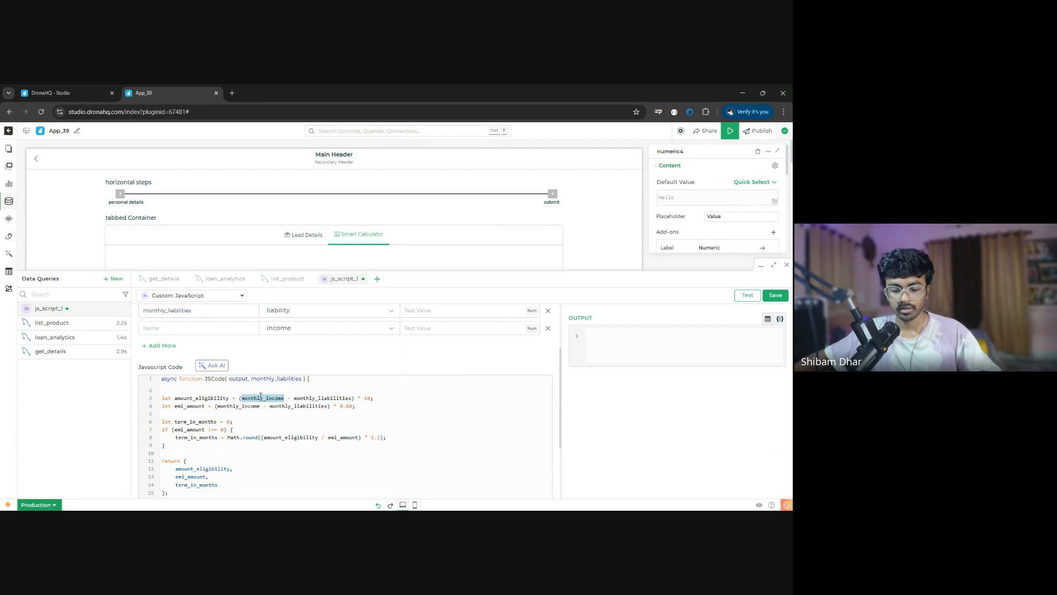
{"action": "type", "text": "monthly_income"}
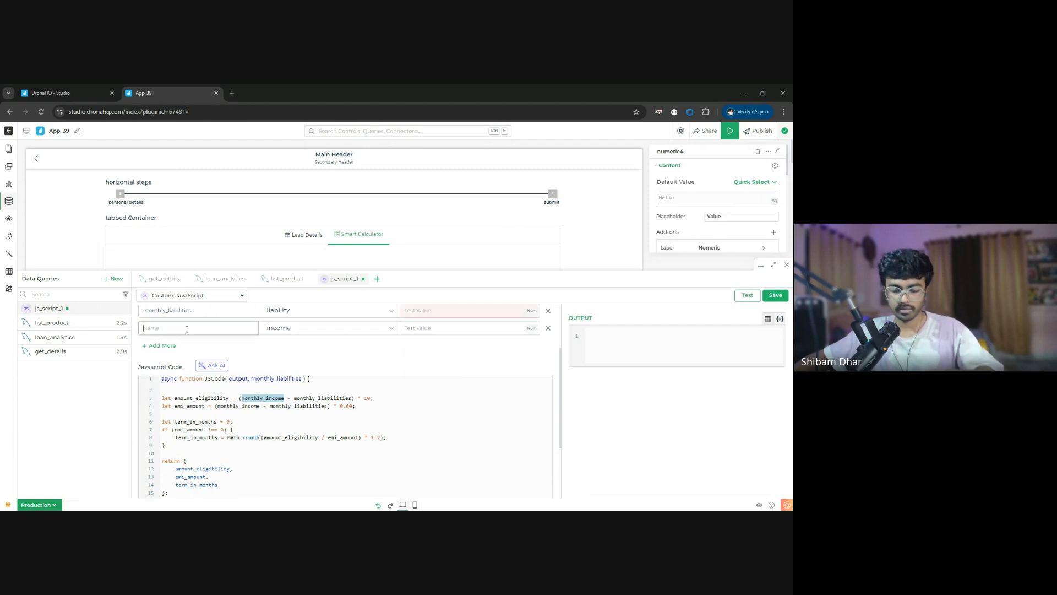
- Test the script with monthly_liabilities 100000 and monthly_income 250000, then save the query and close the query editor
{"action": "left_click", "coordinate": [435, 312]}
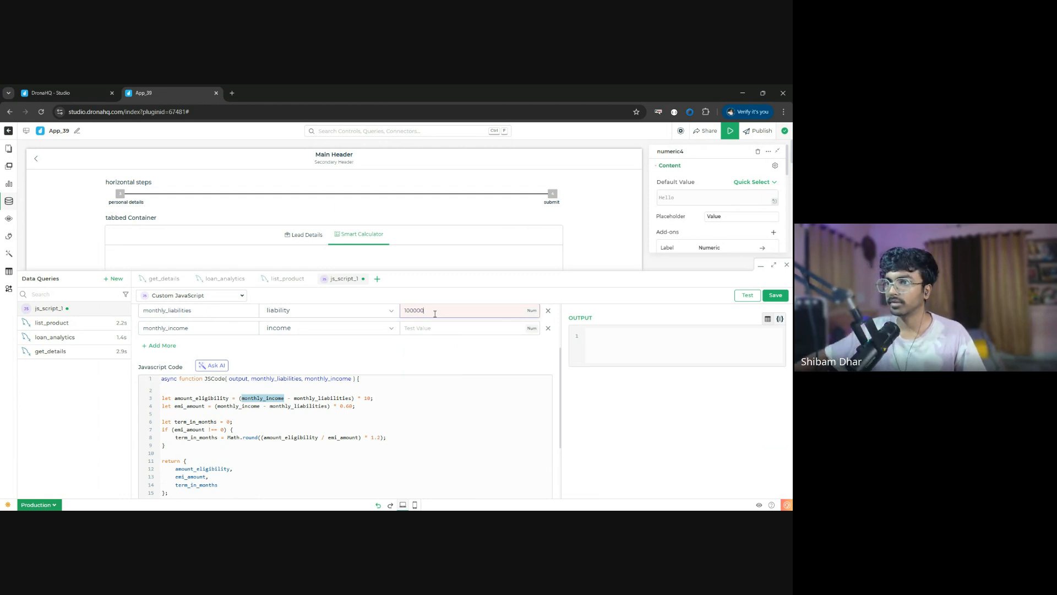
{"action": "left_click", "coordinate": [443, 327]}
{"action": "type", "text": "2500"}
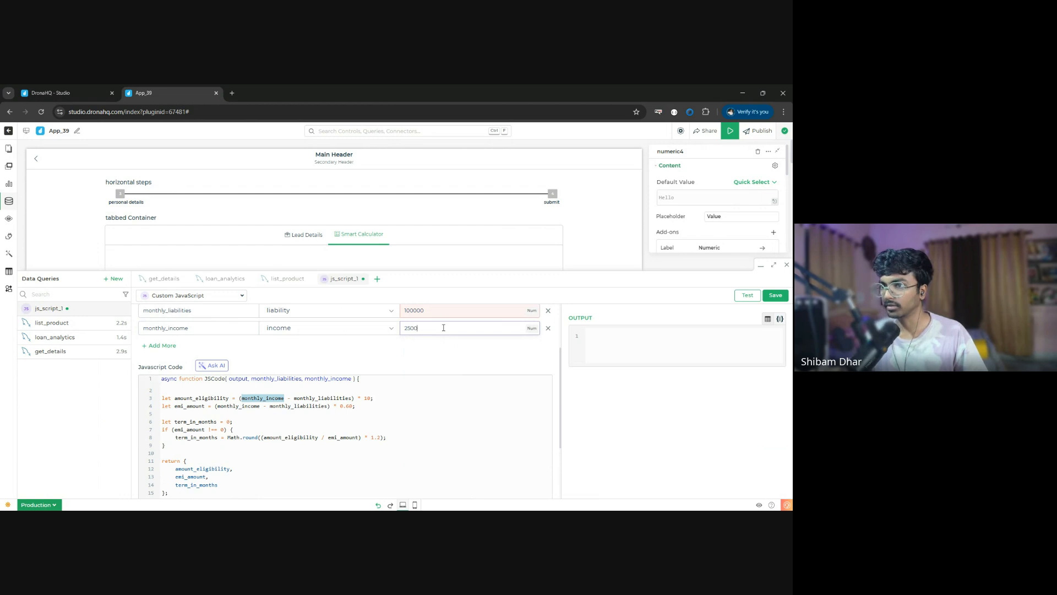
{"action": "type", "text": "00"}
{"action": "left_click", "coordinate": [747, 295]}
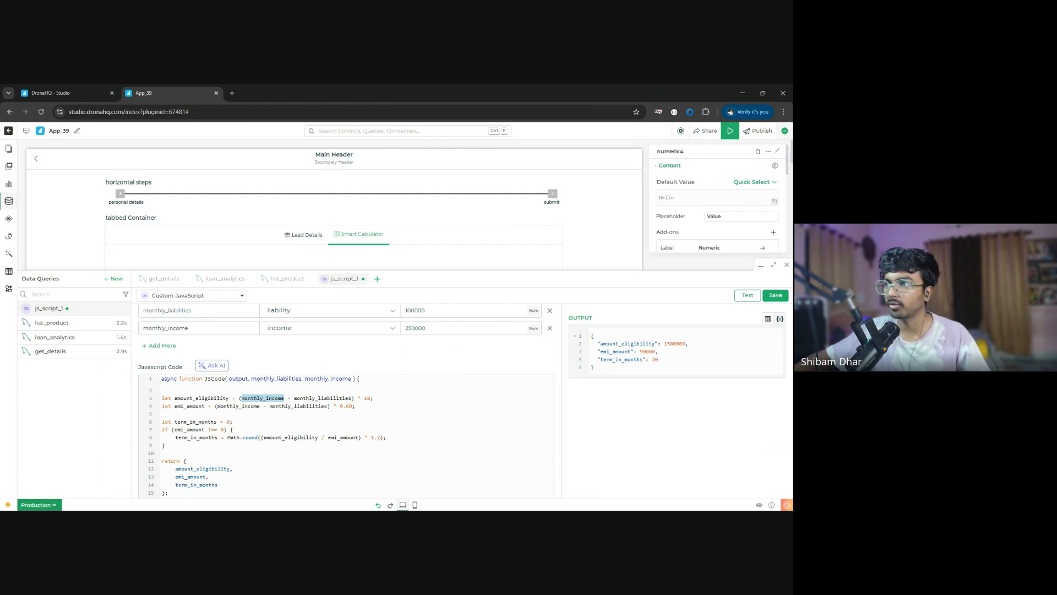
{"action": "left_click", "coordinate": [775, 296]}
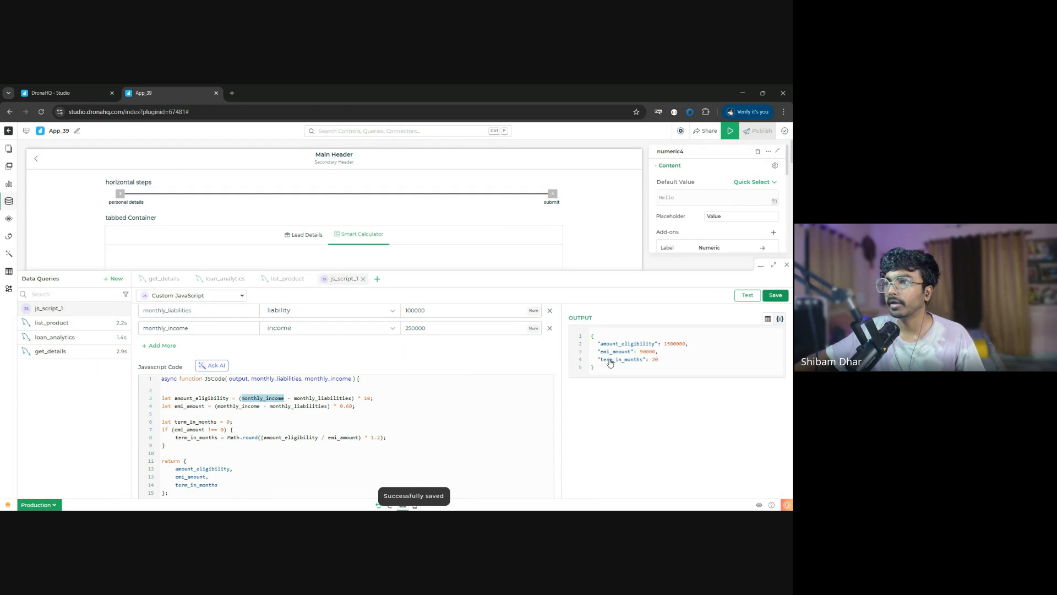
{"action": "left_click", "coordinate": [787, 265]}
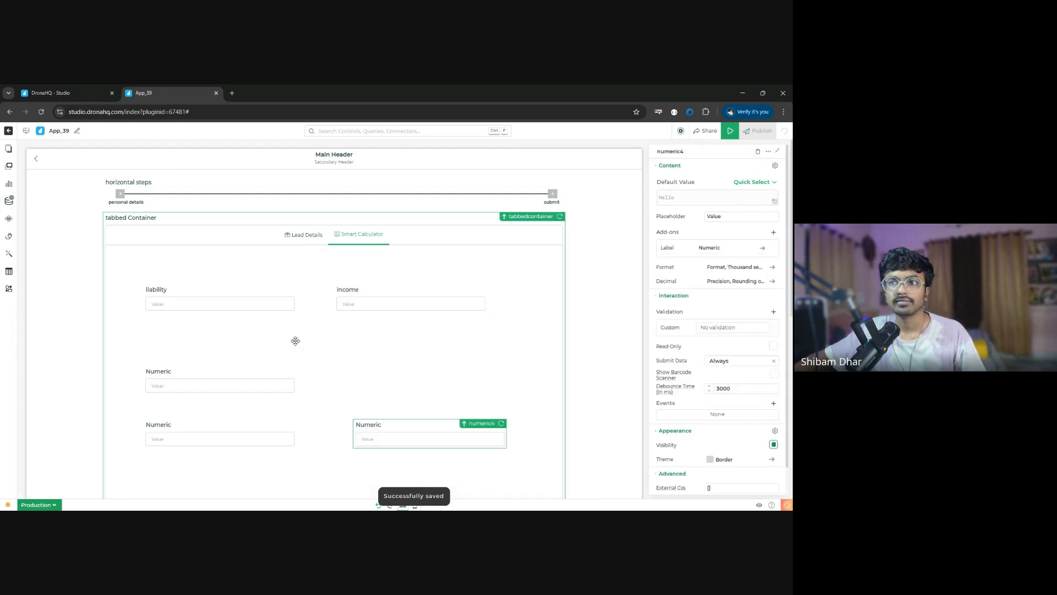
- Set the label text of the Numeric control directly beneath liability to "Tenure"
{"action": "scroll", "coordinate": [296, 342], "scroll_direction": "down", "scroll_amount": 2}
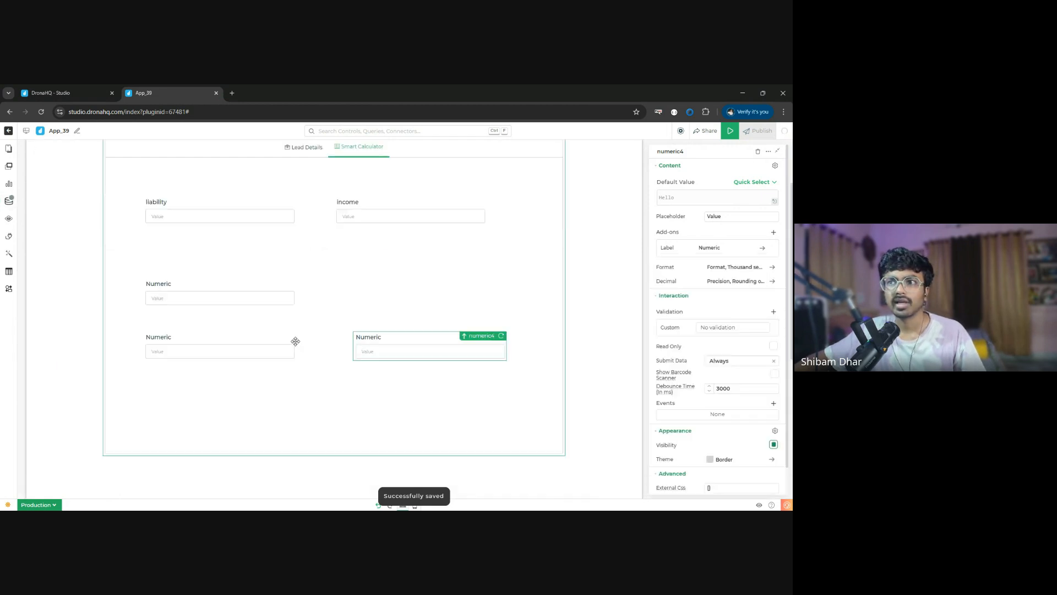
{"action": "left_click", "coordinate": [237, 296]}
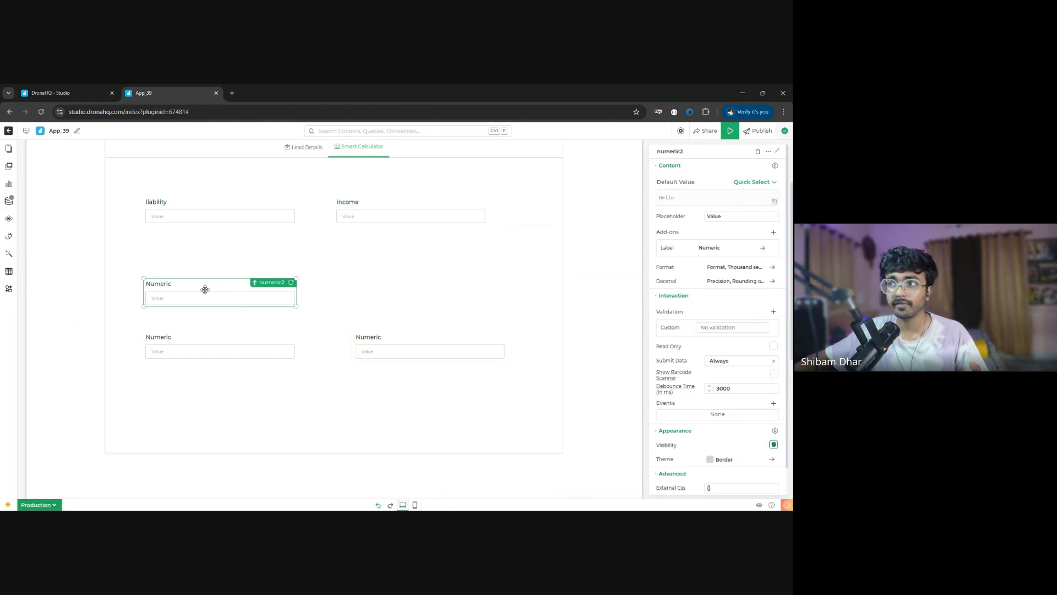
{"action": "left_click", "coordinate": [762, 247]}
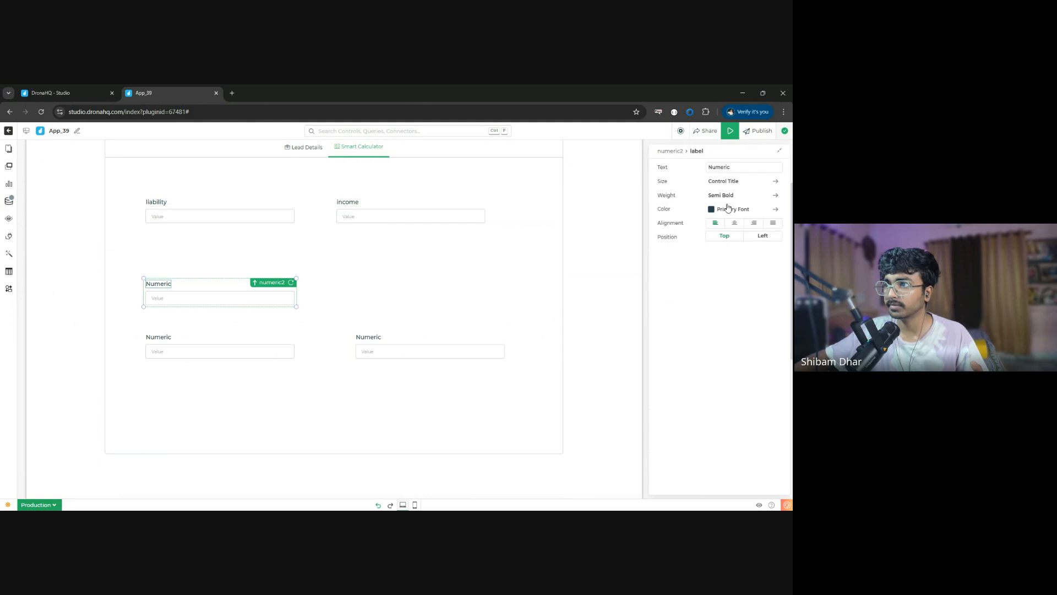
{"action": "double_click", "coordinate": [738, 165]}
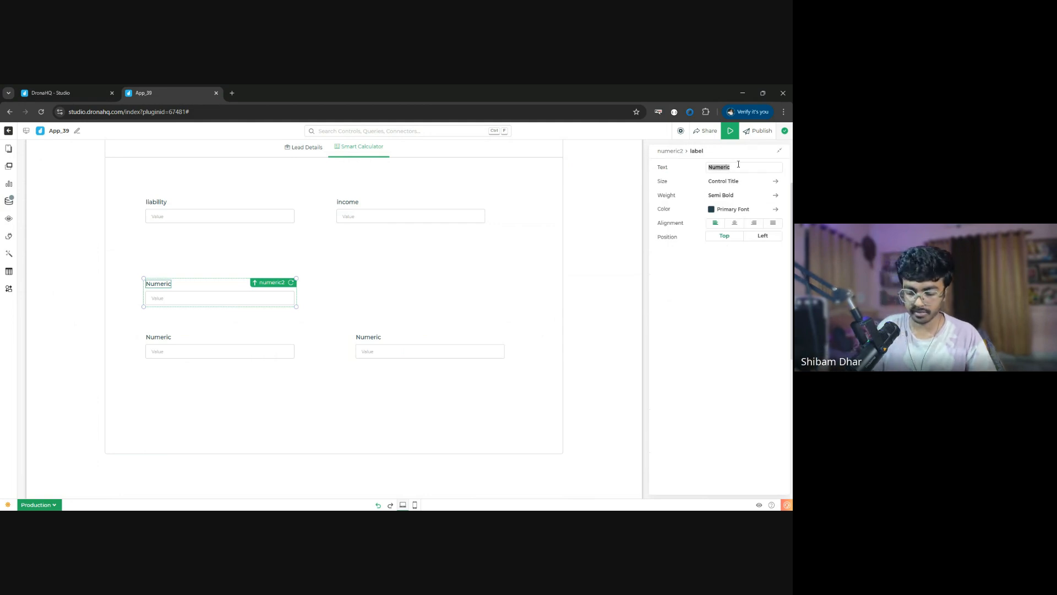
{"action": "type", "text": "Tenure"}
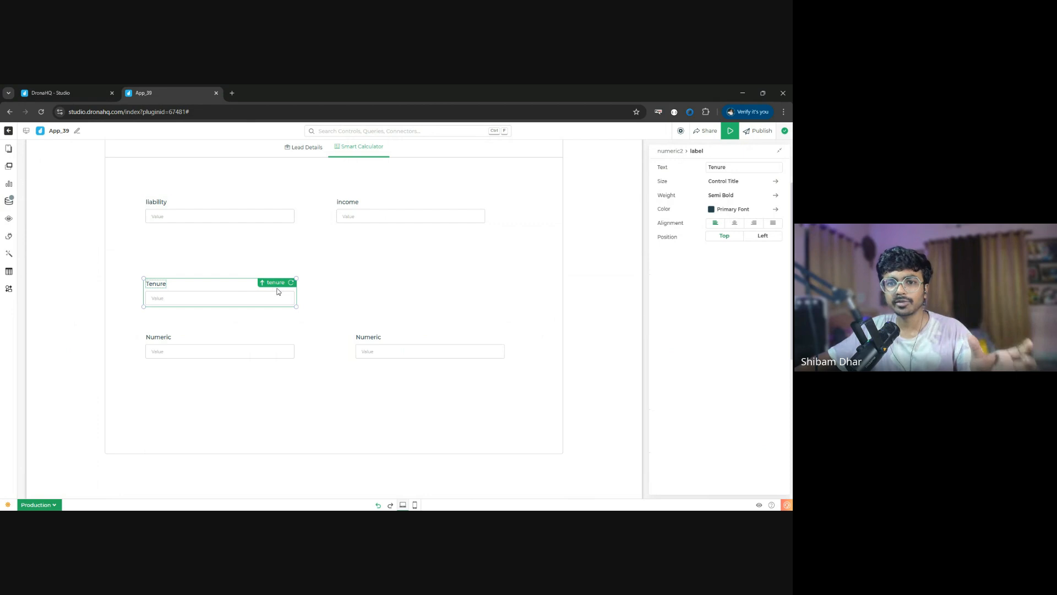
- Start a {{}} expression as the Tenure field's default value and check the JavaScript query's name among the data queries
{"action": "left_click", "coordinate": [666, 152]}
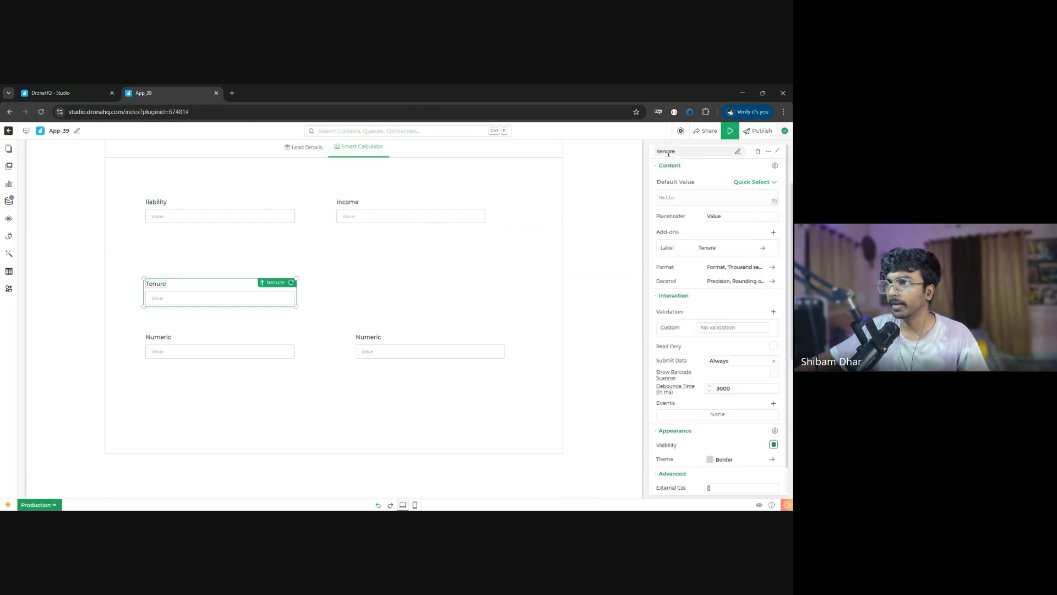
{"action": "left_click", "coordinate": [684, 196]}
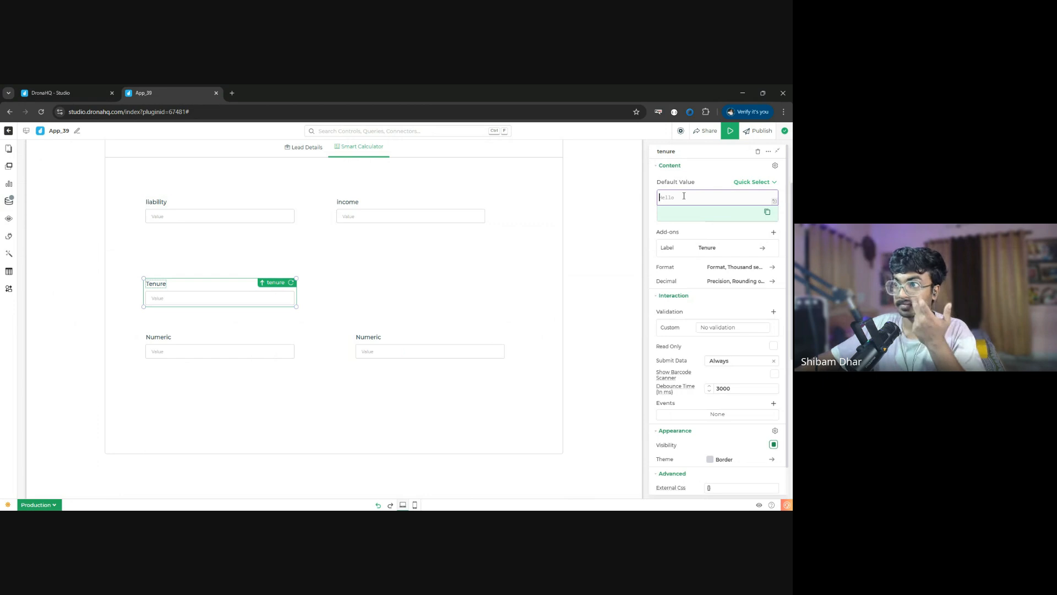
{"action": "type", "text": "{{"}
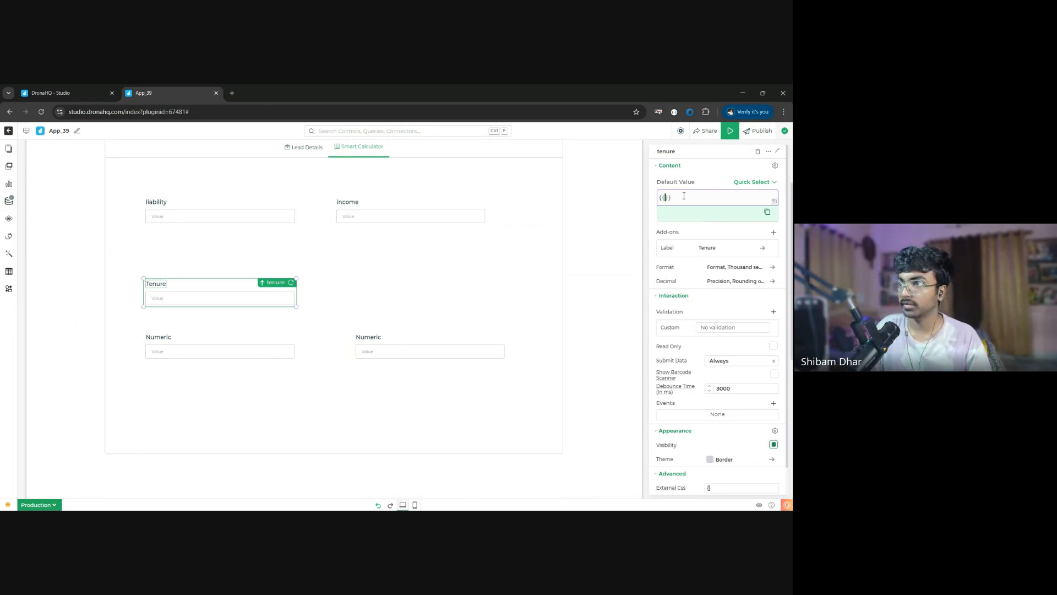
{"action": "left_click", "coordinate": [6, 202]}
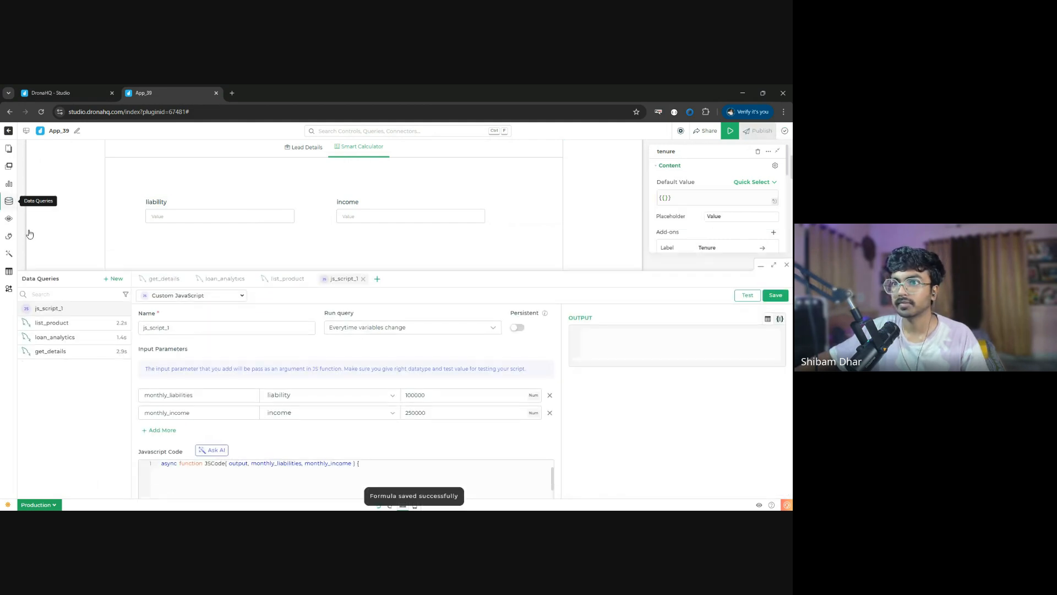
{"action": "left_click", "coordinate": [786, 265]}
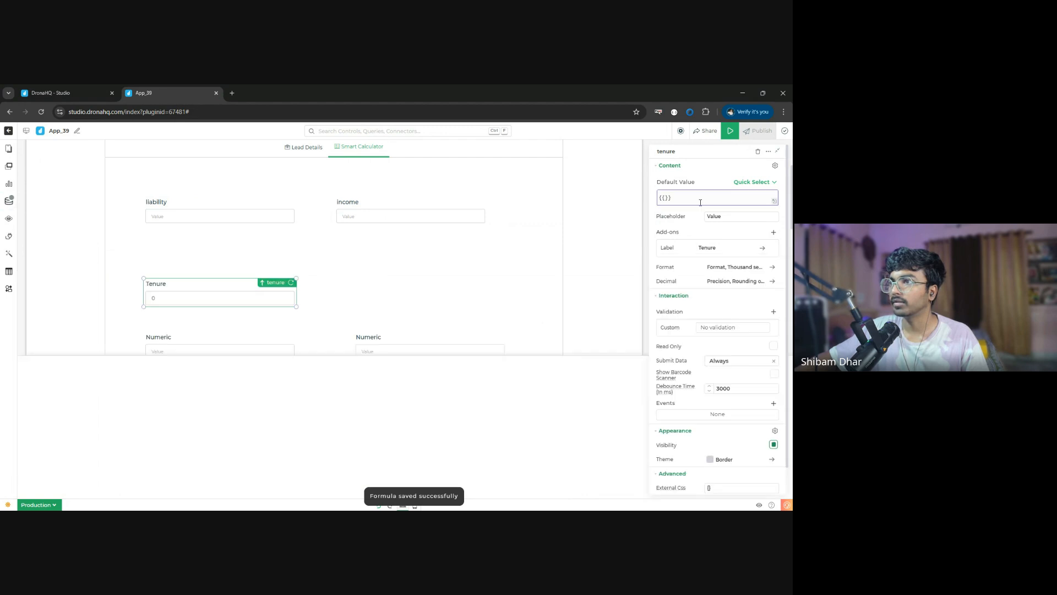
- Bind the Tenure field's default value to the query output with {{js_script_1.term_in_months}} and save the formula
{"action": "left_click", "coordinate": [665, 198]}
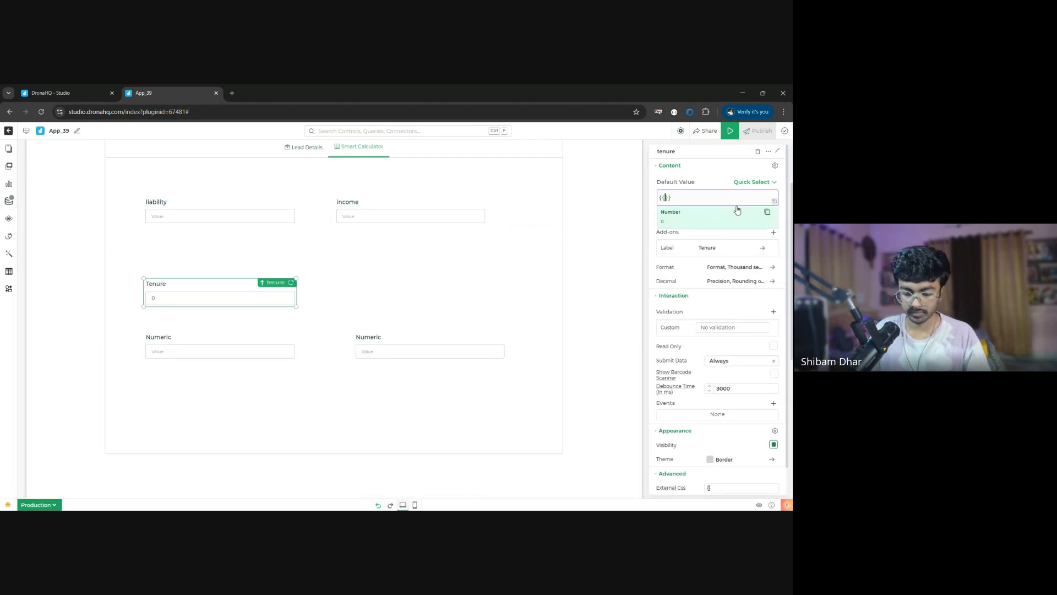
{"action": "type", "text": "js"}
{"action": "left_click", "coordinate": [737, 209]}
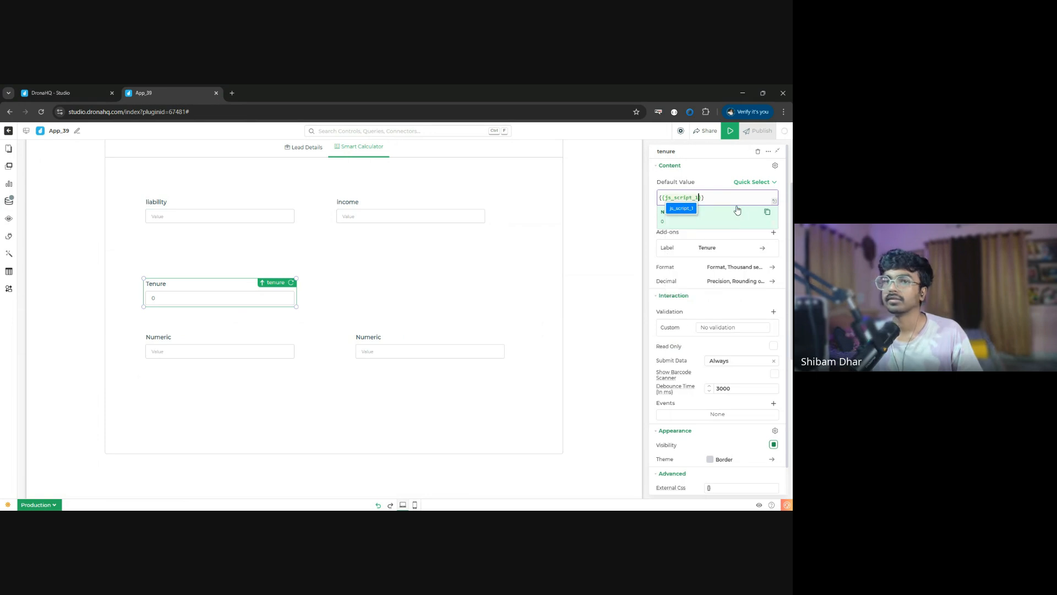
{"action": "type", "text": "."}
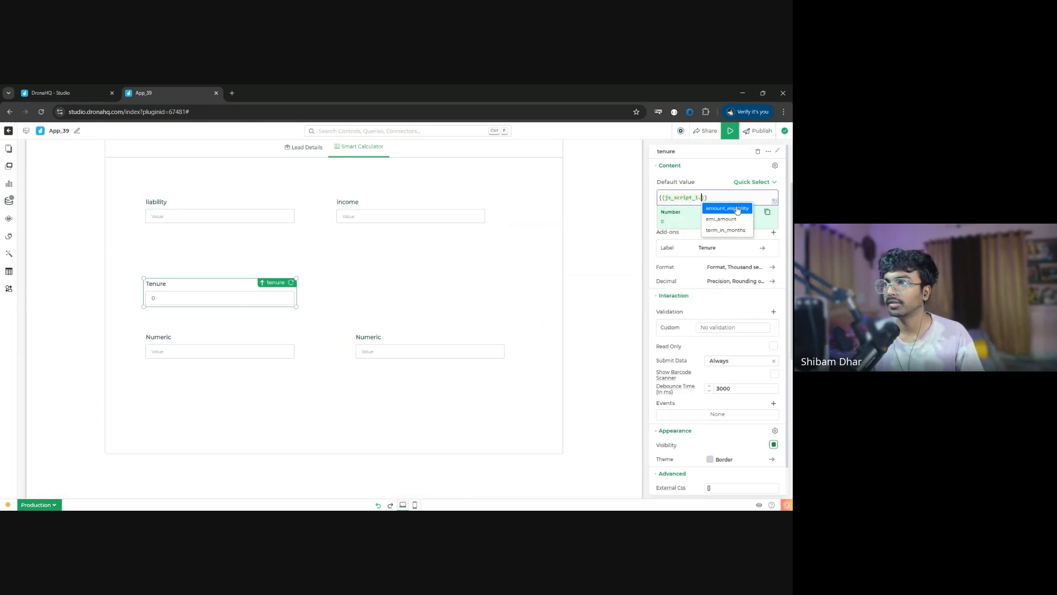
{"action": "key", "text": "Left"}
{"action": "key", "text": "Right"}
{"action": "key", "text": "Right"}
{"action": "key", "text": "Right"}
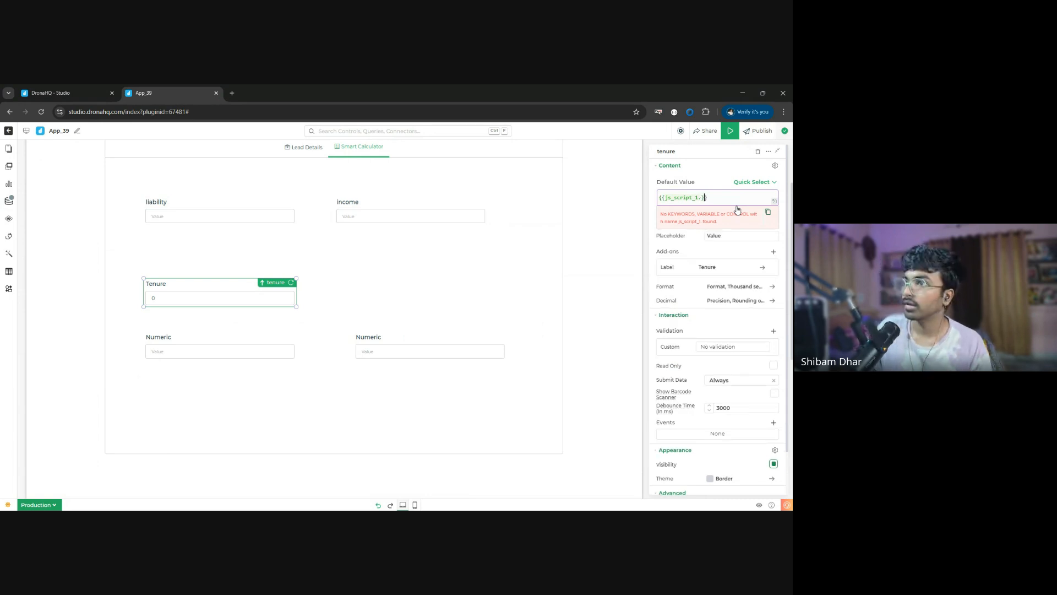
{"action": "key", "text": "Left"}
{"action": "key", "text": "Left"}
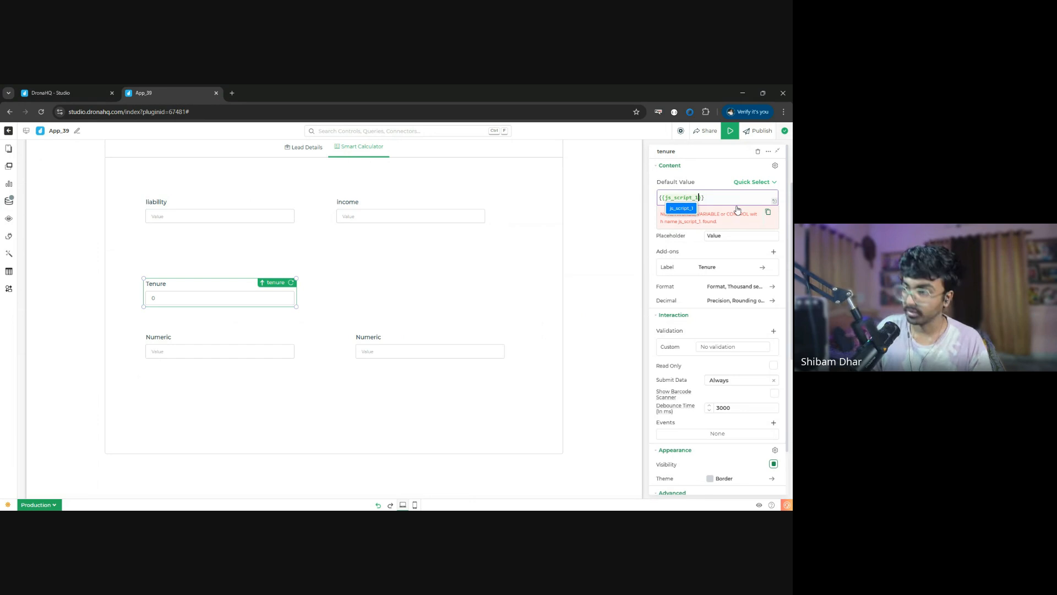
{"action": "key", "text": "Down"}
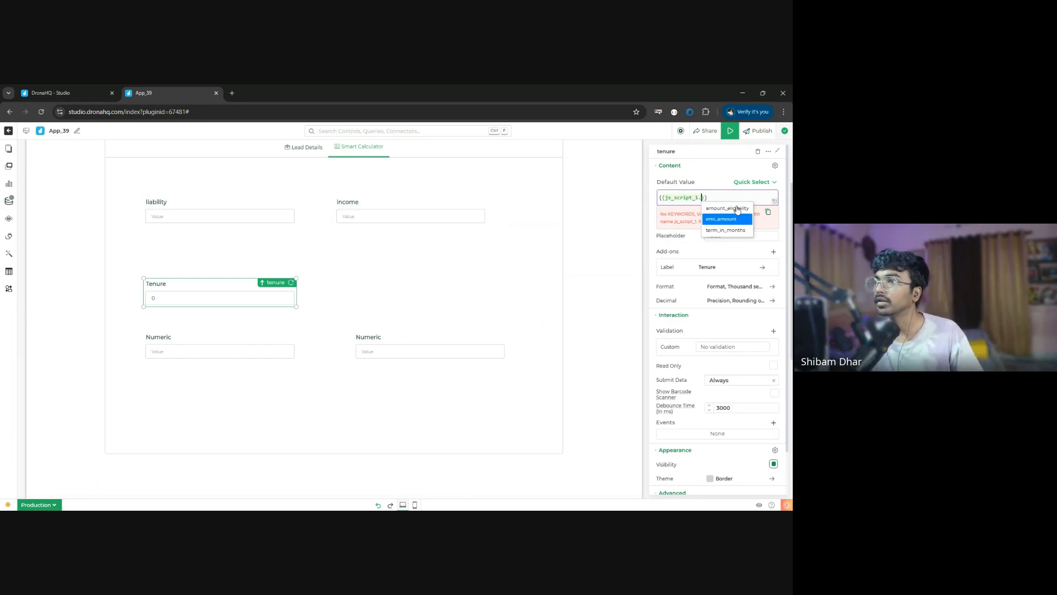
{"action": "key", "text": "Down"}
{"action": "key", "text": "Return"}
{"action": "left_click", "coordinate": [705, 172]}
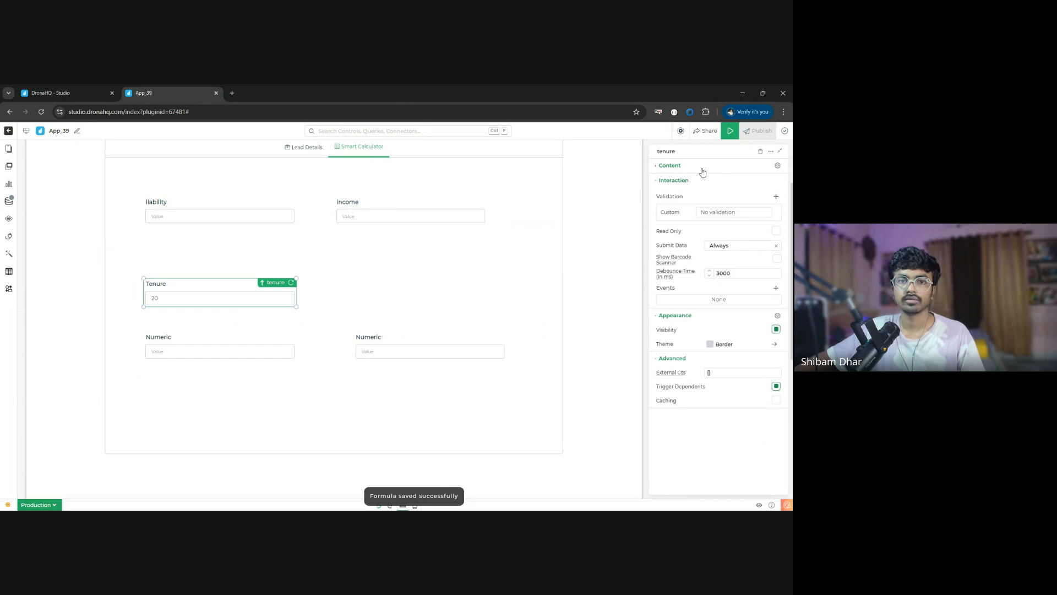
{"action": "scroll", "coordinate": [417, 256], "scroll_direction": "up", "scroll_amount": 2}
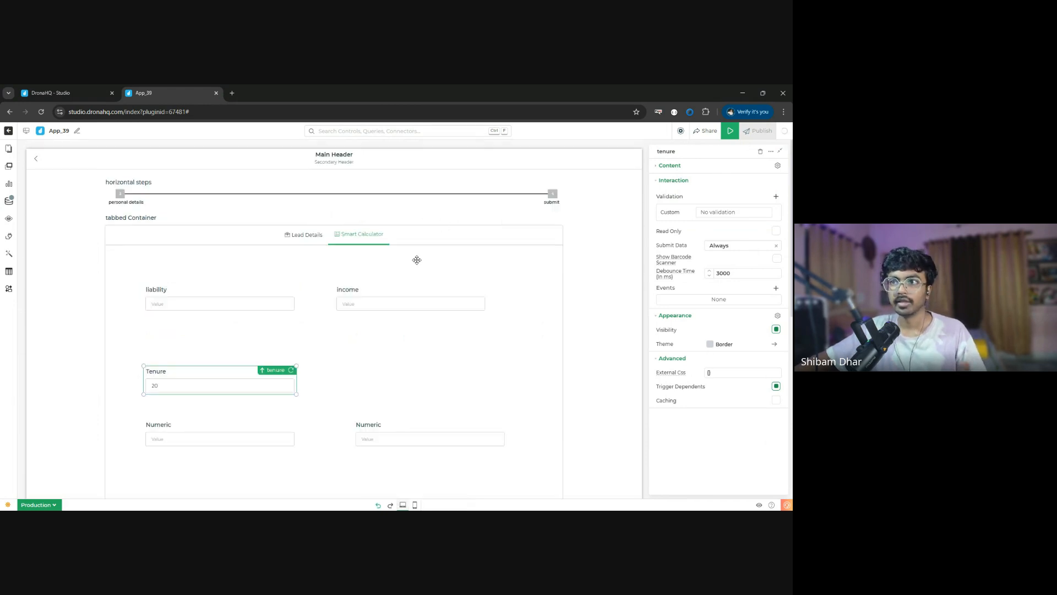